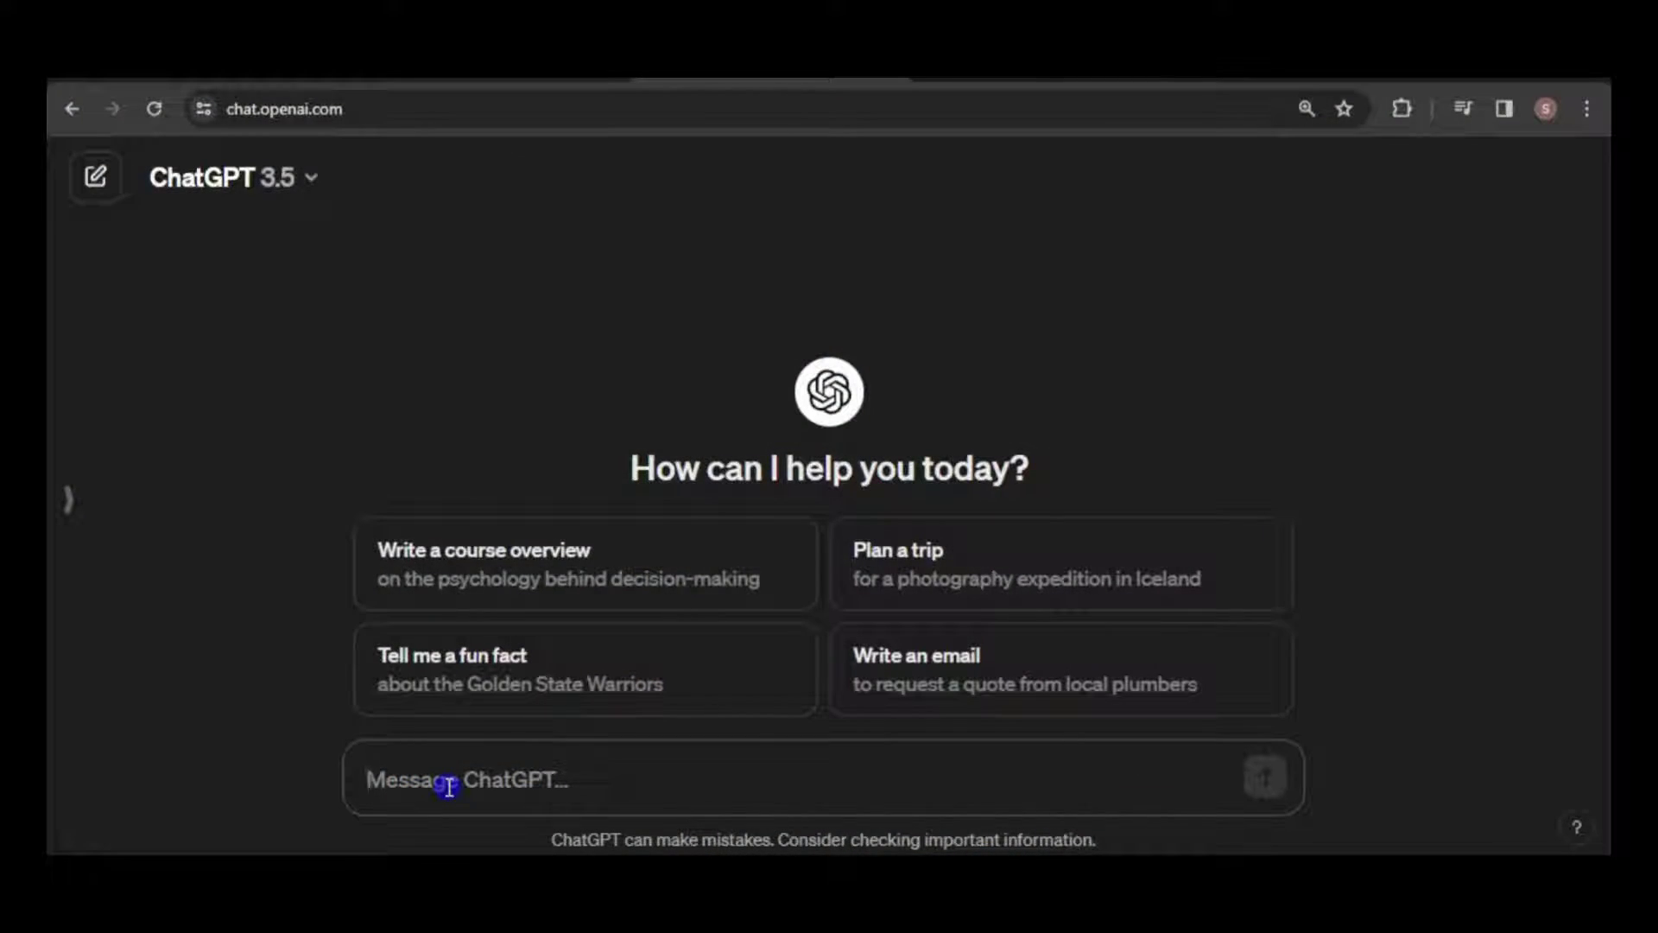
Paste and send the prompt requesting 10 general history multiple-choice questions in a table, with three choices, correct answer and easy or medium difficulty.
right_click(448, 786)
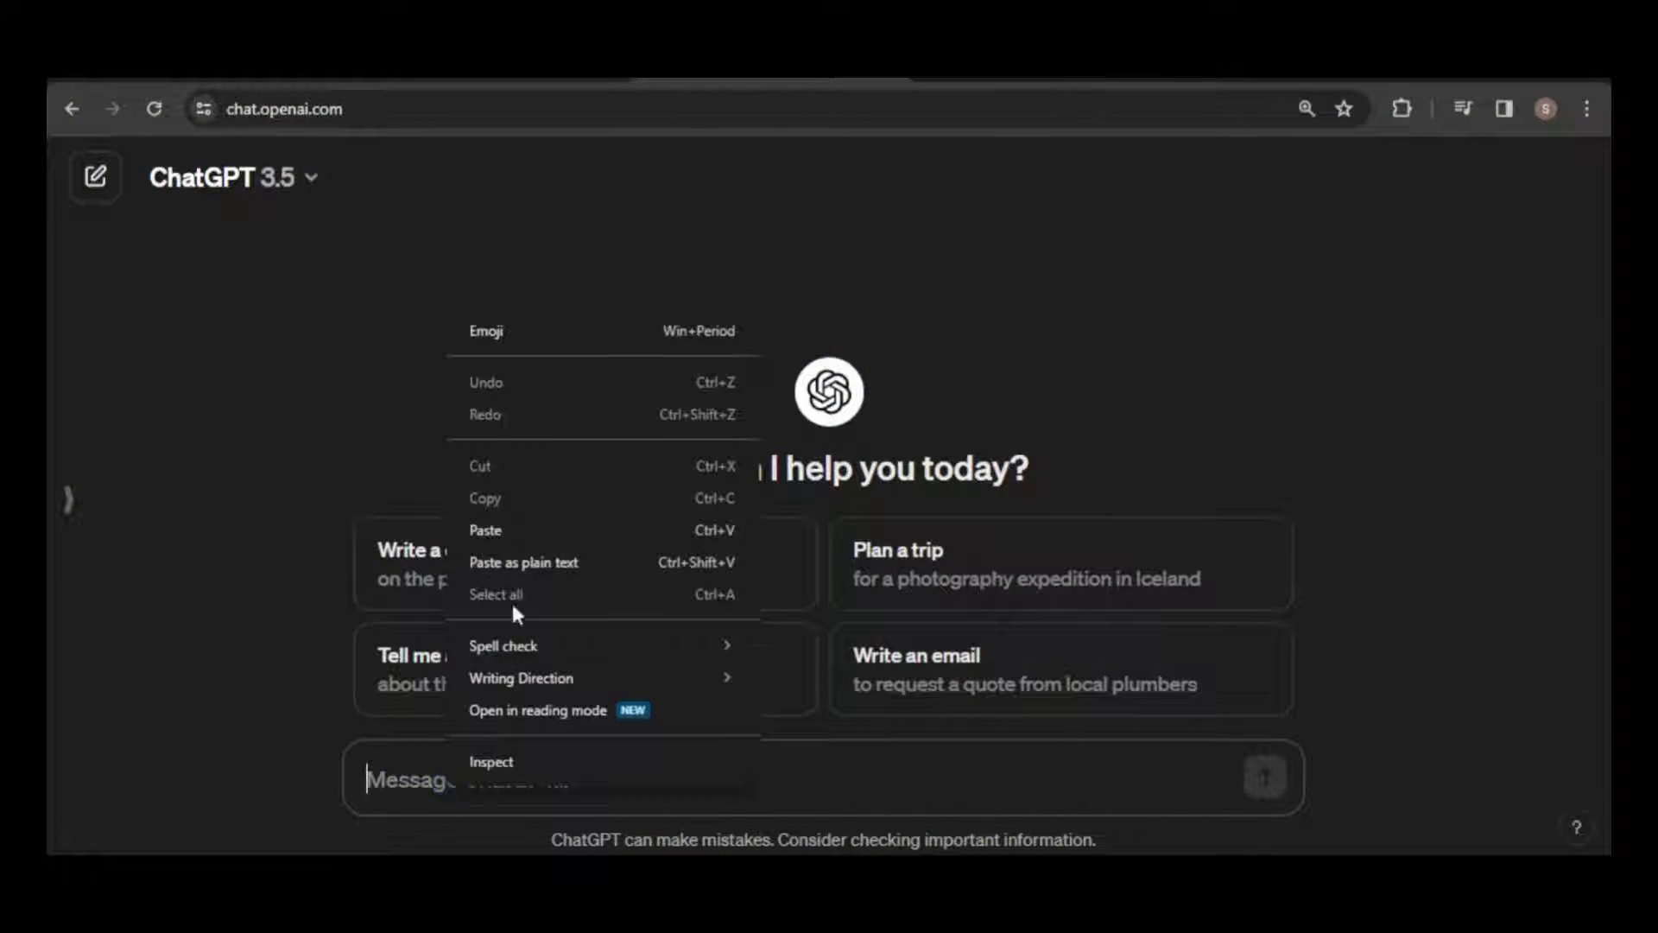
click(531, 522)
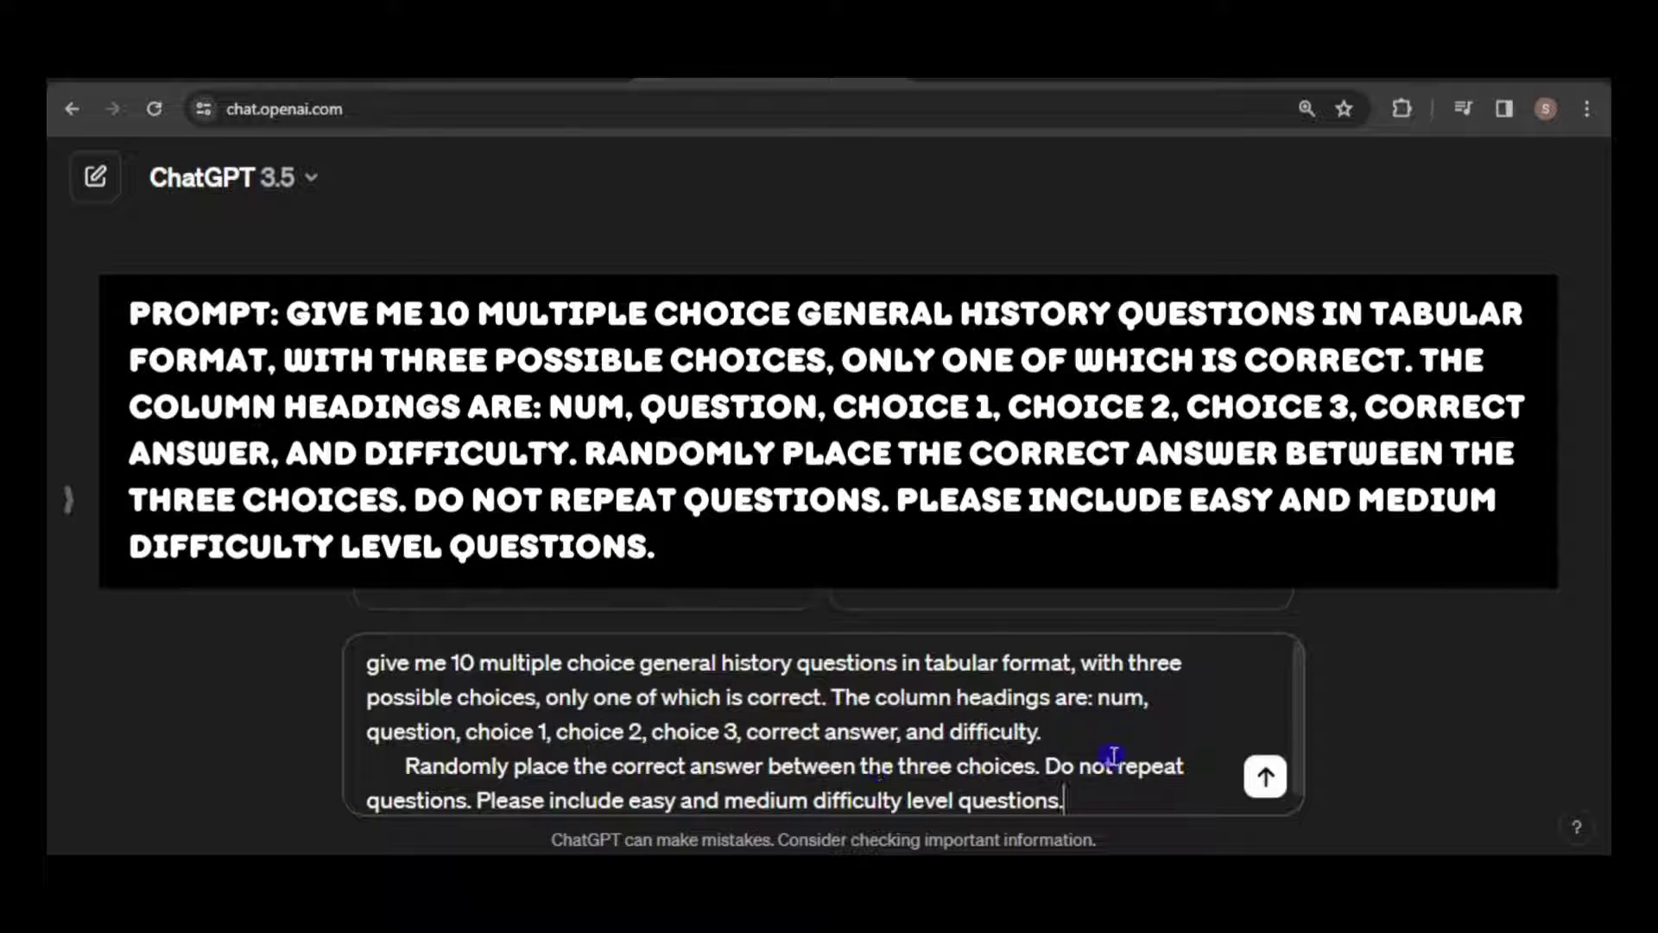
click(1263, 777)
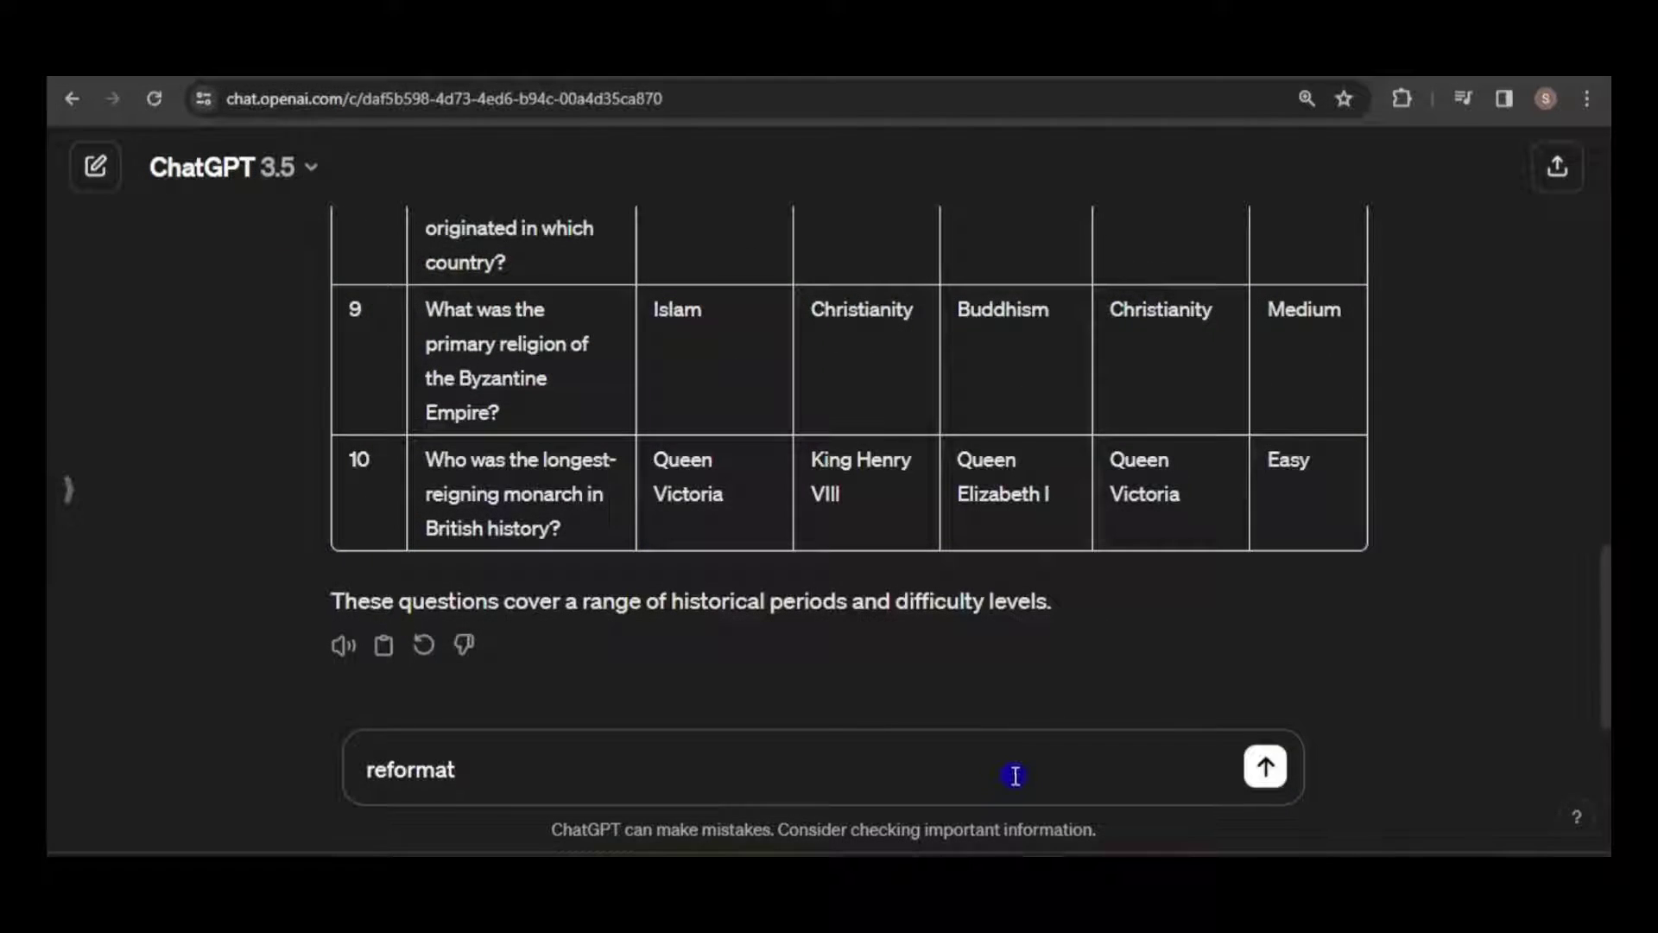
Ask for the previous table reformatted into text format with only the questions, send a follow-up exclusion request, and review the lettered-choice table.
text(the previous table into text format, include only the questions)
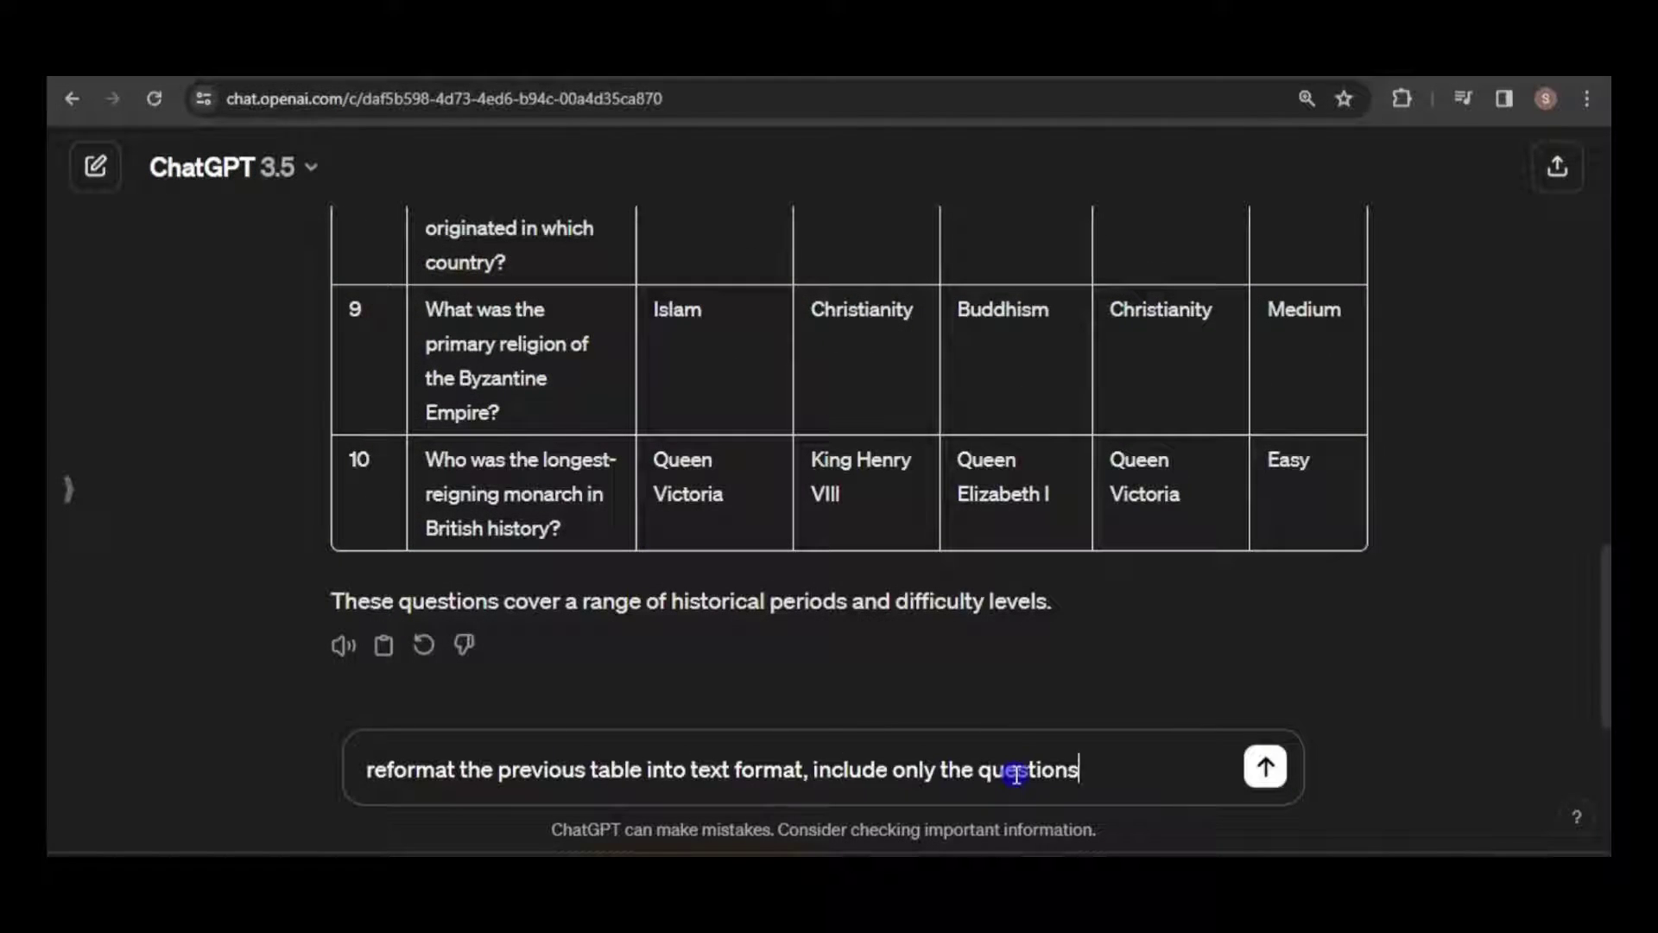
key(Return)
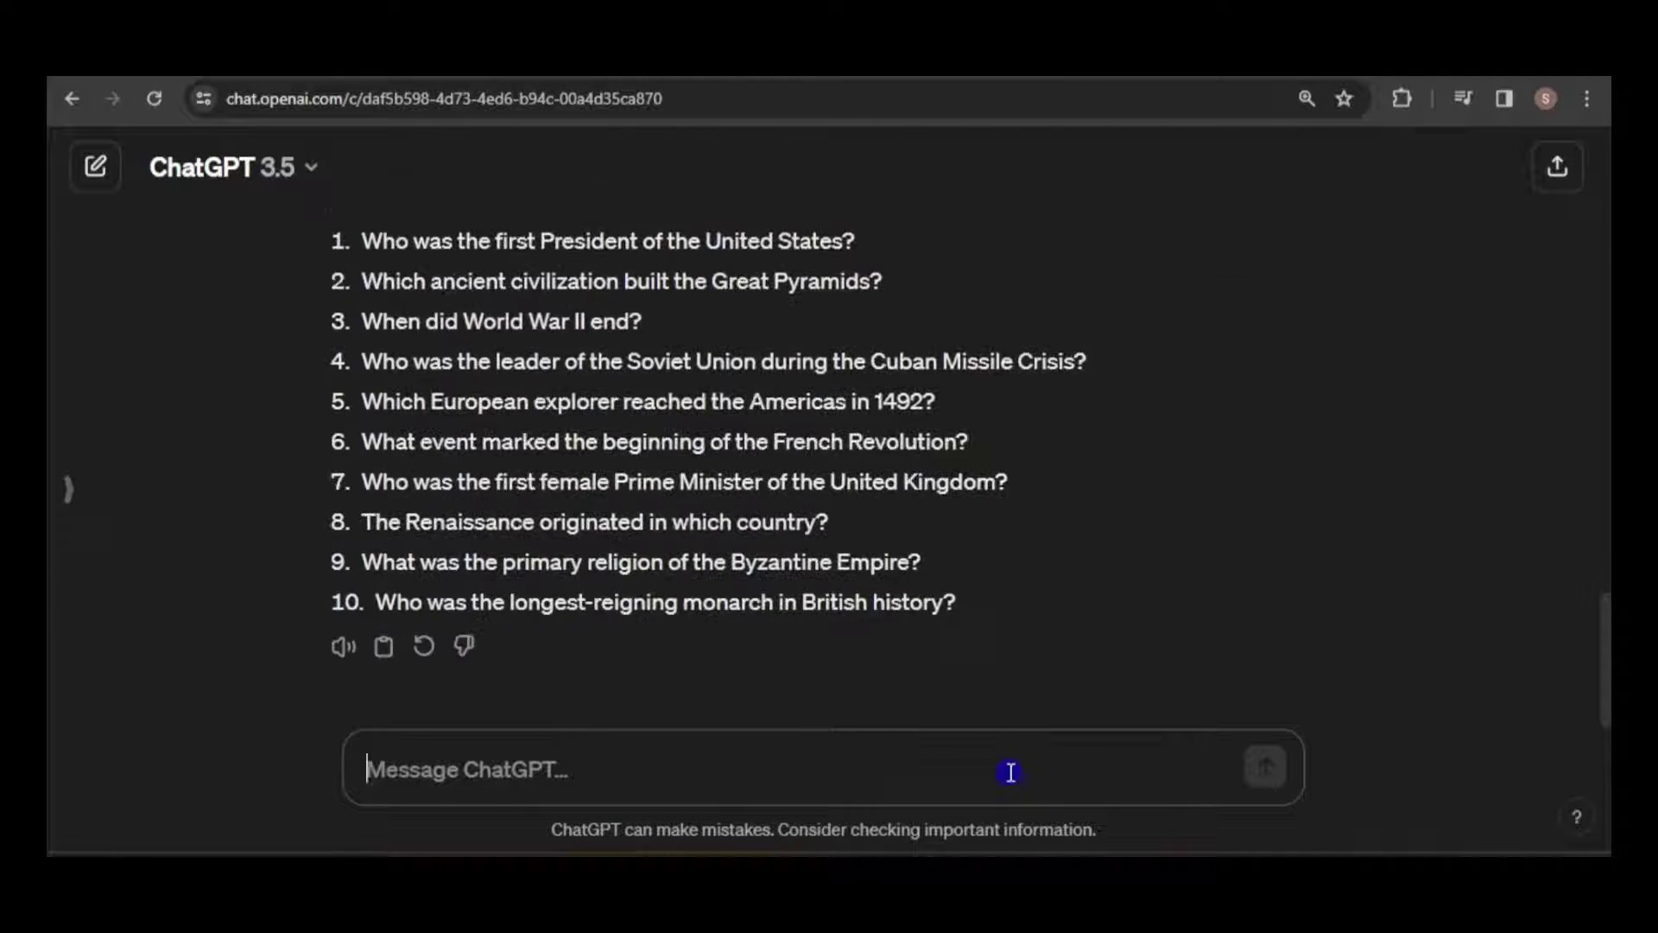
text(do not include the n)
key(Return)
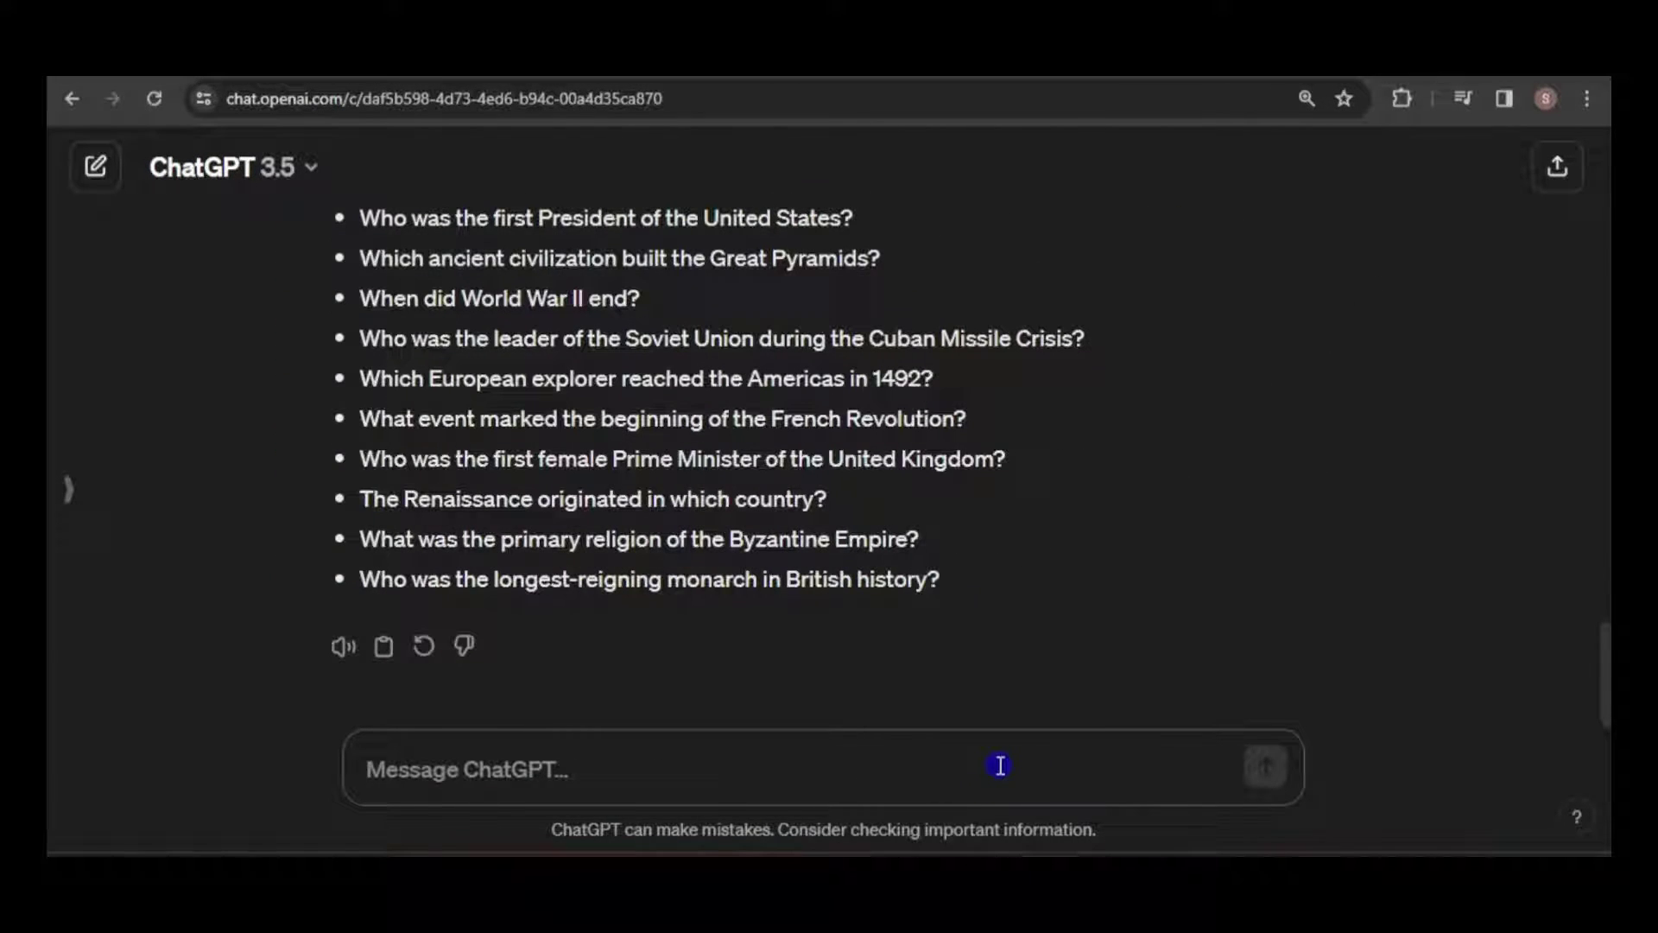
text(do not in)
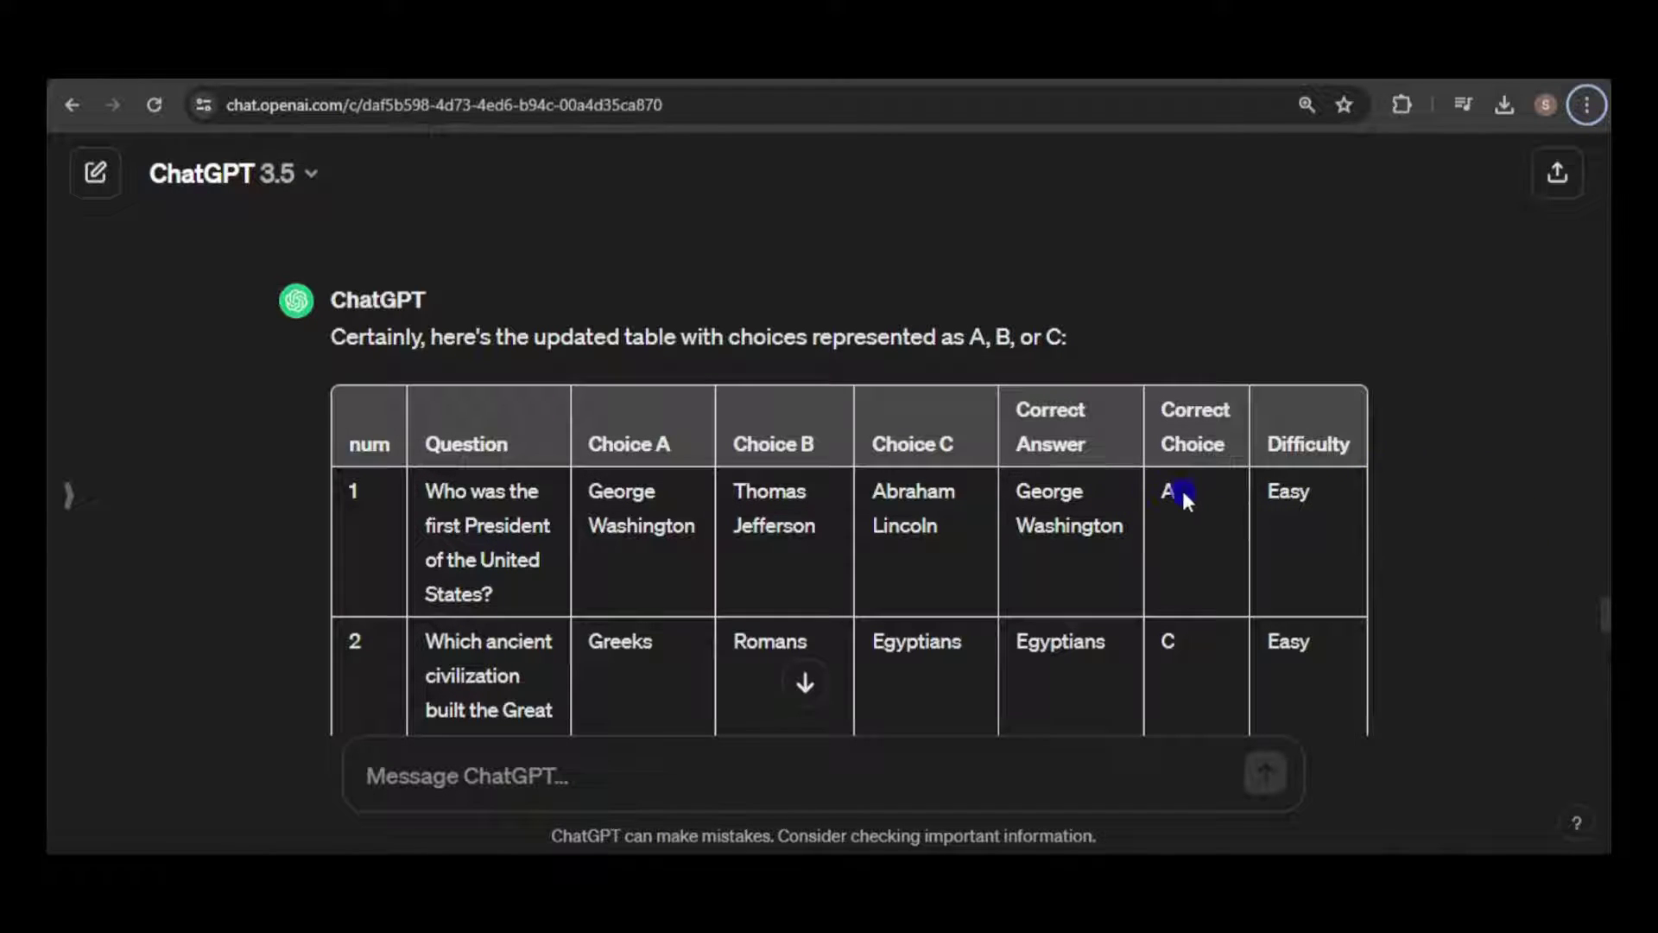
drag(1604, 620, 1605, 670)
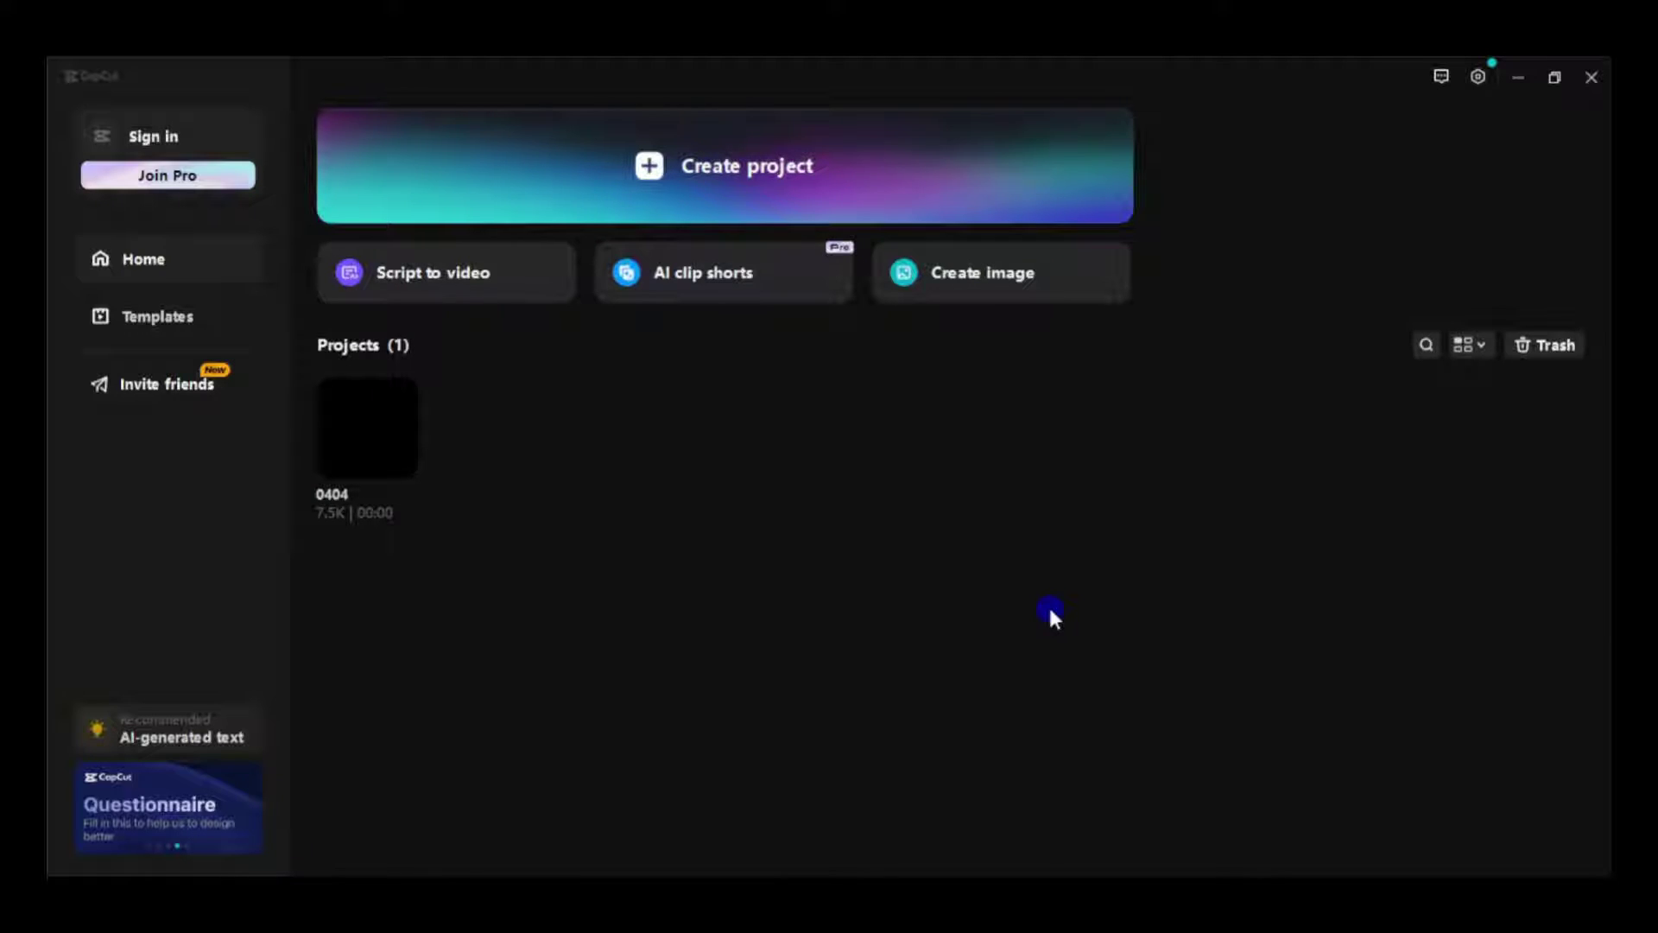
Switch to CapCut, create a new project and add a default text clip to the timeline.
click(649, 169)
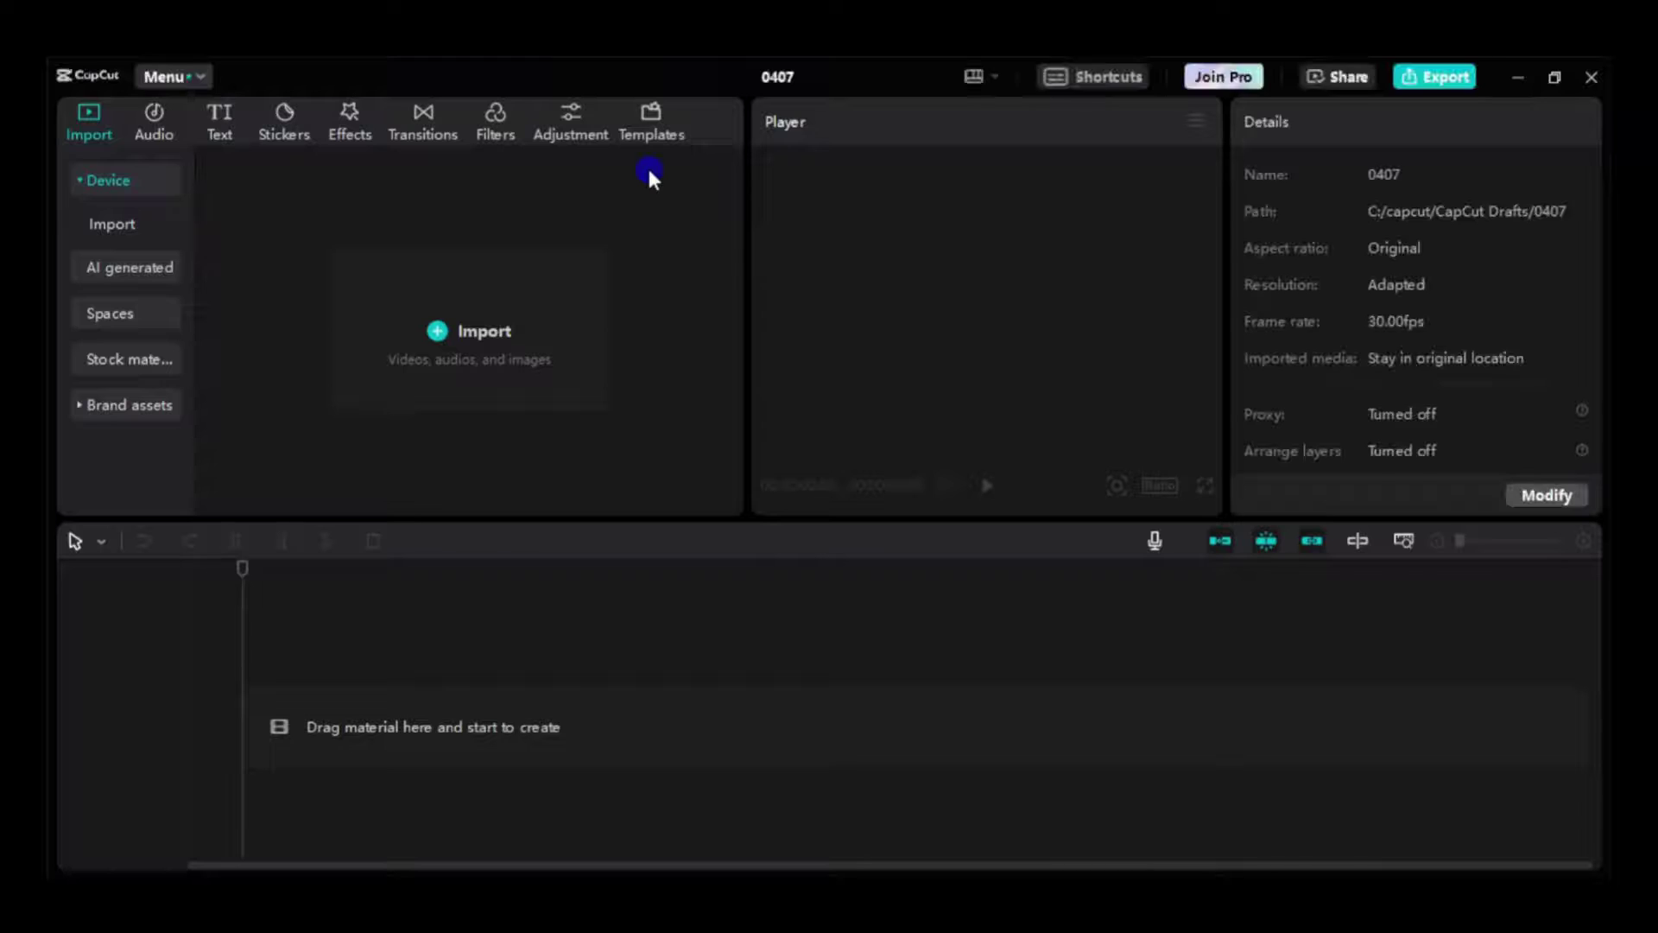
click(221, 125)
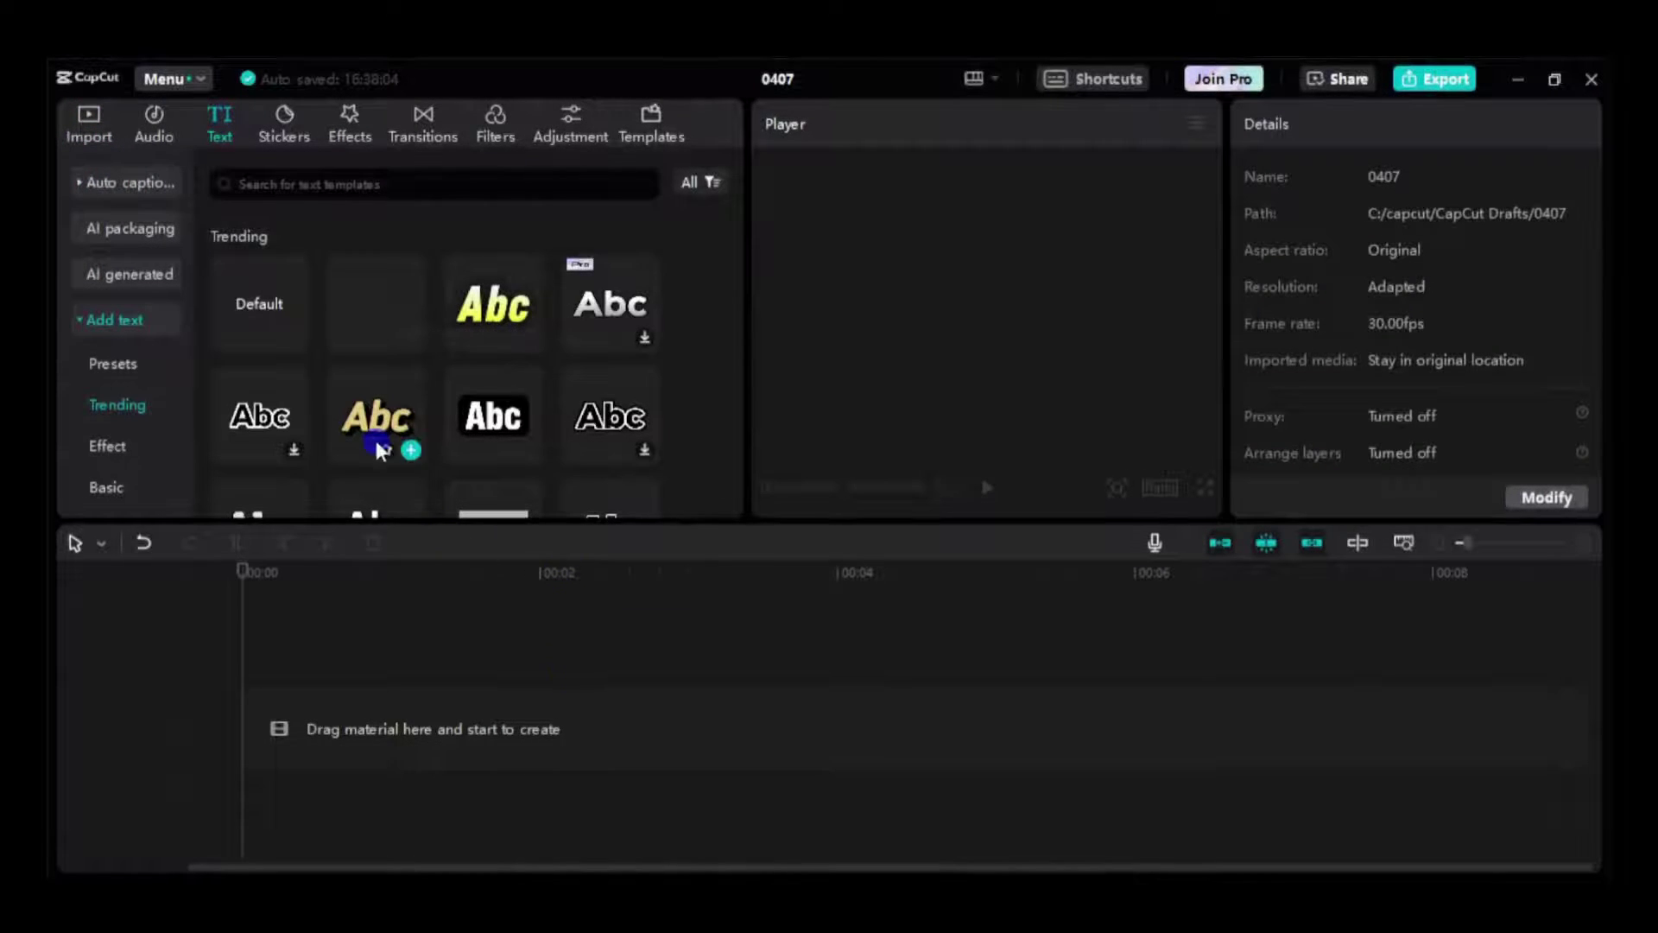
click(295, 337)
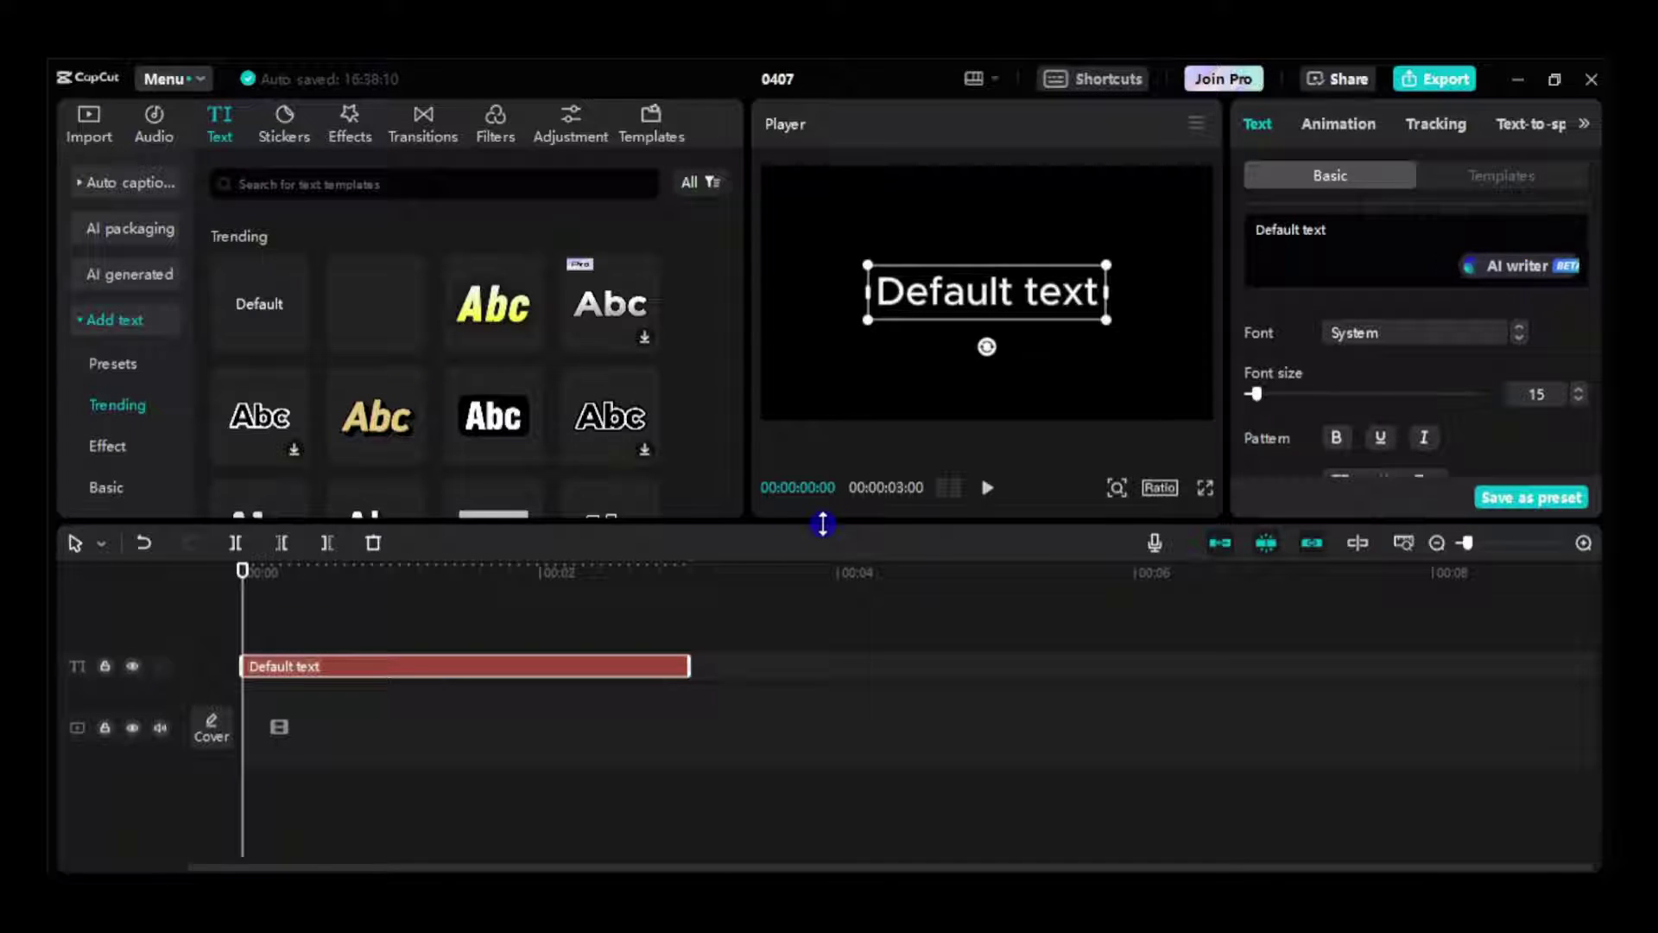
Switch to ChatGPT and copy the first four questions, ending with the Cuban Missile Crisis question.
drag(330, 260, 1034, 395)
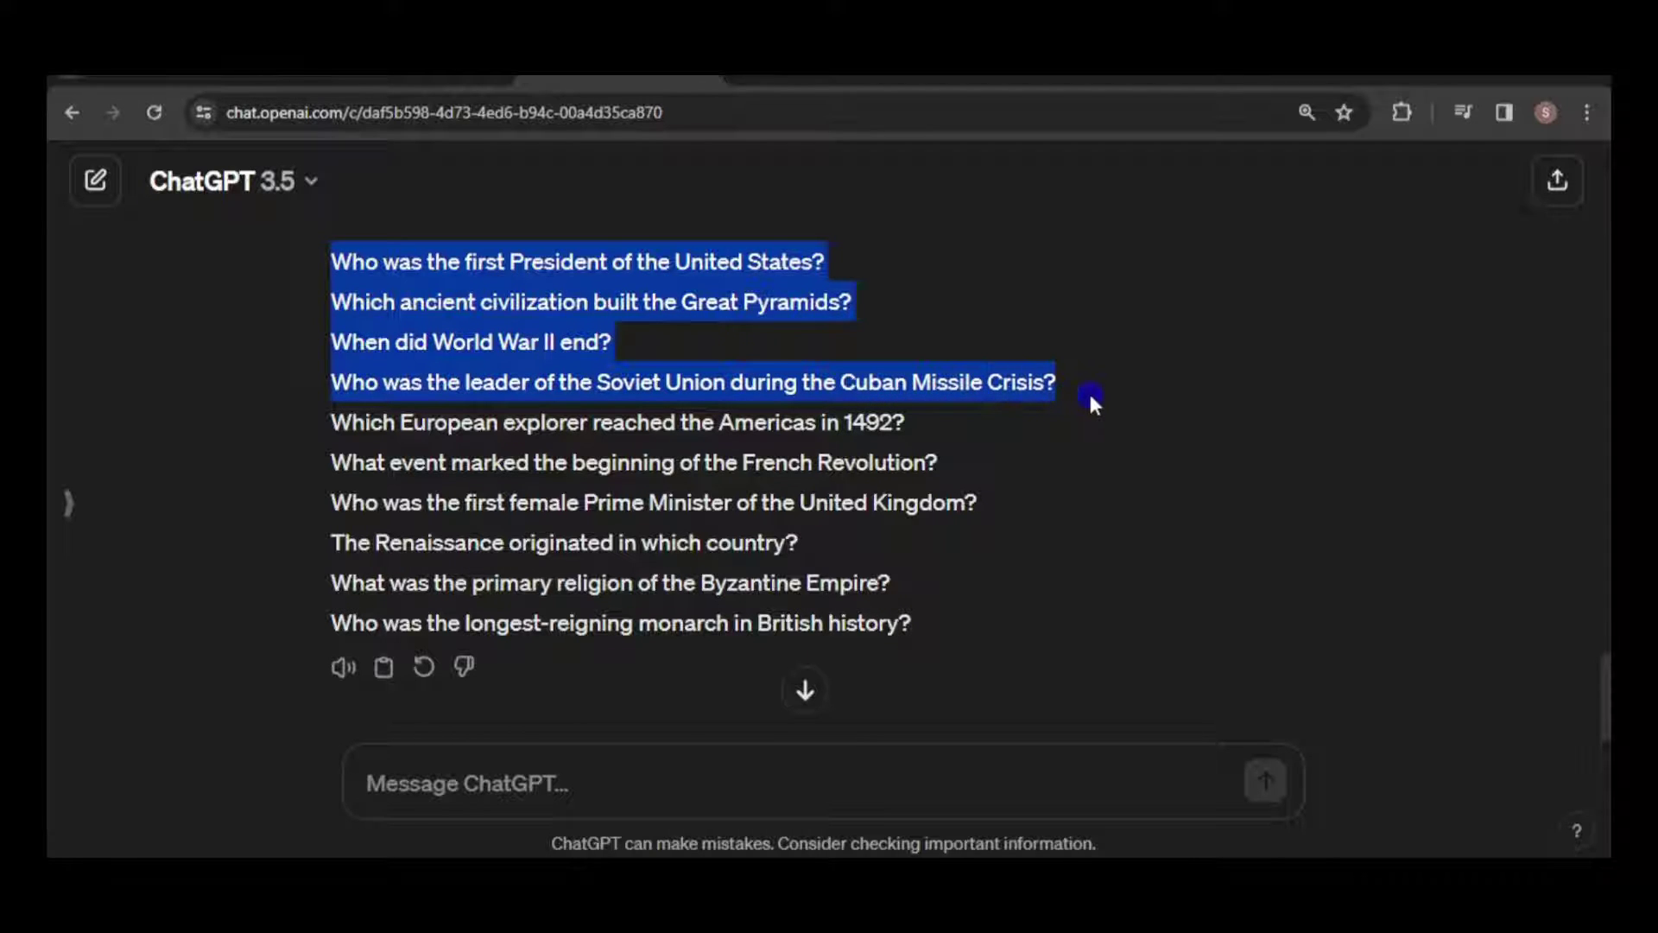
right_click(1045, 386)
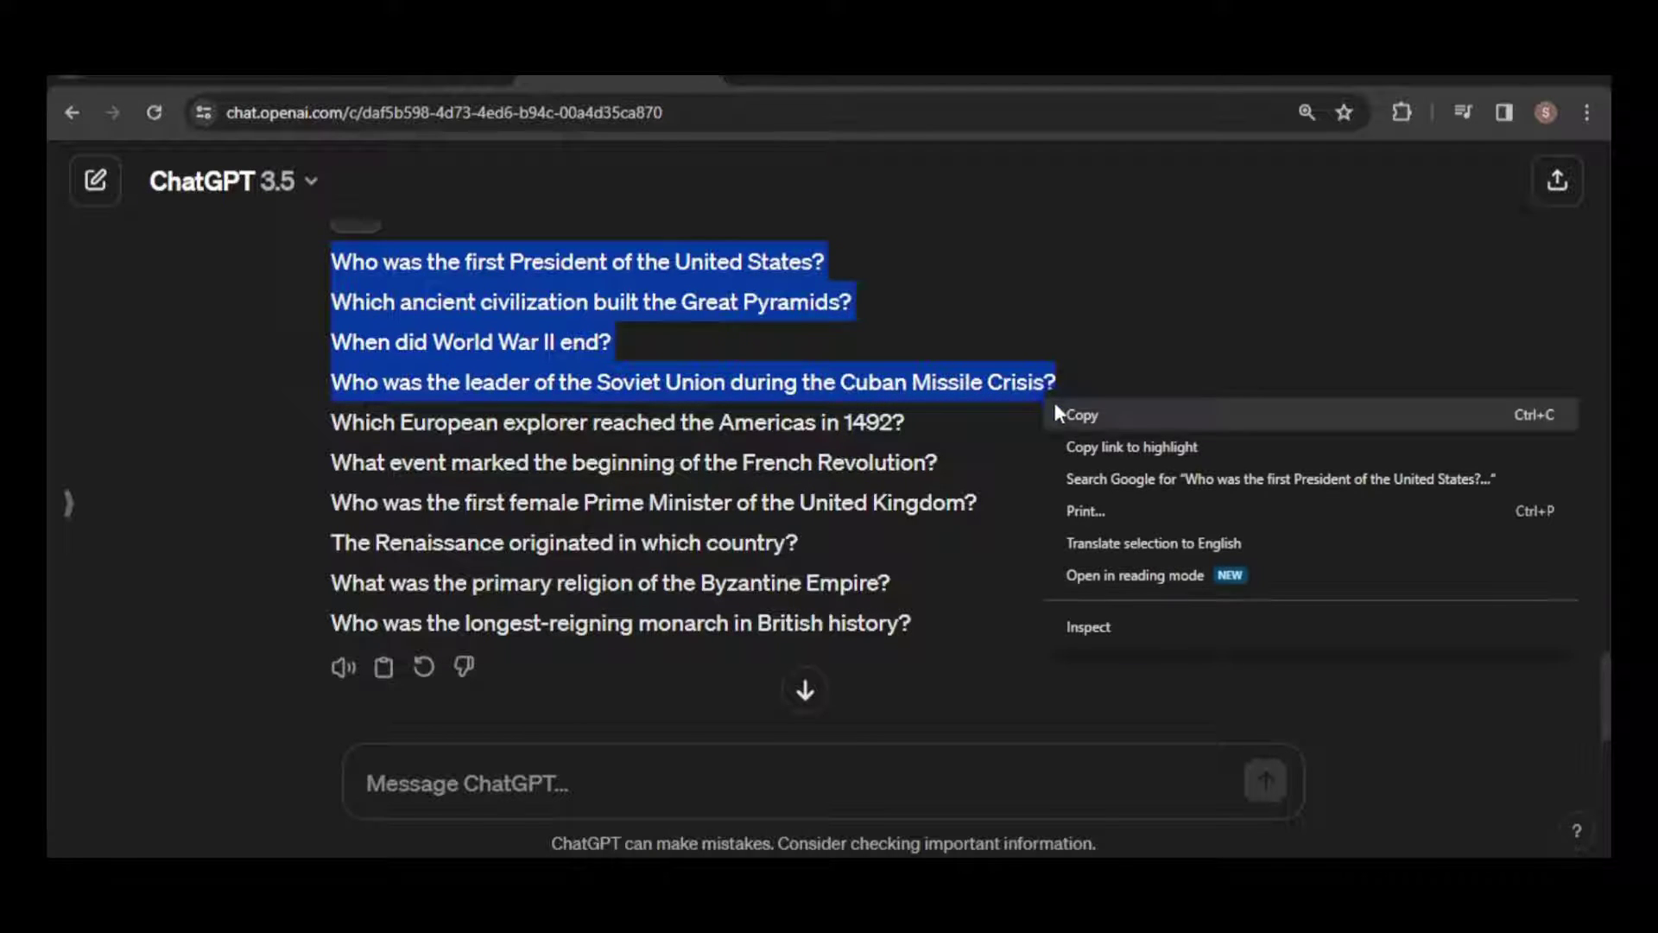
click(1073, 419)
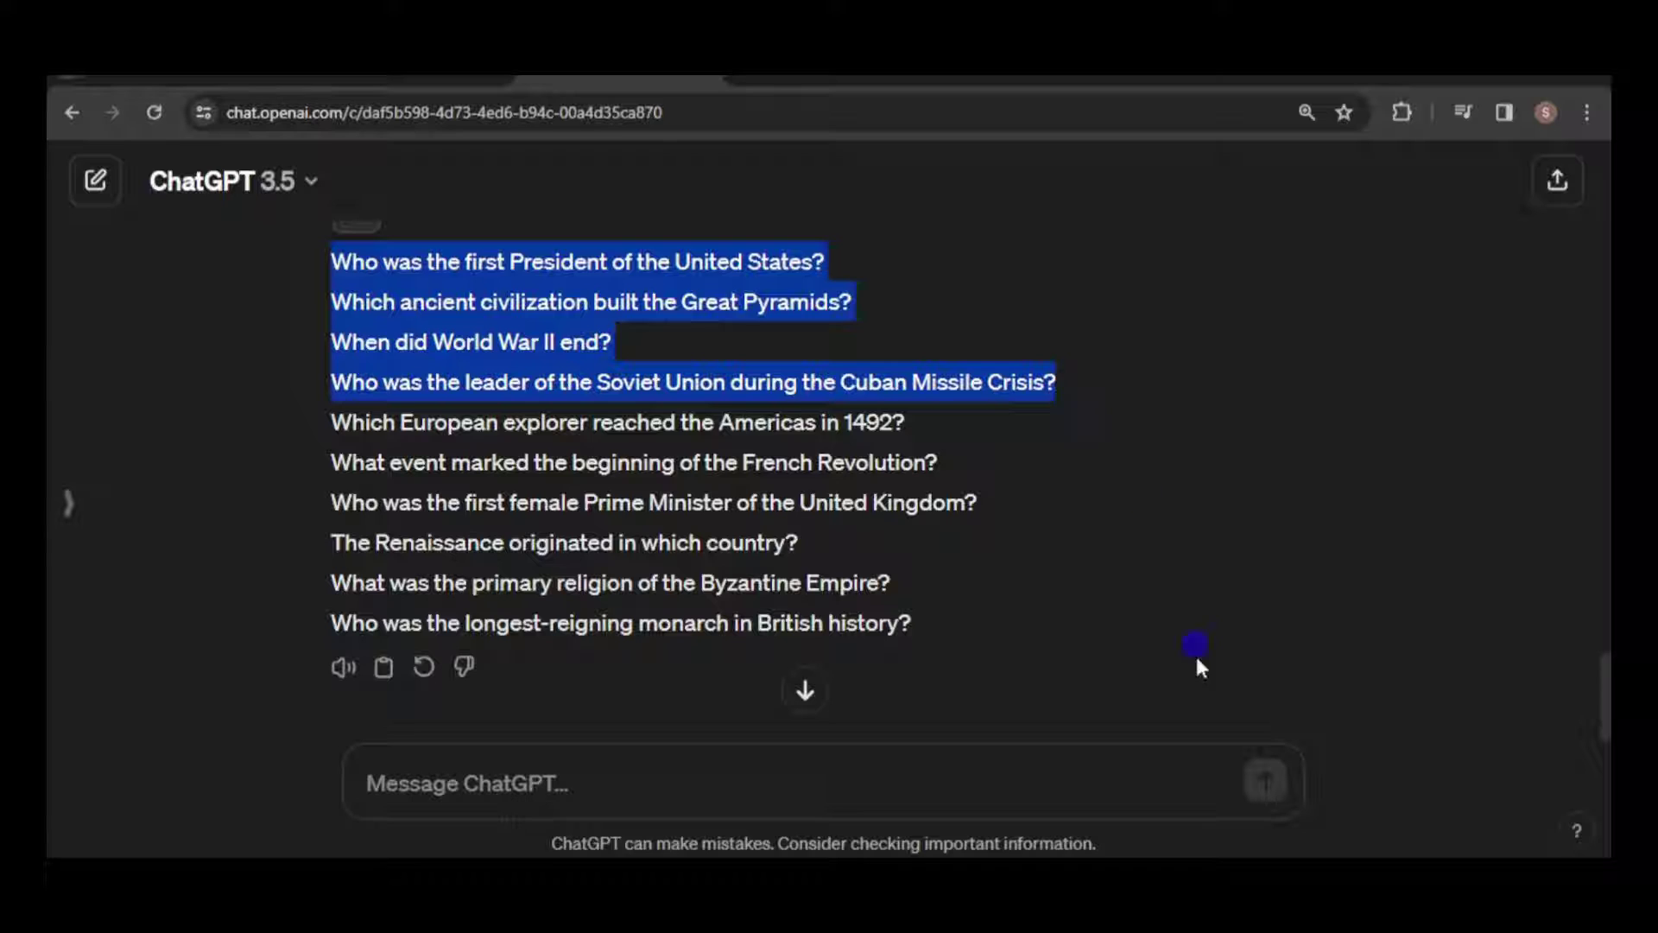
Switch back to CapCut and replace the default text in the text clip with the four copied questions.
click(1195, 877)
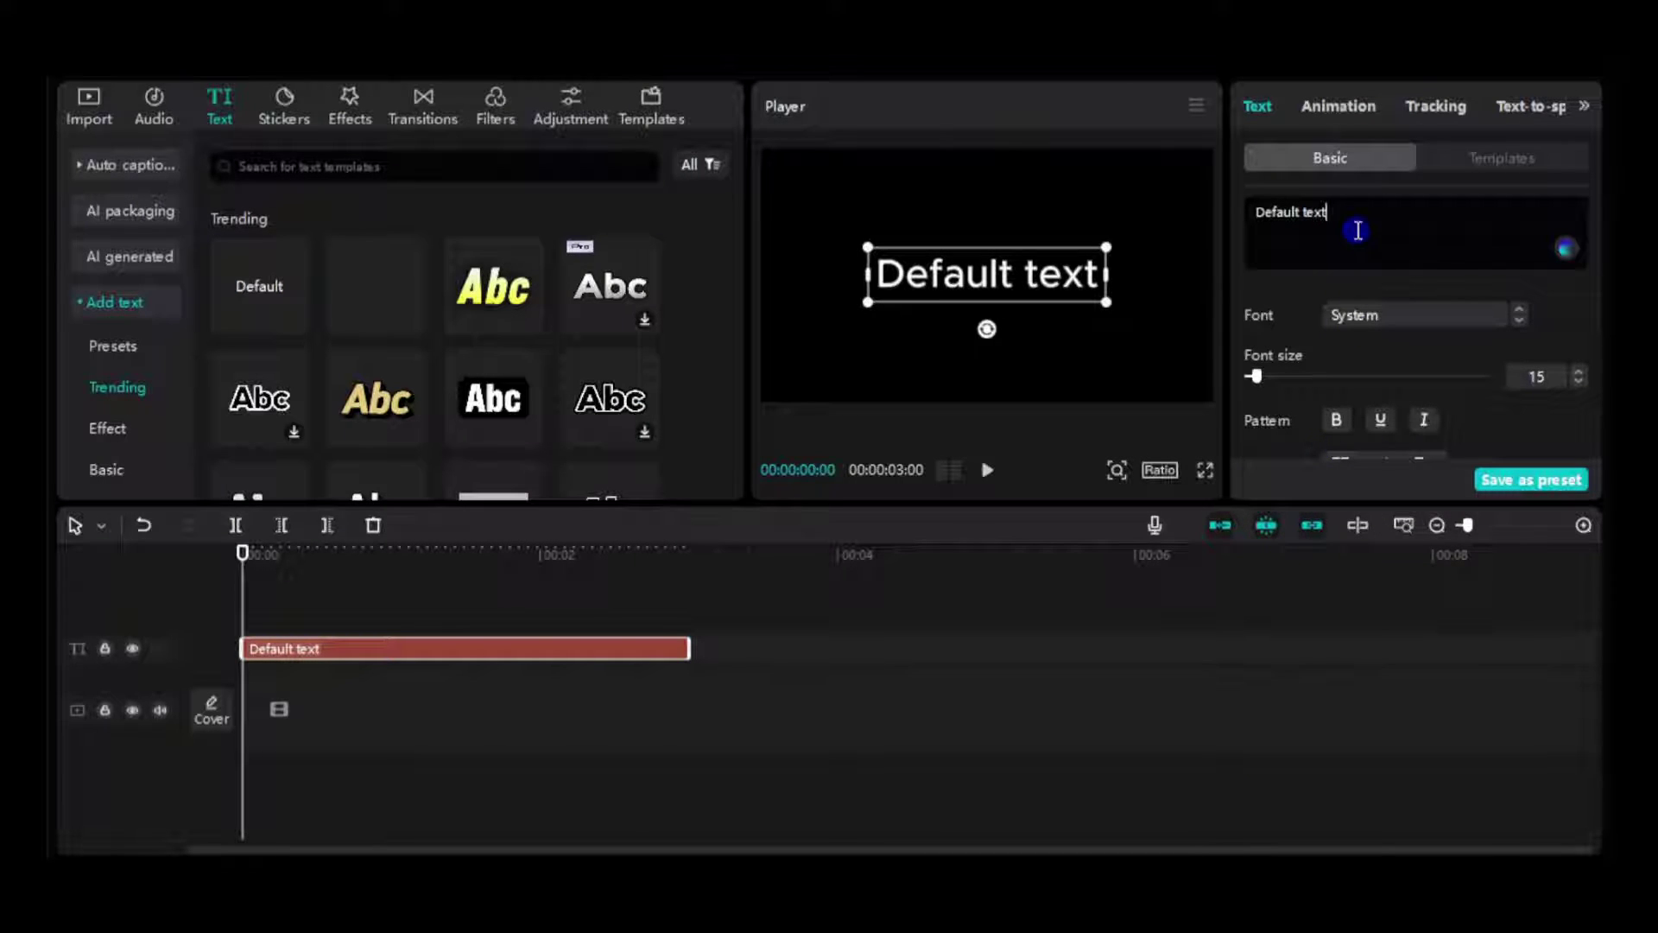
key(ctrl+shift+Left)
key(ctrl+shift+Left)
key(BackSpace)
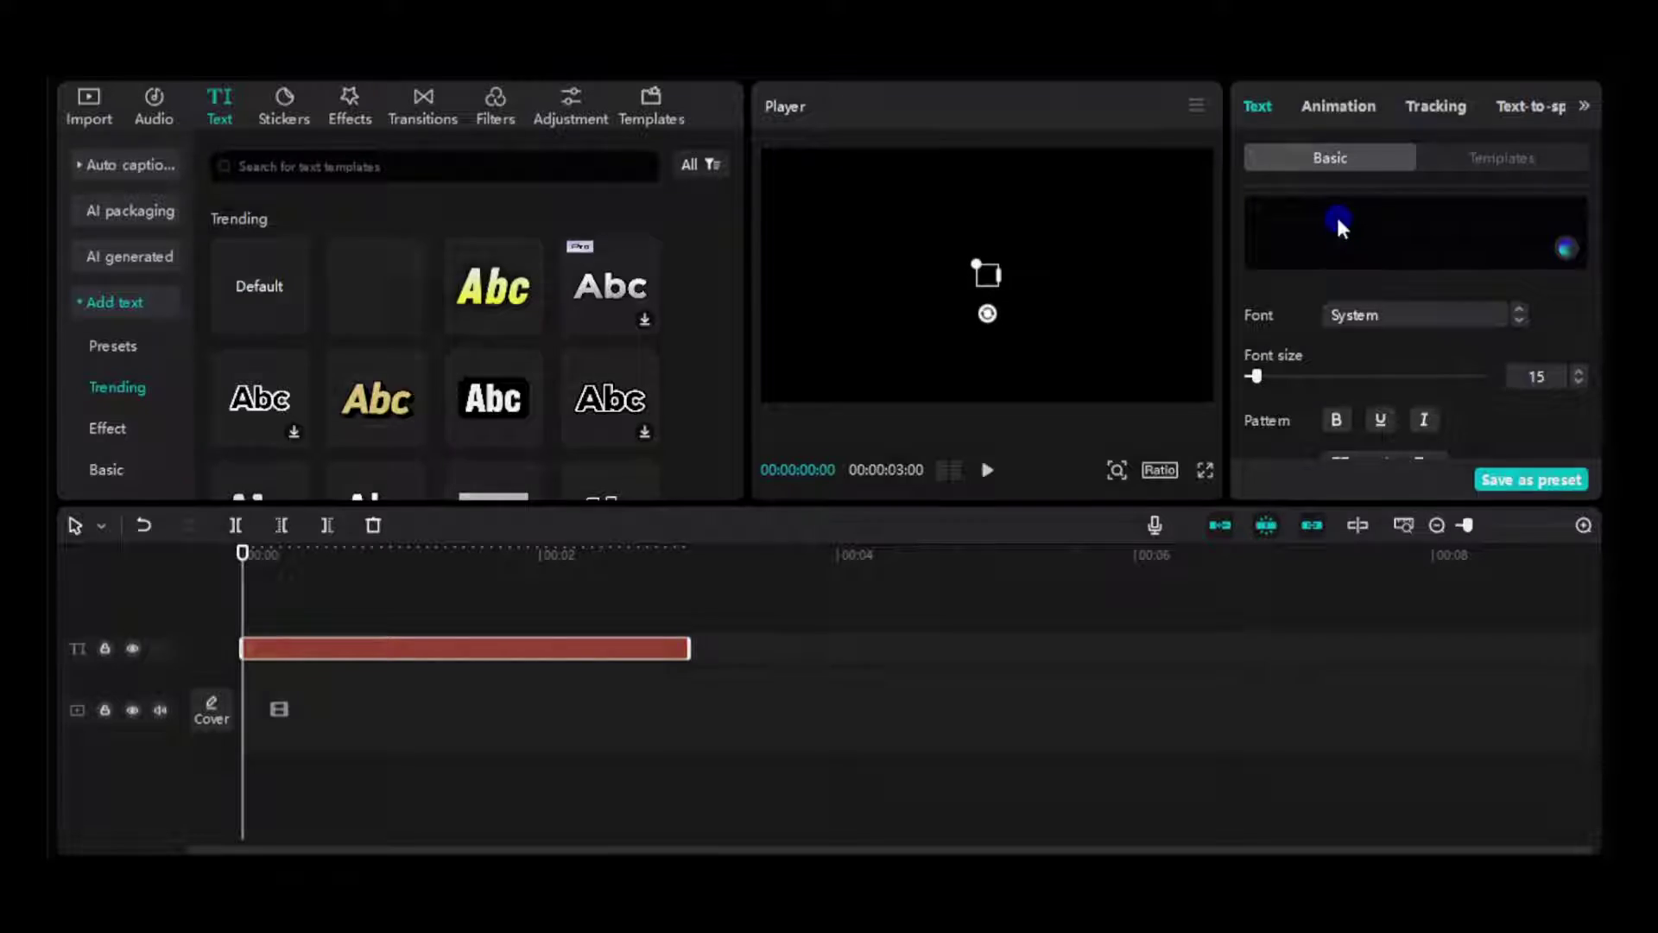
right_click(1343, 223)
click(1380, 344)
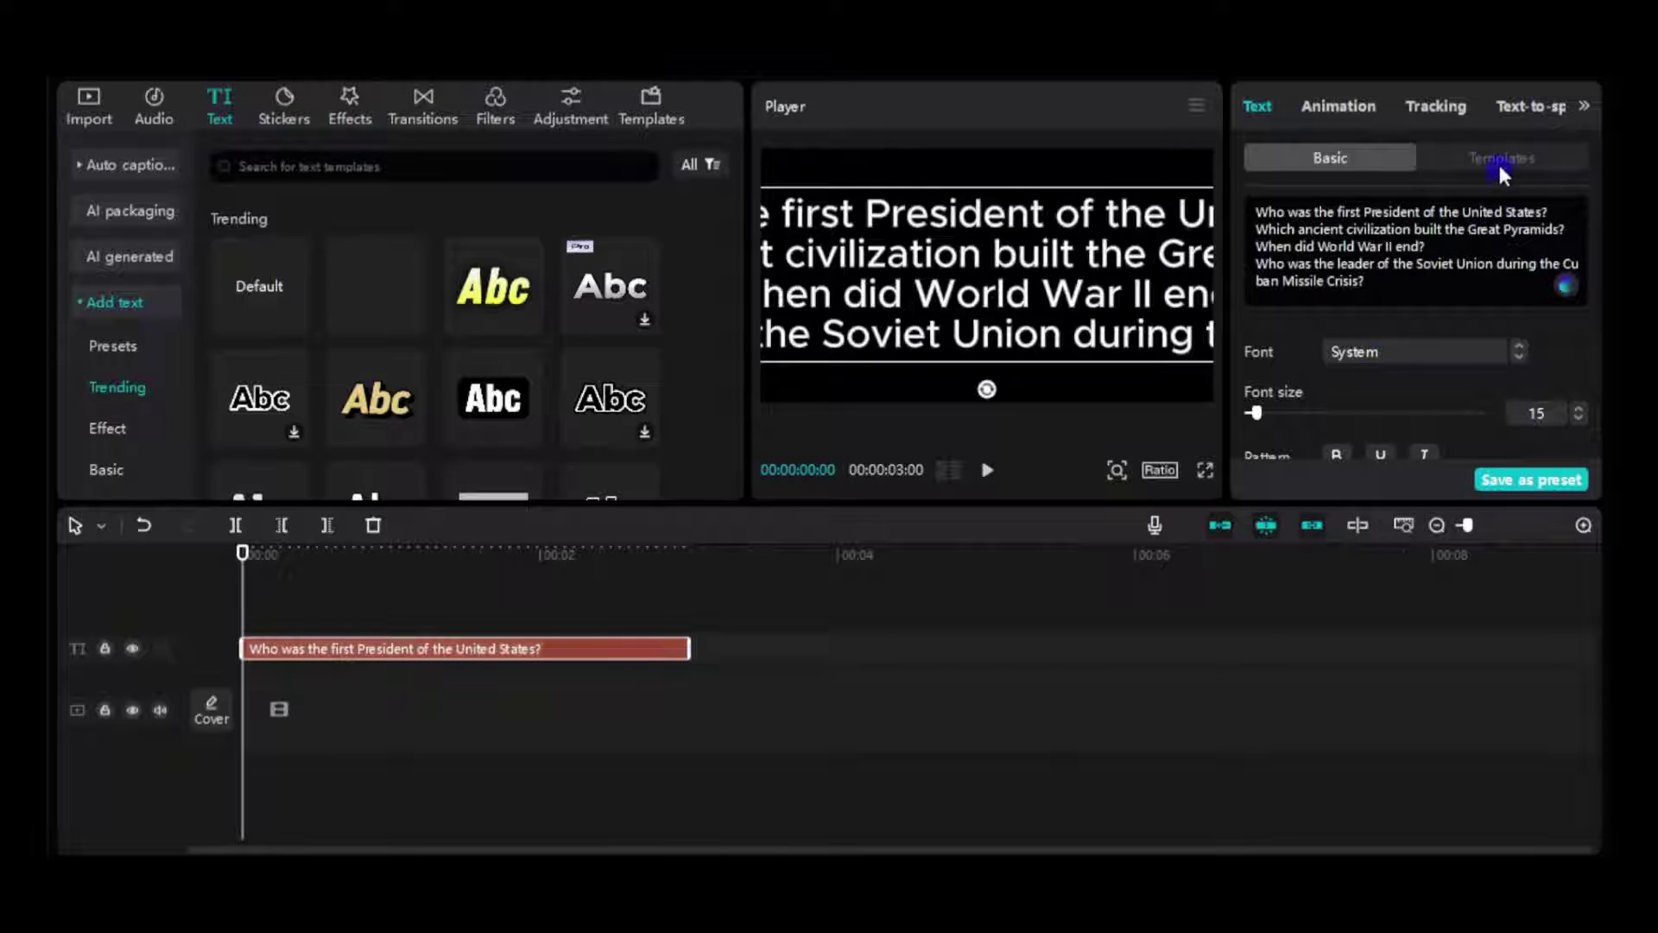
Generate text-to-speech for the questions with the Male Professor voice and move the playhead to the end of the resulting audio clip.
click(1523, 107)
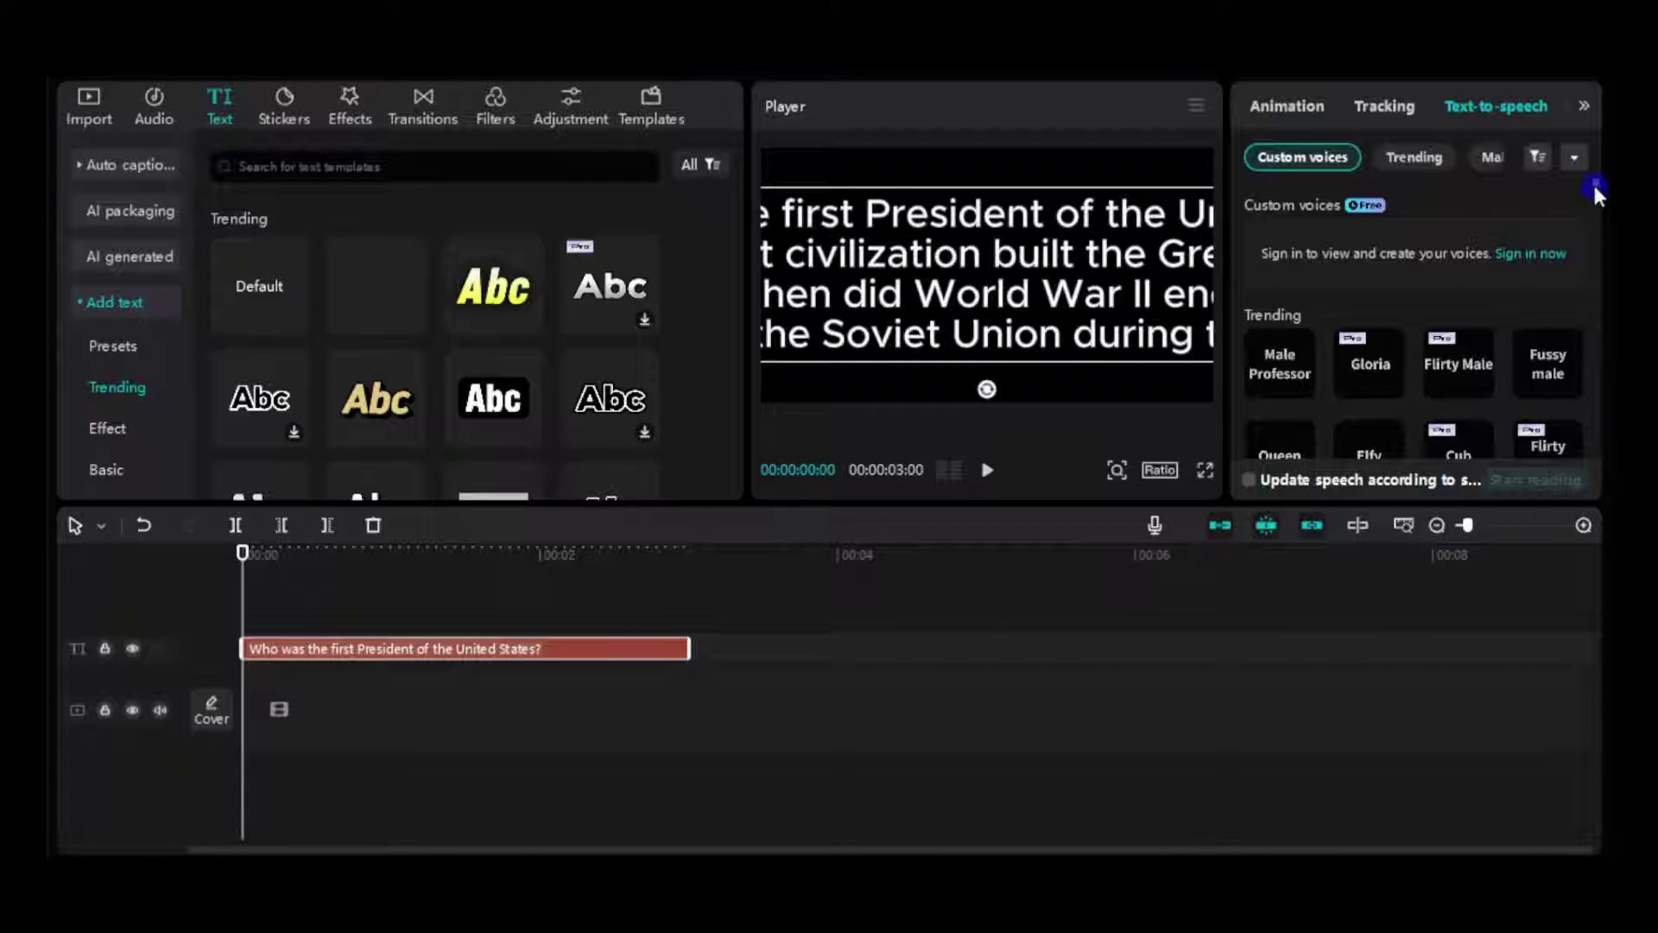
click(1275, 356)
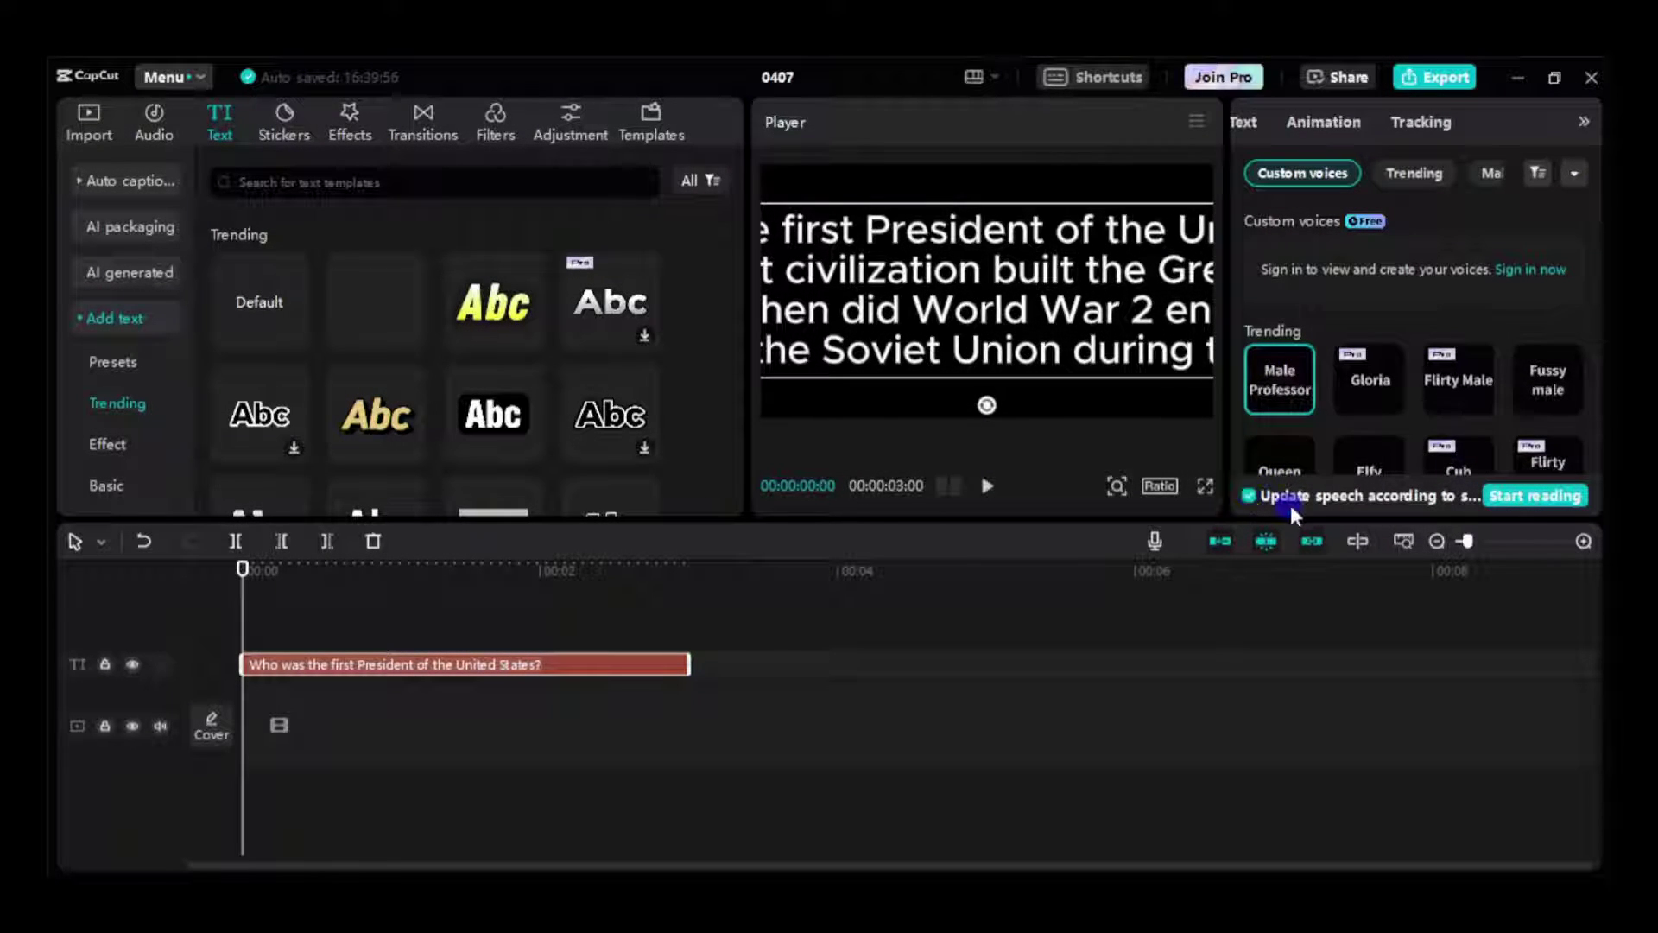
click(1534, 498)
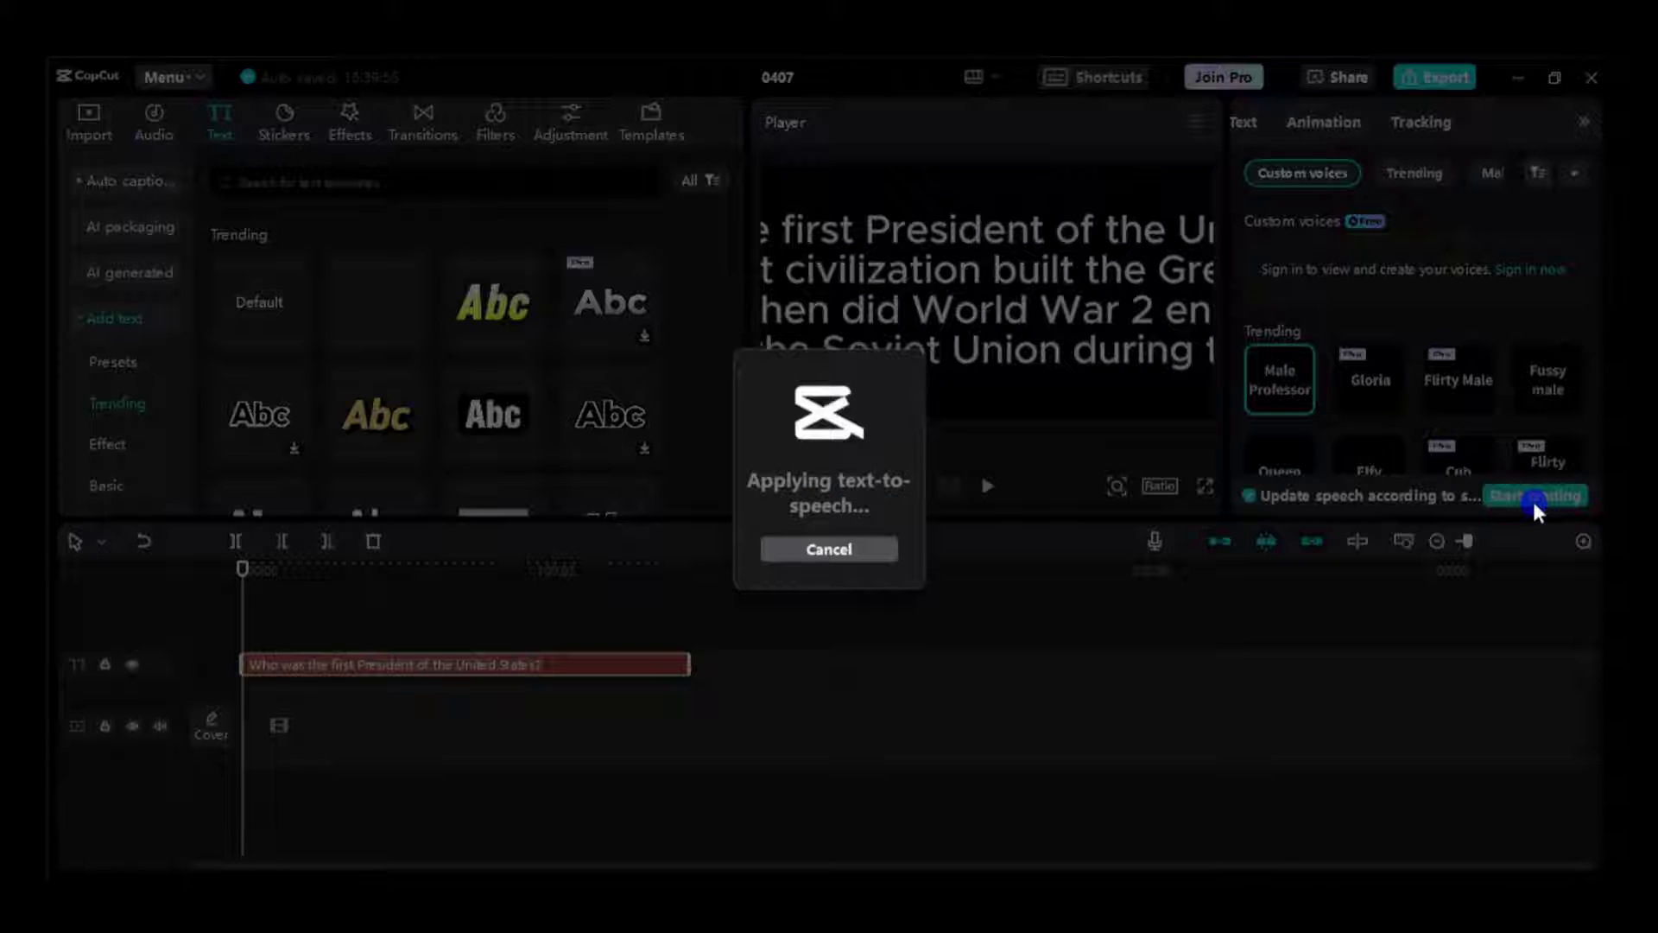
click(511, 816)
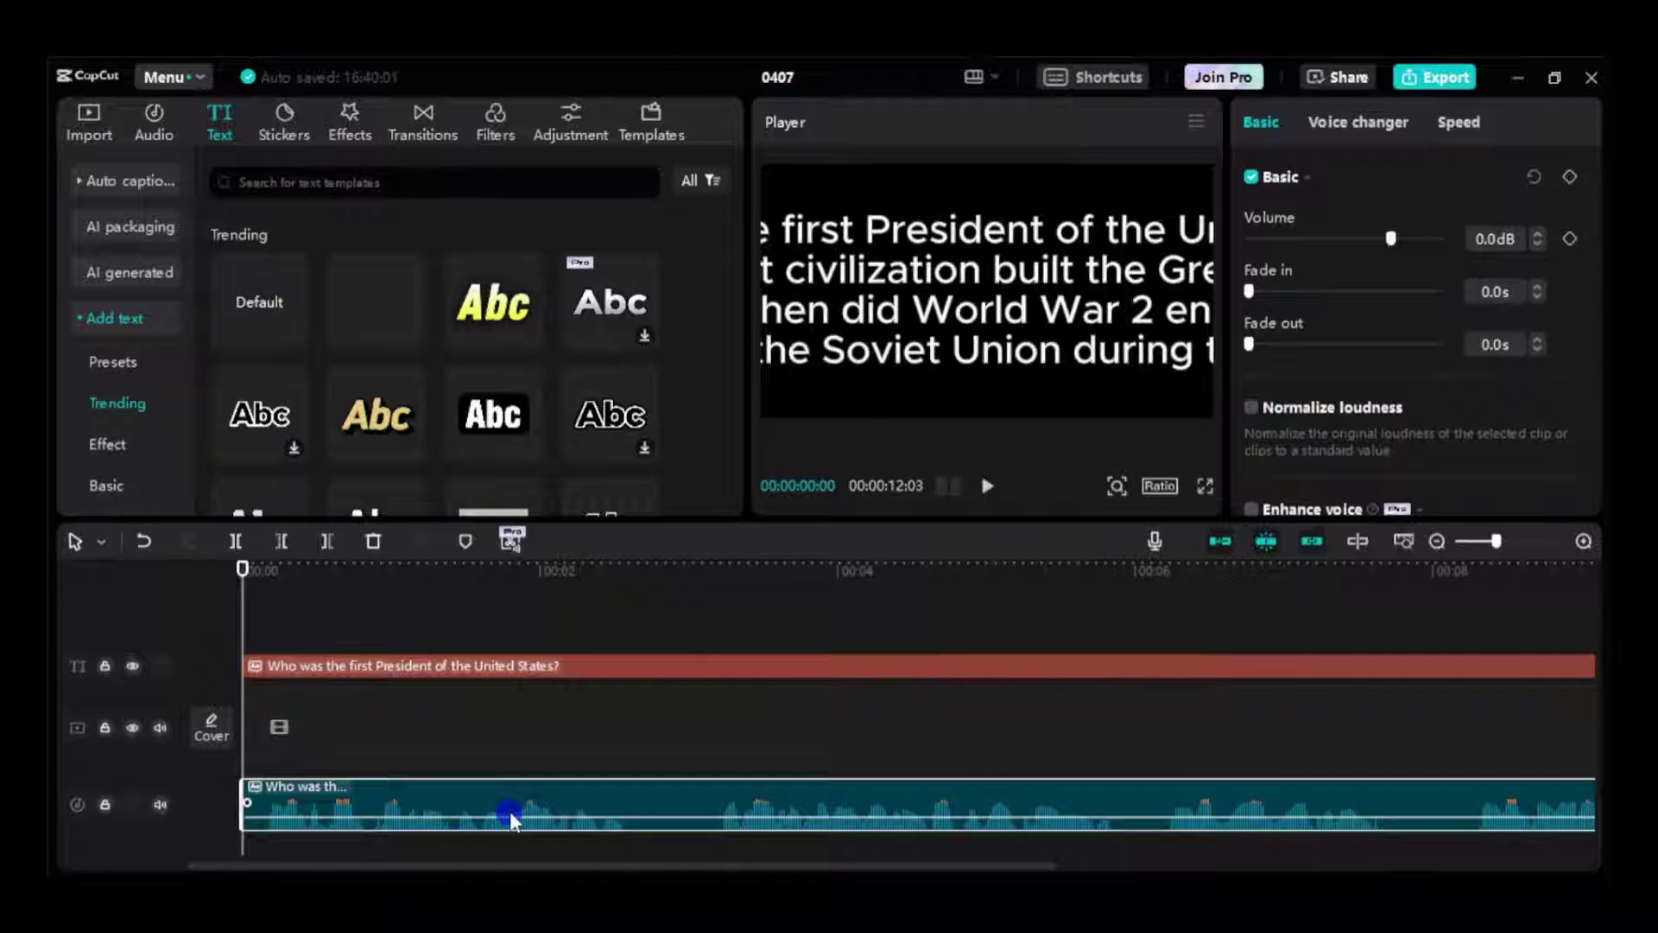
key(End)
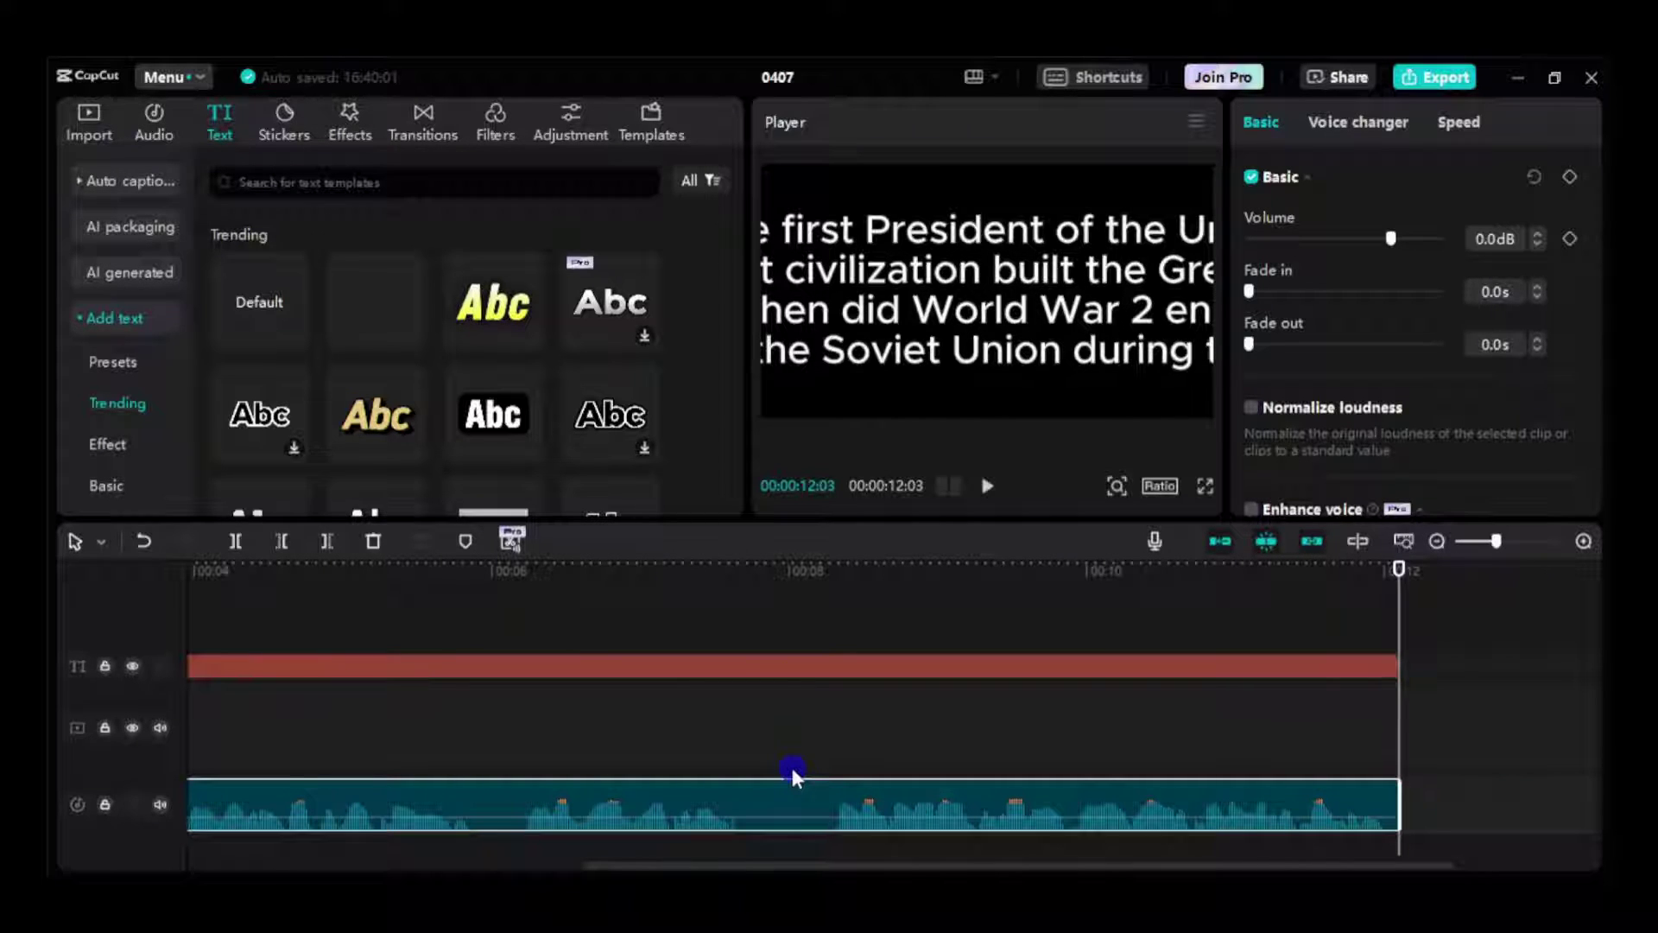
Export only the audio of the project in MP3 format, with video output off.
click(1434, 78)
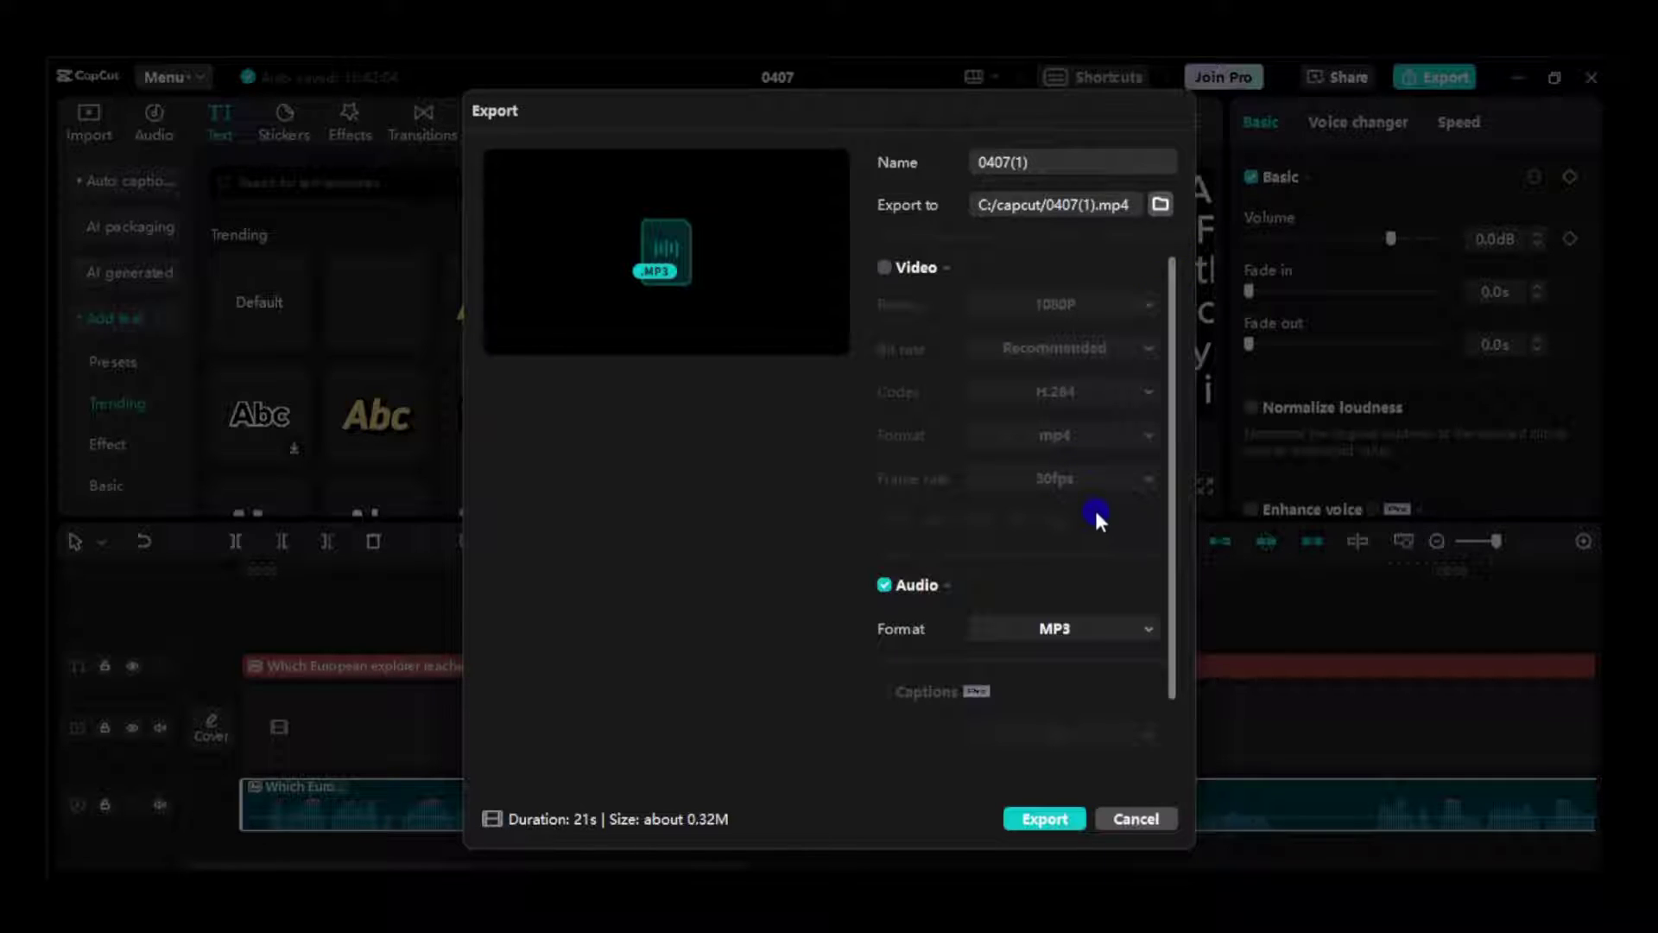
click(1050, 818)
click(1148, 615)
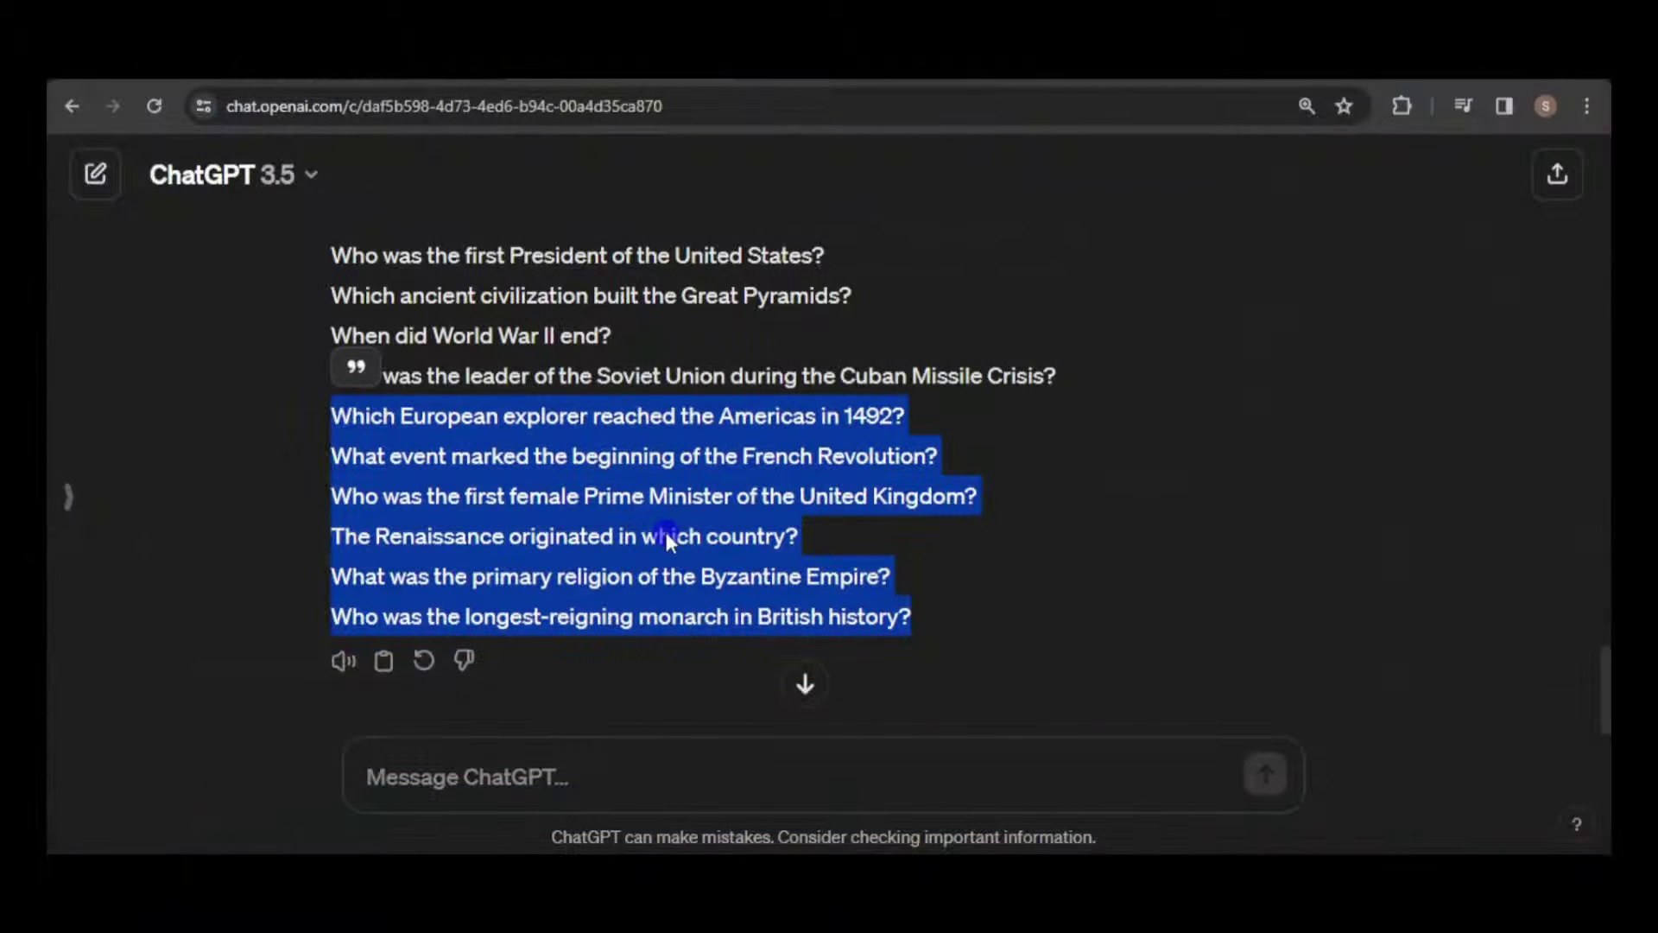
Switch to ChatGPT and copy the remaining six questions, from the European explorer to the longest-reigning monarch.
drag(331, 416, 916, 618)
right_click(552, 537)
click(604, 562)
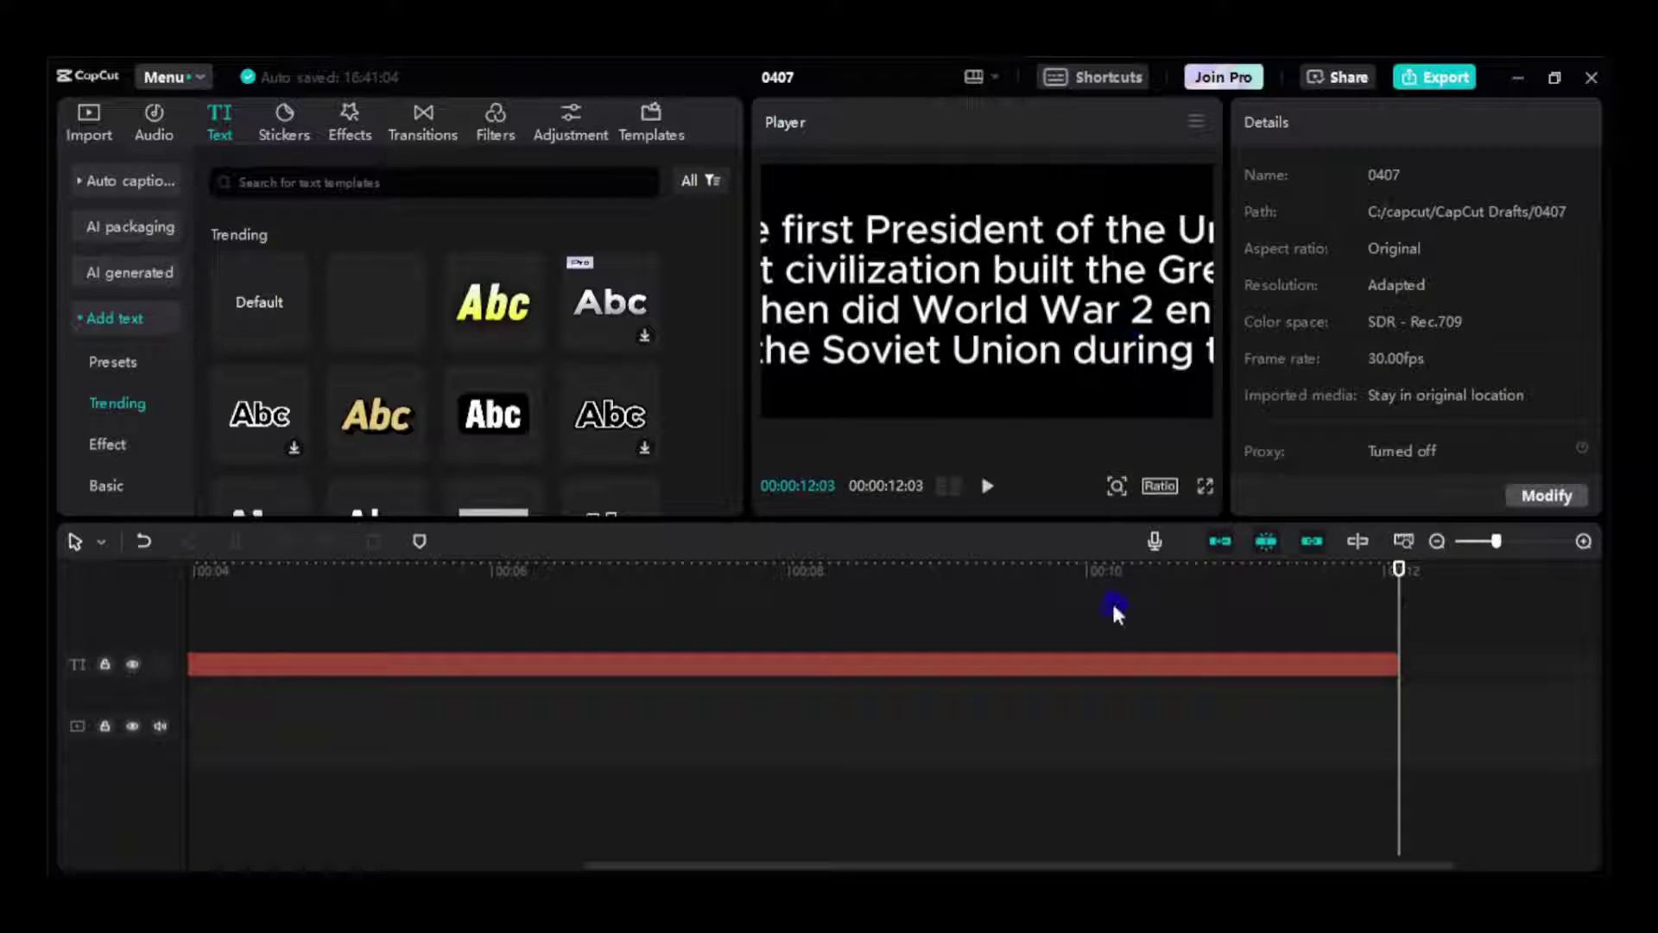
In CapCut, replace the first four questions in the text clip with the newly copied questions.
click(1111, 665)
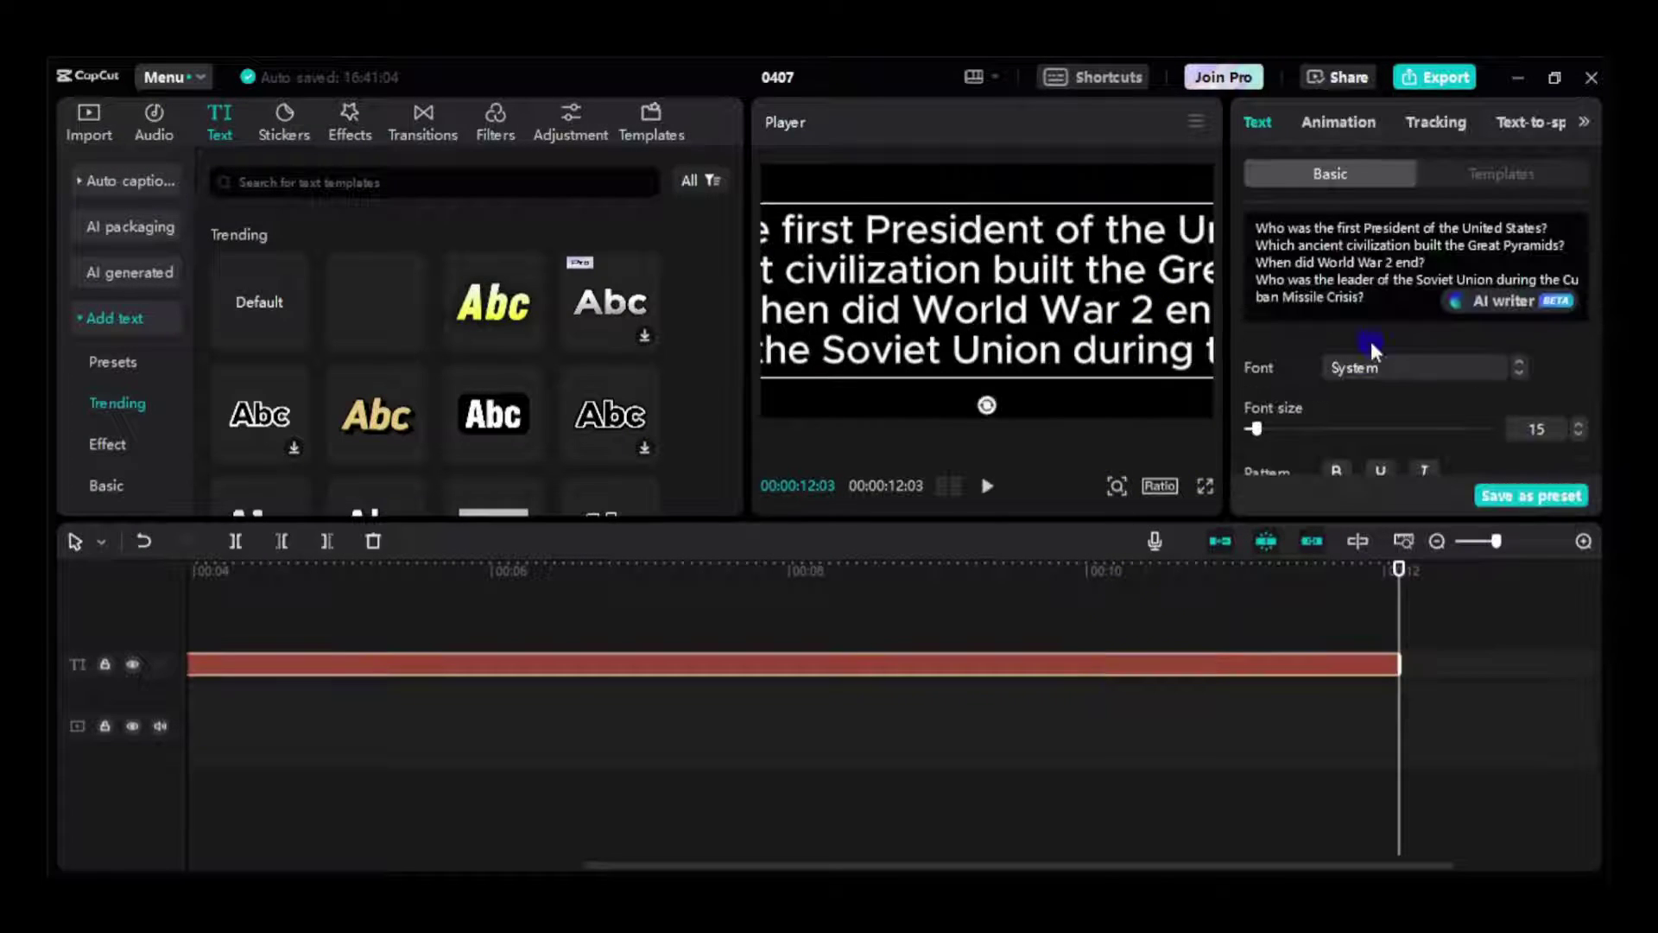
drag(1376, 311, 1244, 174)
key(BackSpace)
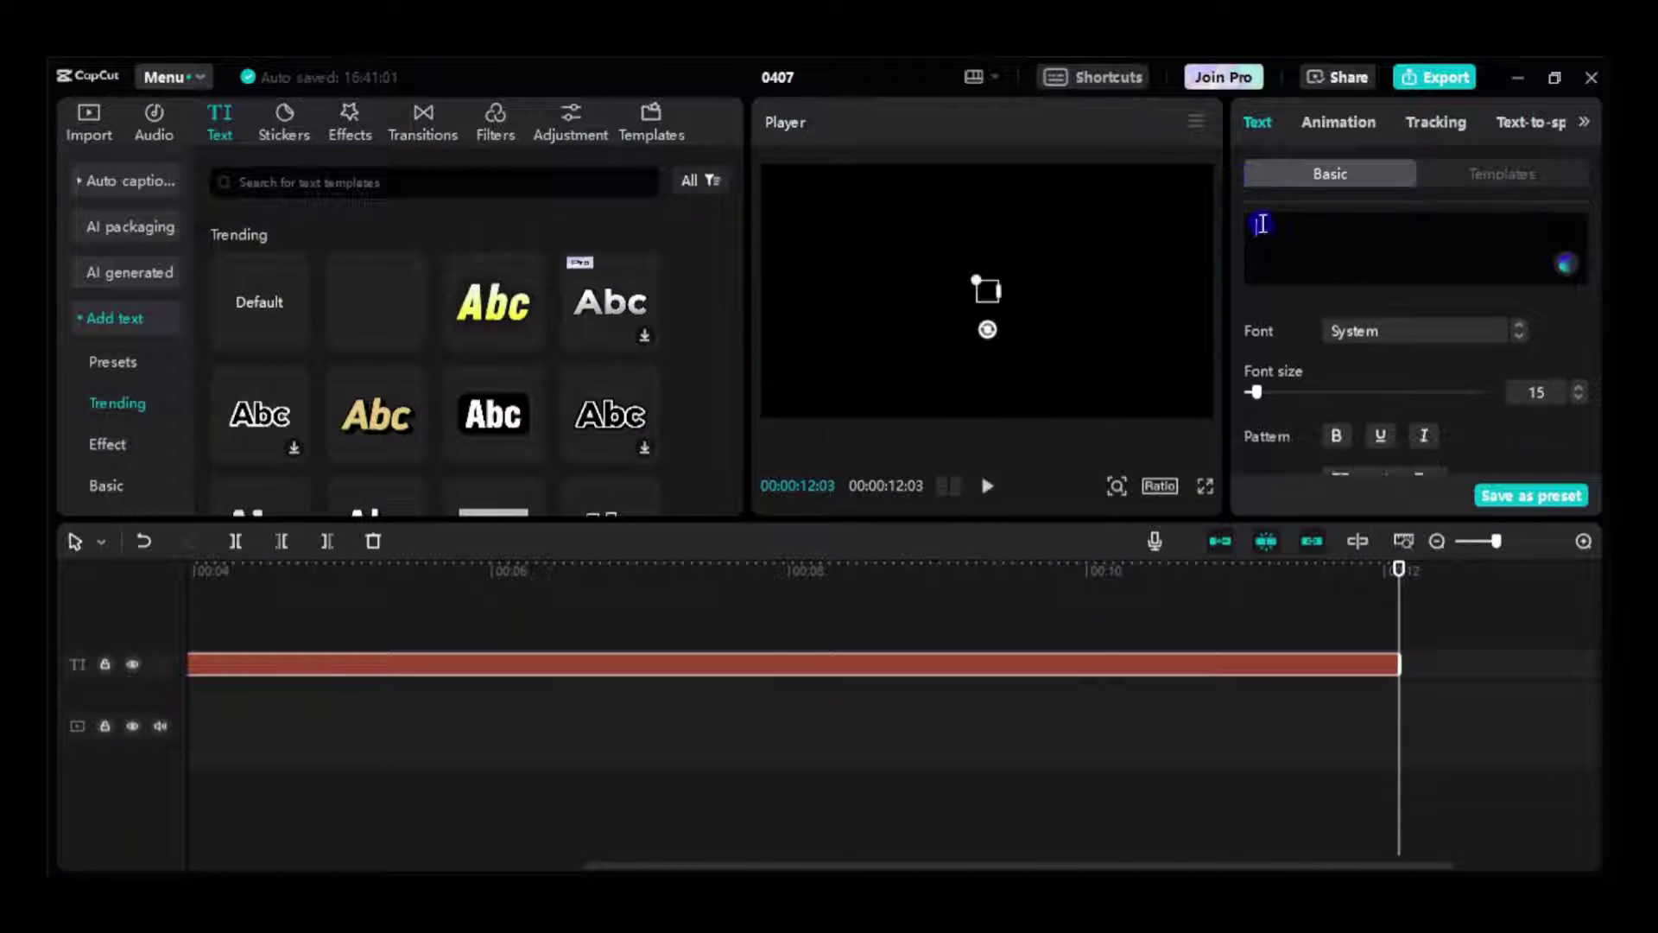
right_click(1265, 244)
click(1318, 364)
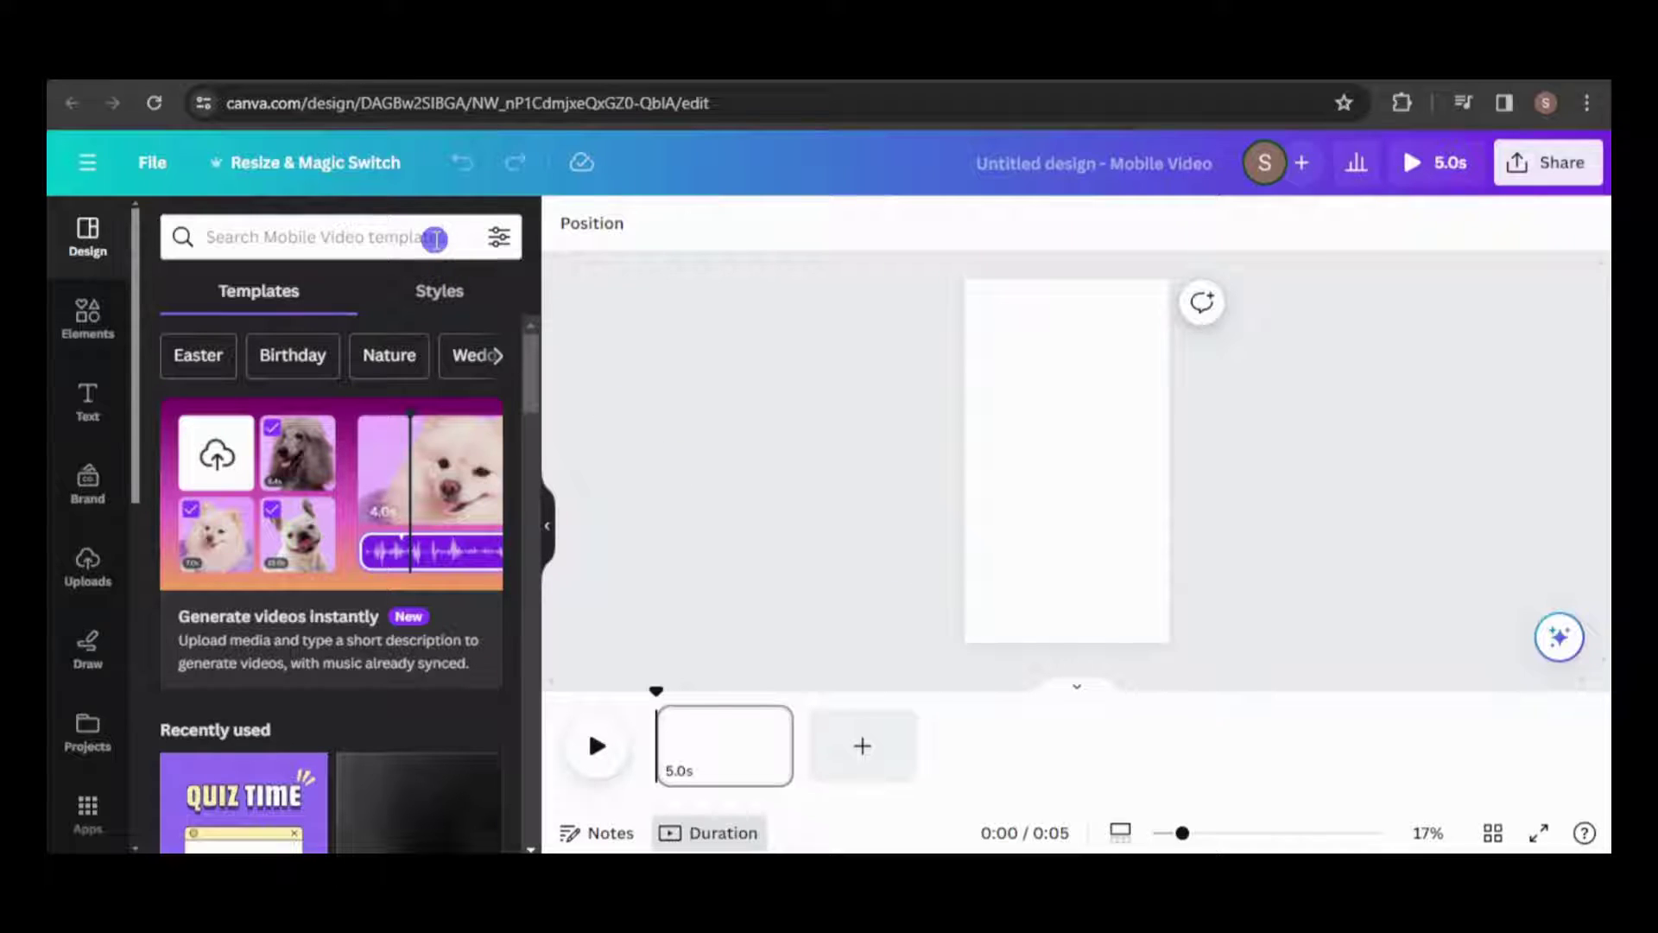
In Canva, search the Mobile Video templates for "quiz" and apply the first page of the Purple and Green Interactive Animated Quiz Time template.
click(435, 239)
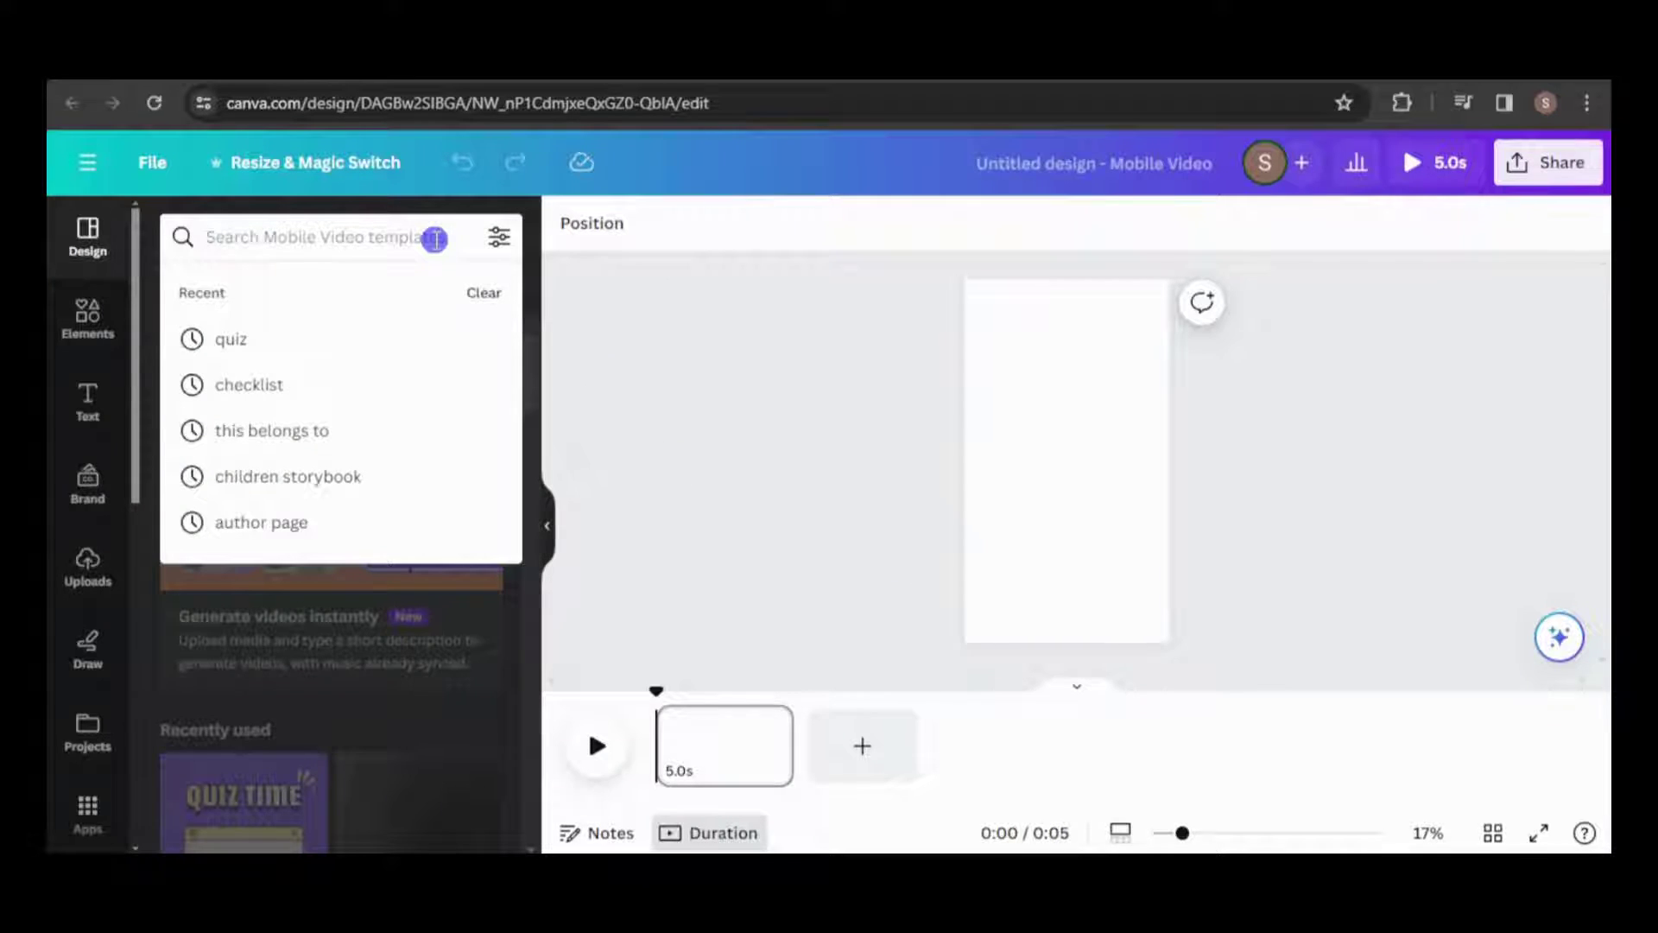
text(quiz)
key(Return)
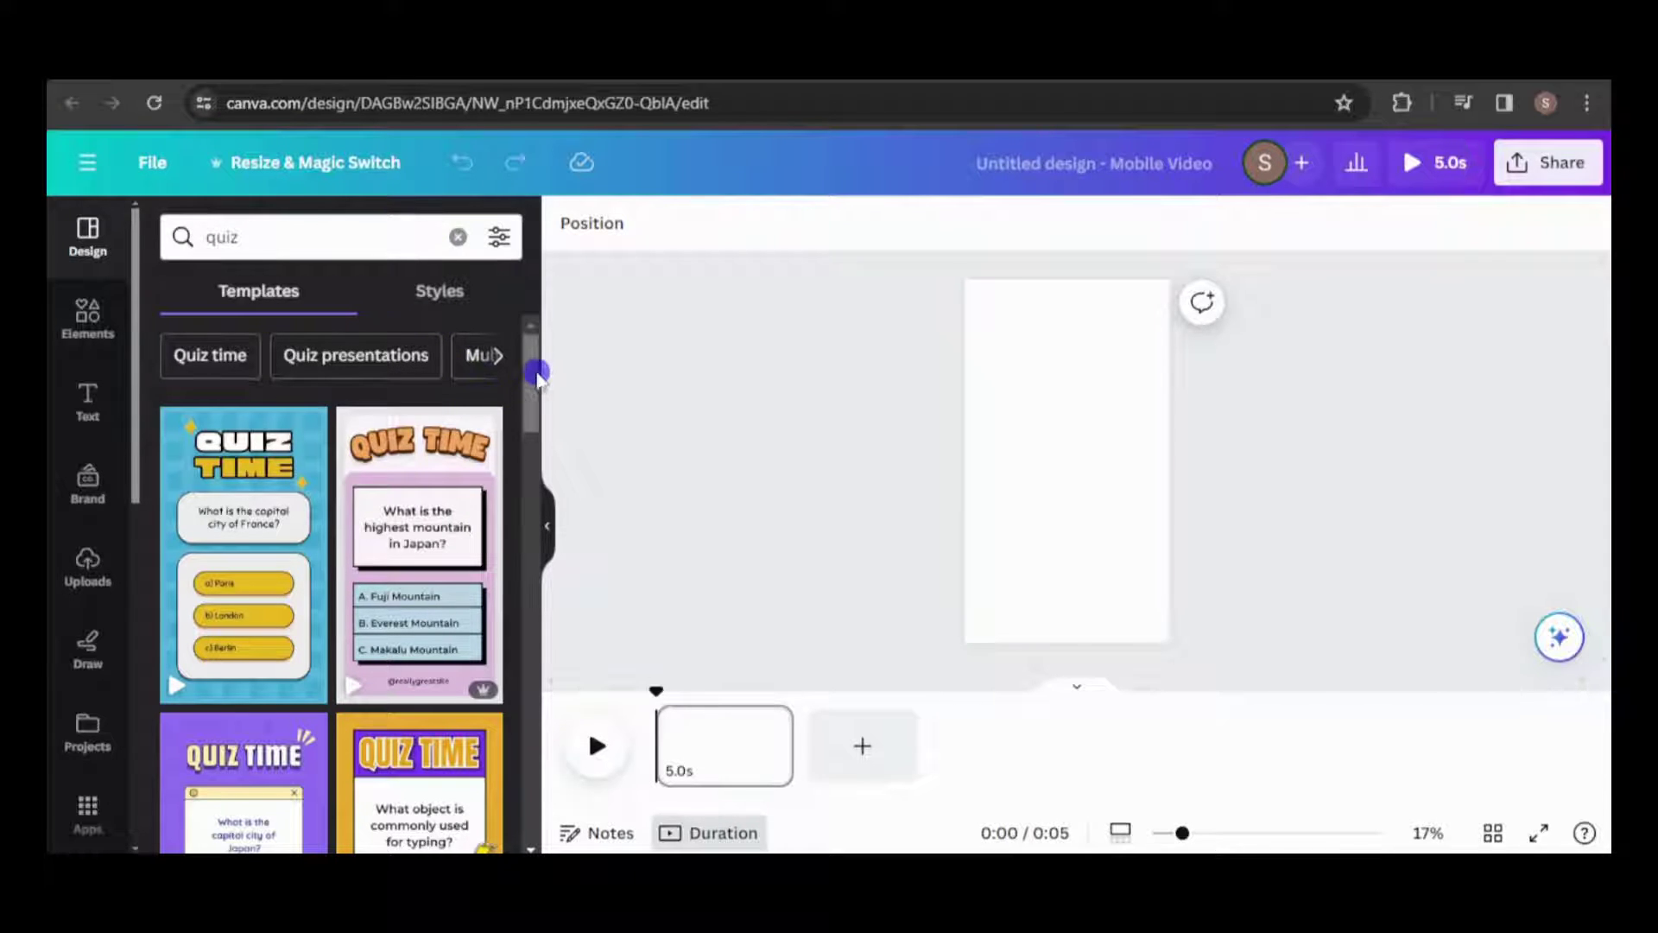
drag(536, 373, 537, 670)
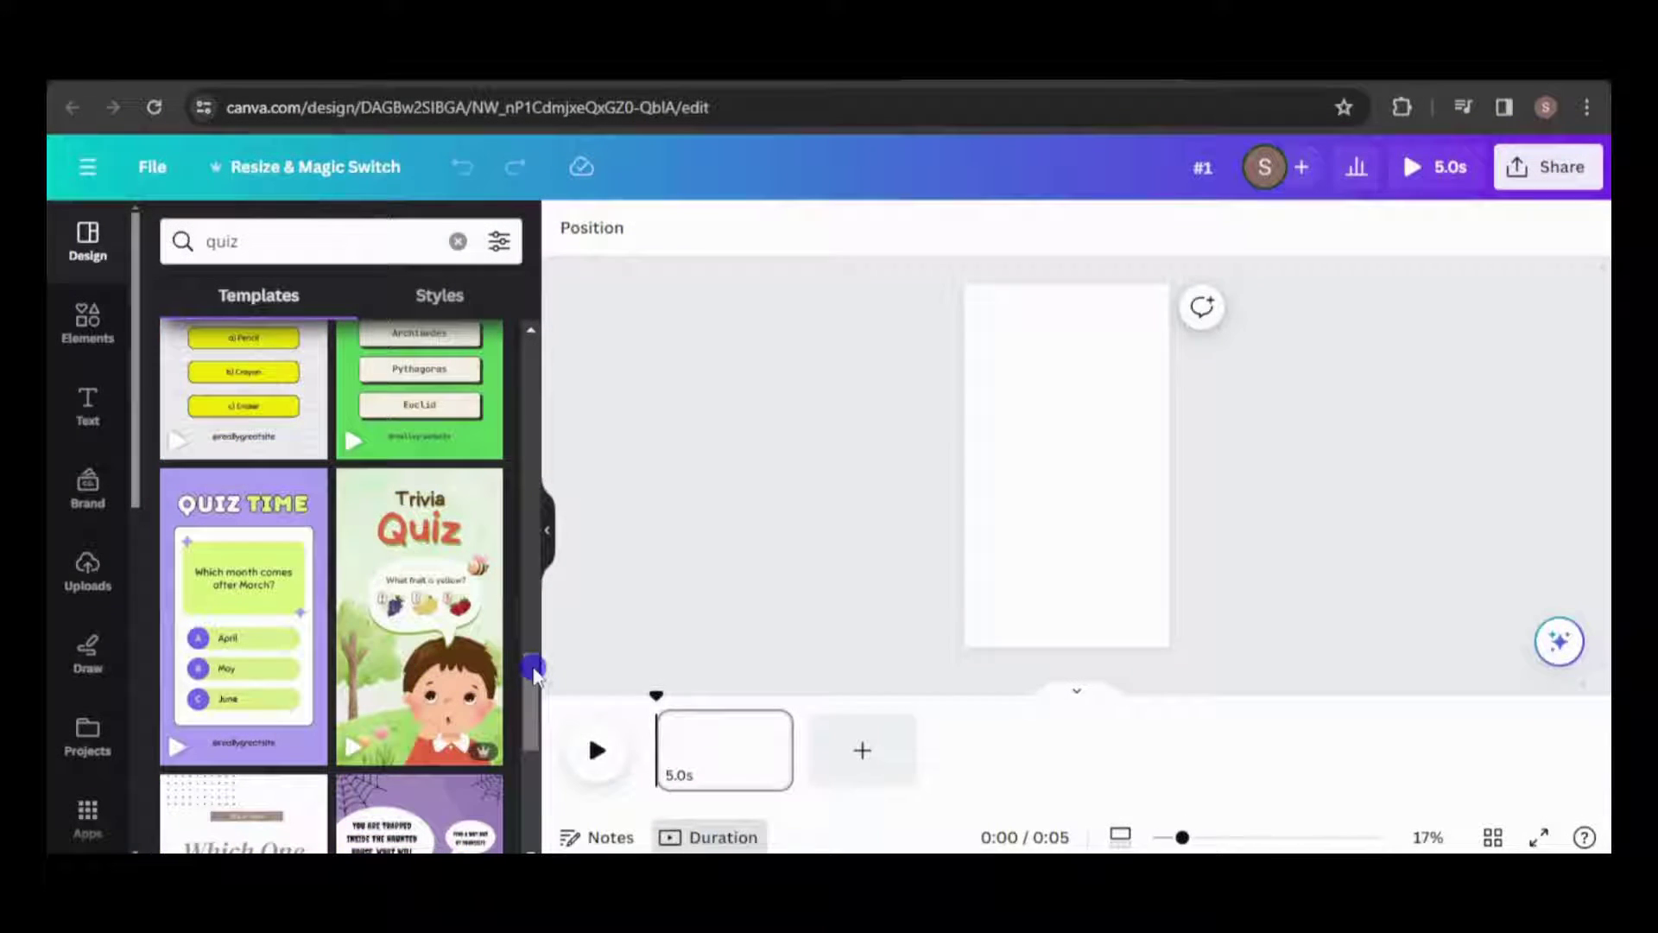
click(288, 654)
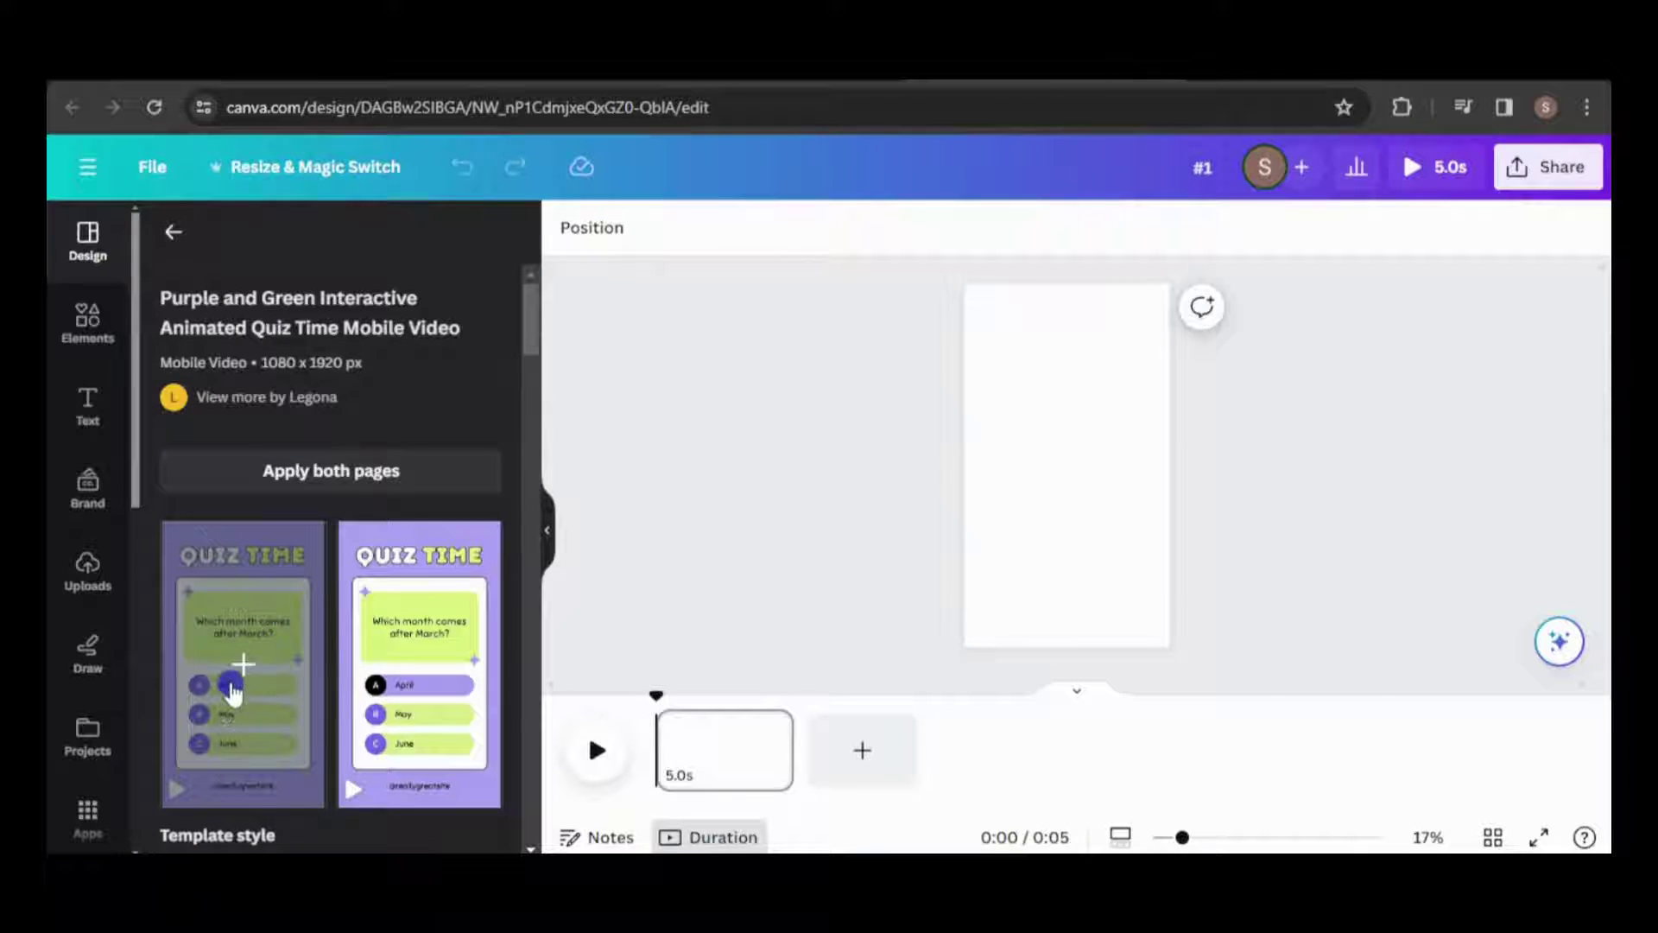
click(242, 671)
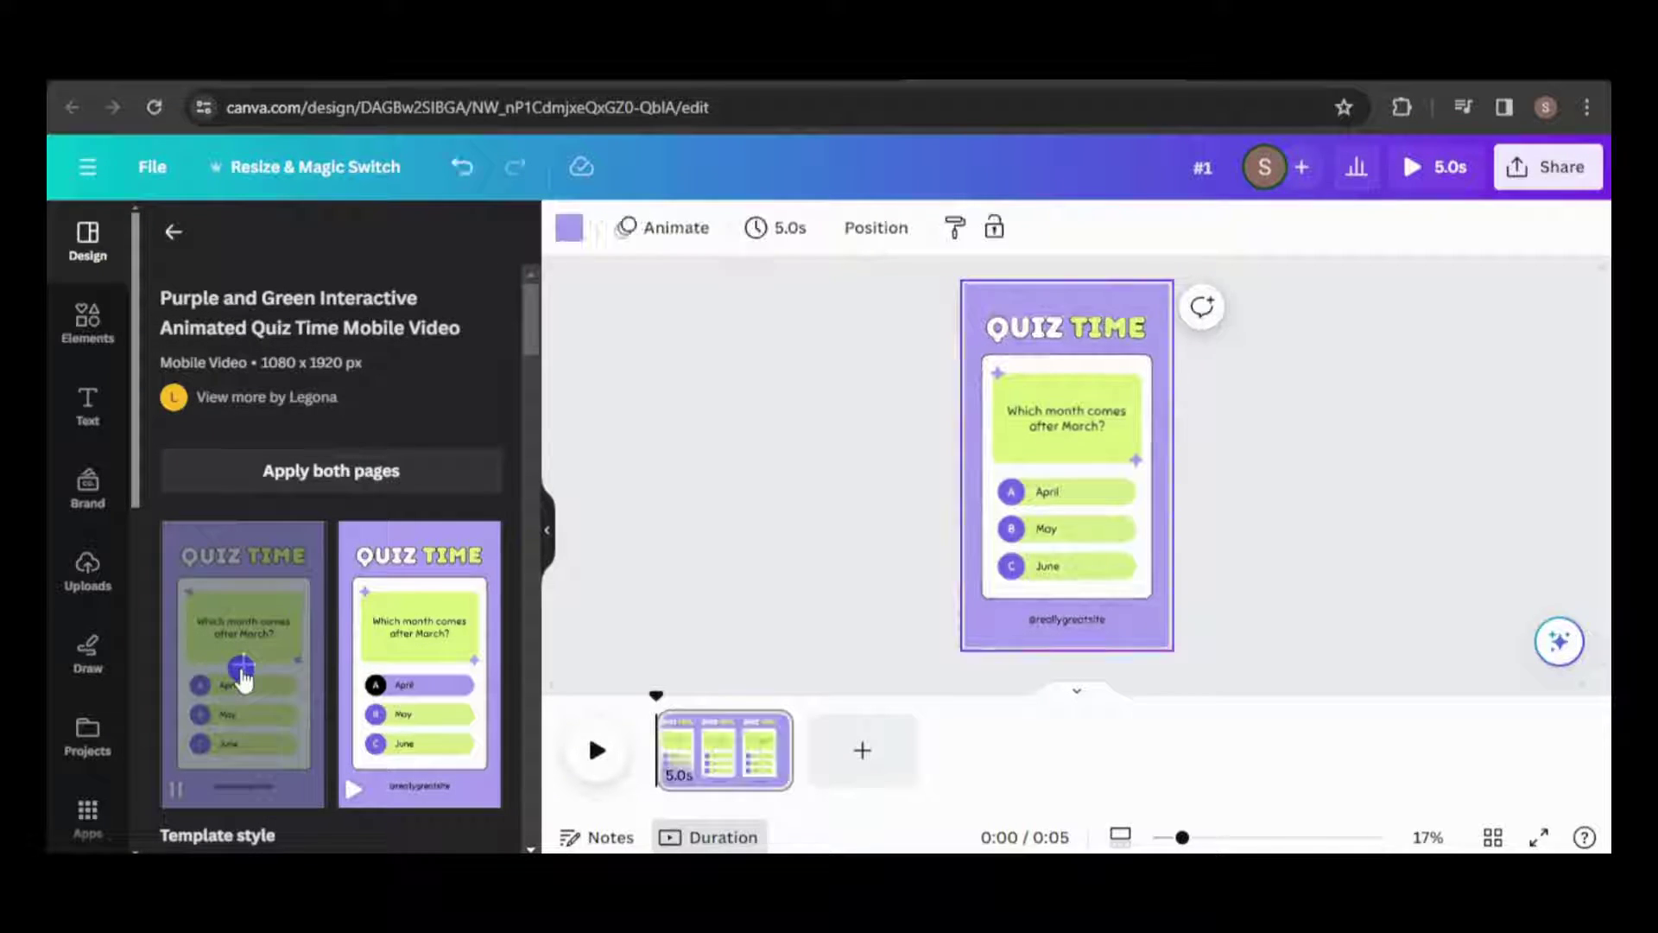
click(741, 514)
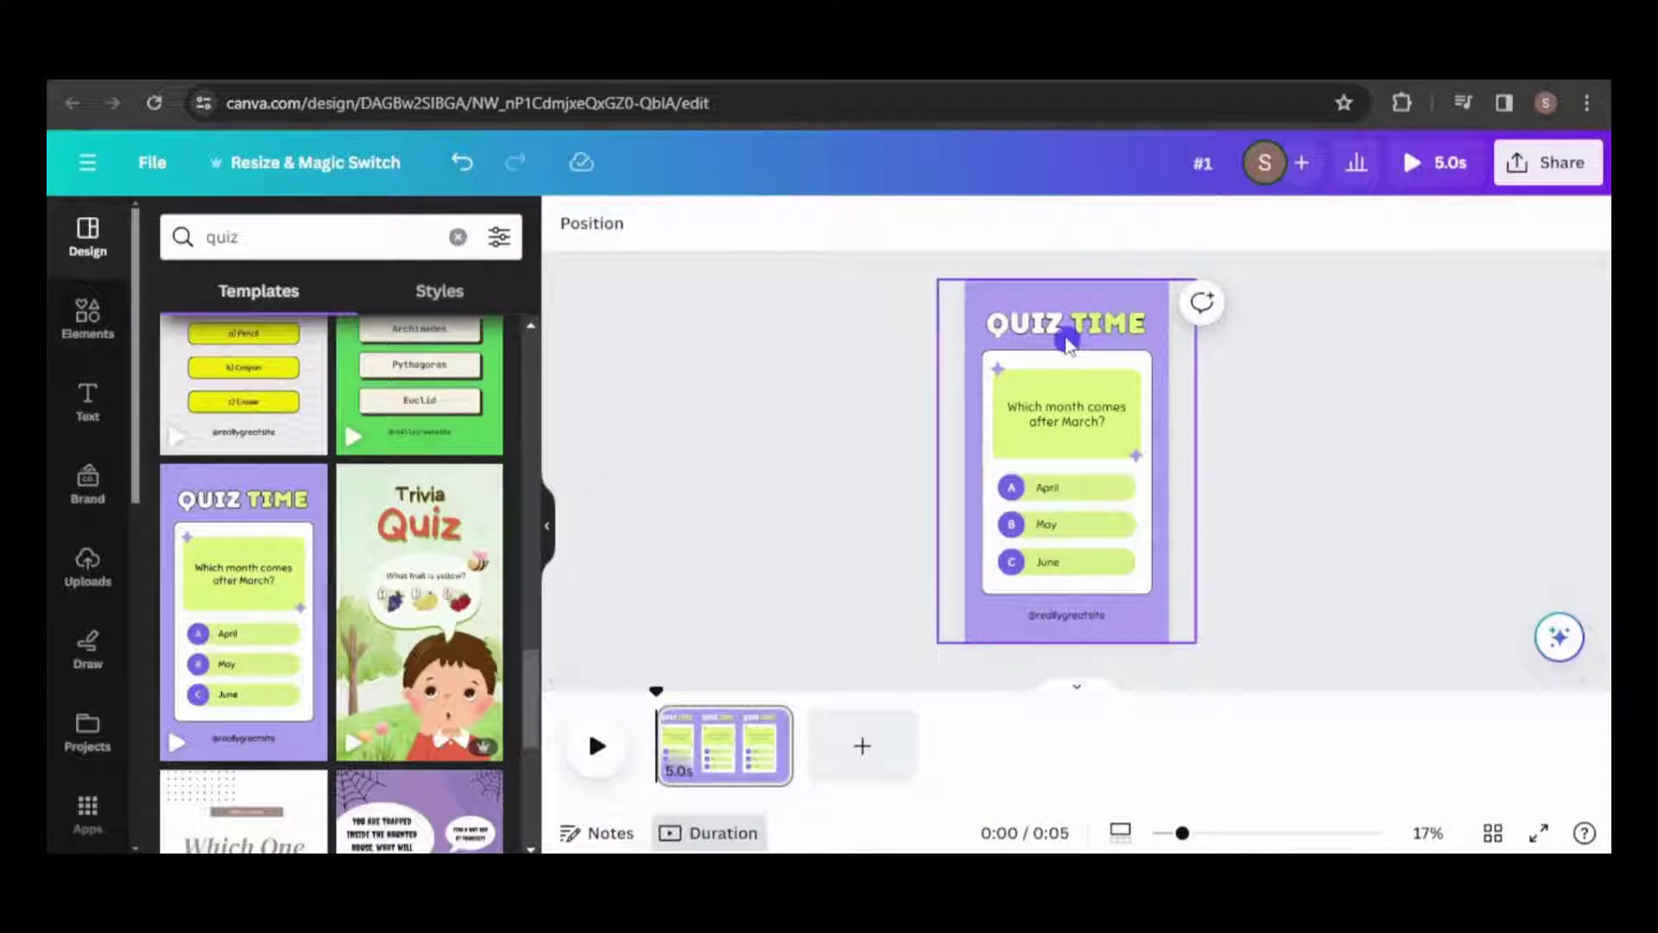
Replace the template's heading words QUIZ and TIME with "#1" and "EASY", placing the number above the difficulty.
double_click(1055, 329)
text(#1)
click(1073, 327)
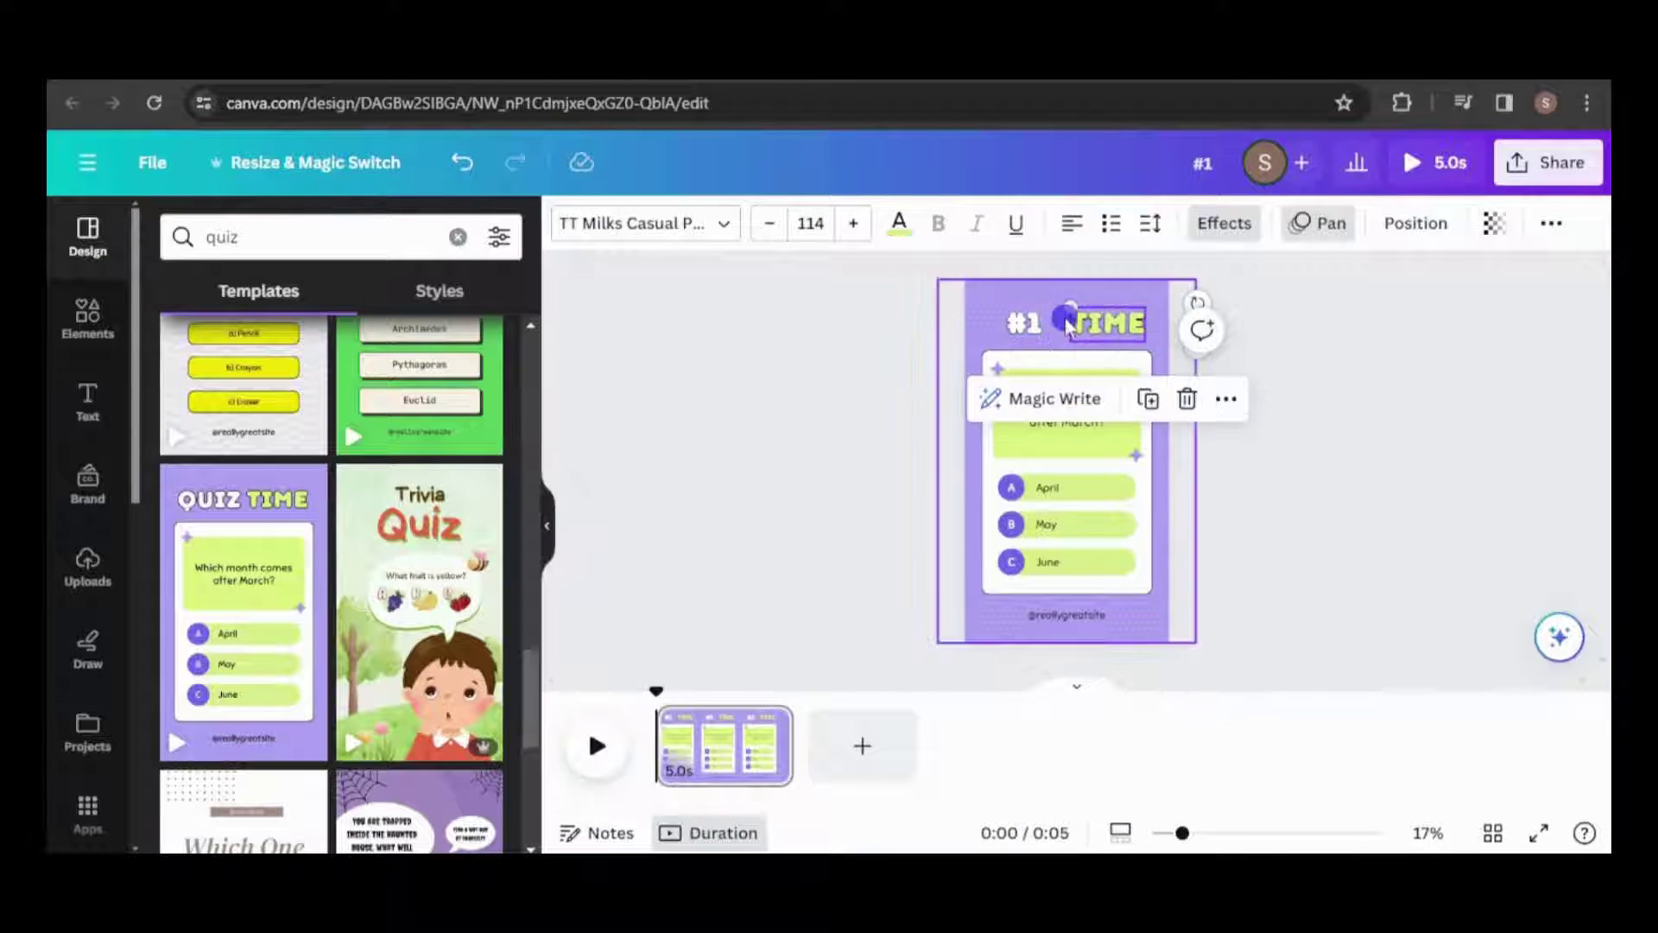
click(1036, 325)
drag(1024, 325, 1094, 346)
text(EASY)
click(1252, 415)
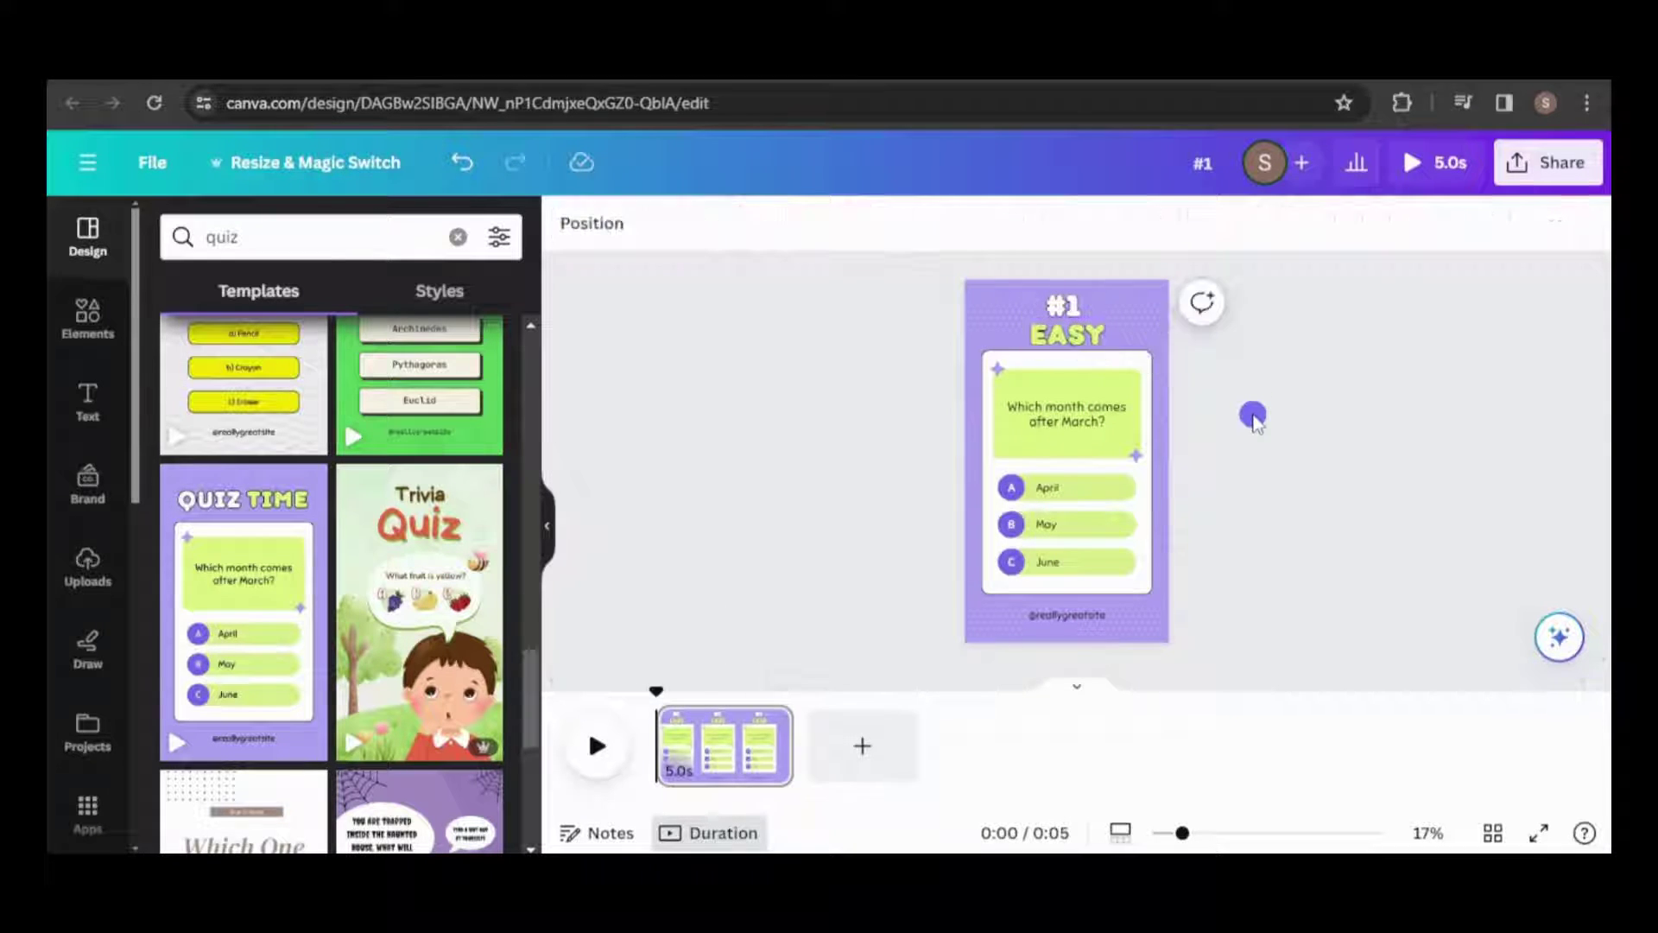
Fill the three answer bars for April, May and June with black.
click(1066, 328)
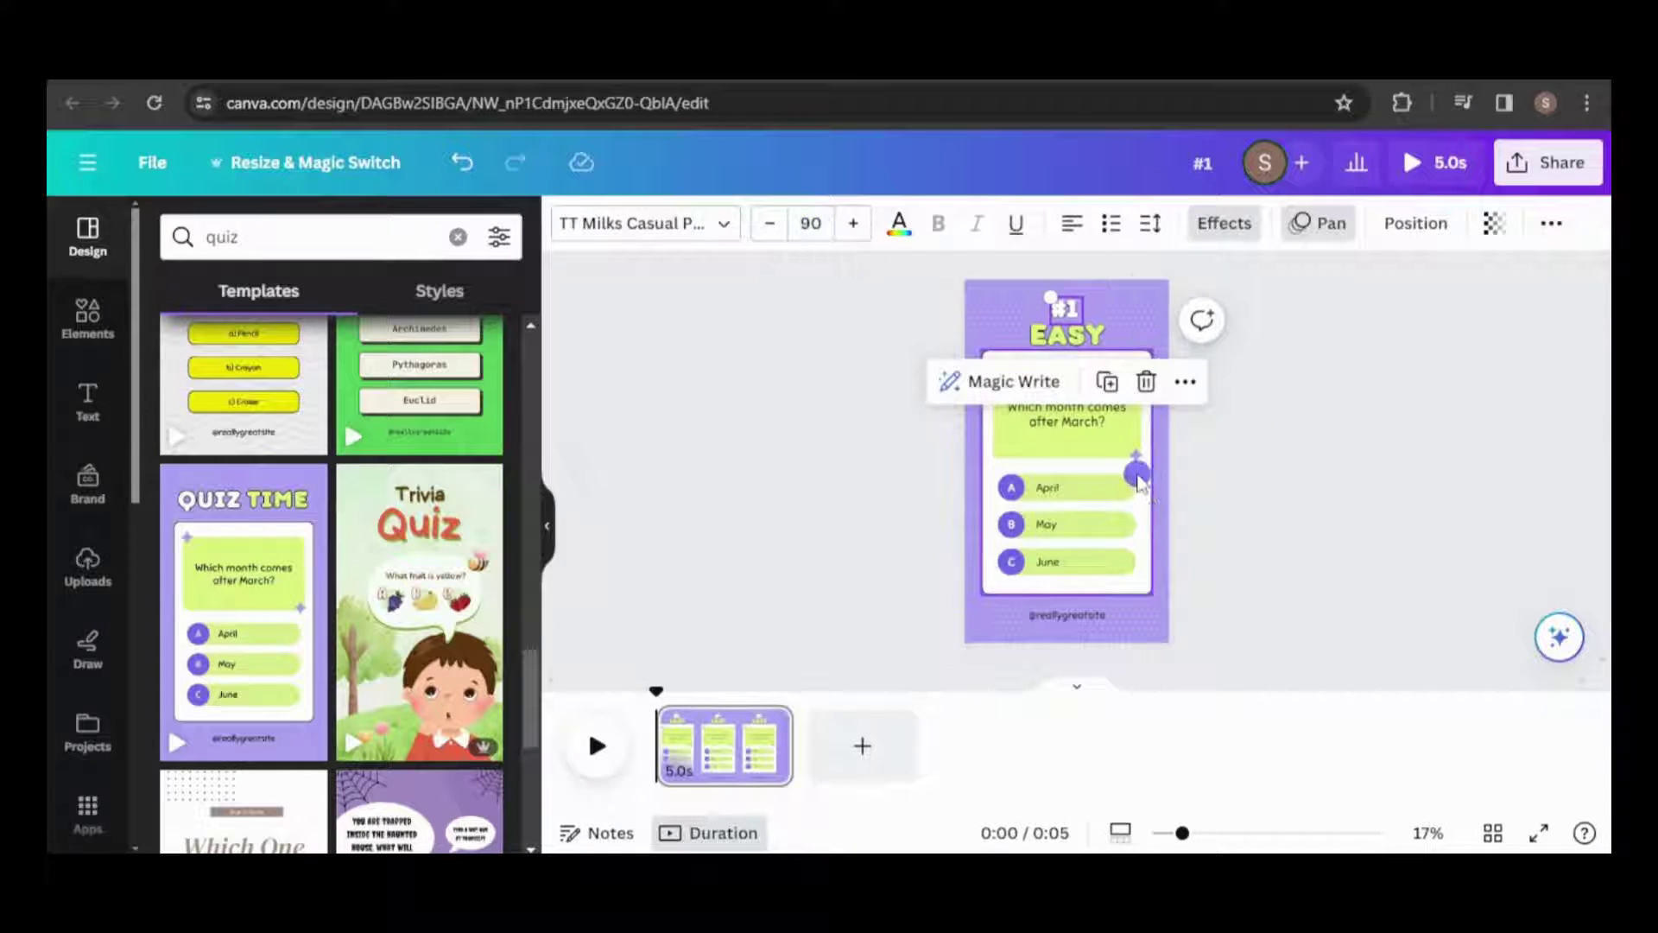
click(1114, 487)
click(682, 223)
click(297, 373)
click(1106, 530)
click(297, 366)
click(1106, 562)
click(297, 366)
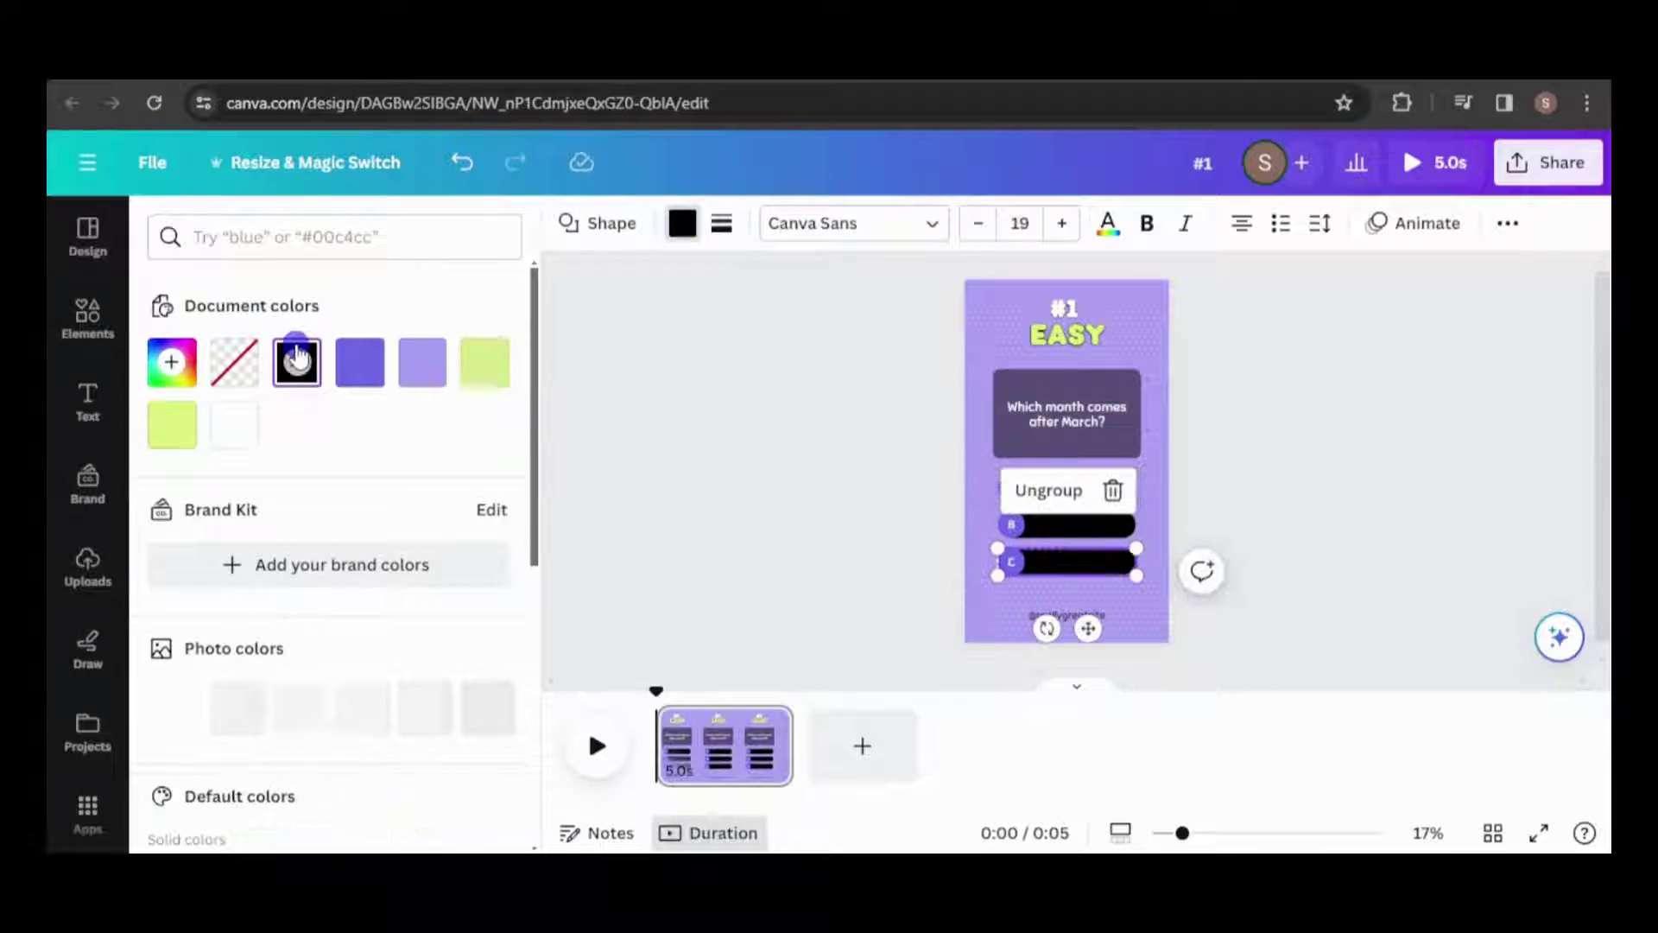
click(1270, 458)
Recolour the answer texts April, May and June to white.
click(1076, 485)
click(898, 223)
click(1299, 581)
click(1061, 486)
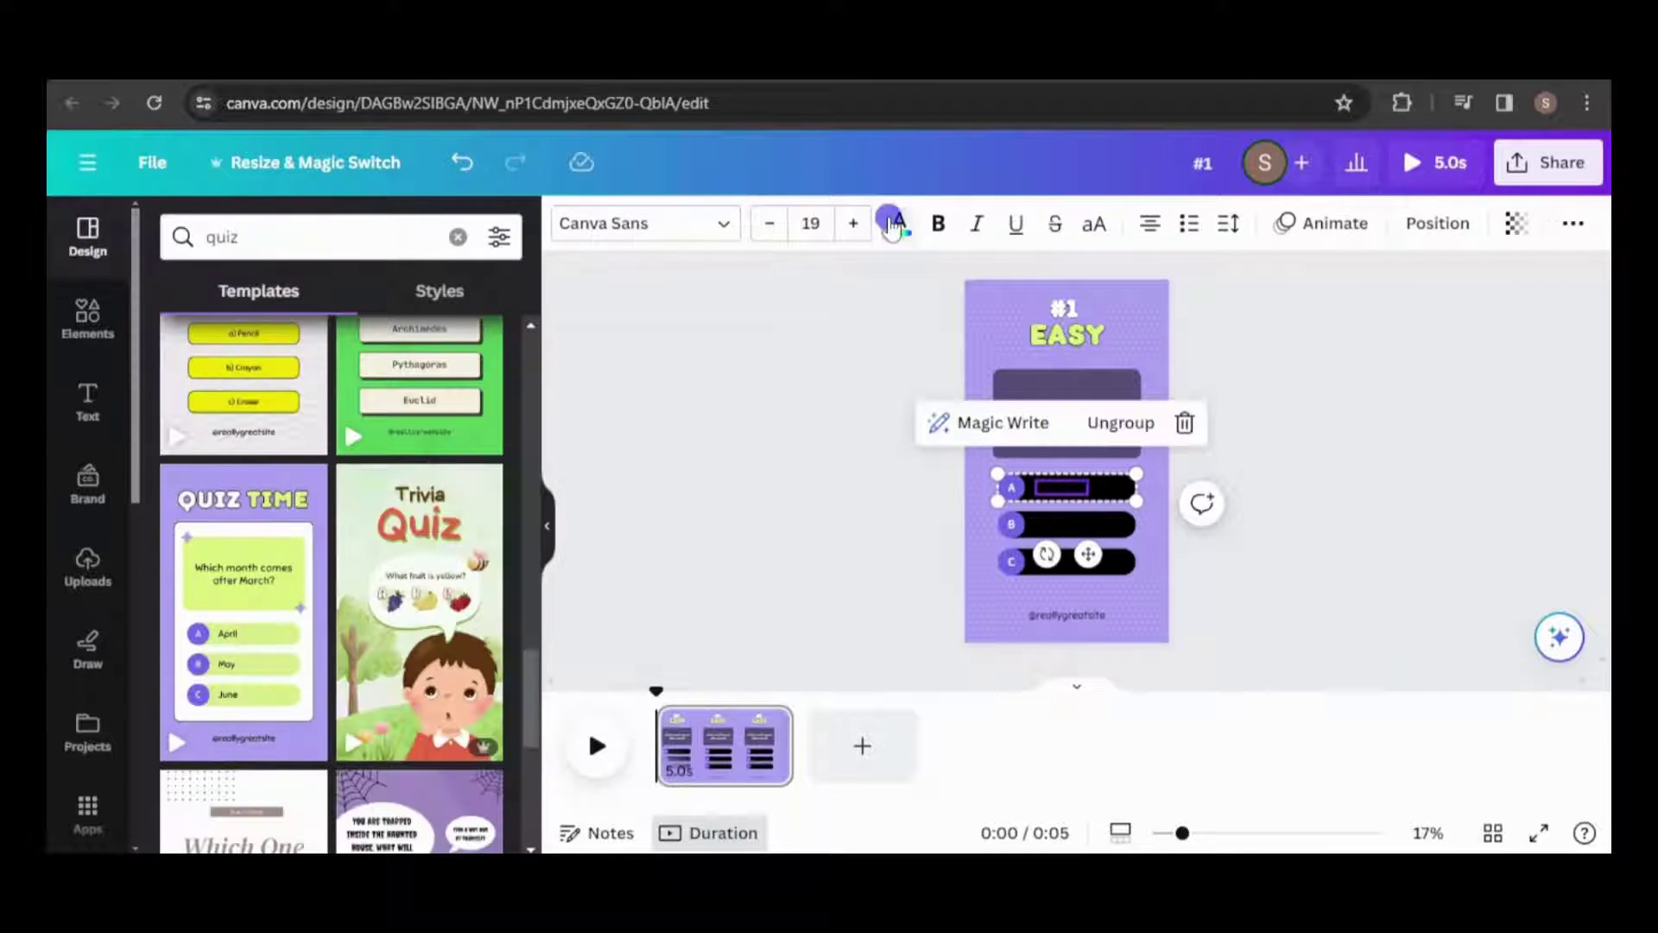
click(899, 223)
click(484, 363)
click(1061, 524)
click(484, 362)
click(1061, 561)
click(484, 362)
click(1229, 407)
Set the transparency of the black answer bars to 50.
click(1079, 487)
click(1506, 223)
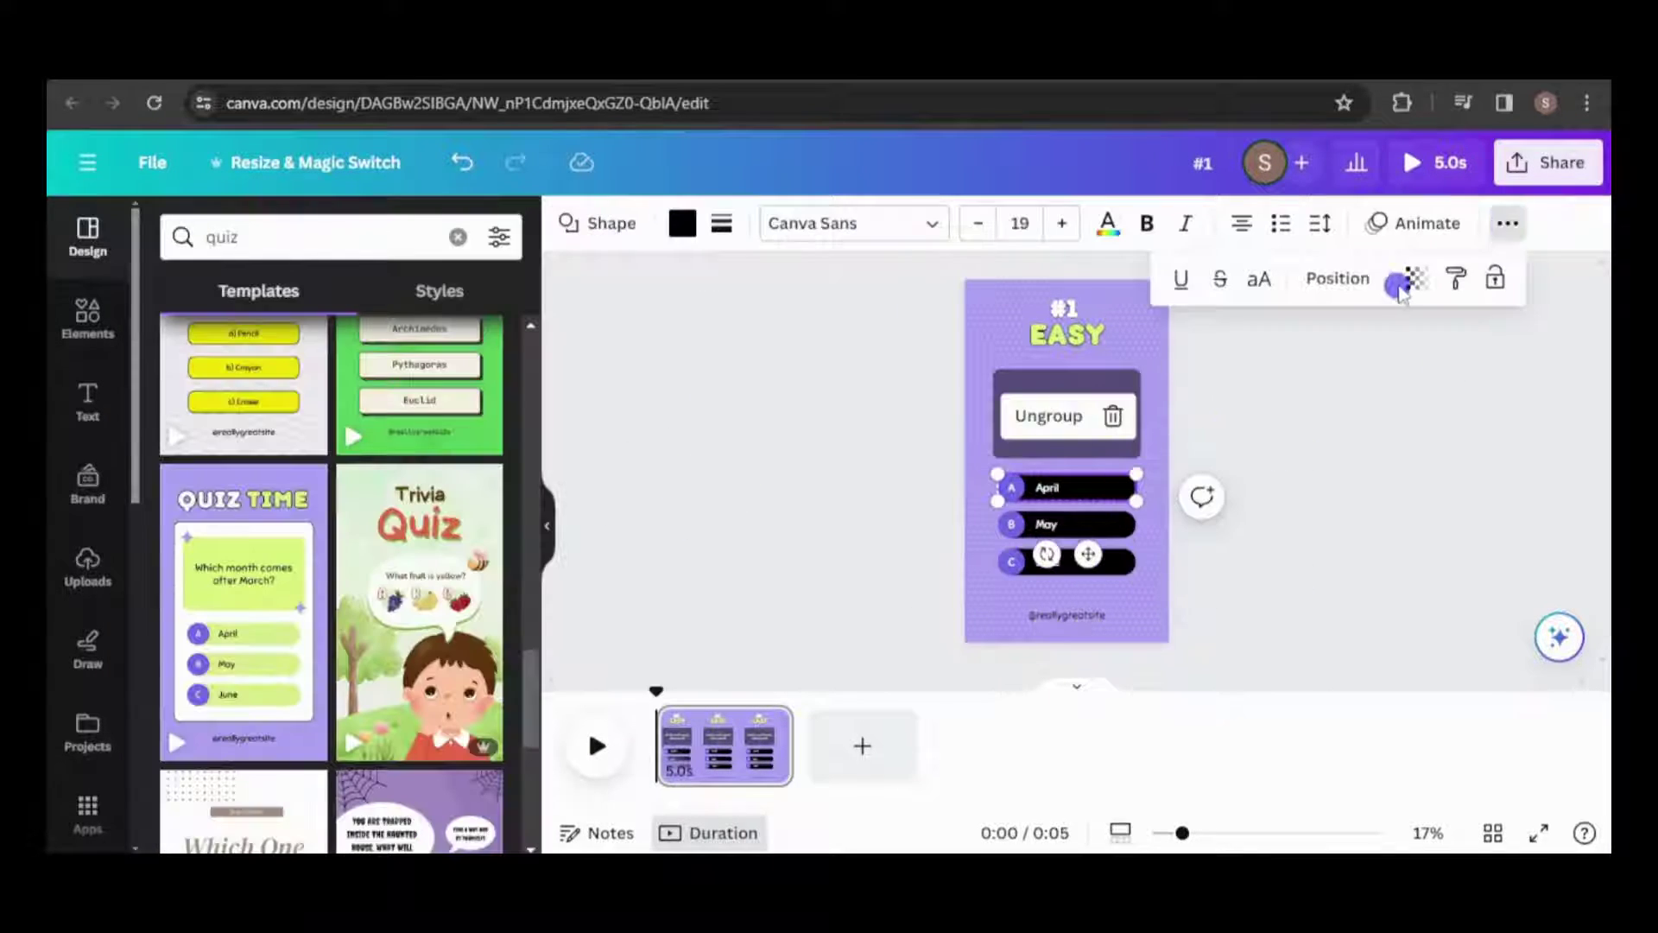
click(1414, 278)
click(1394, 301)
text(50)
click(1094, 524)
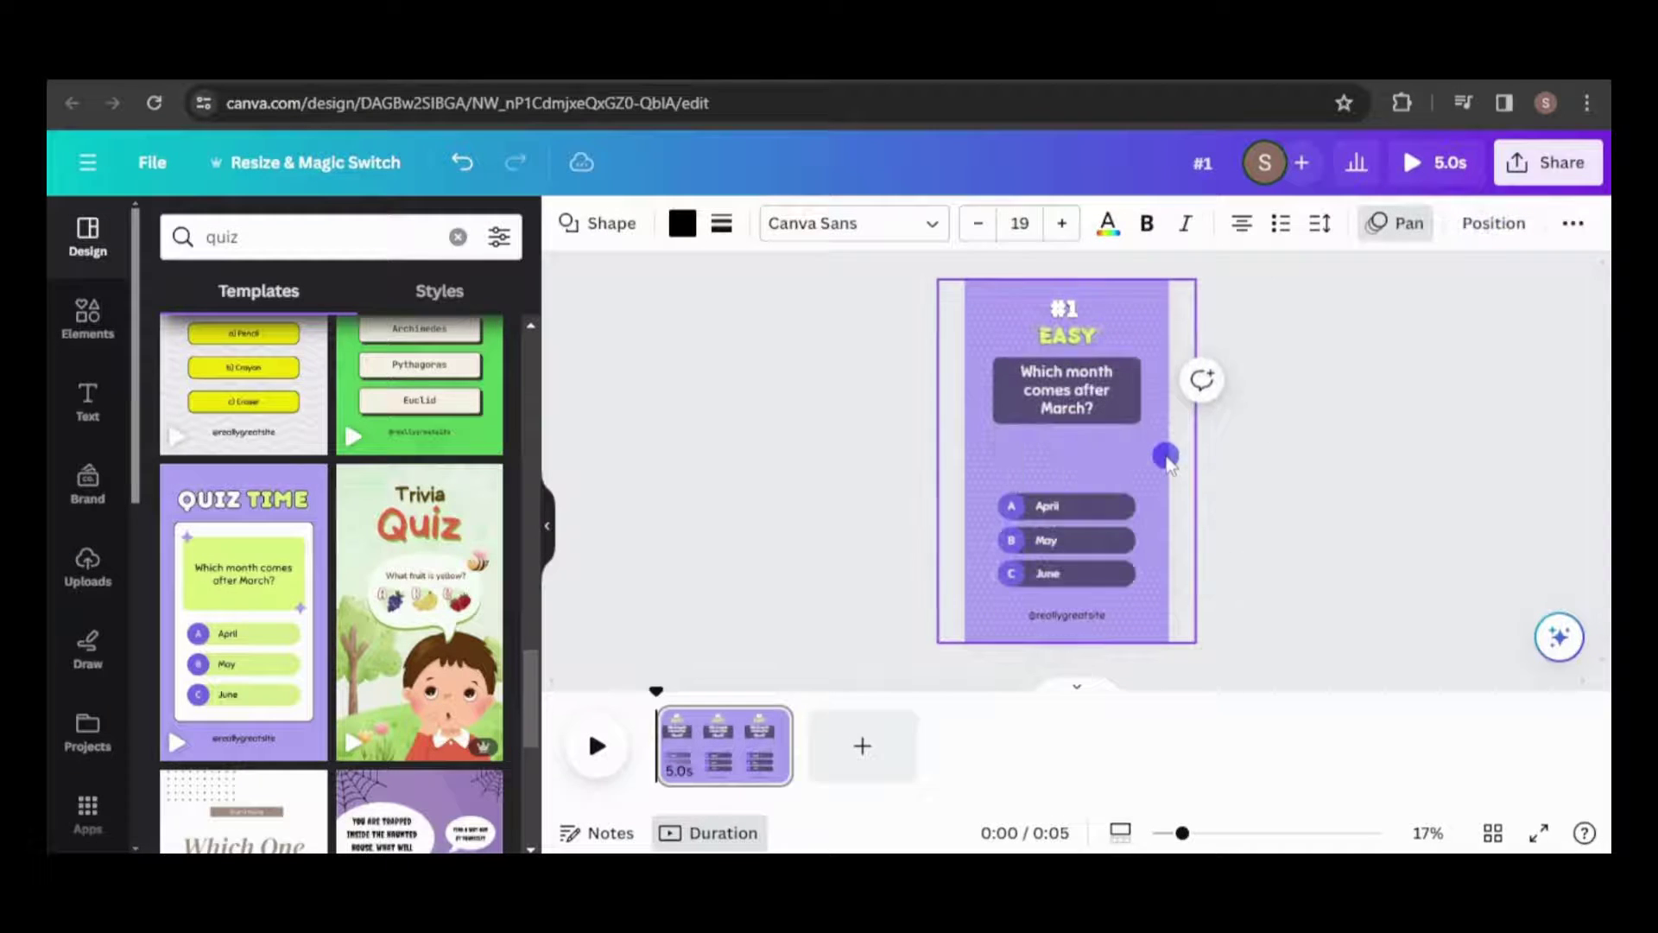
click(1296, 464)
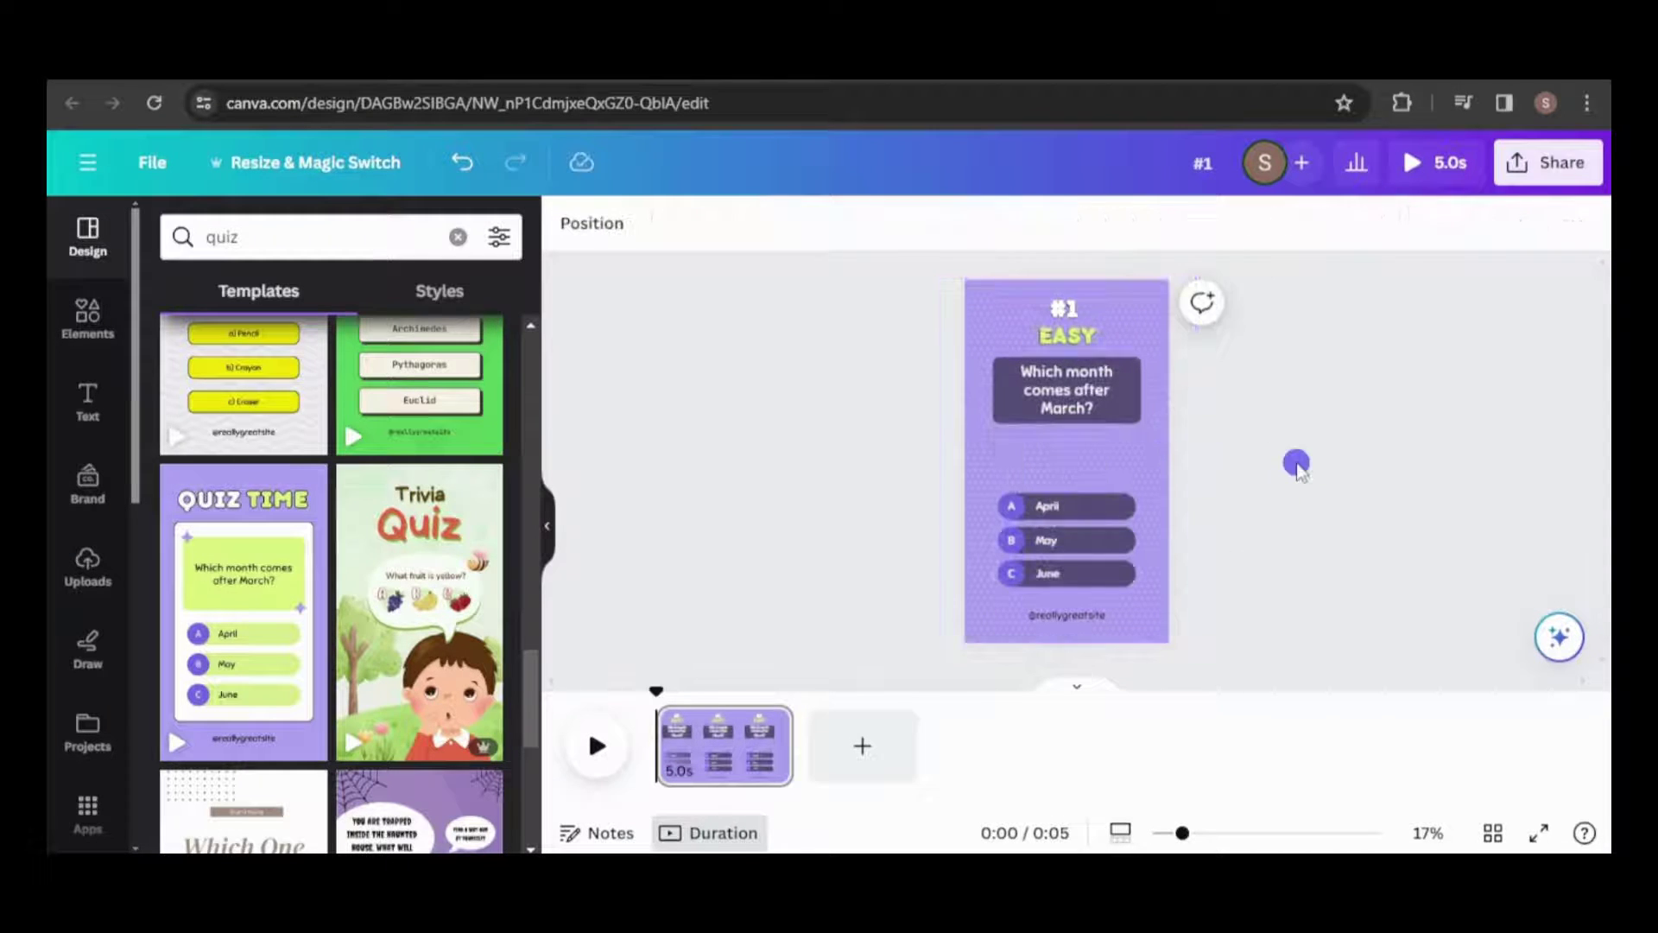
Delete the purple patterned background and insert the blue sunburst graphic found by searching Elements for "fun background".
click(1143, 318)
key(Delete)
click(88, 317)
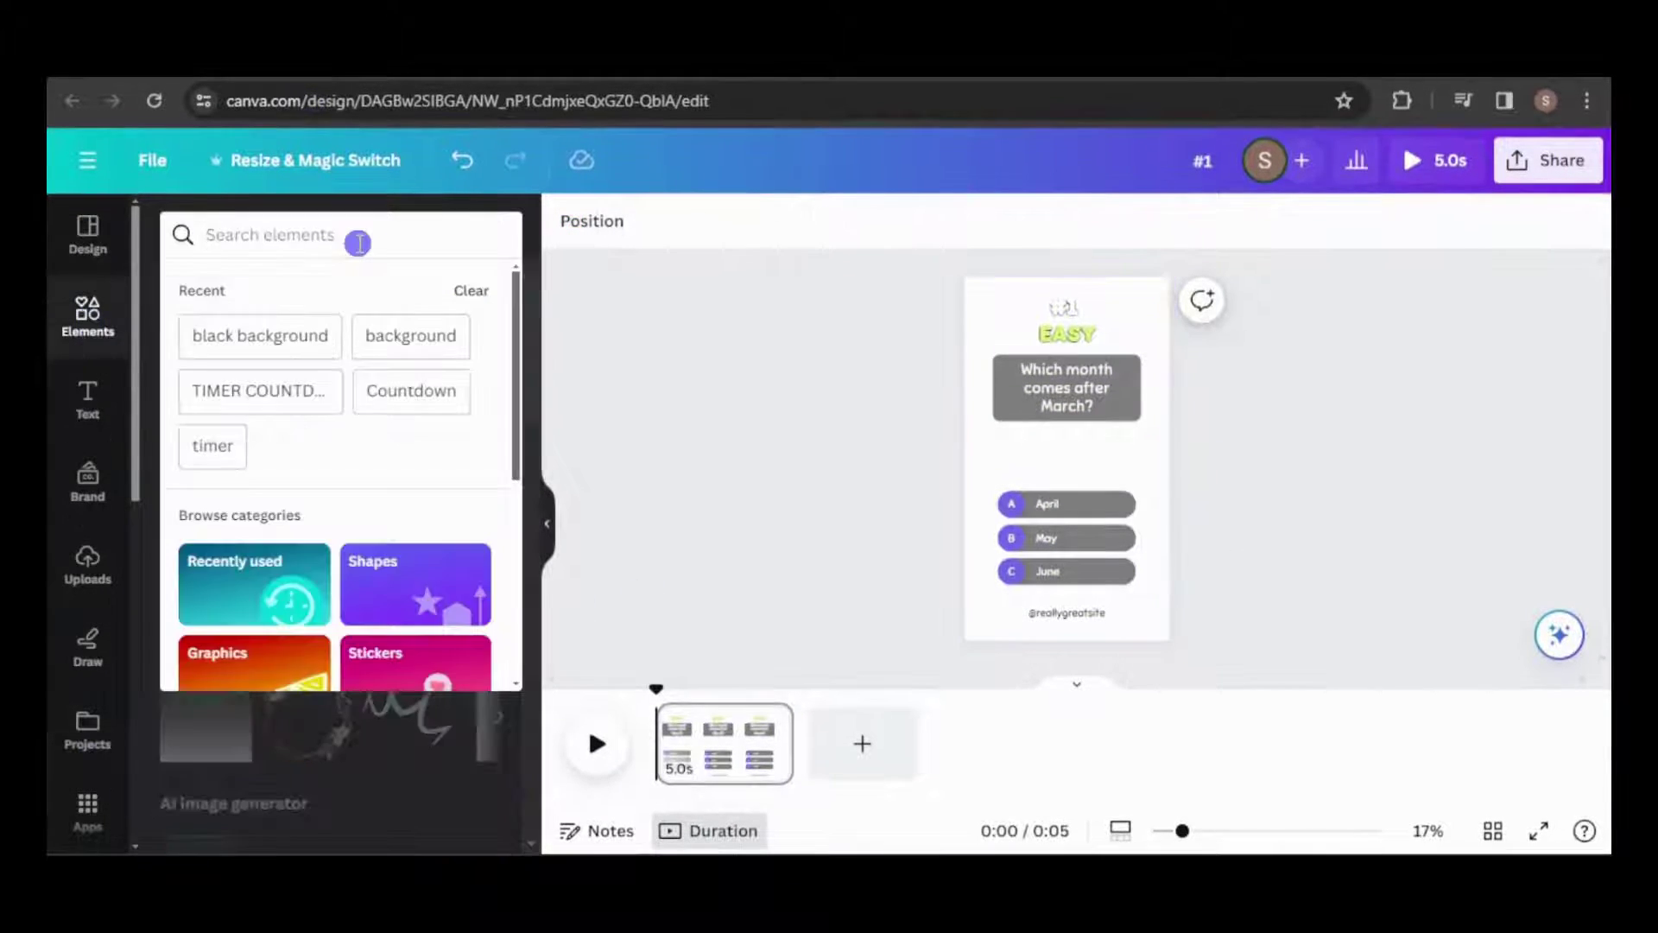
text(fun background)
key(Return)
click(474, 573)
drag(531, 578, 537, 653)
click(448, 597)
Send the blue sunburst graphic behind the quiz content and enlarge it to cover the whole page.
right_click(1051, 457)
mouse_move(1132, 417)
click(1347, 566)
drag(985, 415, 957, 397)
drag(1150, 397, 1185, 376)
drag(1071, 376, 1071, 269)
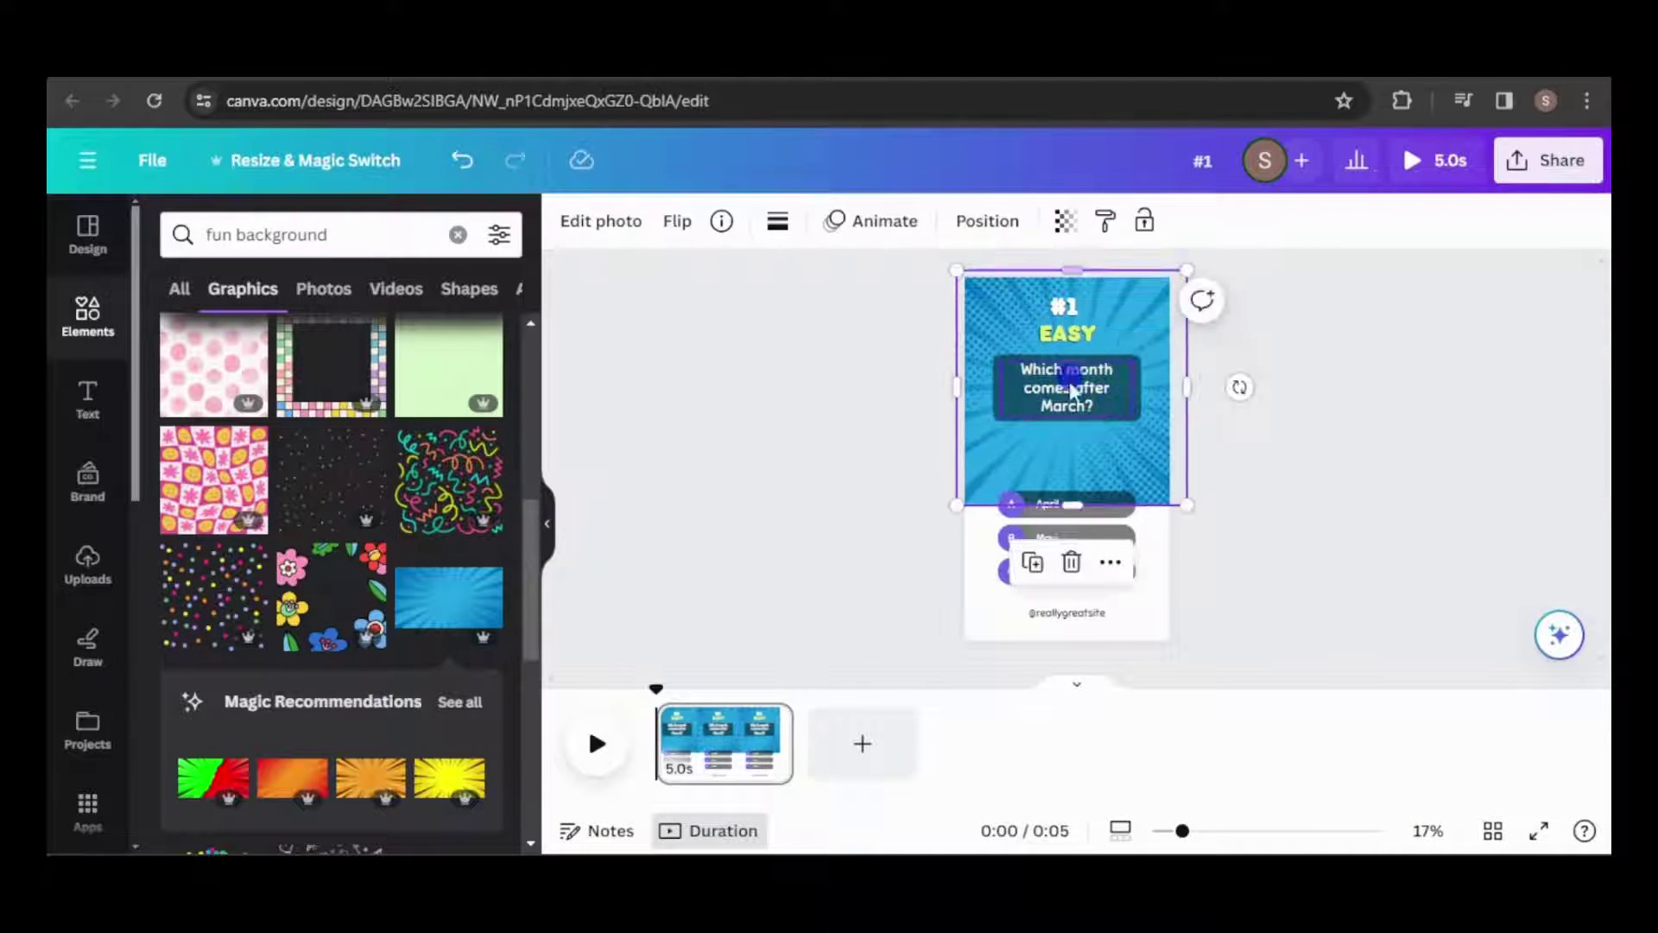
drag(1071, 504, 1074, 600)
double_click(1110, 617)
click(898, 221)
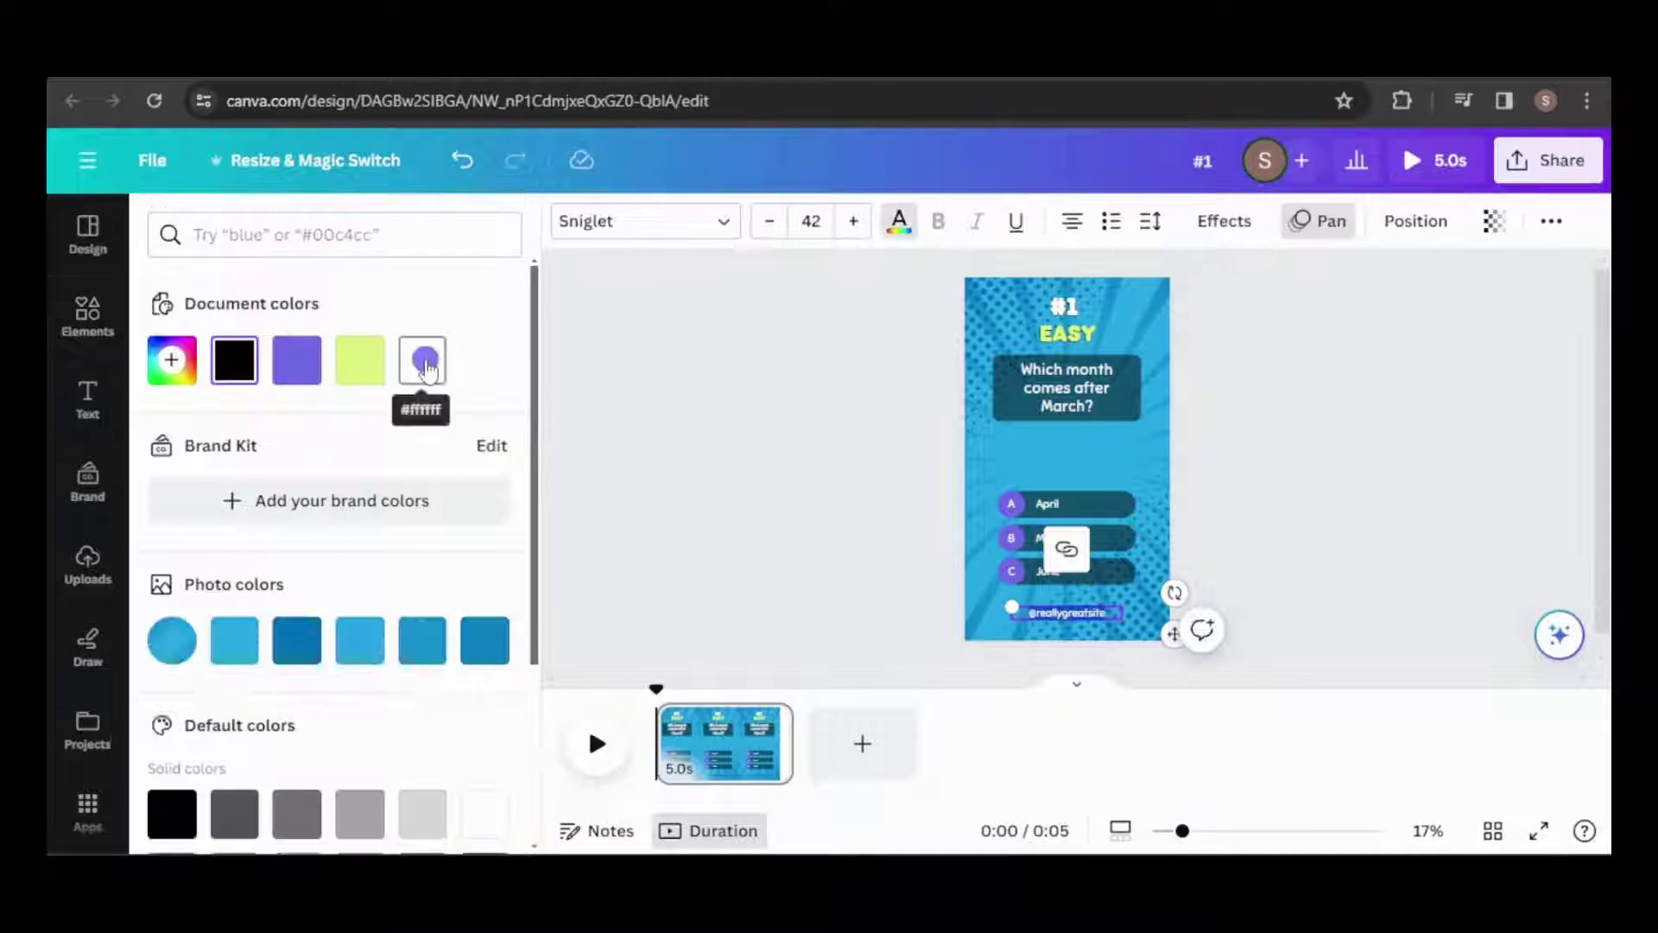
click(423, 360)
click(1366, 570)
Fill the purple letter circles A, B and C with black.
click(1017, 503)
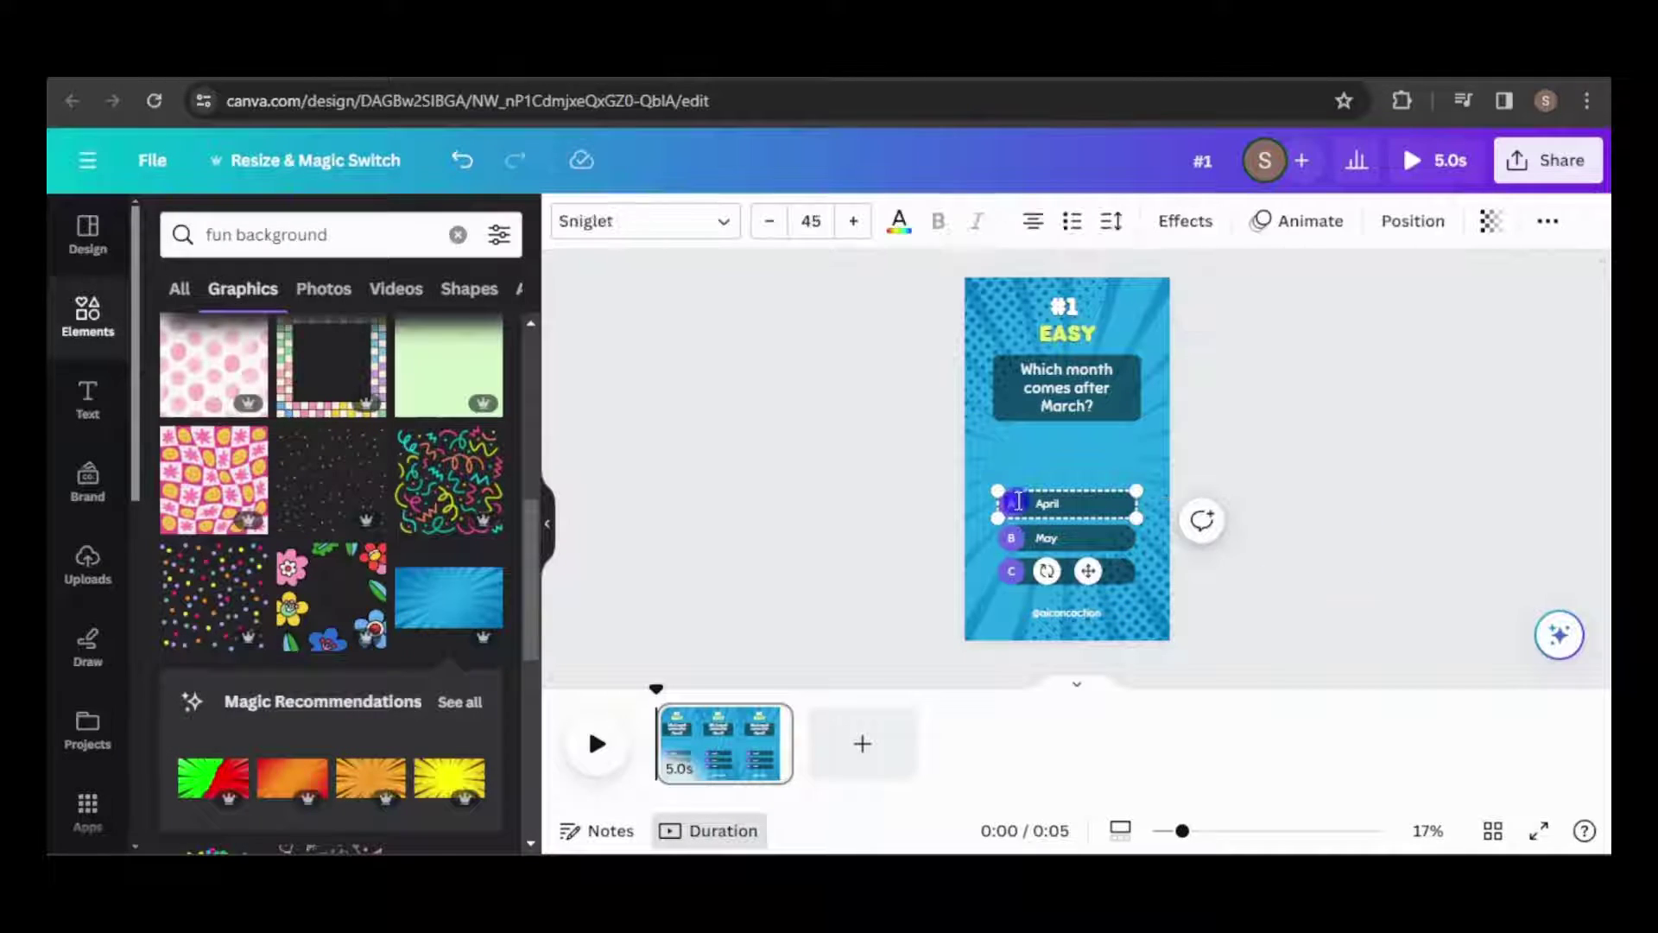
click(1014, 504)
click(681, 221)
click(296, 360)
click(1012, 540)
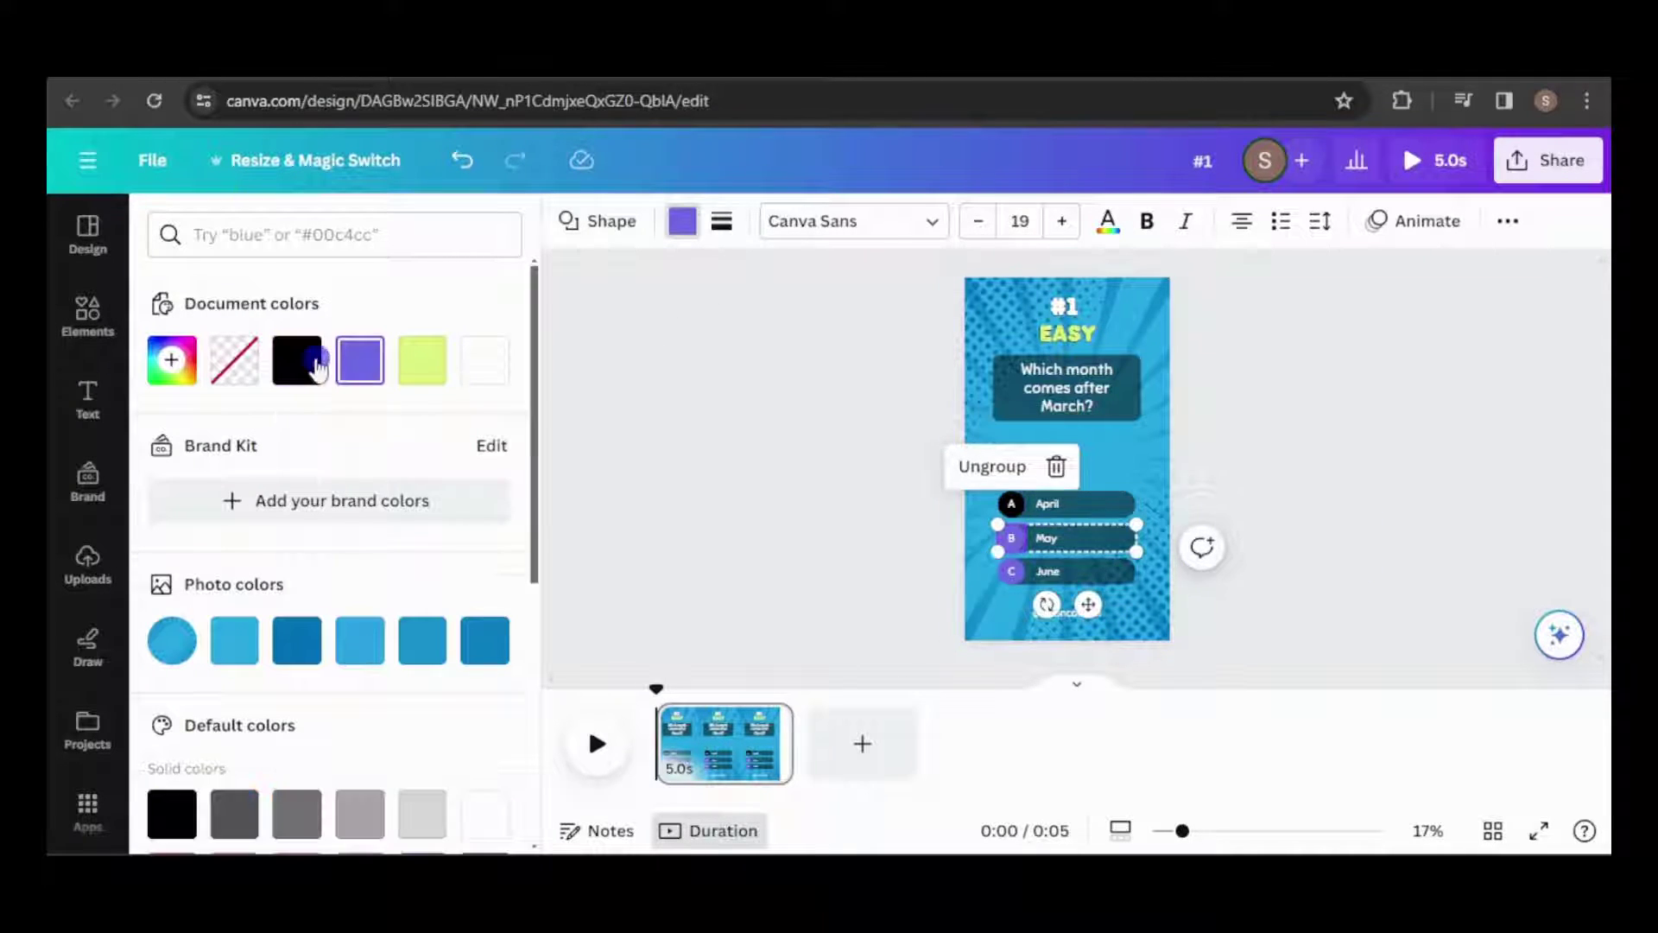
click(305, 364)
click(1012, 570)
click(302, 366)
click(1256, 513)
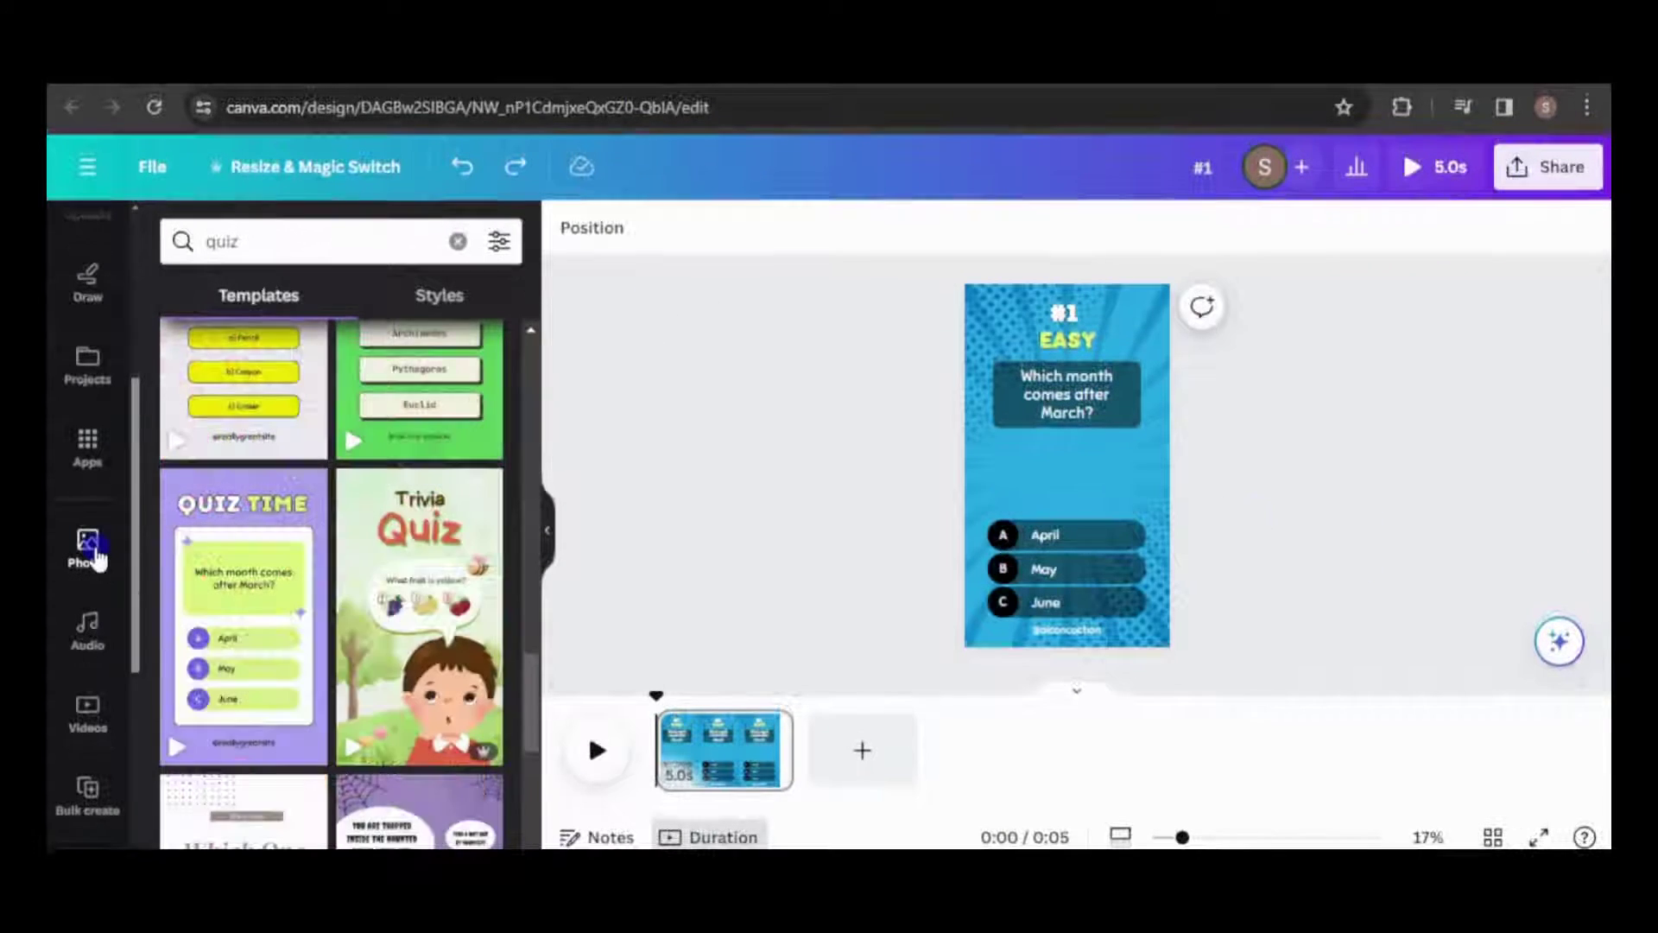
Search Photos for "nature" and place the green forest path photo between the question and the answers.
click(89, 544)
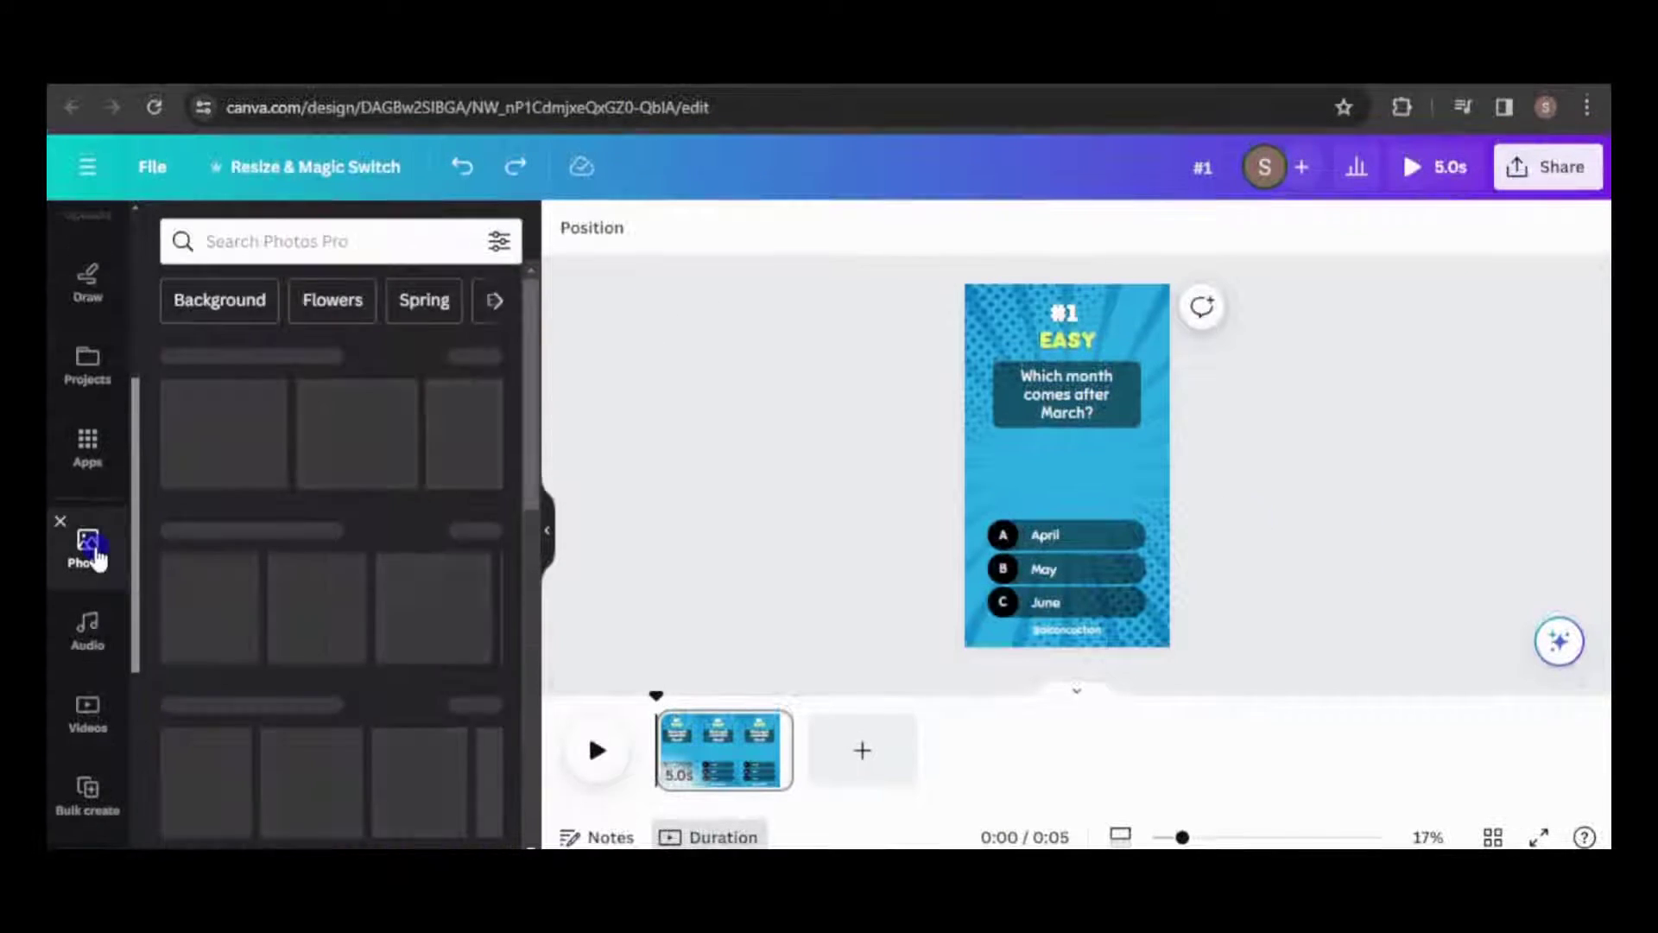
click(375, 241)
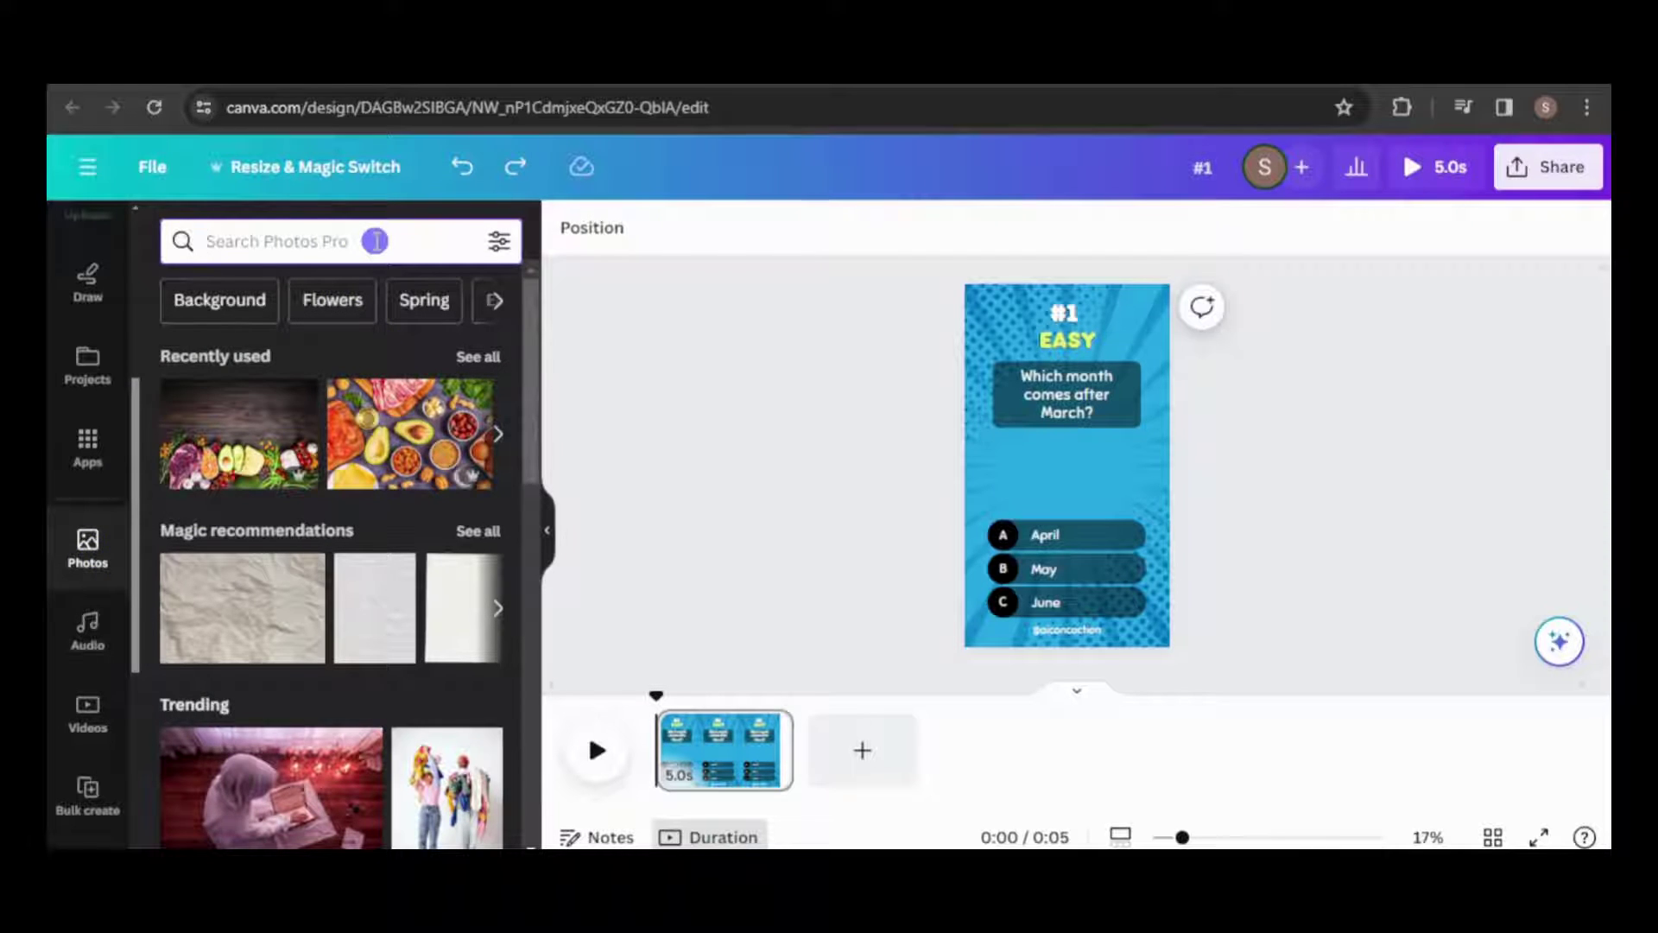
text(nature)
key(Return)
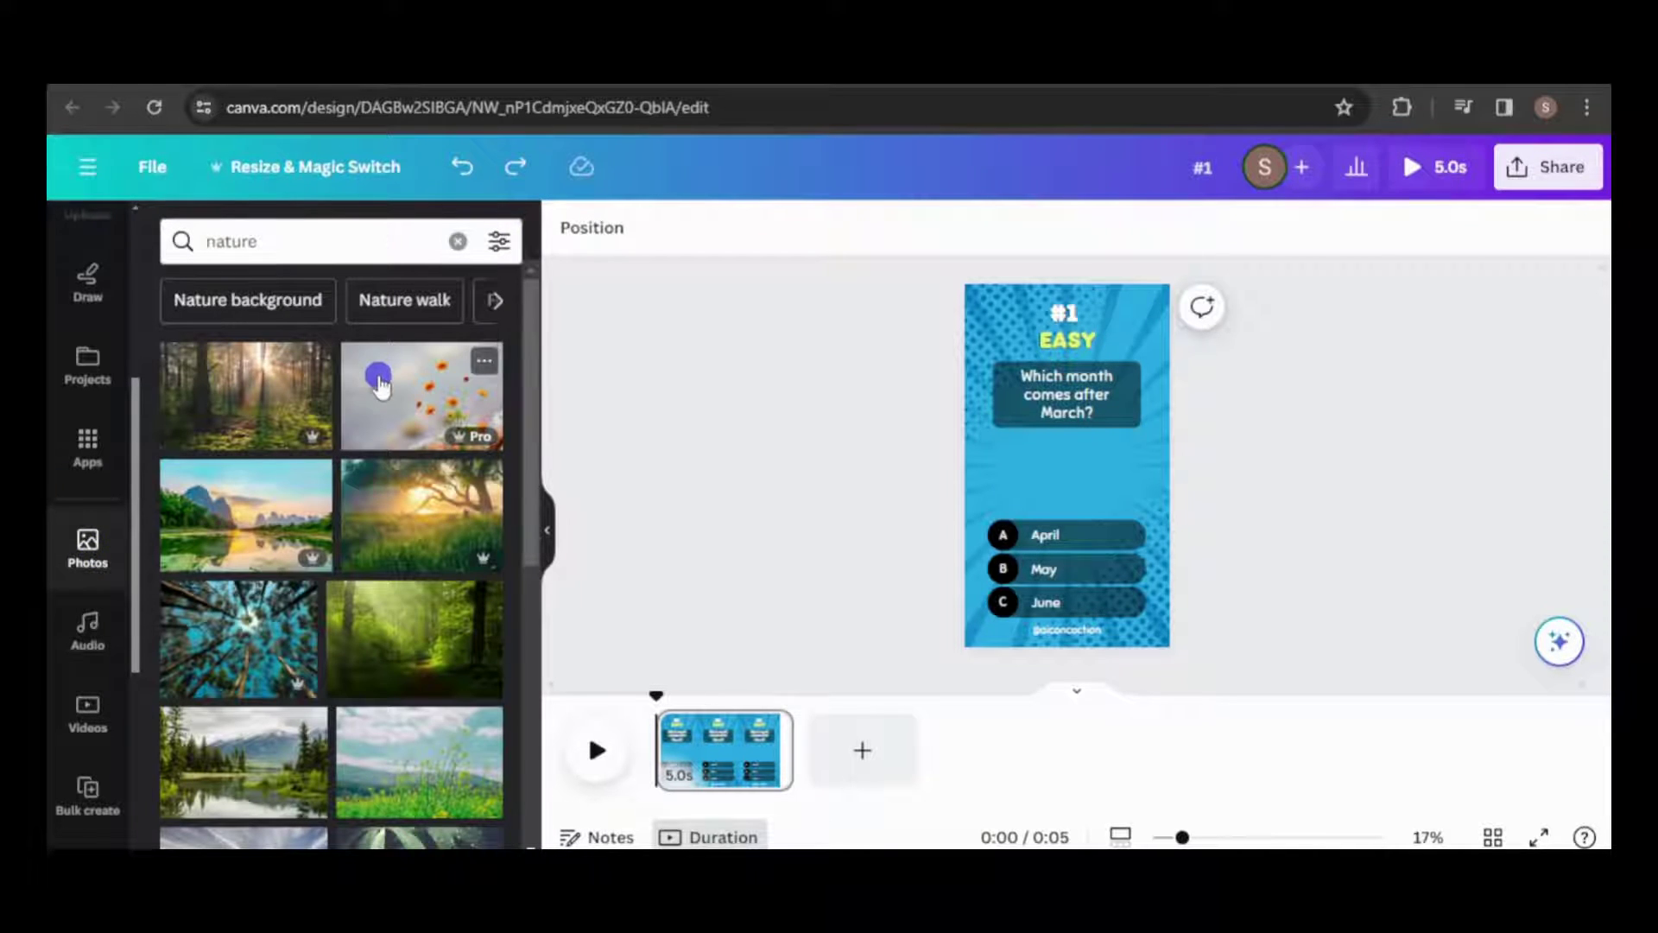
click(393, 644)
drag(1068, 413, 1060, 471)
key(ctrl+z)
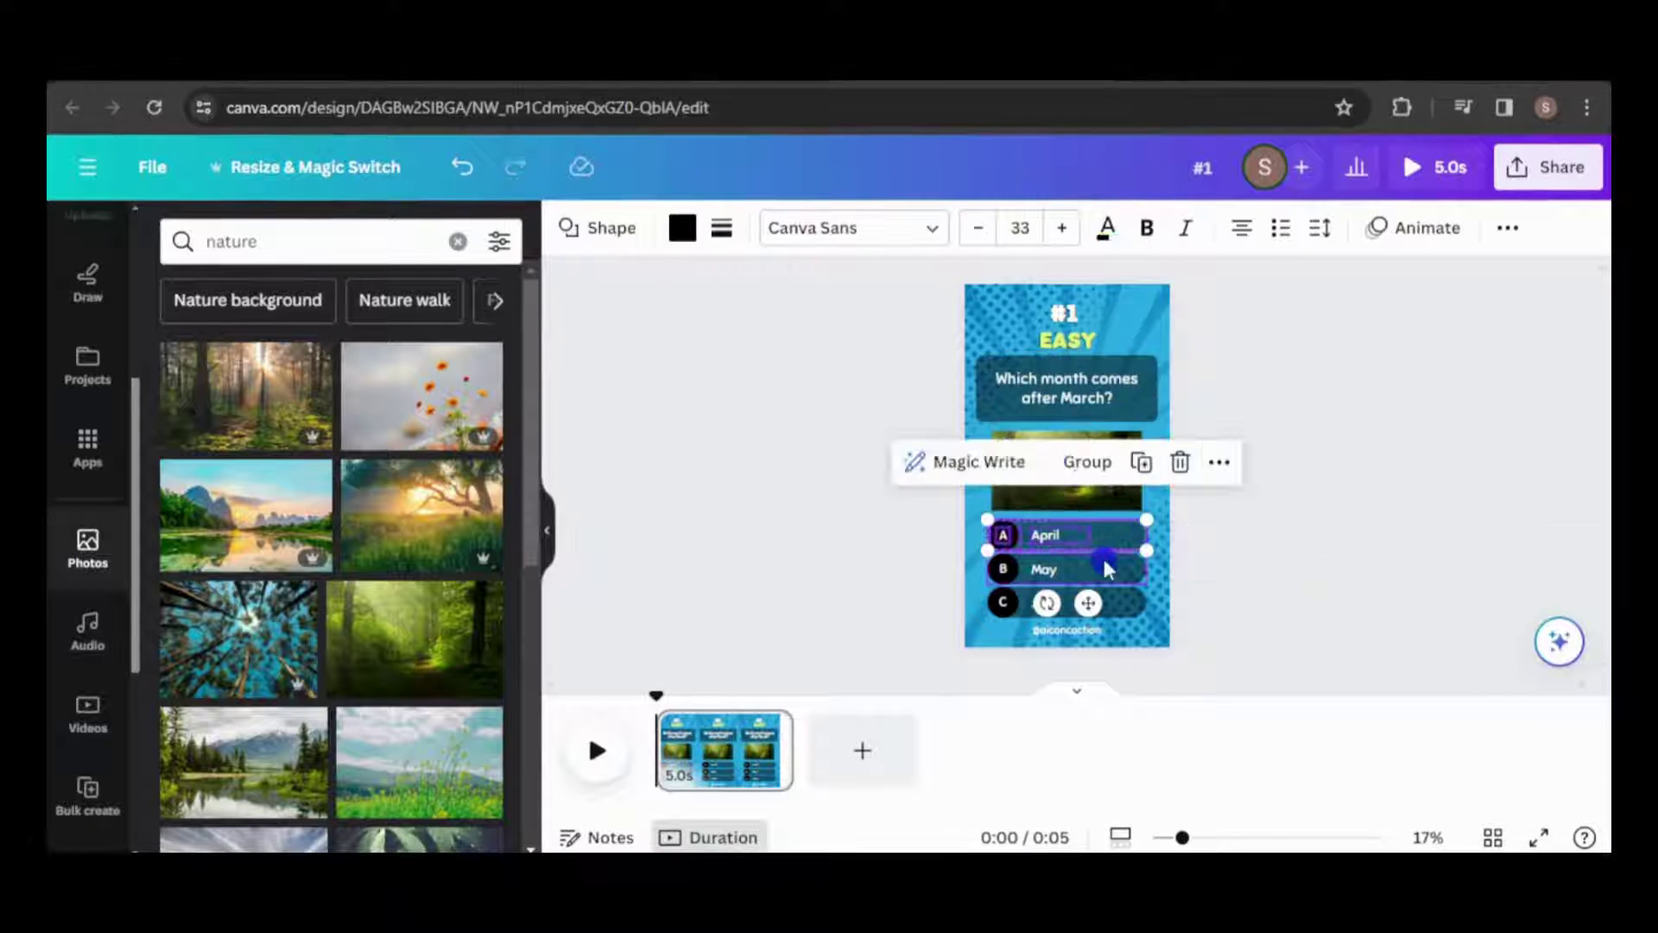
Move the answer texts April, May and June closer to their letter circles.
drag(1032, 536, 1129, 570)
click(1034, 567)
click(1122, 504)
click(1071, 569)
drag(1055, 570, 1138, 570)
click(1054, 603)
click(1120, 535)
click(1295, 609)
click(1049, 601)
drag(1050, 602, 1042, 600)
click(1280, 630)
Delete the dark box behind the question text.
click(1129, 524)
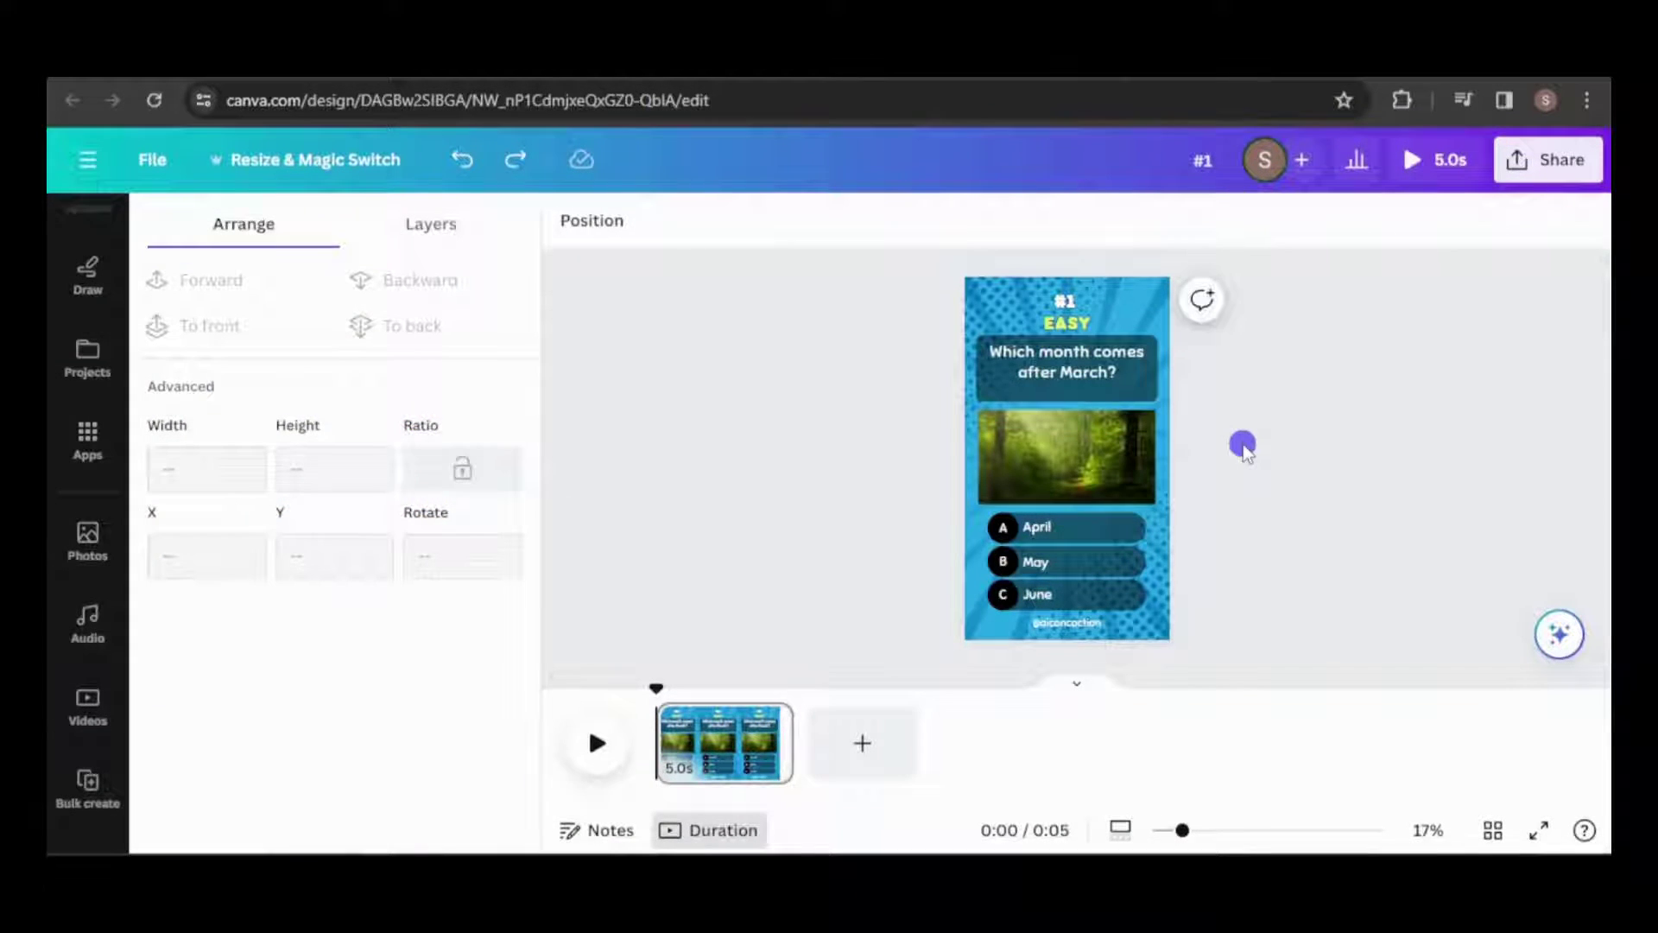
click(1142, 396)
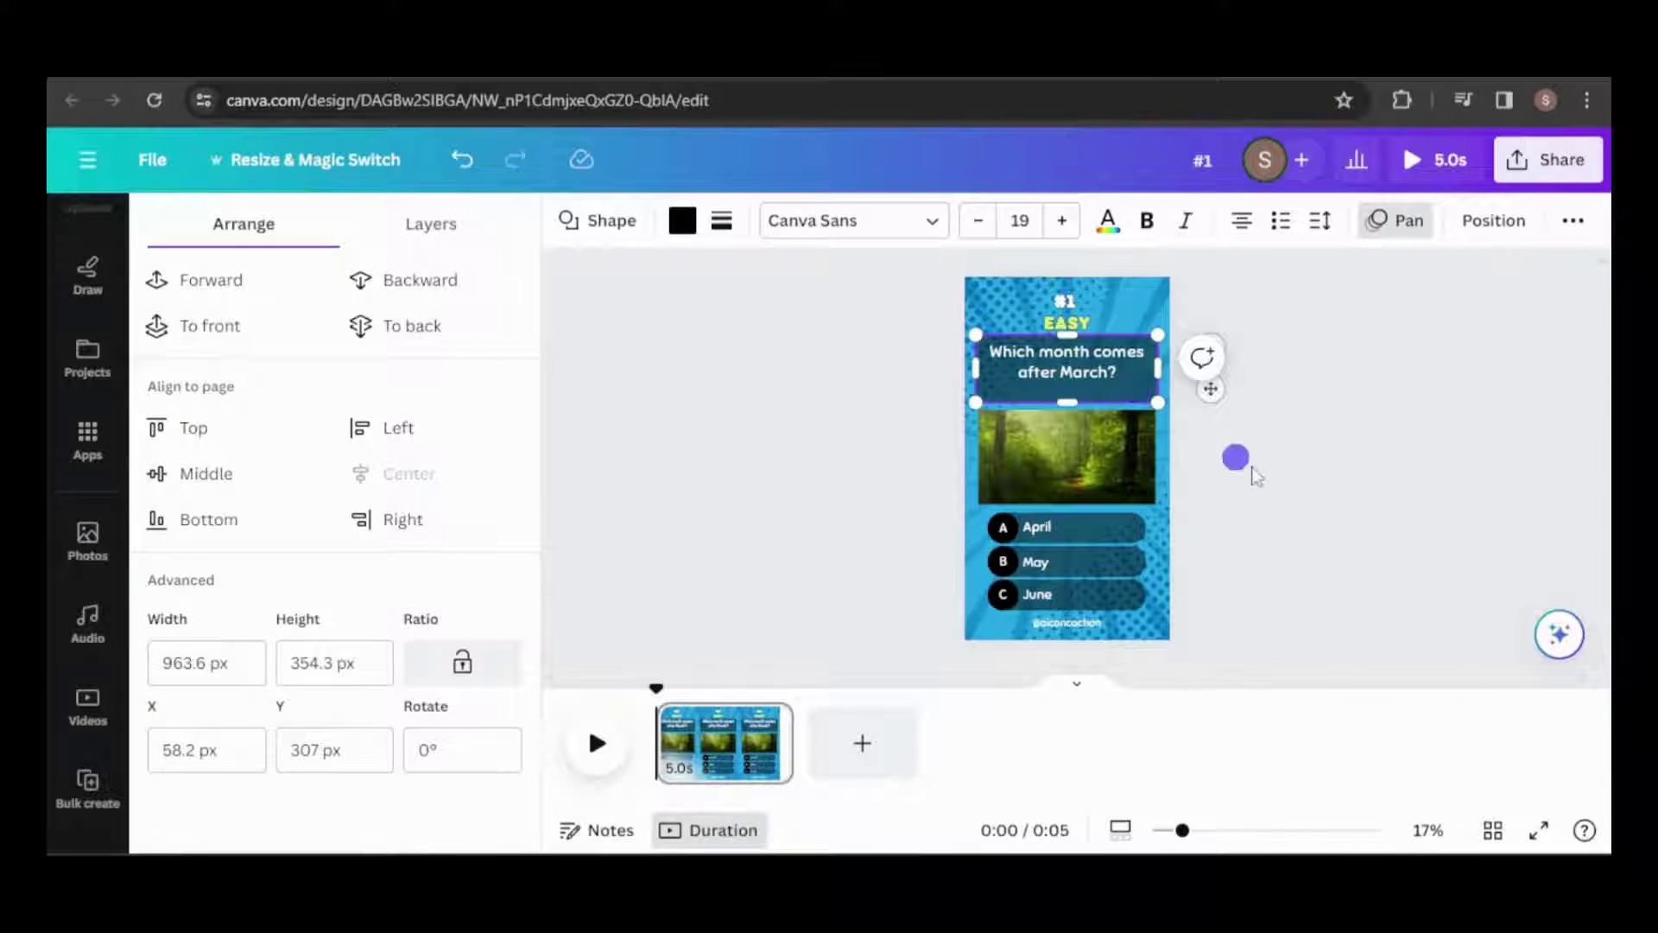
click(1282, 479)
click(1130, 397)
key(Delete)
Copy "Who was the first female Prime Minister of the United Kingdom?" from ChatGPT and paste it over the placeholder question in Canva.
click(1088, 377)
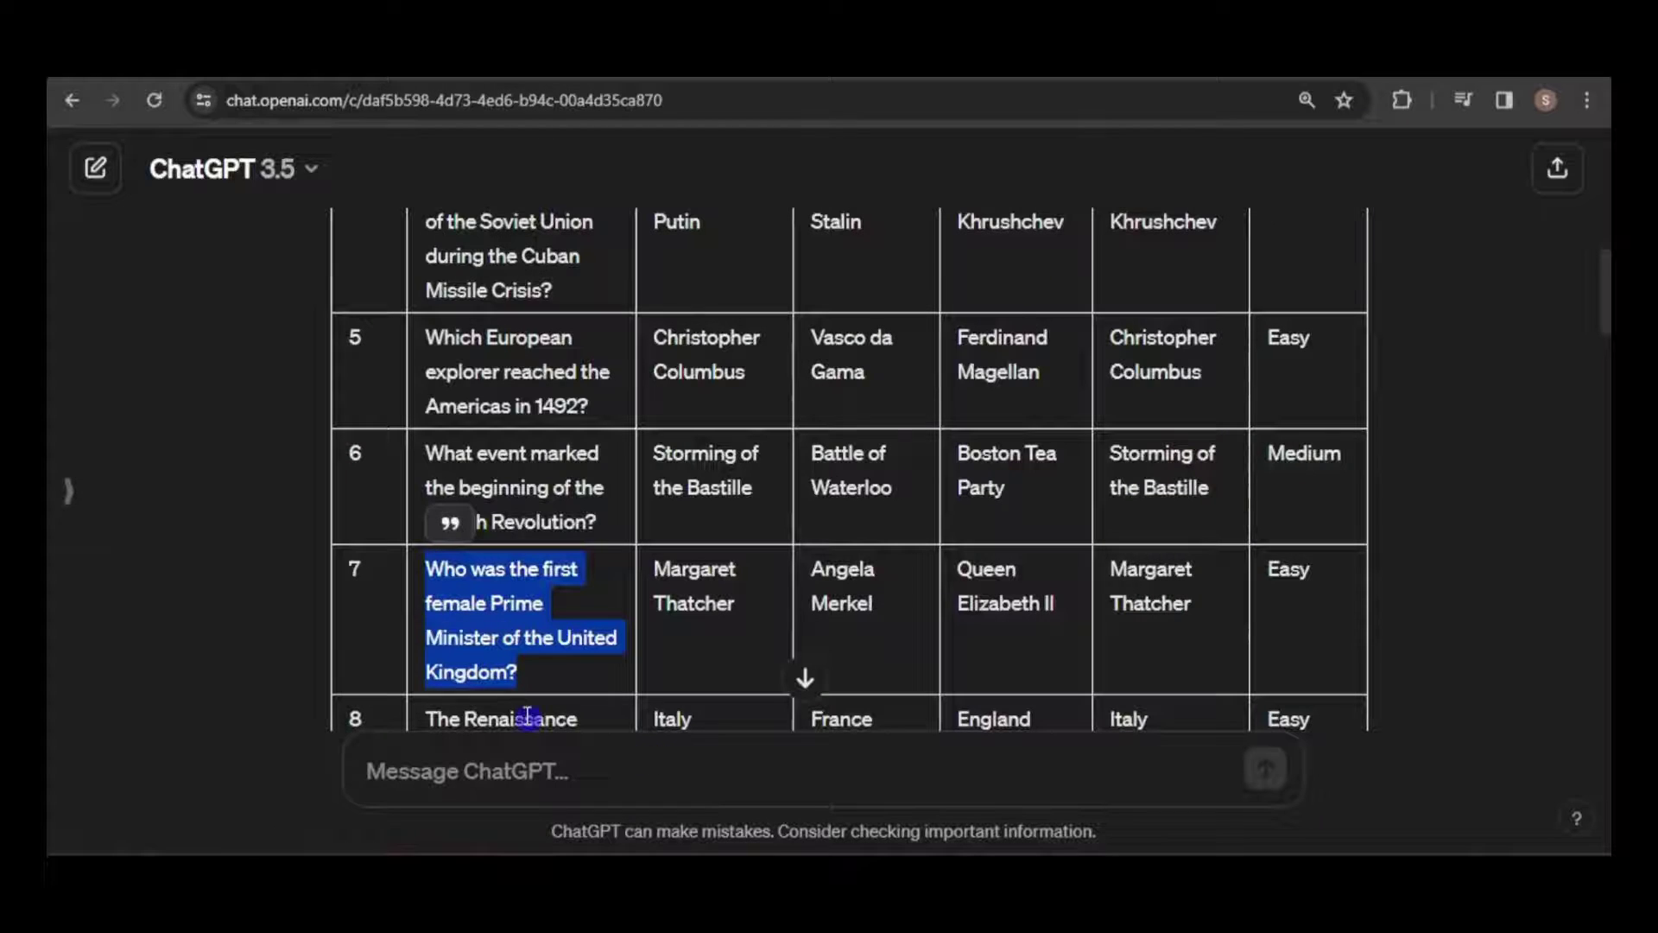
right_click(507, 616)
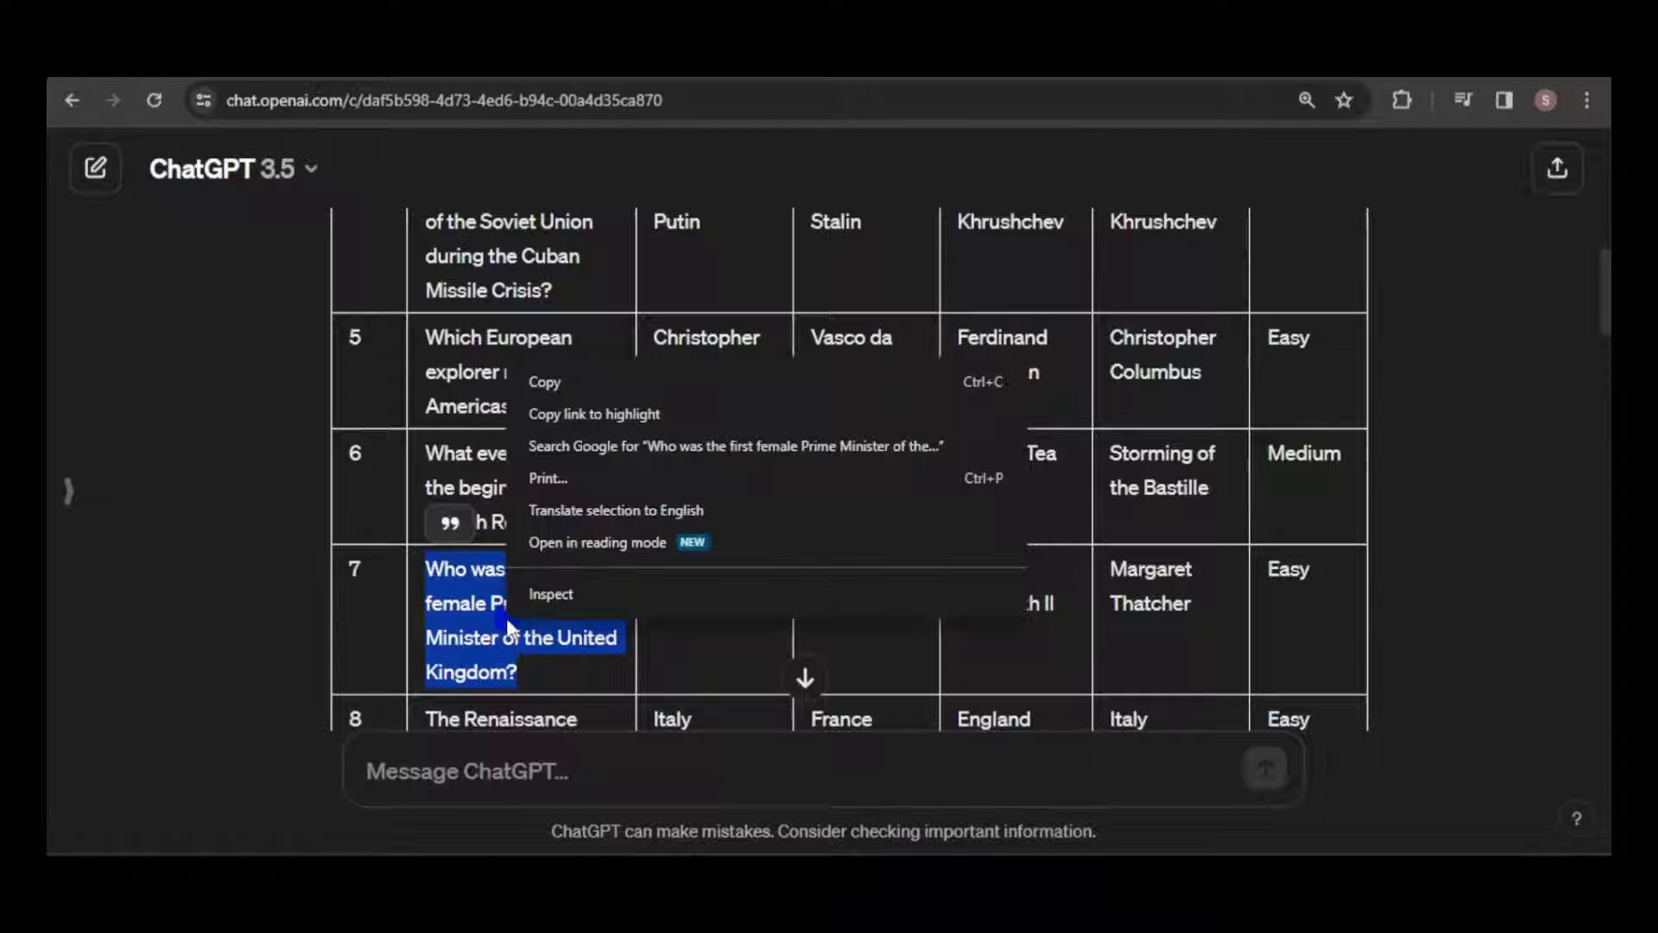
click(546, 382)
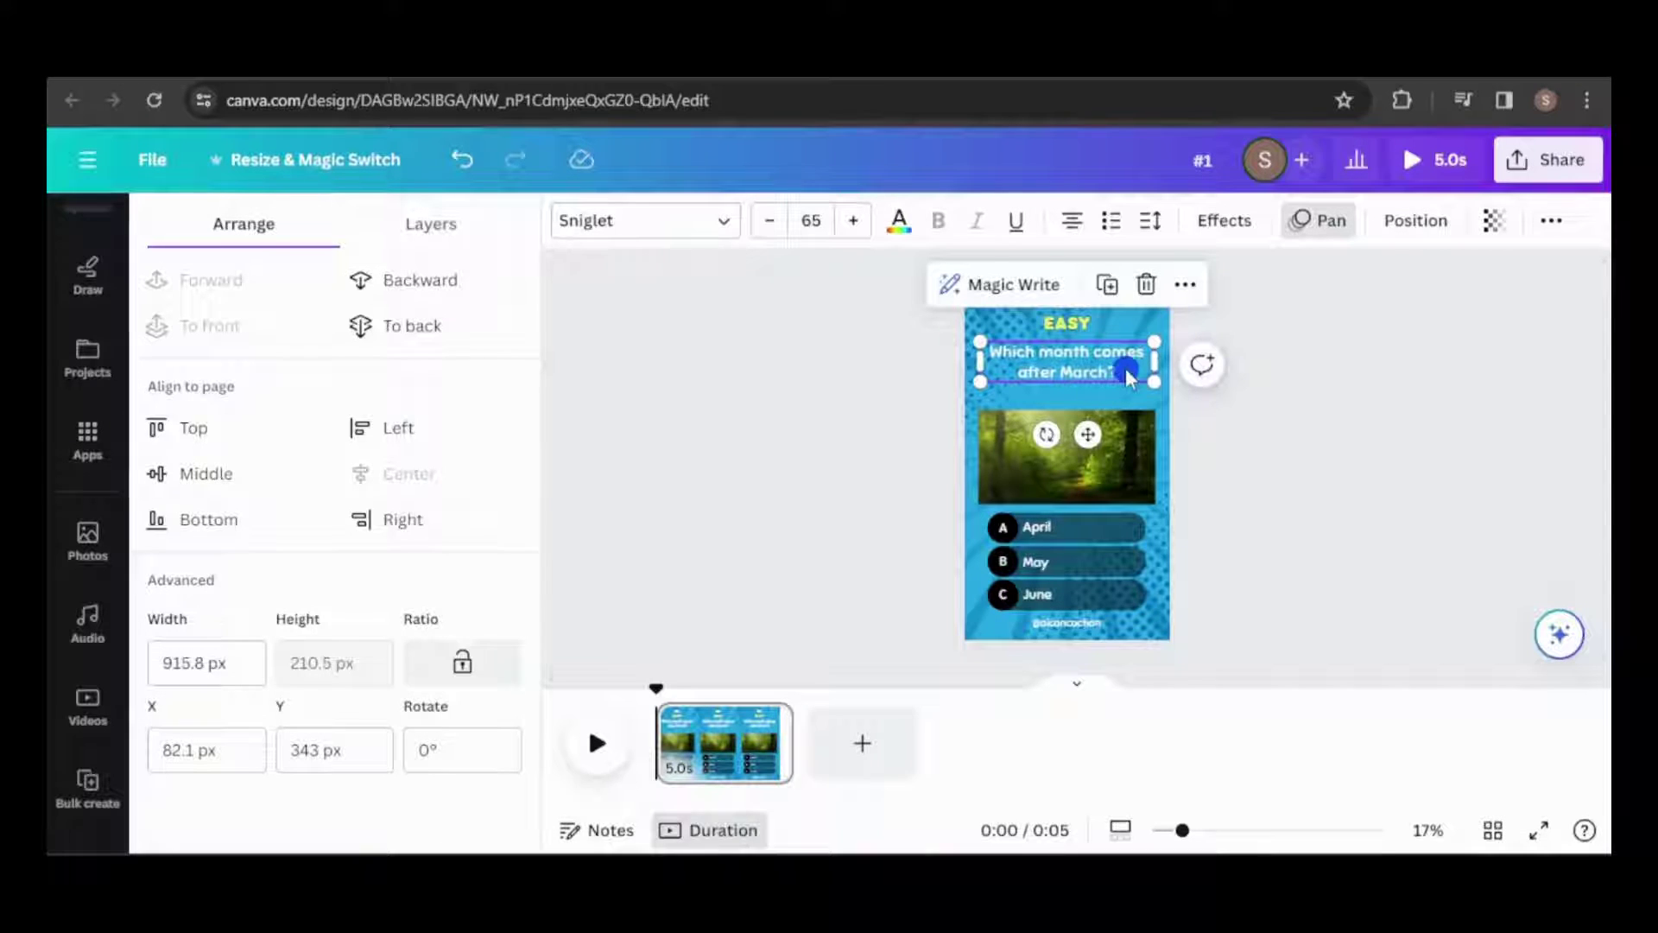
double_click(1067, 361)
right_click(1098, 363)
click(1180, 504)
Widen the question's text box and centre it above the forest photo.
drag(979, 361, 962, 361)
click(957, 361)
drag(1064, 356, 1071, 357)
click(1300, 507)
Give the question text a dark outline effect.
click(1085, 369)
click(1223, 220)
click(470, 529)
click(490, 702)
click(235, 486)
click(1321, 522)
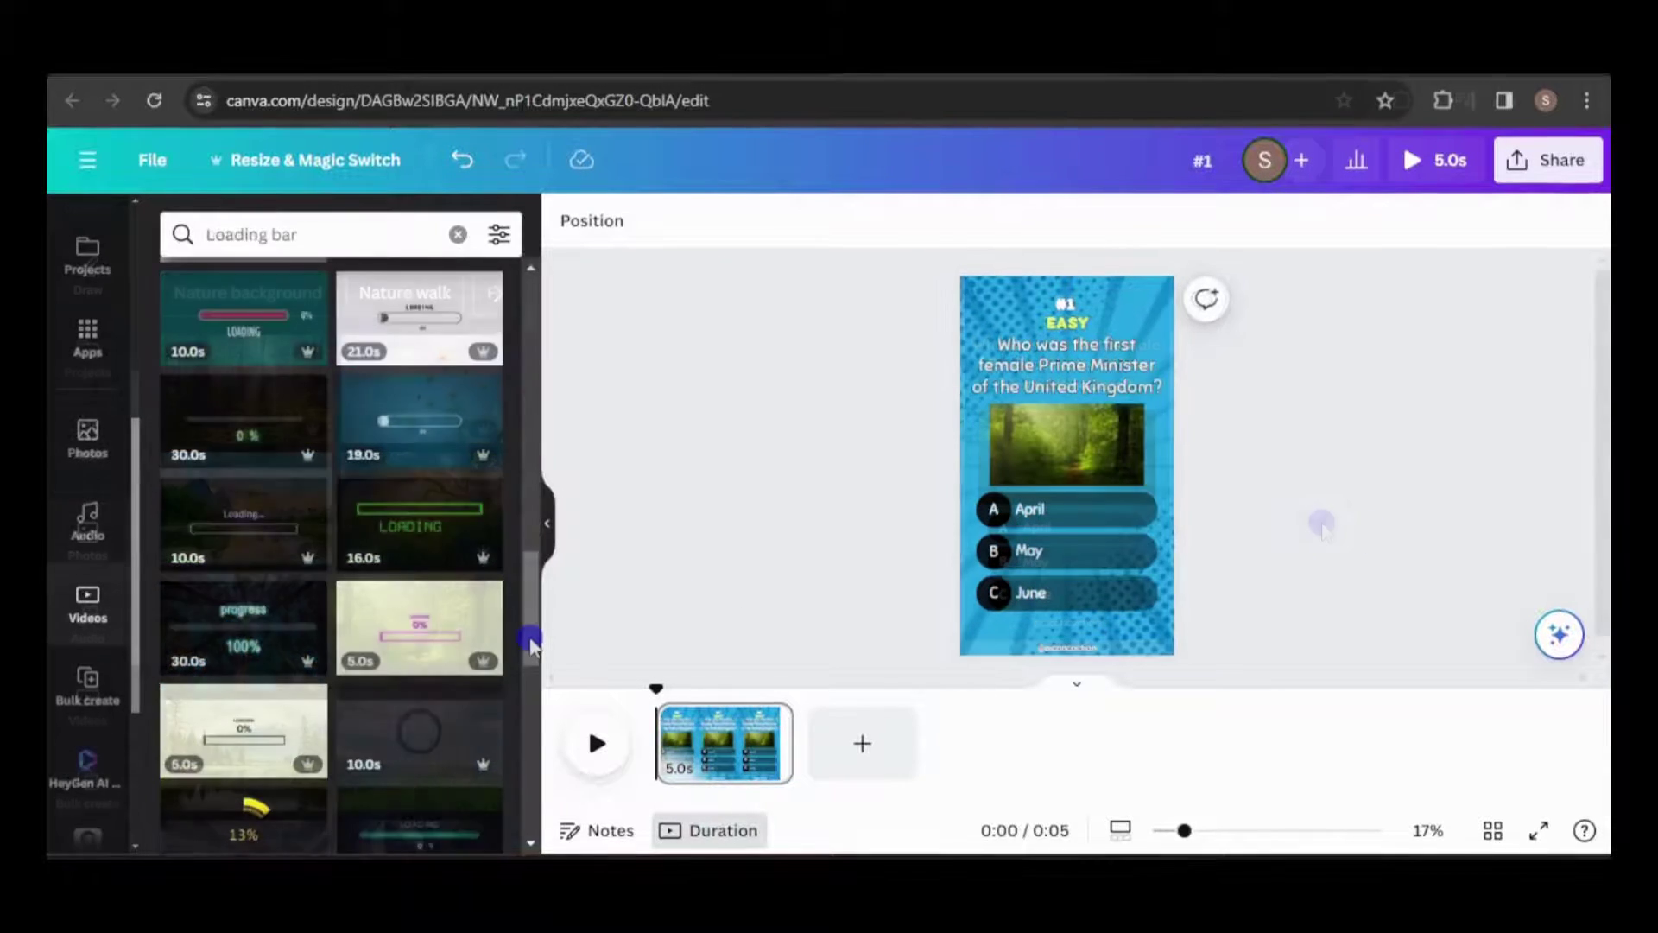
Insert the 10-second black "Loading..." video from the "Loading bar" results, crop it to the bar and place it below answer C.
scroll(531, 643, down, 3)
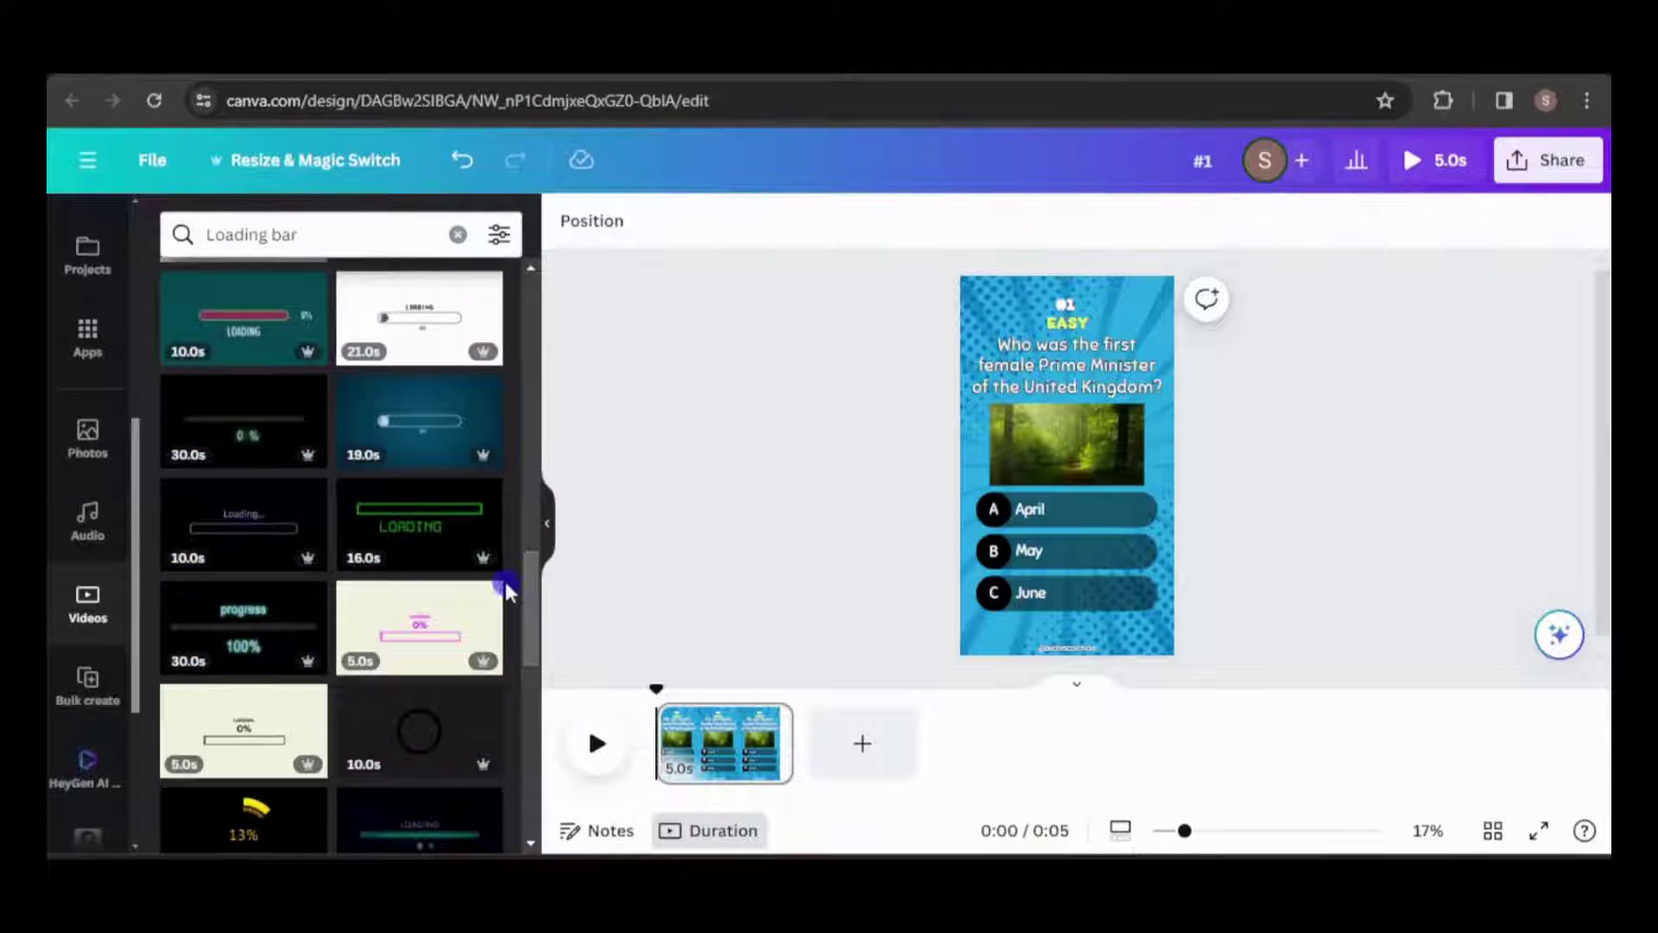
click(232, 532)
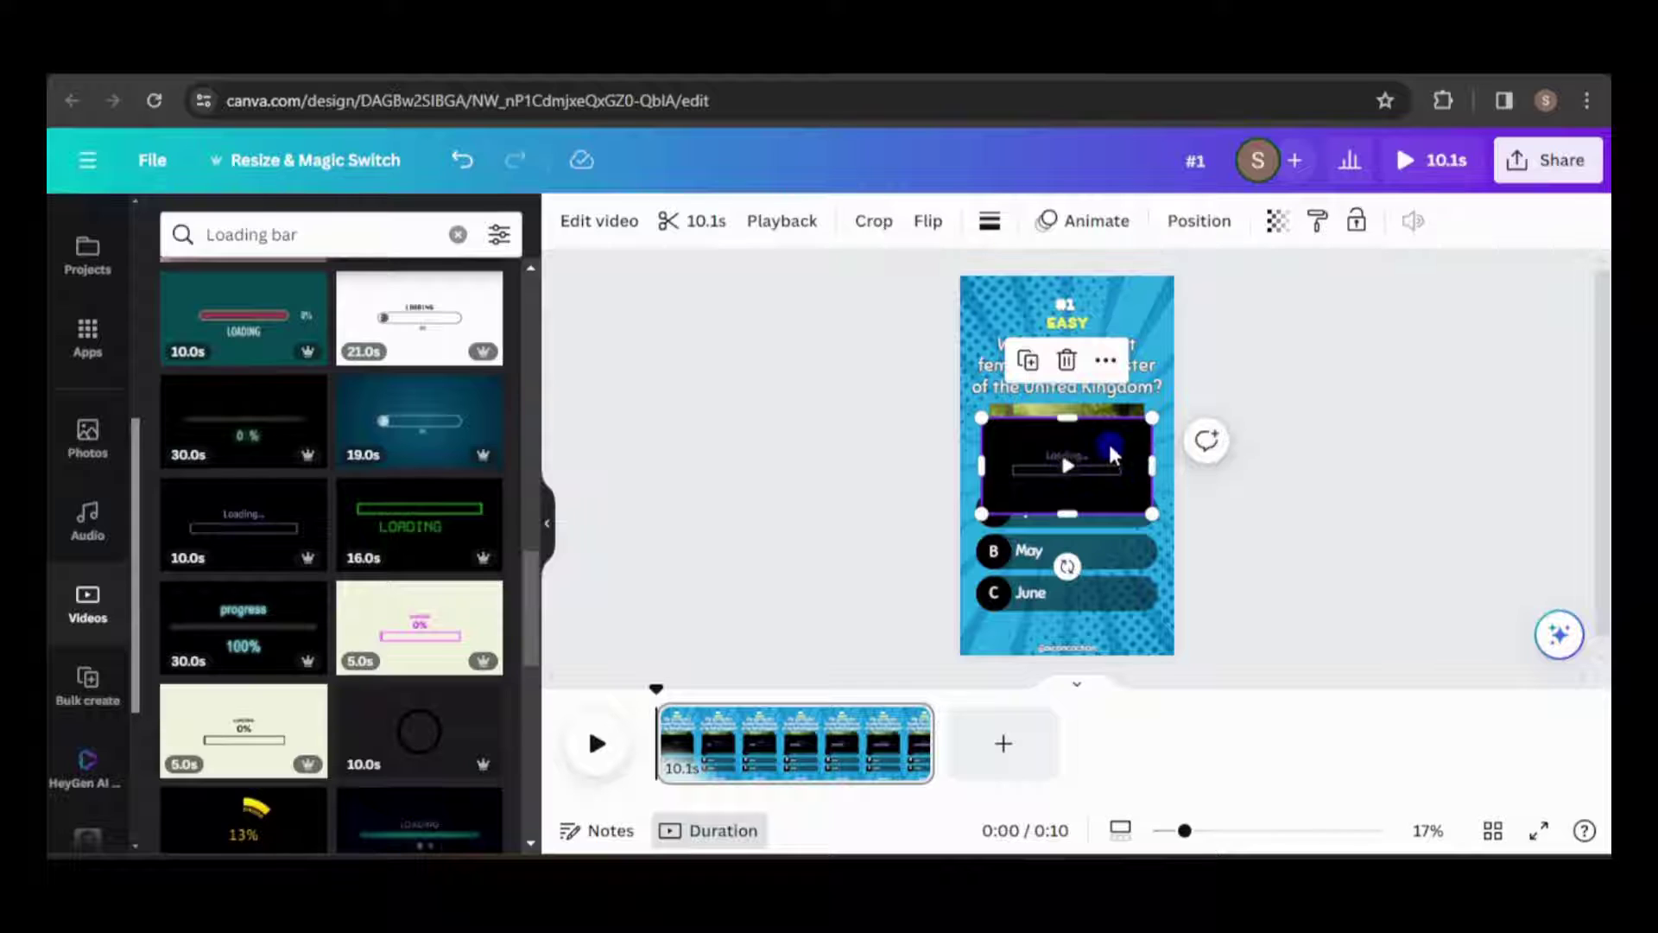
drag(1105, 471, 1106, 566)
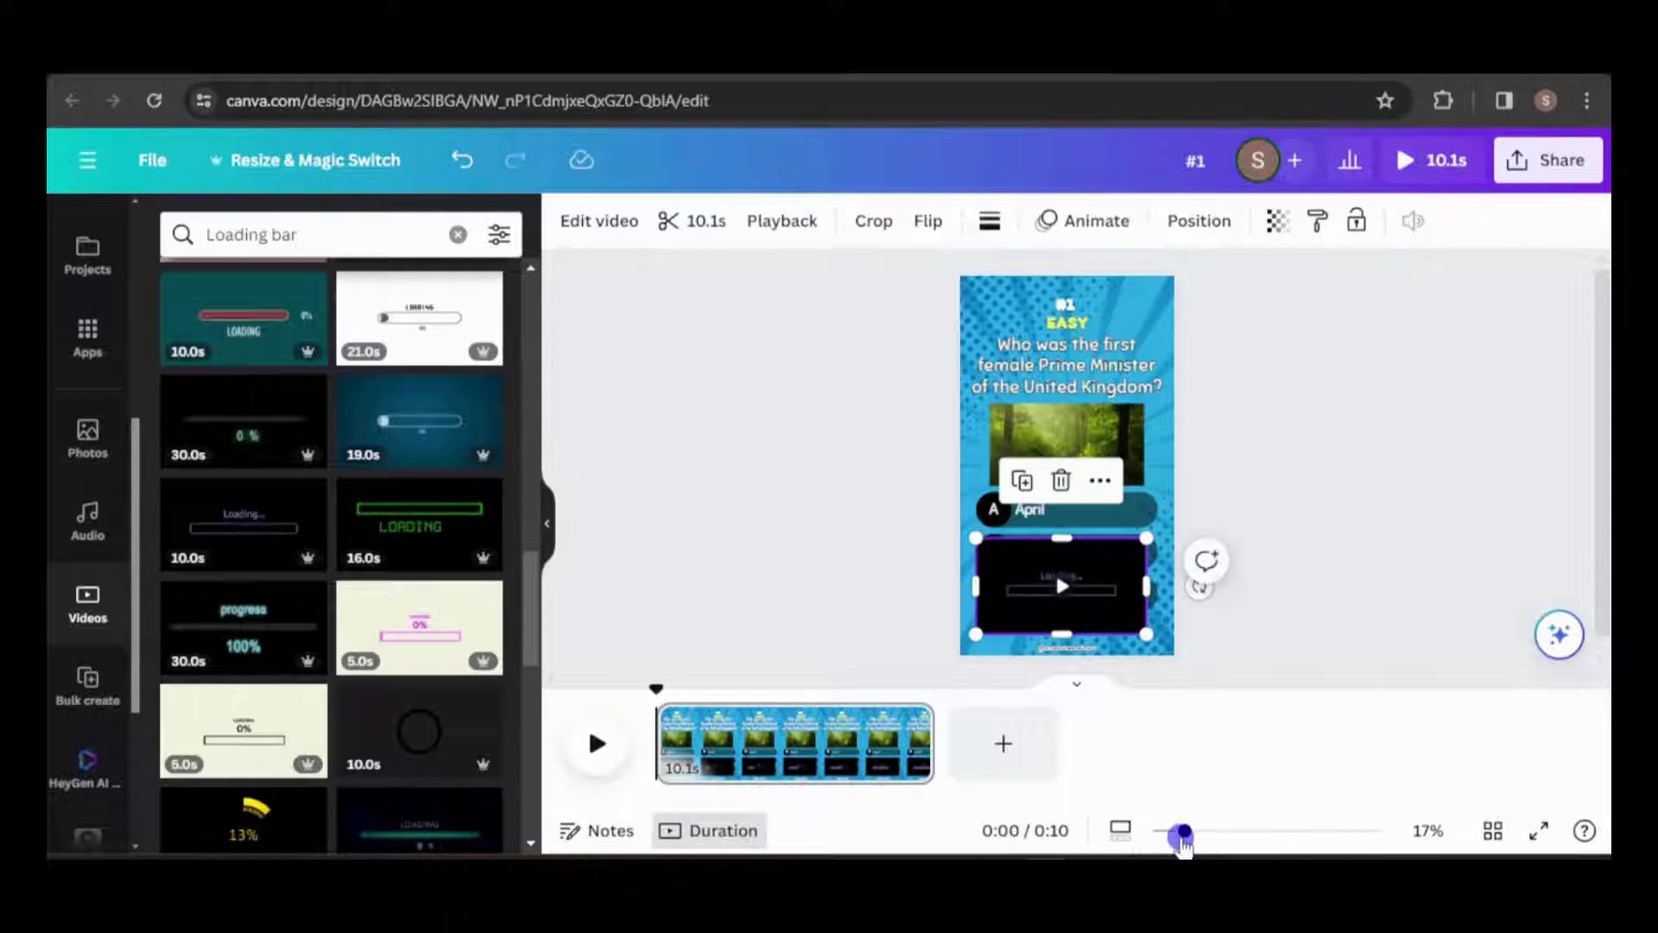
drag(1188, 831, 1215, 831)
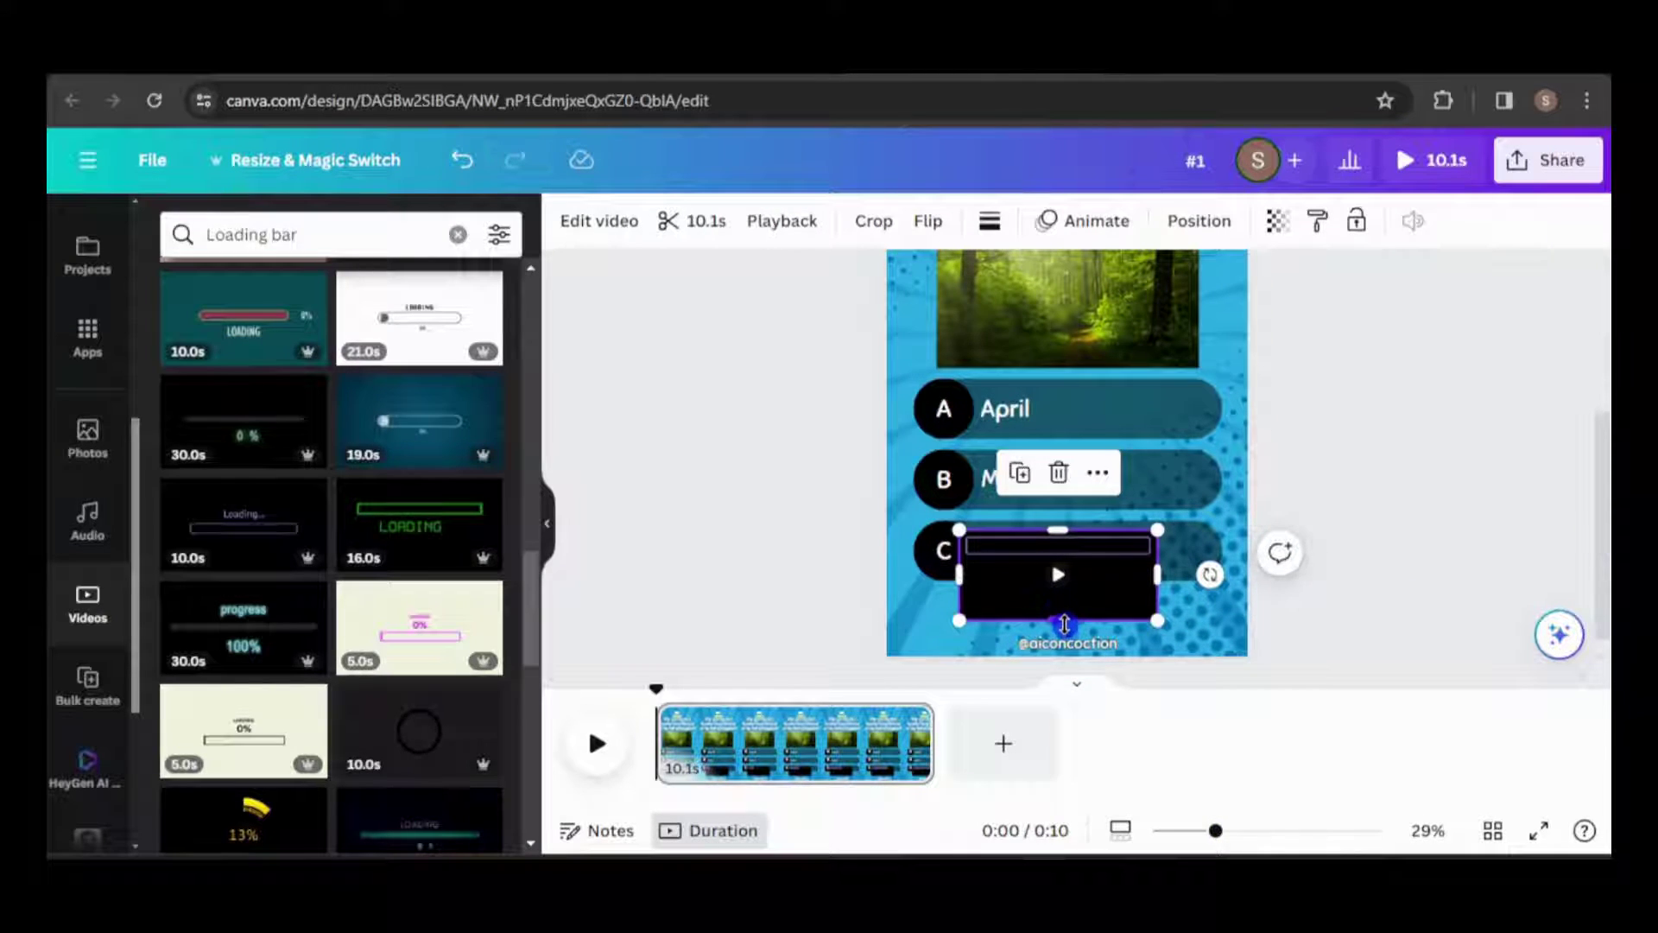
drag(1064, 623, 1069, 568)
drag(1087, 553, 1103, 608)
click(1398, 537)
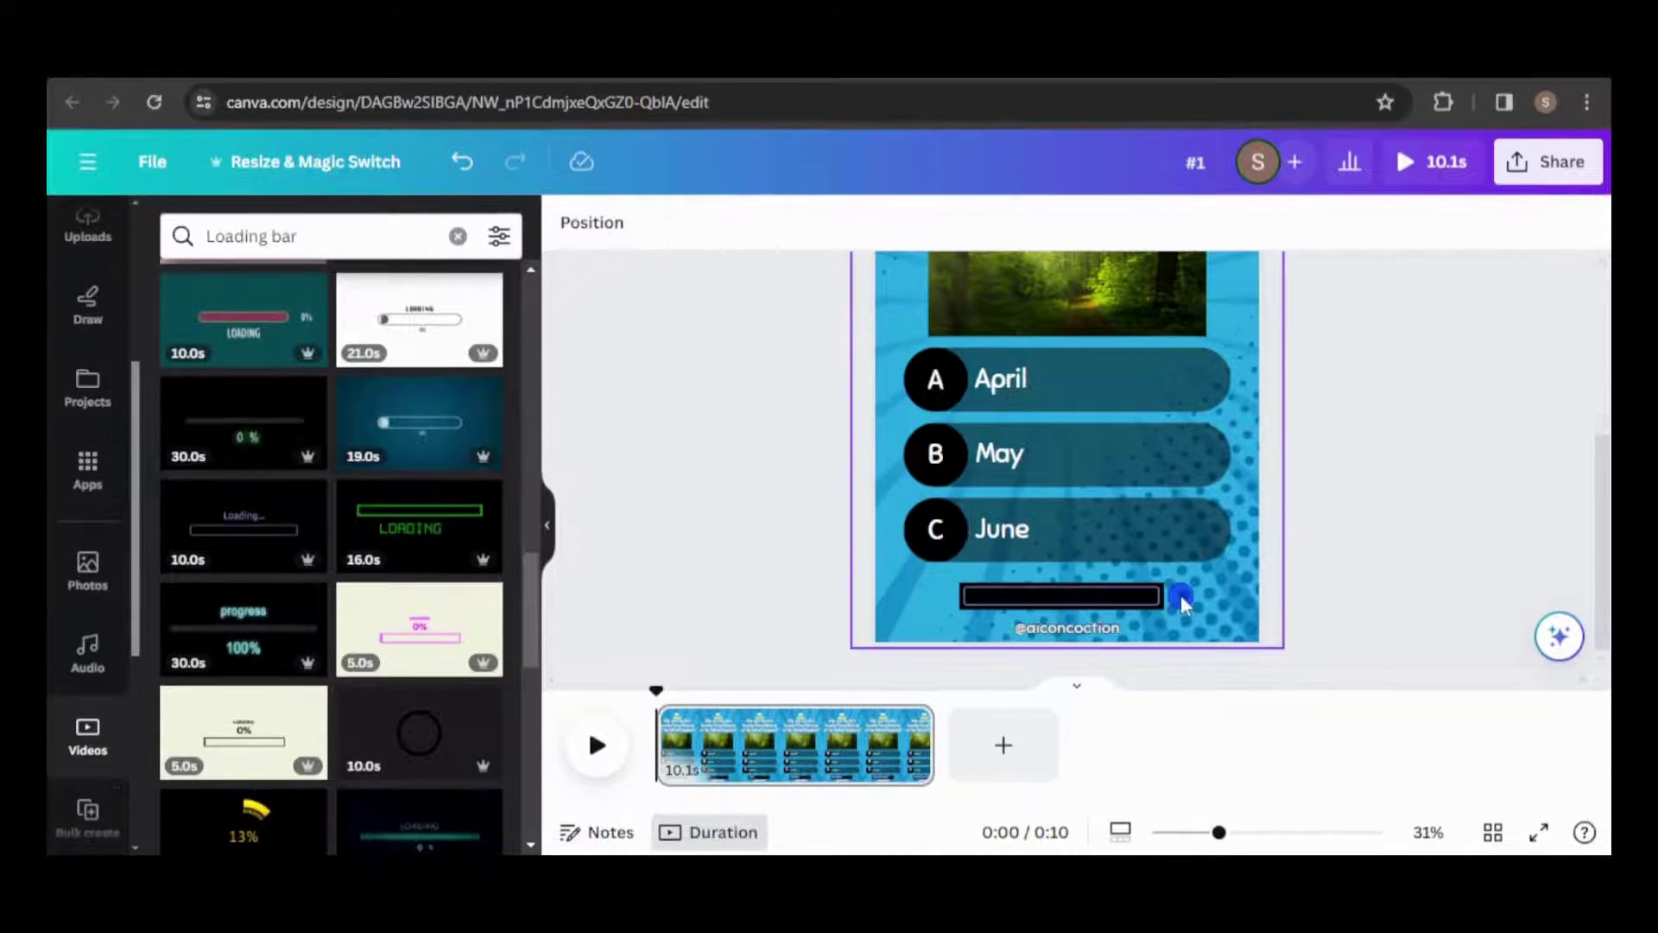
Insert a rounded square frame from Elements, narrow it to a slim bar and put the loading bar video inside it.
drag(130, 370, 121, 241)
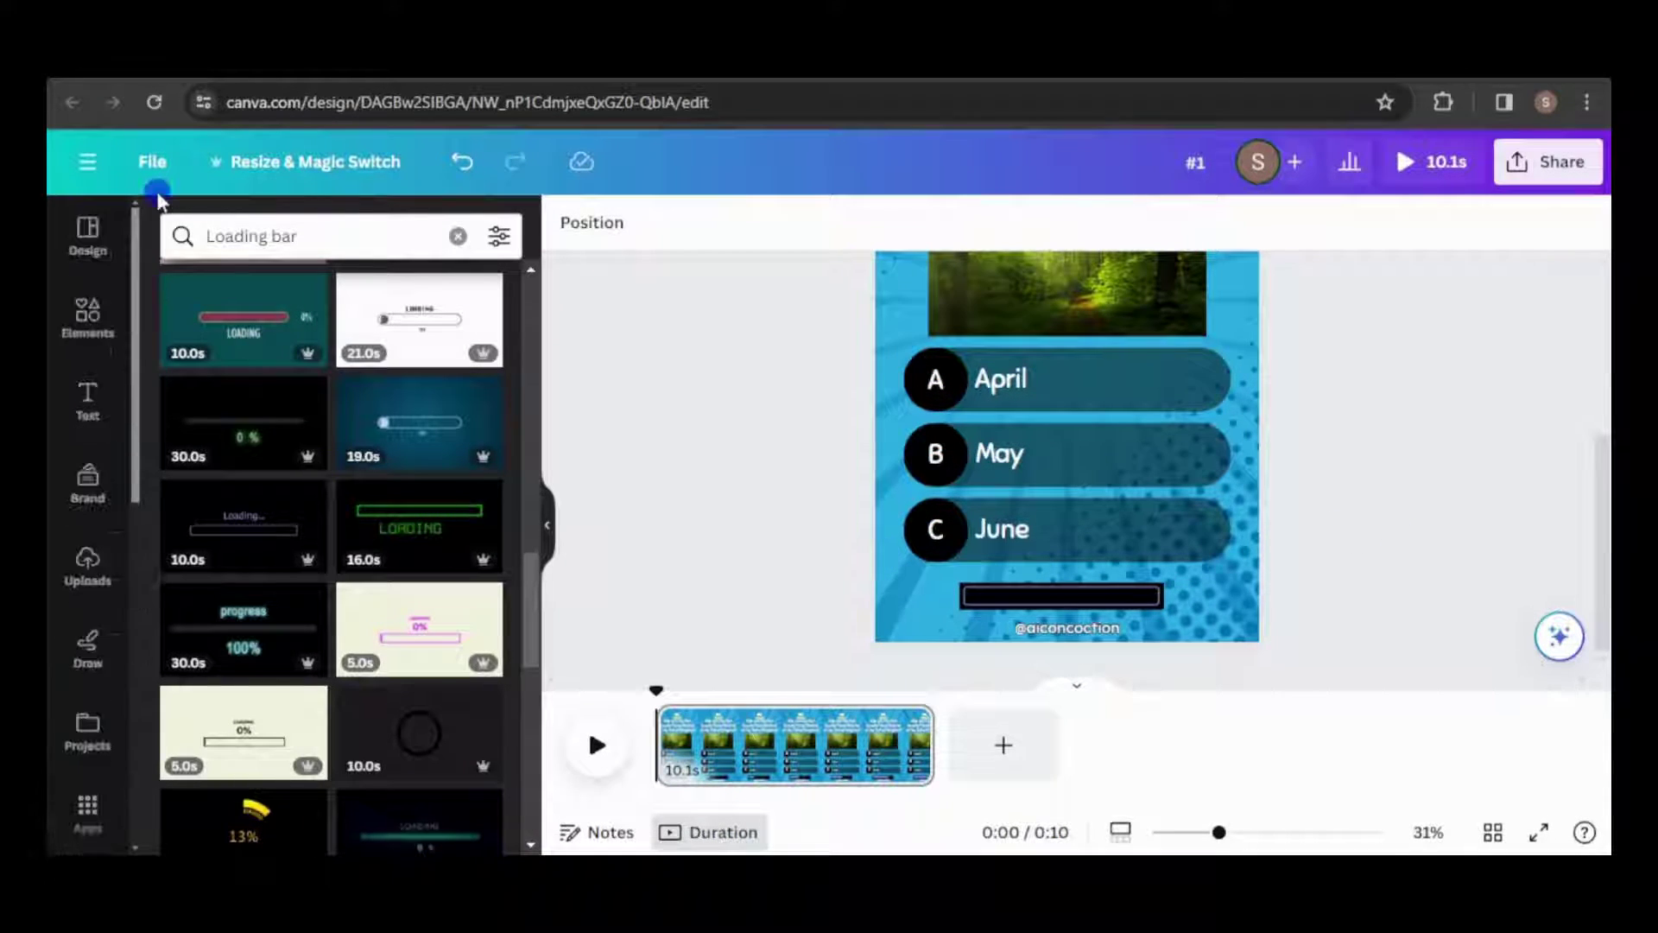
click(86, 316)
click(197, 297)
click(315, 492)
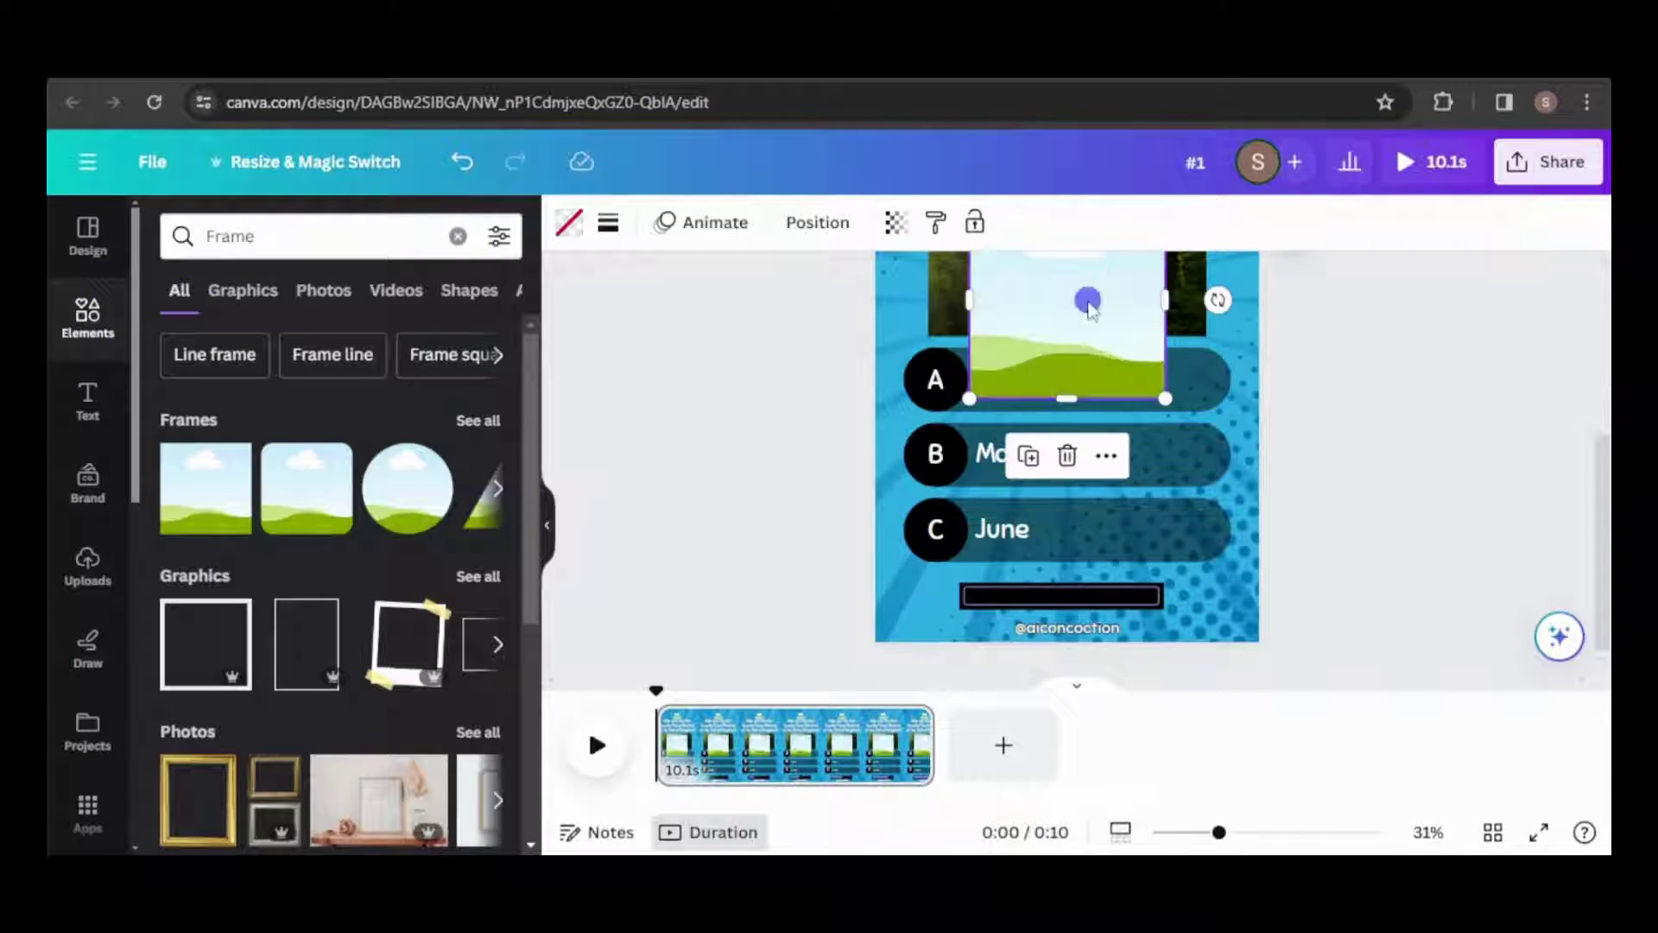
drag(1070, 319, 1070, 493)
drag(971, 477, 995, 477)
drag(1078, 379, 1104, 589)
click(1377, 540)
Set the loading bar video's playback speed to 2.
click(1054, 577)
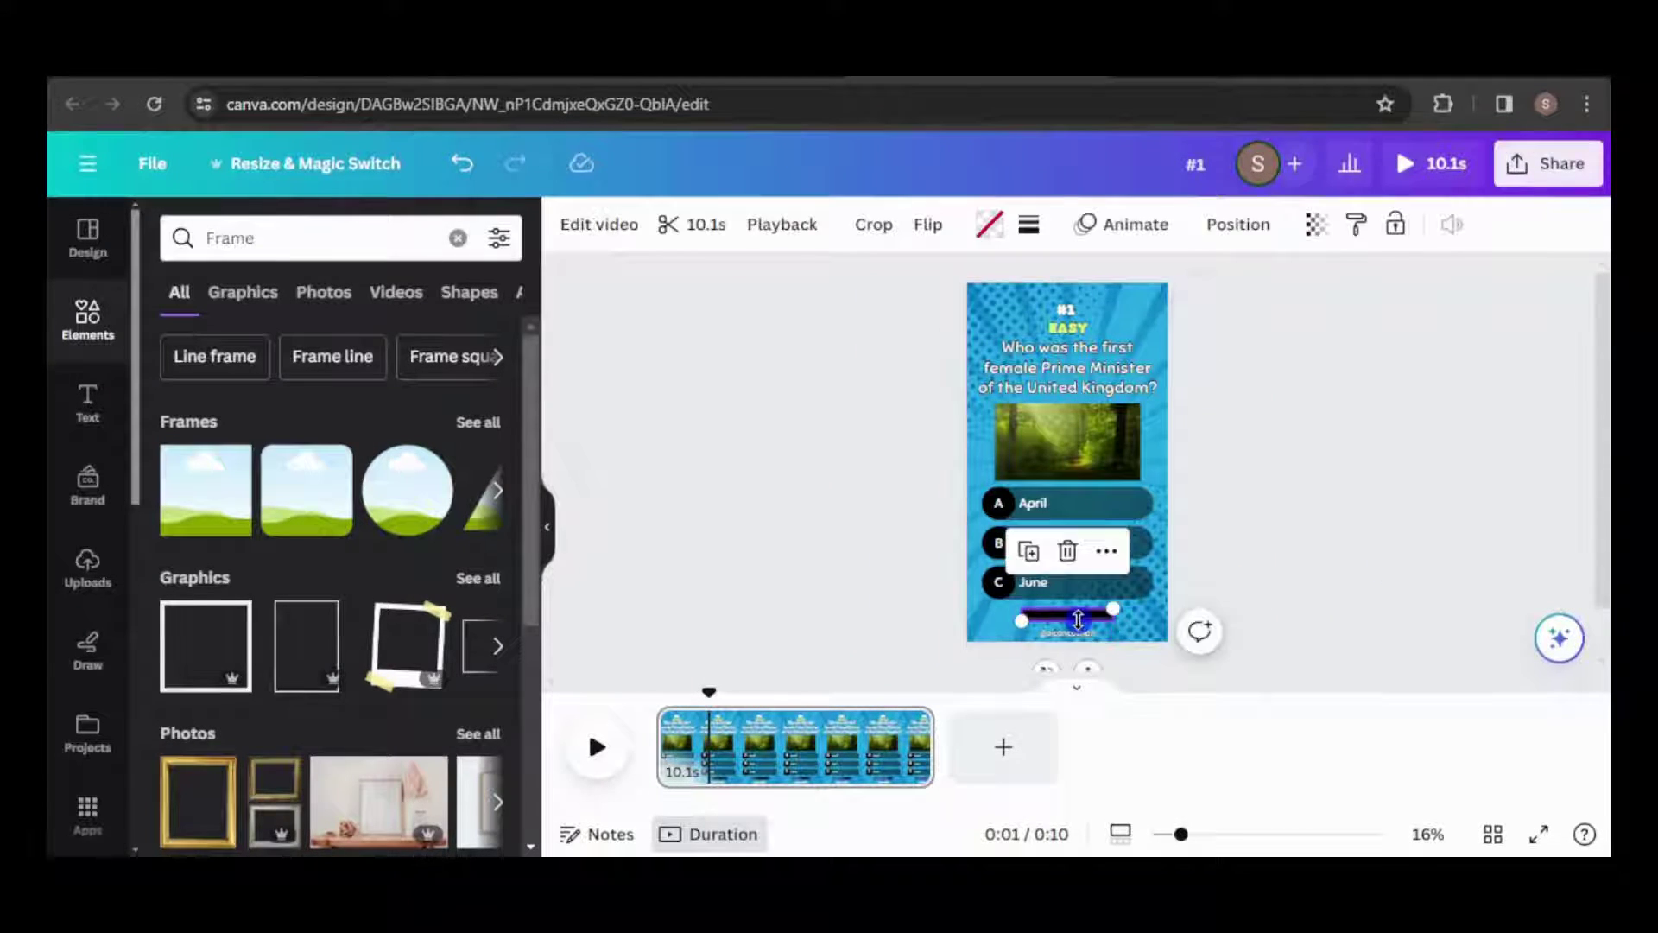
click(777, 233)
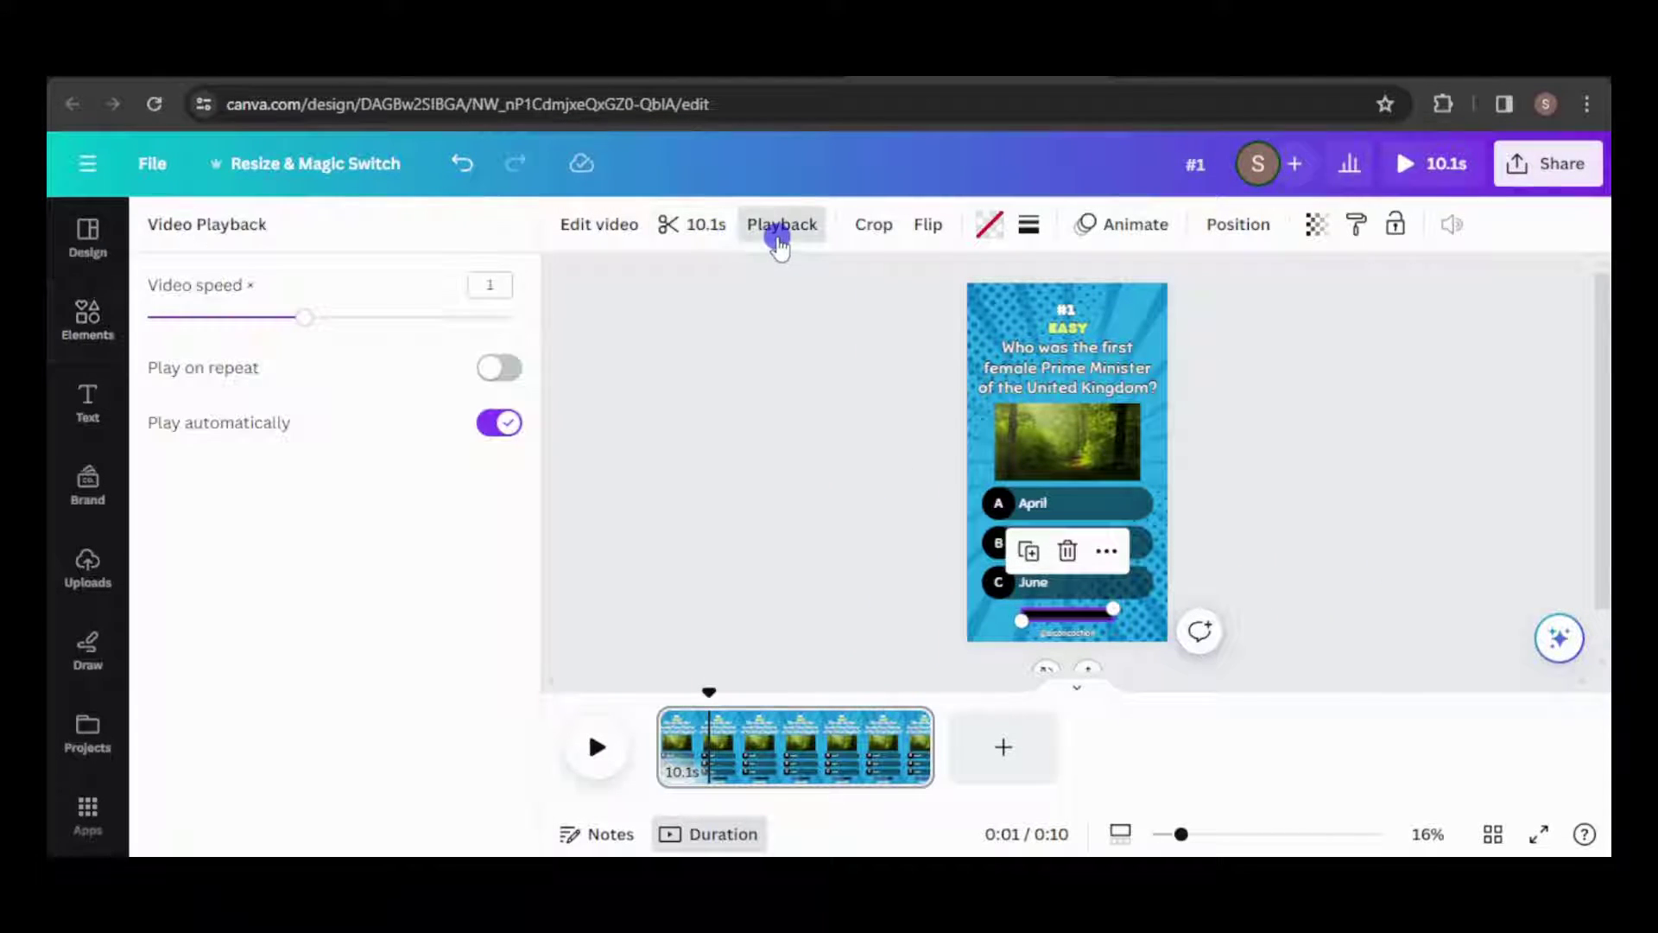
drag(319, 321, 549, 317)
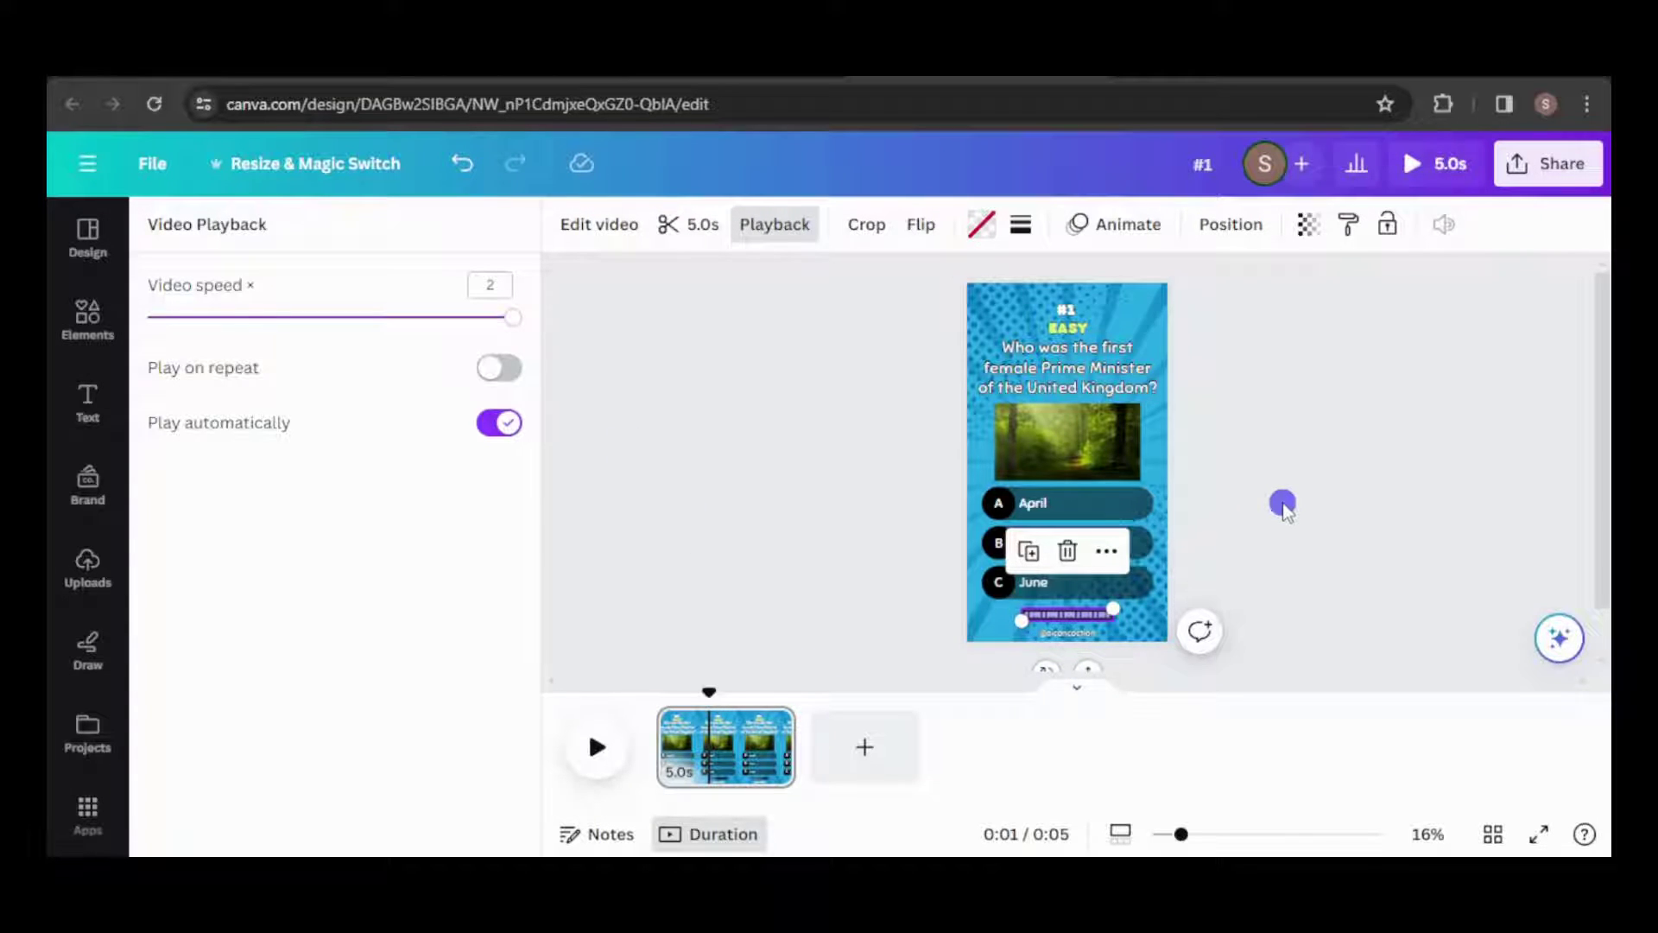
Duplicate the answer A group onto the forest photo and make the copy's bar white and fully opaque.
click(1142, 501)
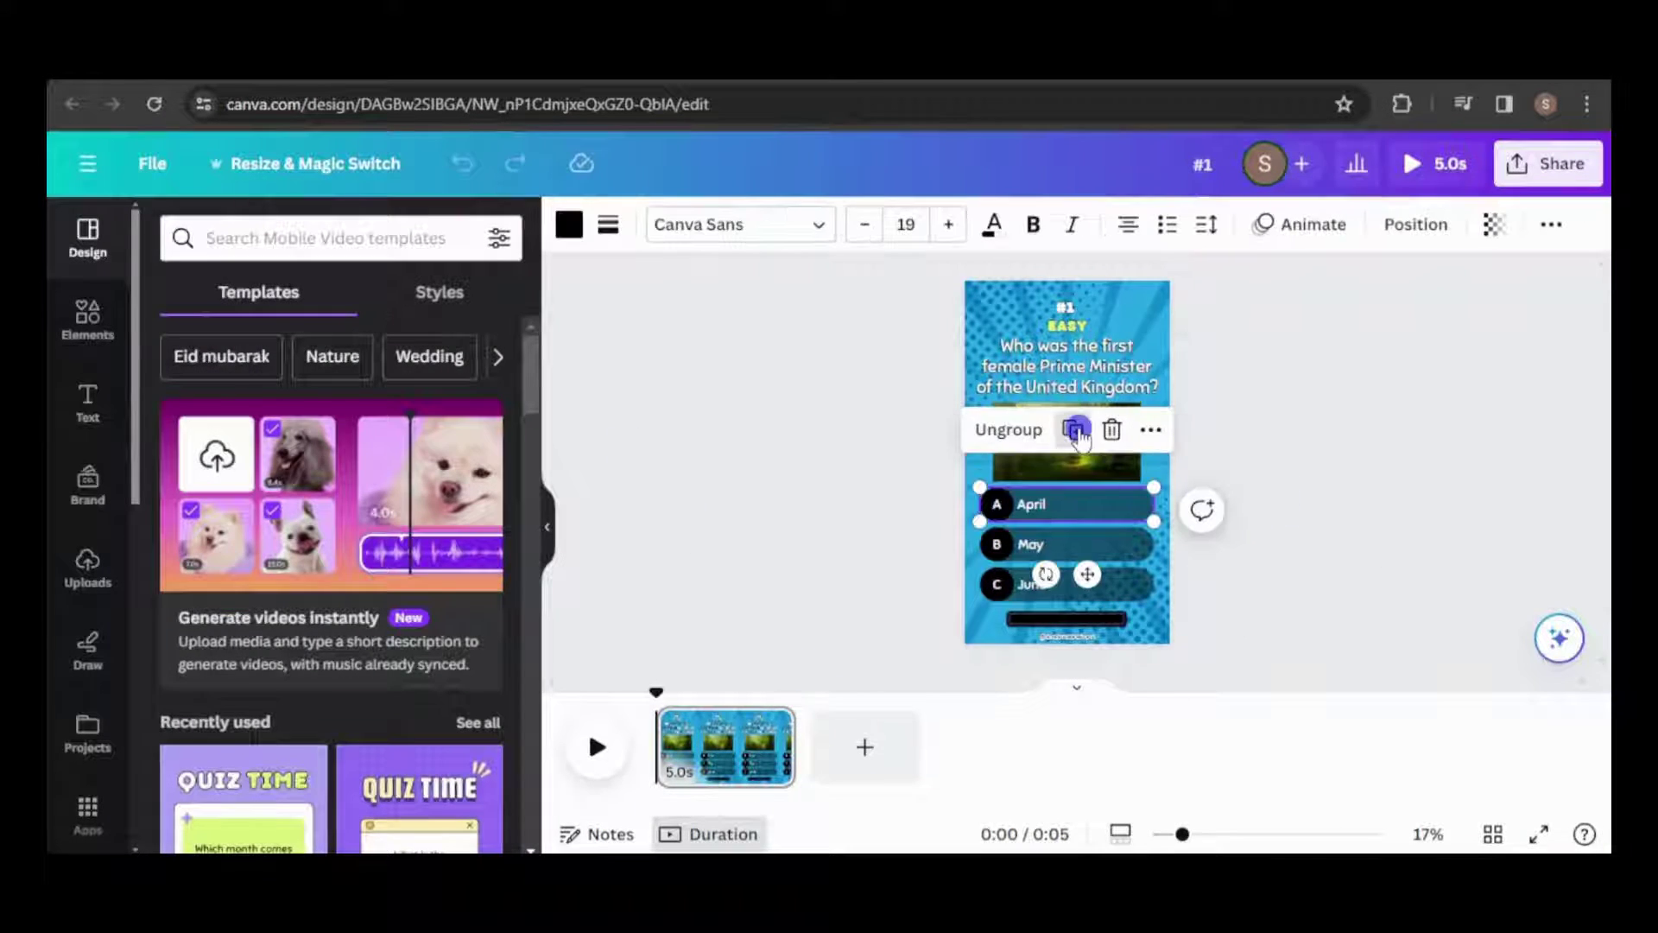
click(1075, 430)
drag(1077, 510, 1080, 458)
click(1142, 463)
click(684, 224)
click(421, 364)
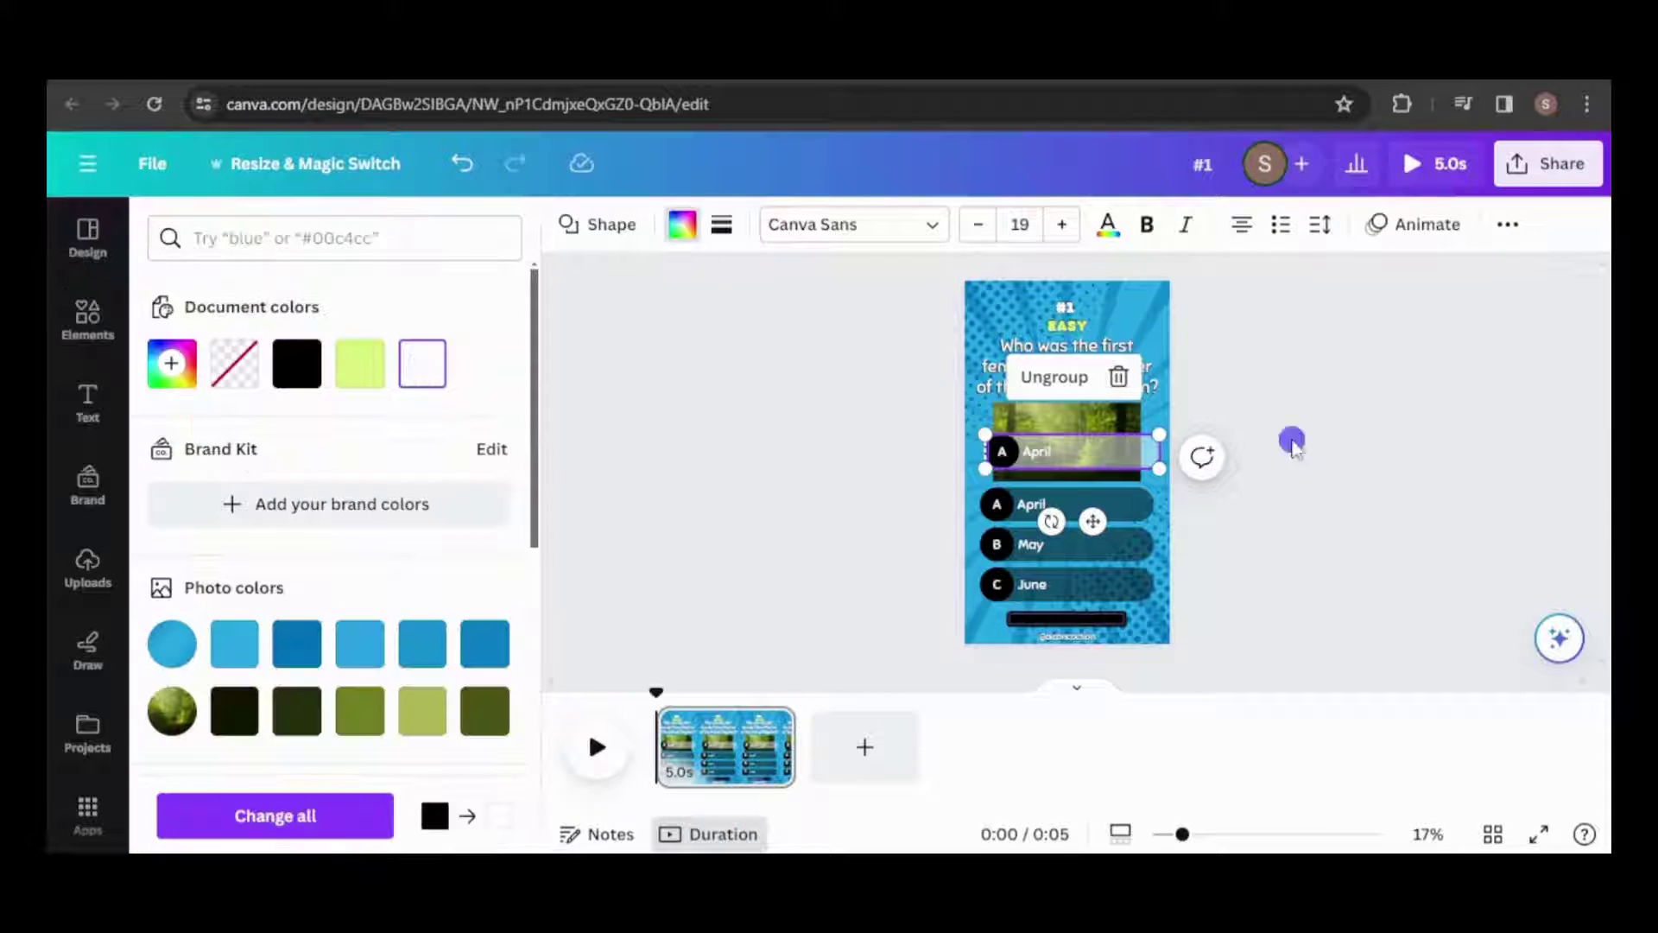
click(1507, 225)
click(1413, 278)
drag(1310, 337, 1421, 337)
Recolour the copied April text to black and place the white copy over the original answer A.
click(1066, 451)
click(899, 225)
click(233, 364)
click(1227, 553)
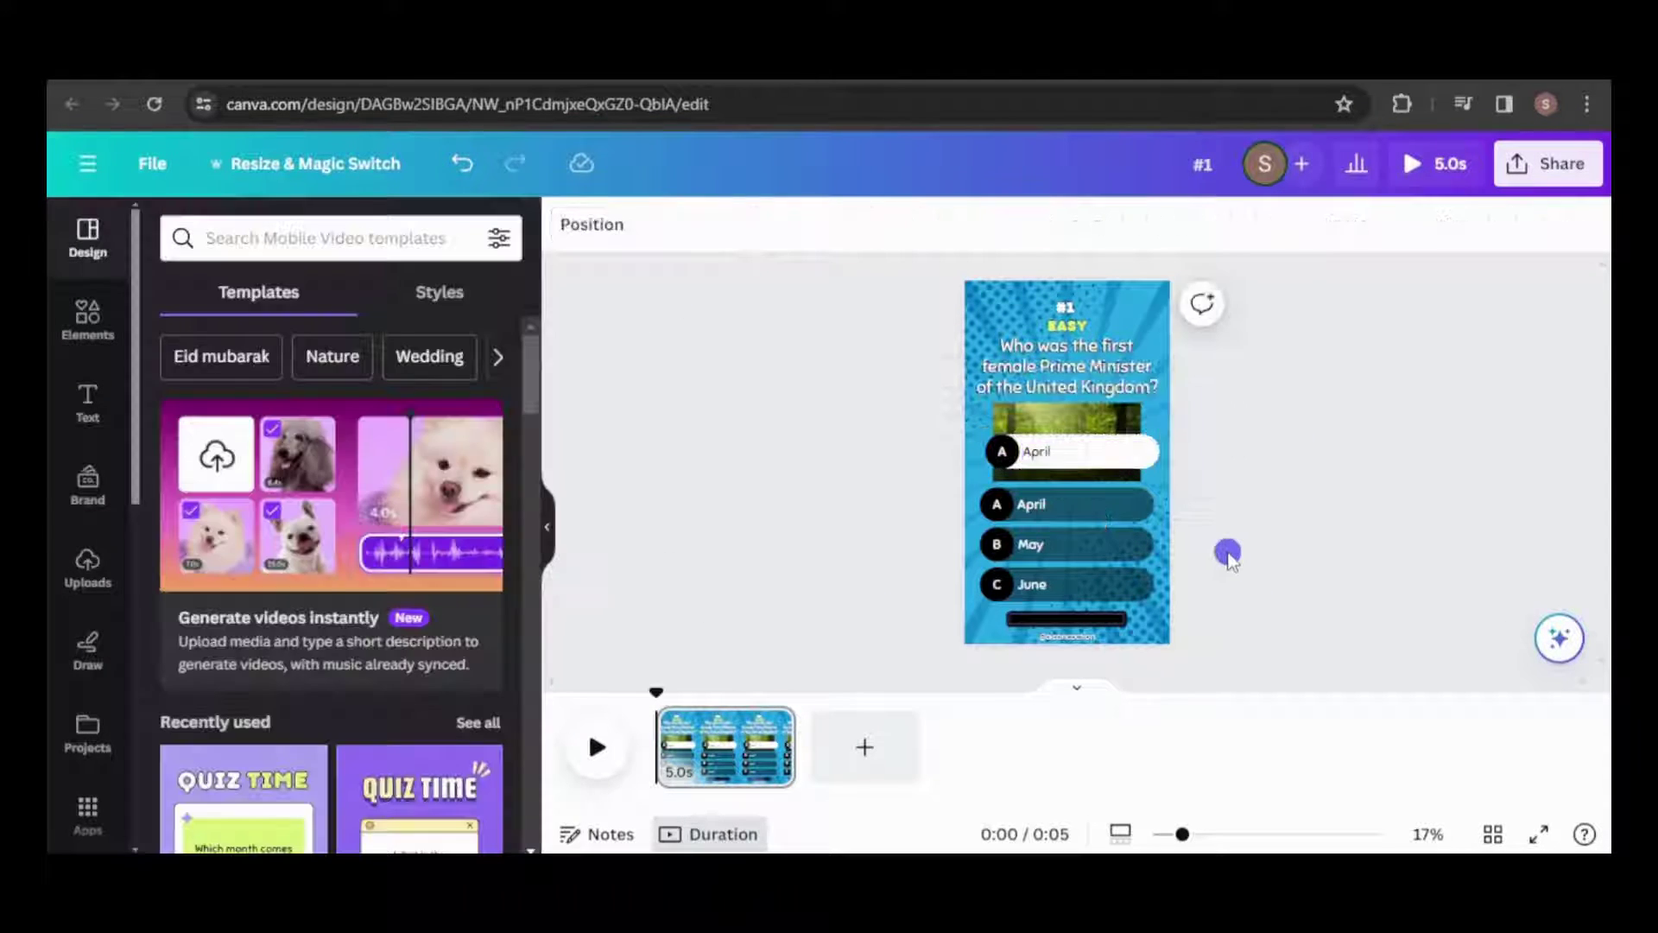
click(1146, 442)
drag(1146, 442, 1140, 496)
Apply the Rise animation to the heading and question texts and the Pop animation to the forest photo.
click(1068, 307)
click(1318, 225)
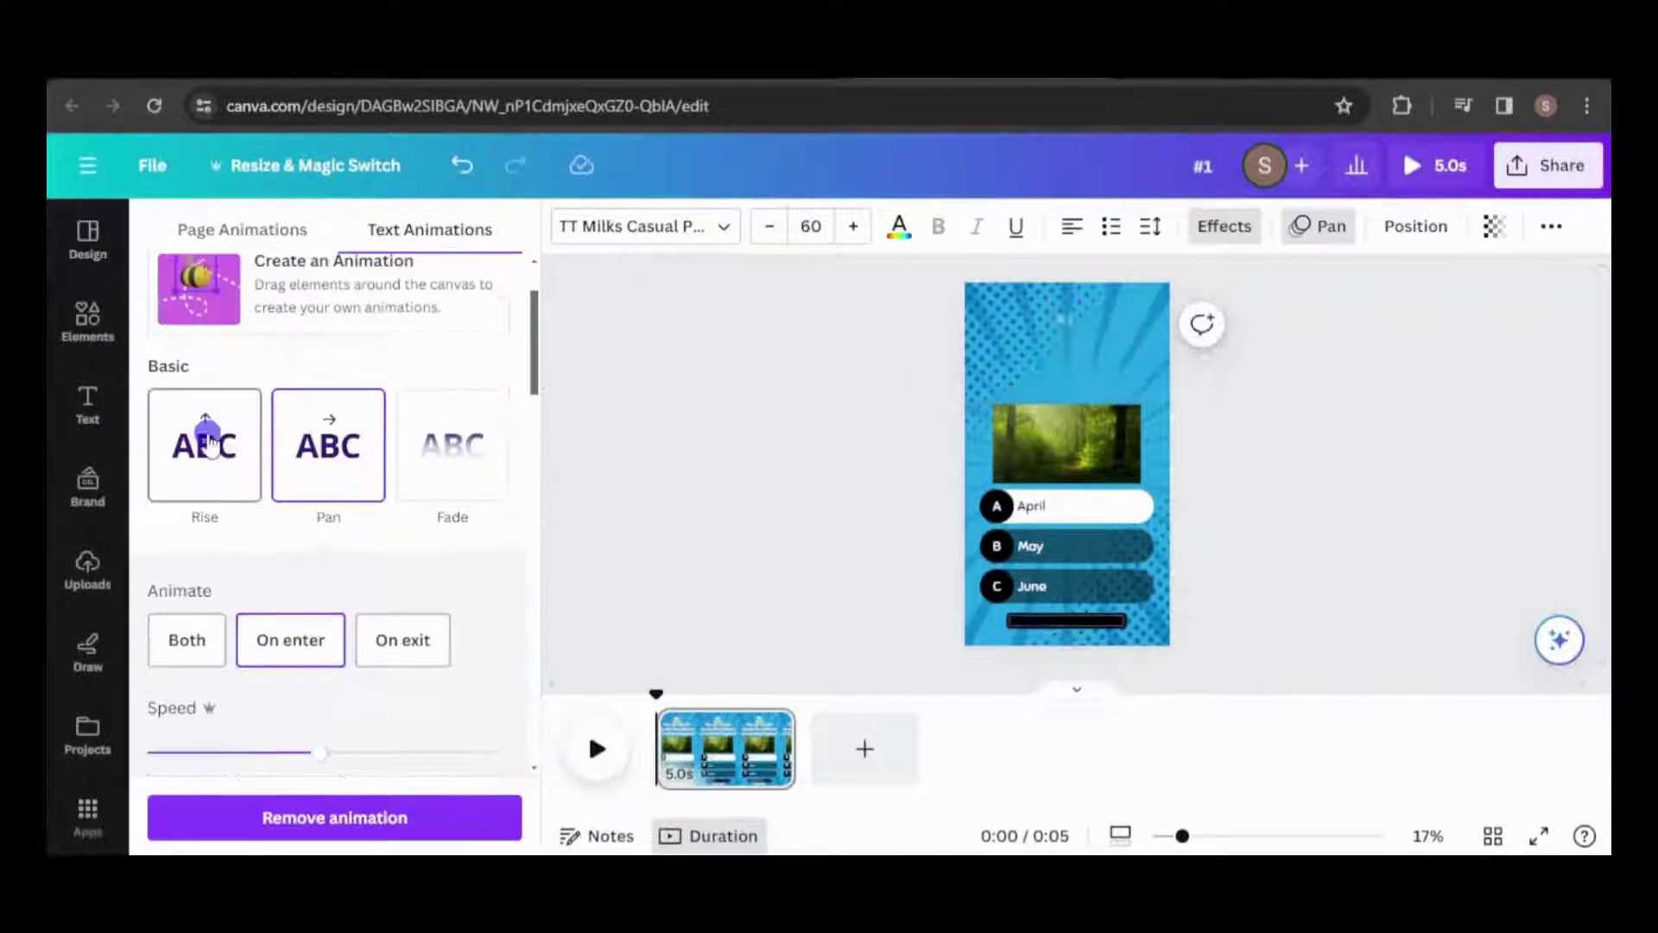
click(1067, 444)
click(207, 714)
Apply the Wipe animation to the white answer A copy and animate the dark original beneath it.
click(1071, 505)
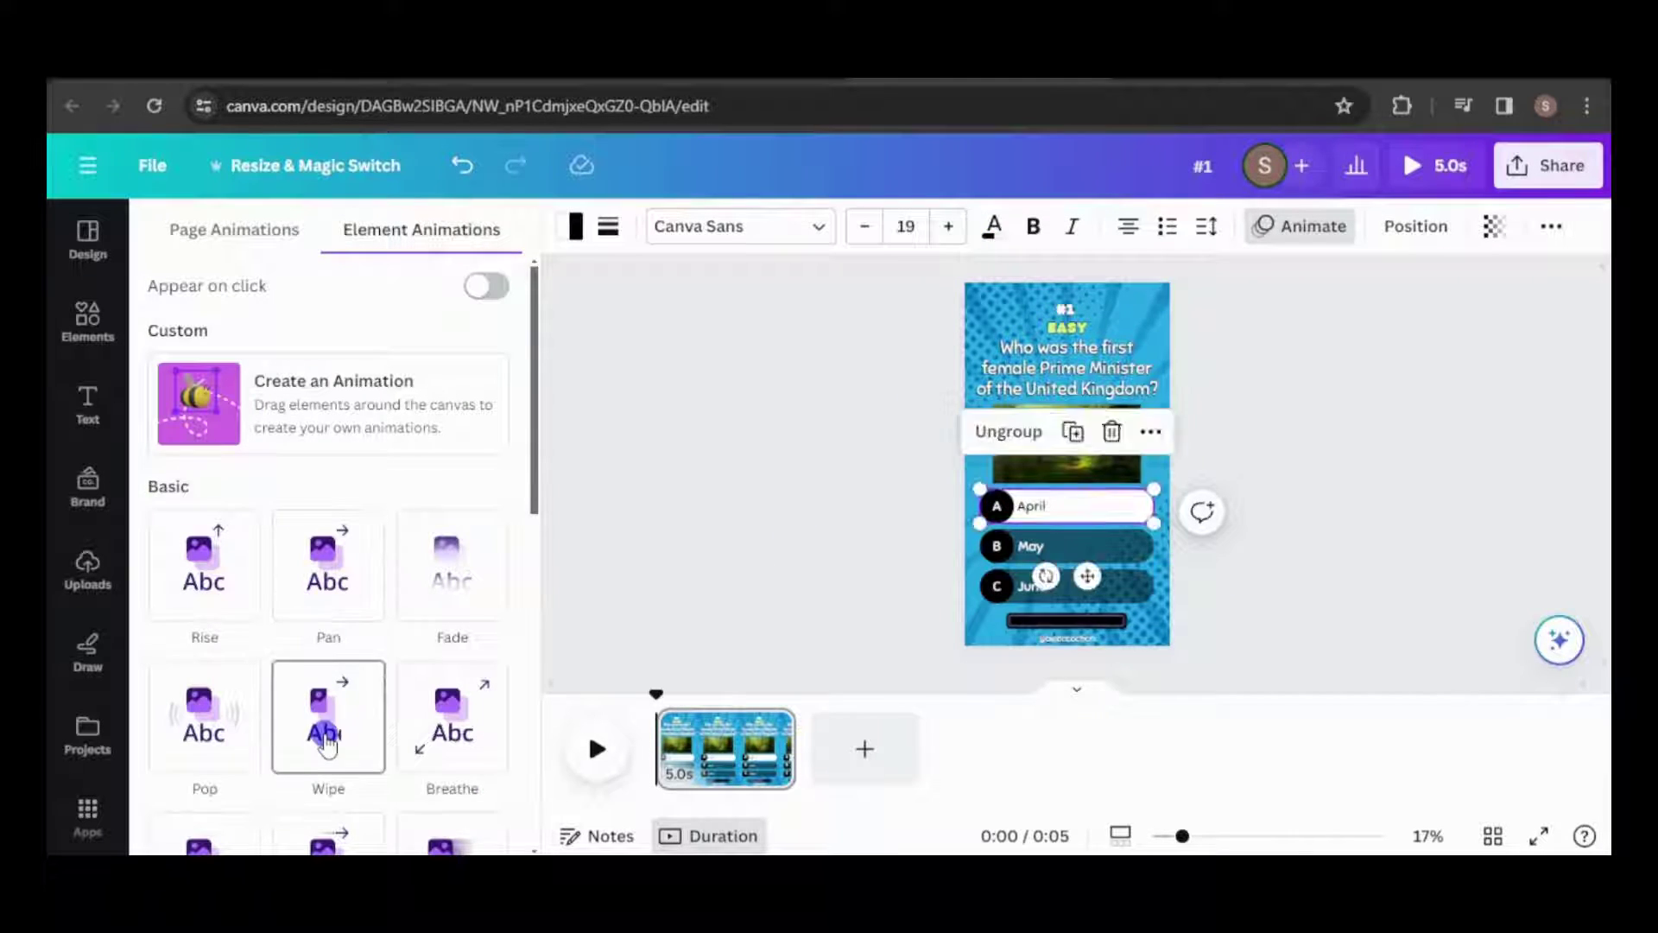
click(327, 736)
drag(1105, 505, 1105, 455)
click(1115, 510)
click(199, 434)
click(1148, 540)
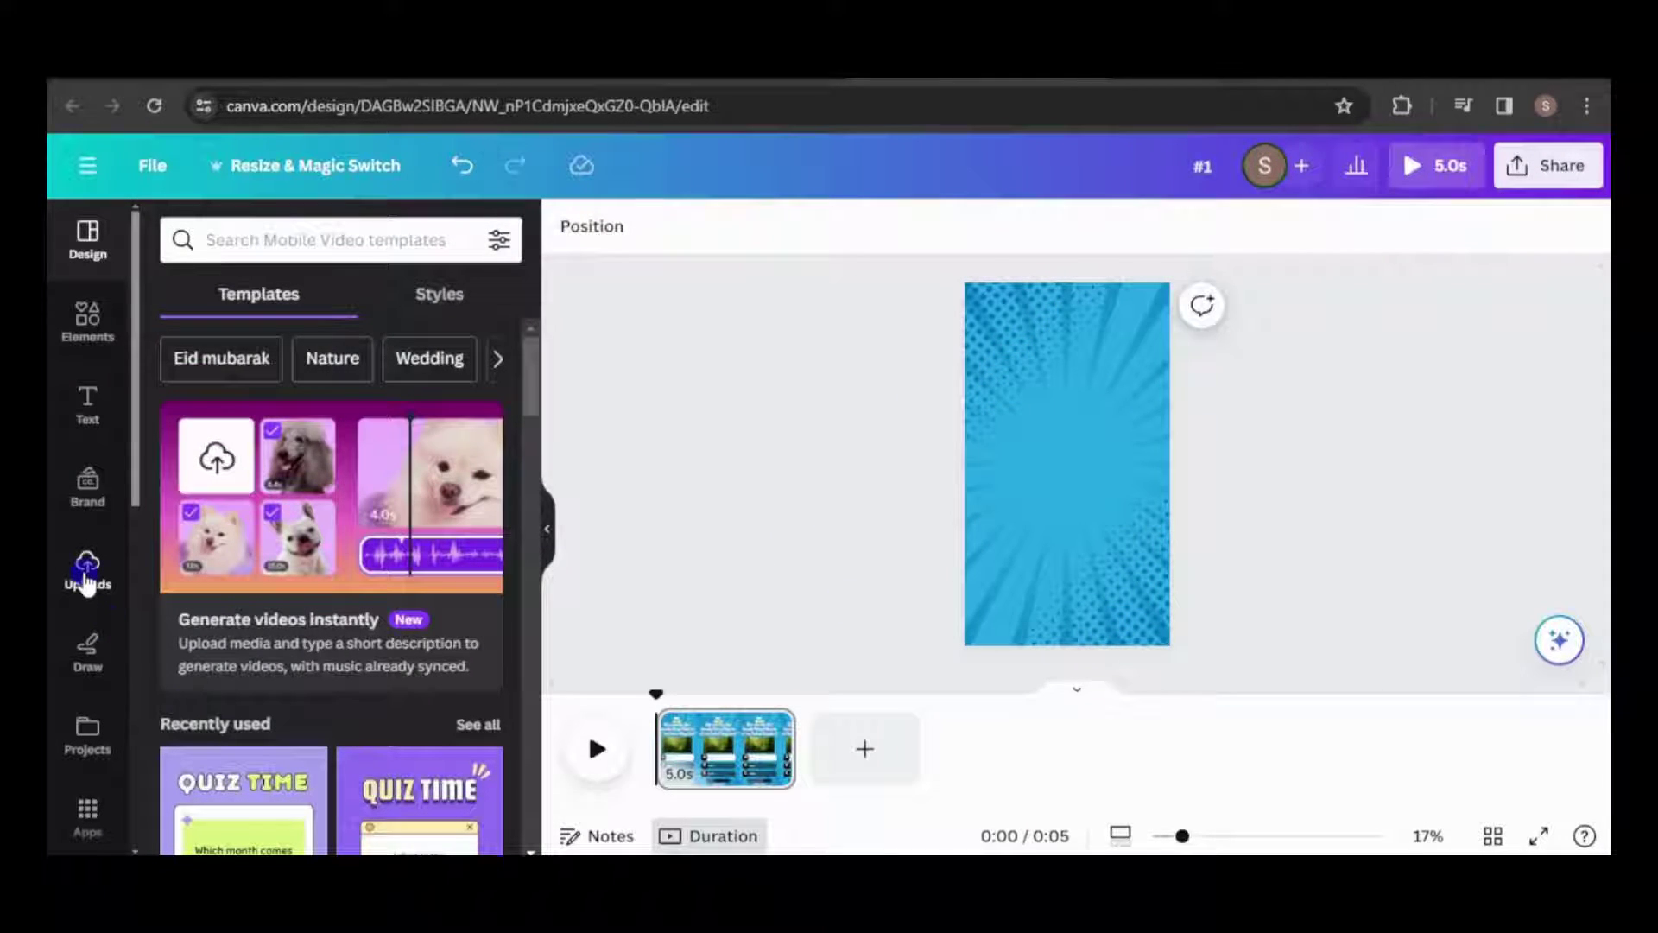
Add the uploaded audio 0407.MP3 to the timeline and trim its end to about half the page's length.
click(86, 570)
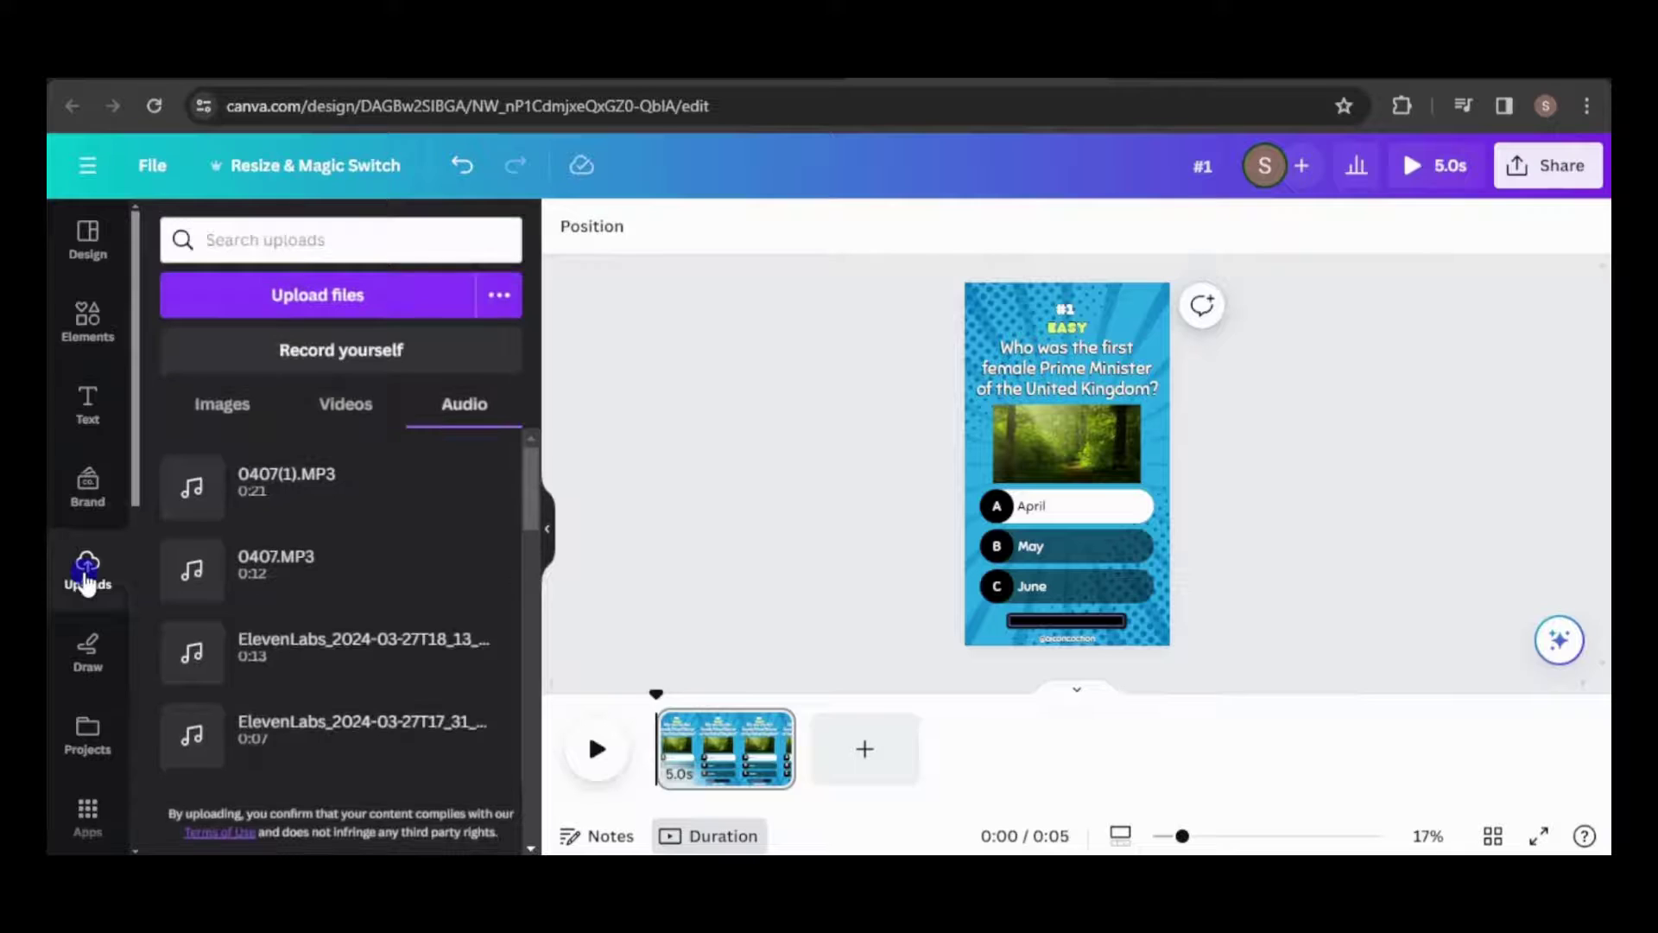
click(261, 563)
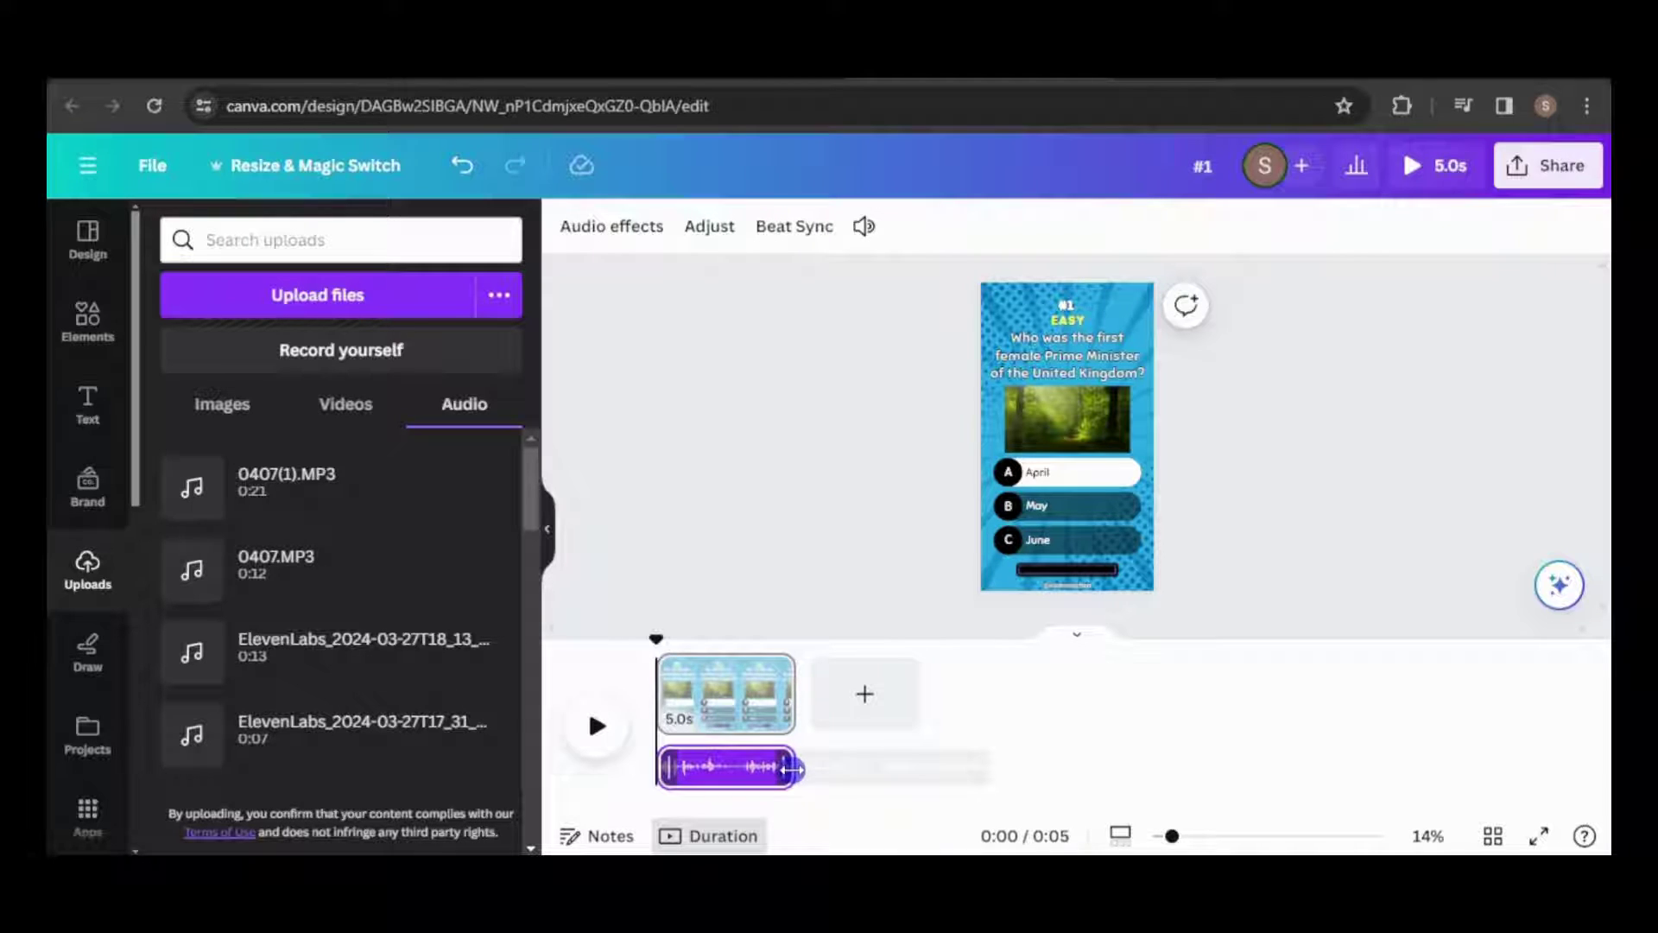
drag(791, 769, 715, 771)
drag(715, 773, 706, 772)
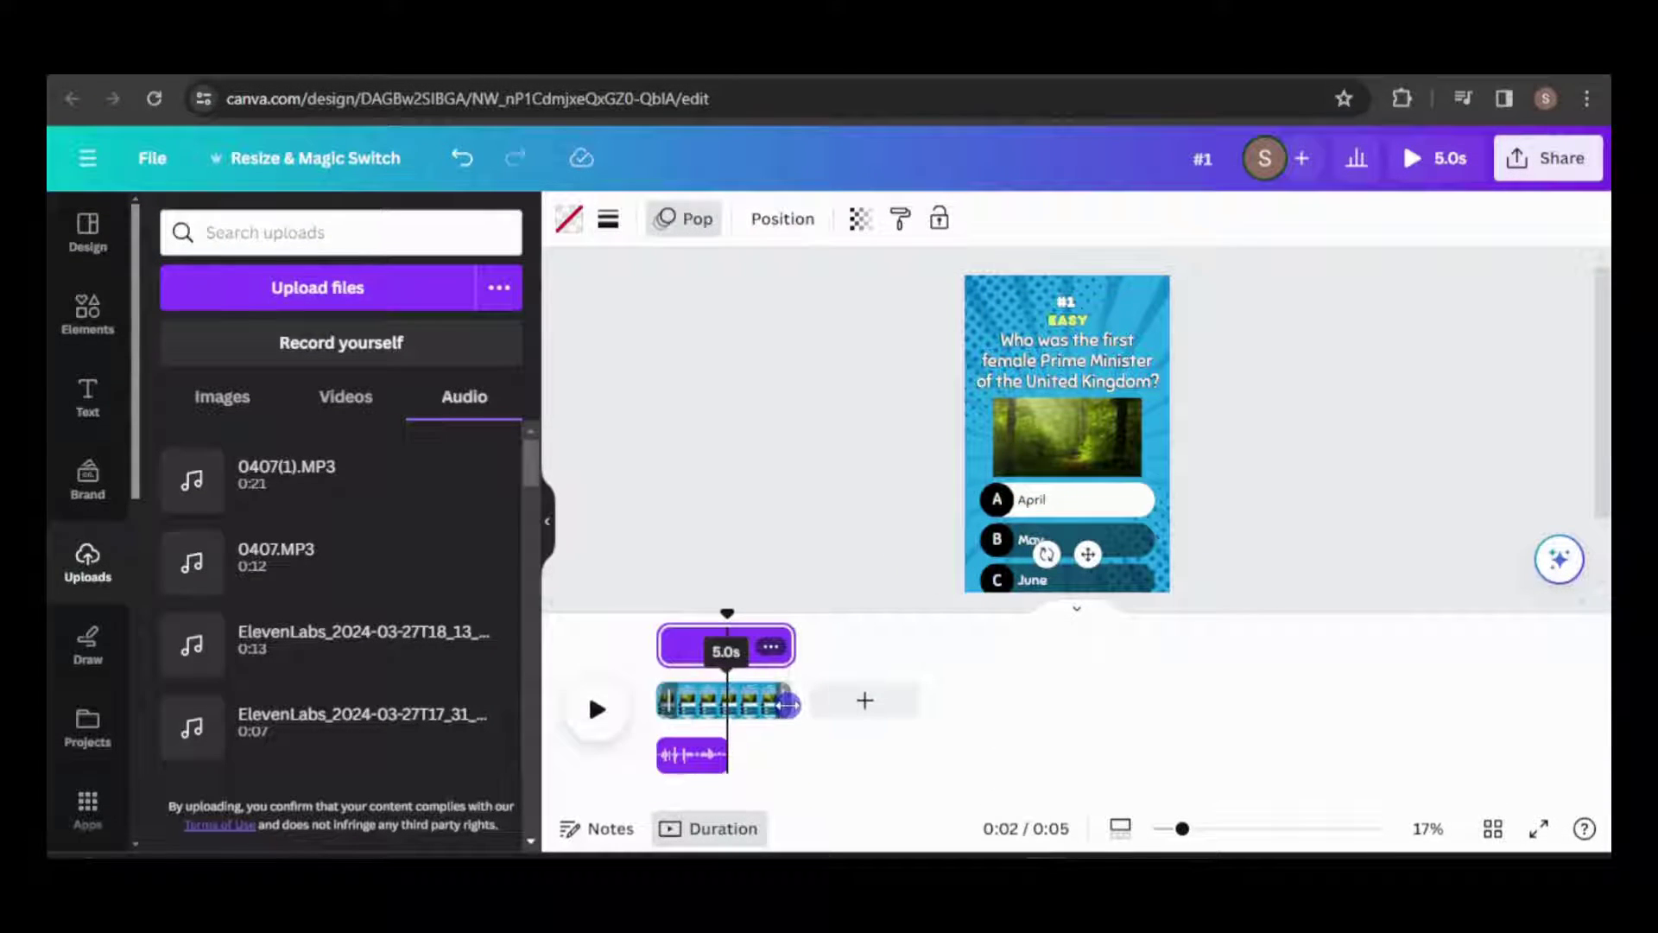
Extend the quiz page to 9.6 seconds and trim the loading bar's timing to start after the speech audio and end before the page does.
drag(789, 704, 805, 704)
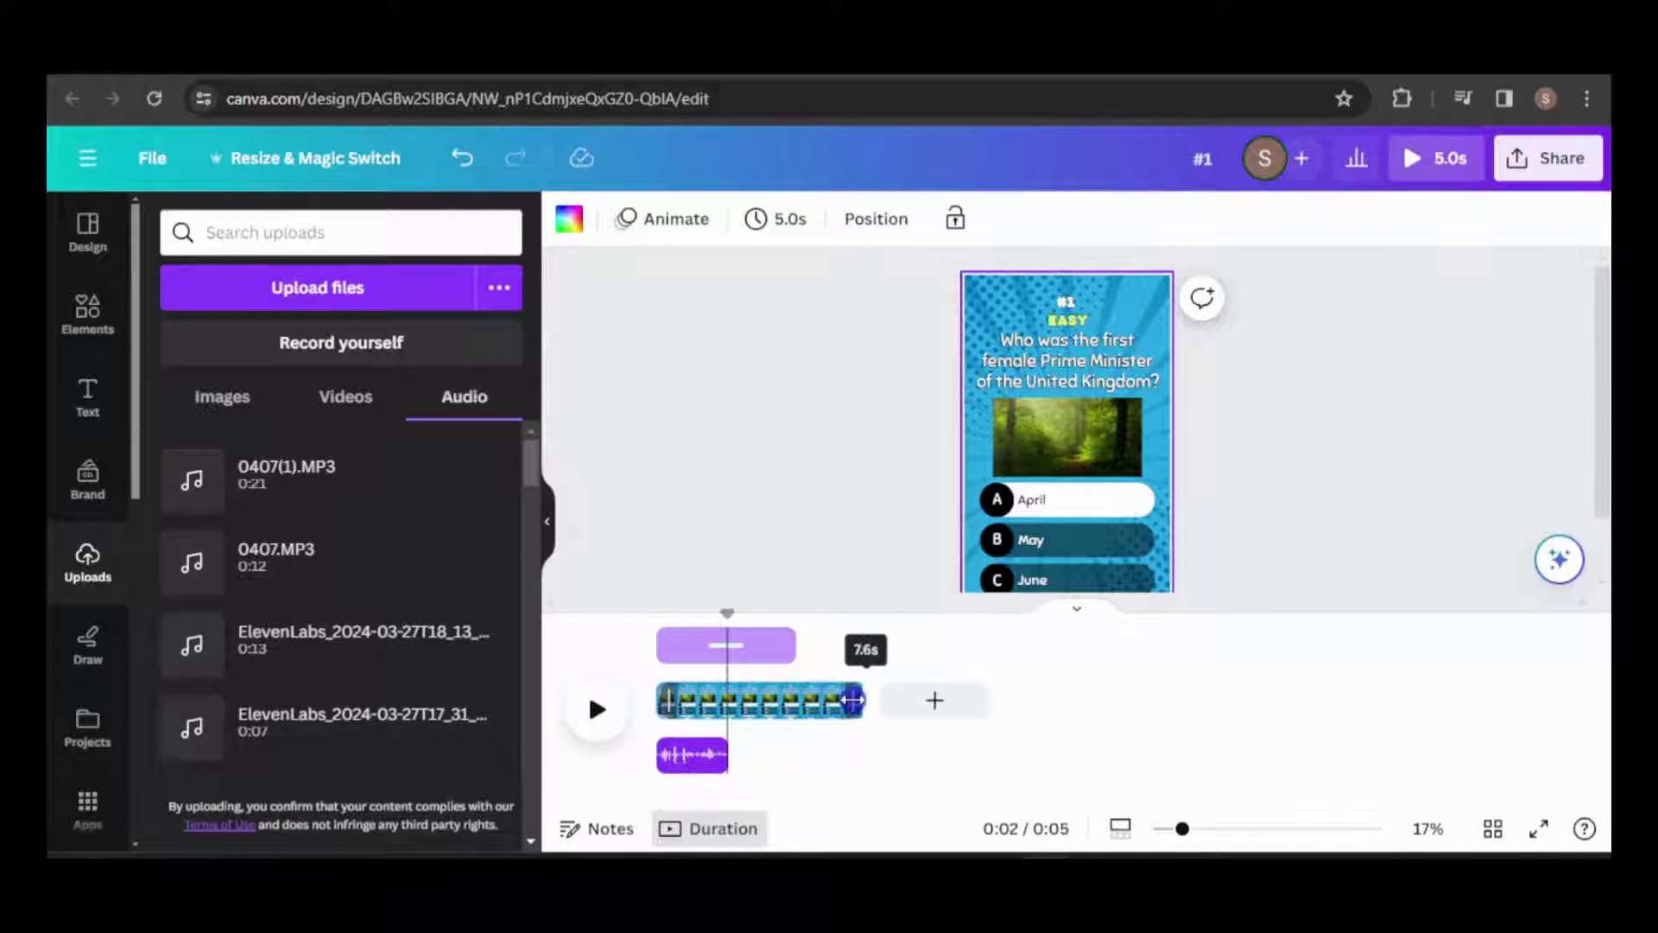
drag(860, 701, 921, 702)
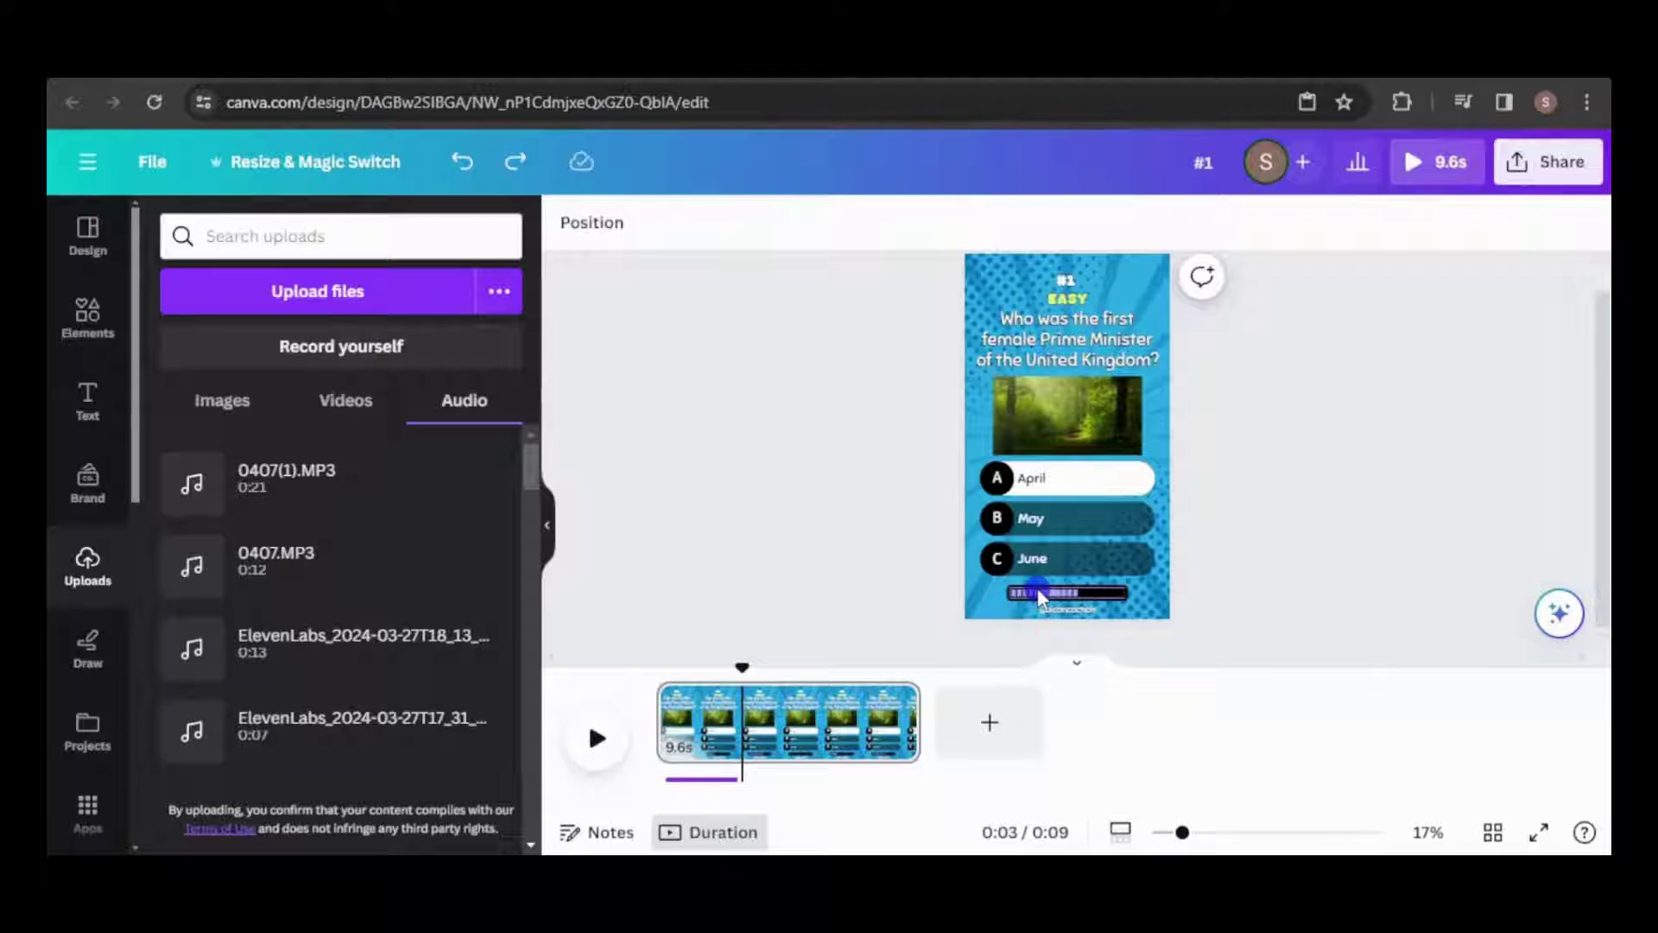
right_click(1040, 593)
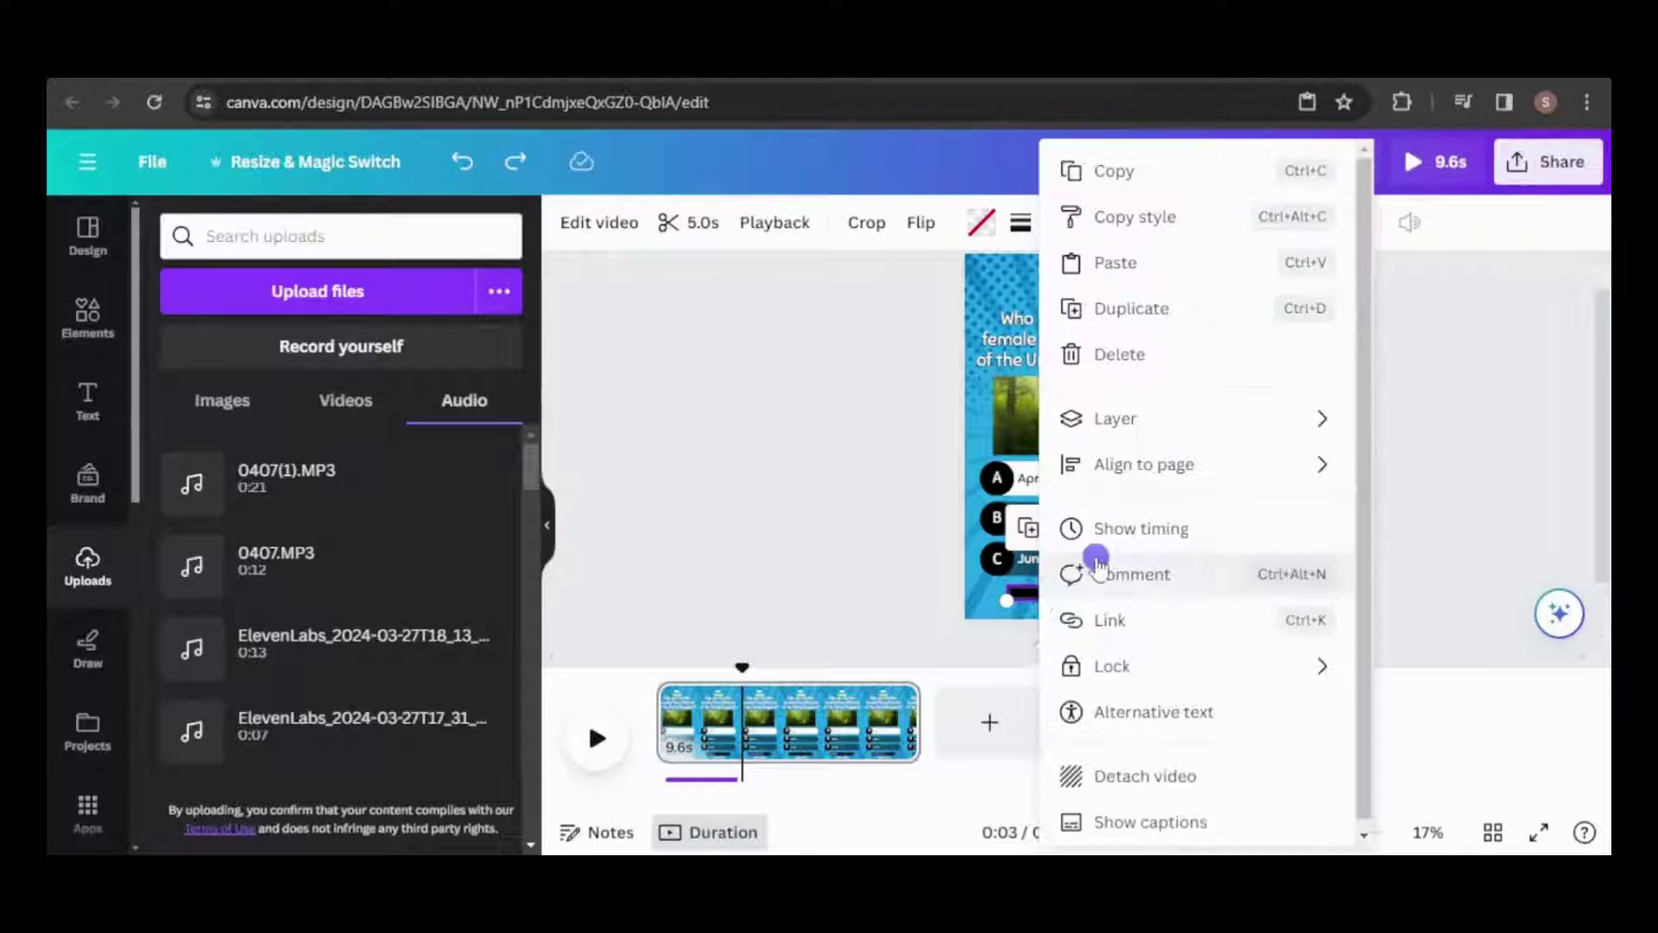
click(1130, 532)
drag(660, 680, 741, 681)
drag(917, 680, 862, 680)
Set the white answer A copy's timing to start when the loading bar ends, and check the other answers' timing.
drag(743, 648, 882, 649)
click(1115, 486)
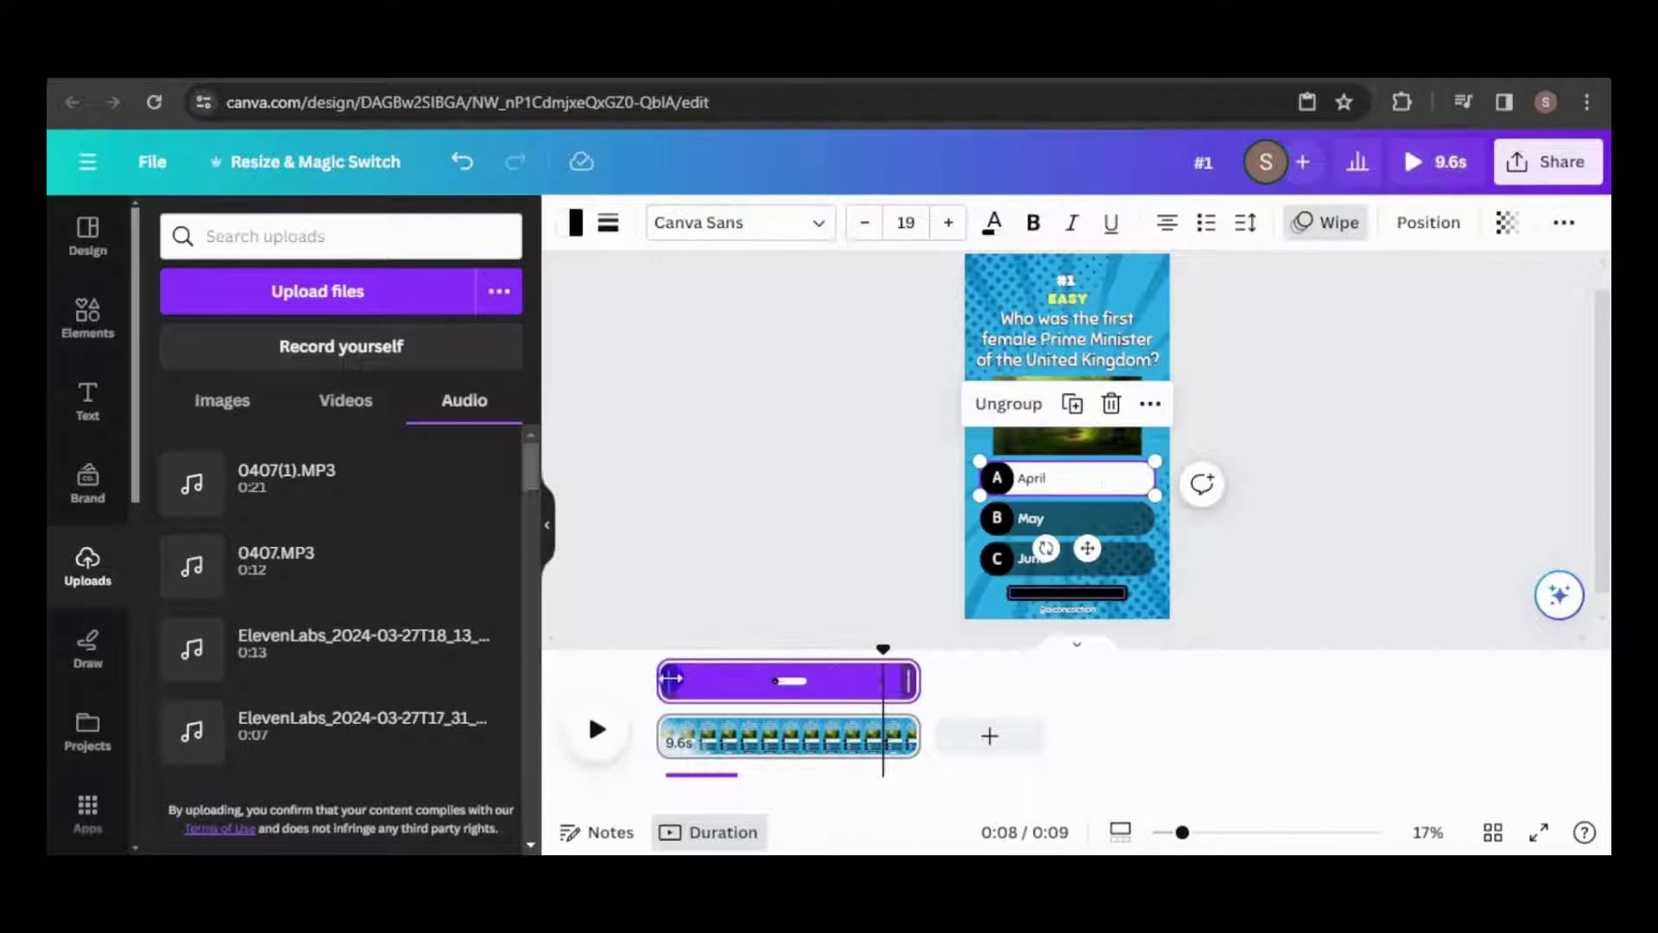
drag(671, 679, 723, 689)
click(1058, 596)
click(1151, 549)
click(1154, 523)
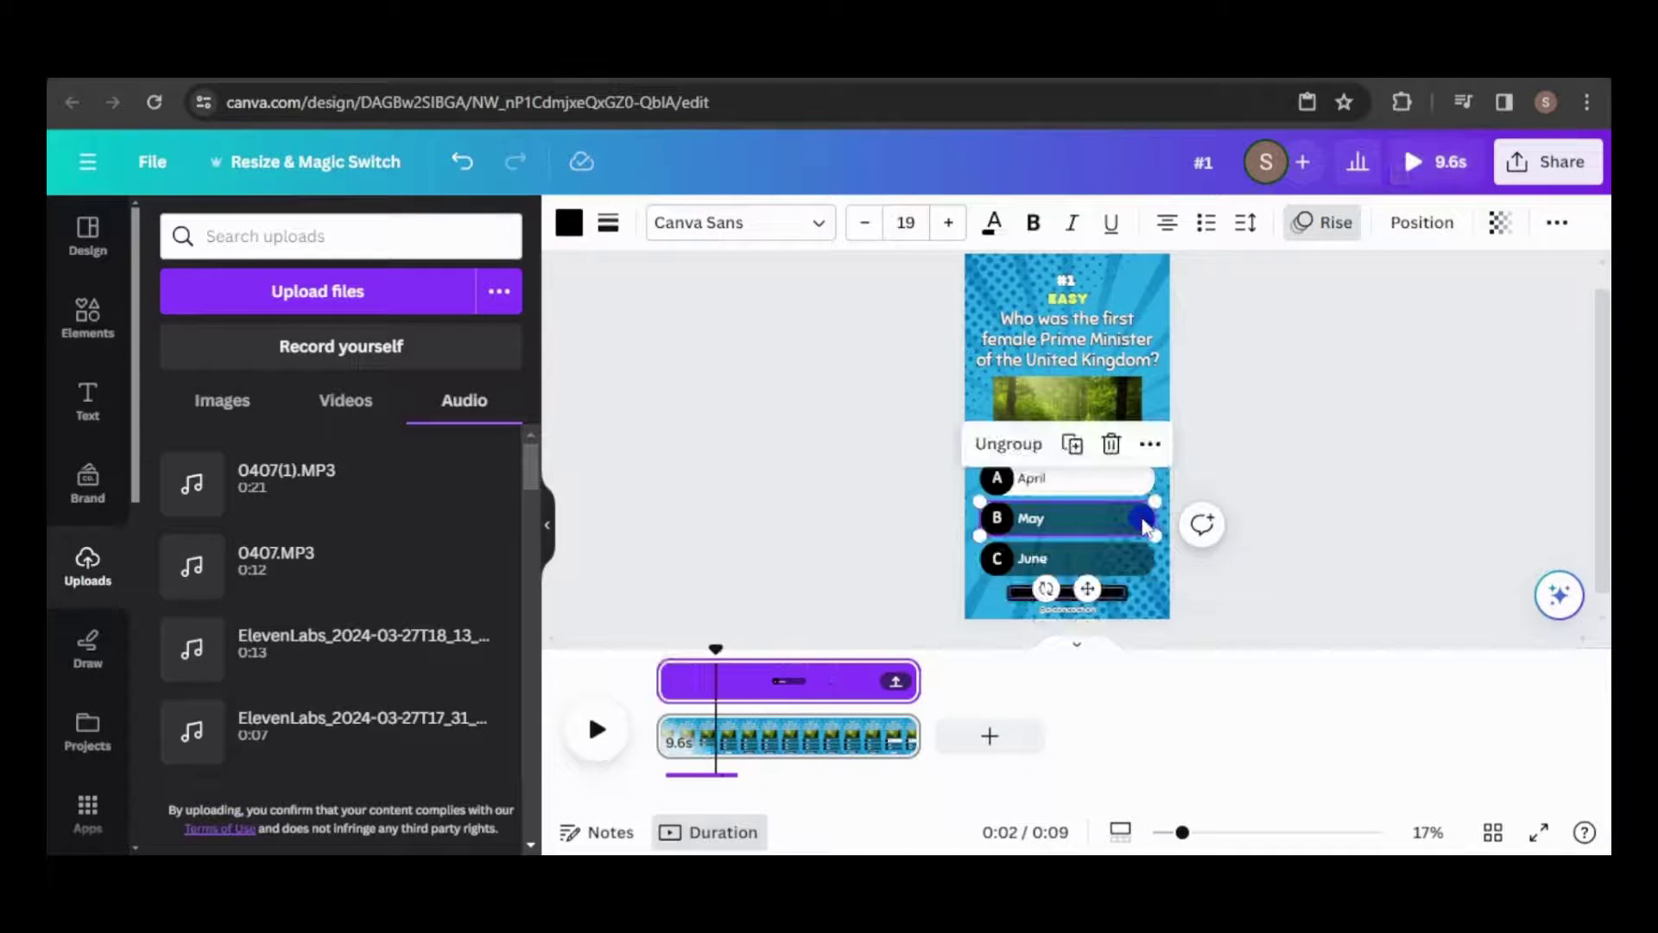
click(650, 485)
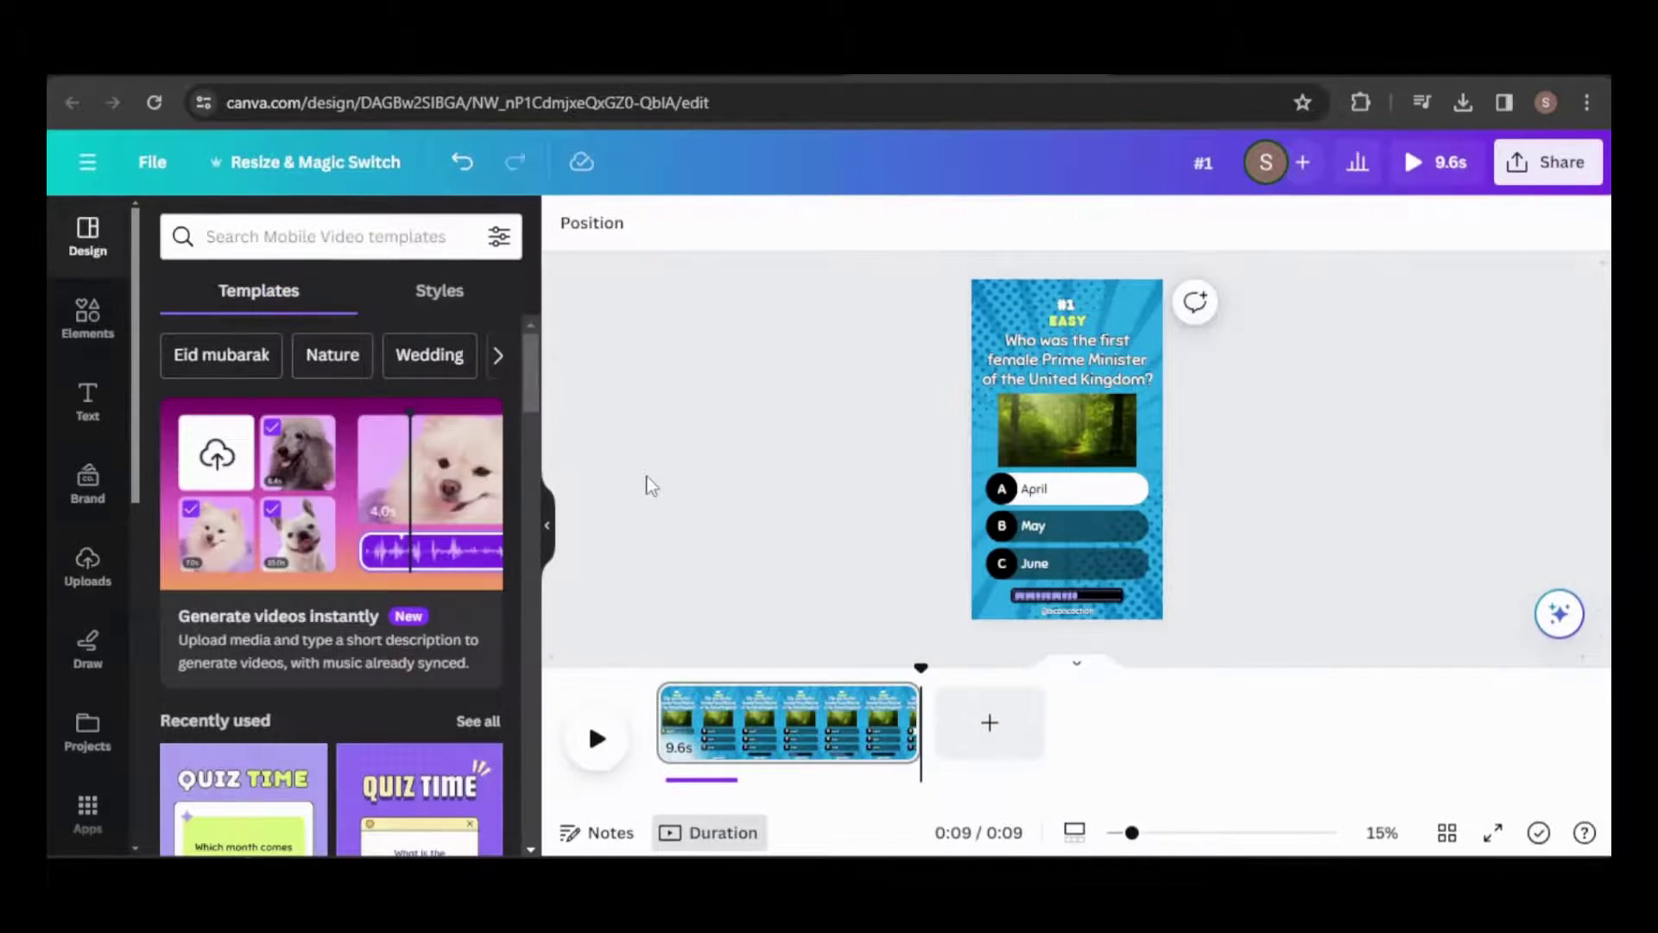
Place the Clock Ticking 2 sound under the loading bar at 5.1 seconds and a bell sound from a "Bell ding" search at the page's end.
drag(131, 419, 143, 613)
click(88, 573)
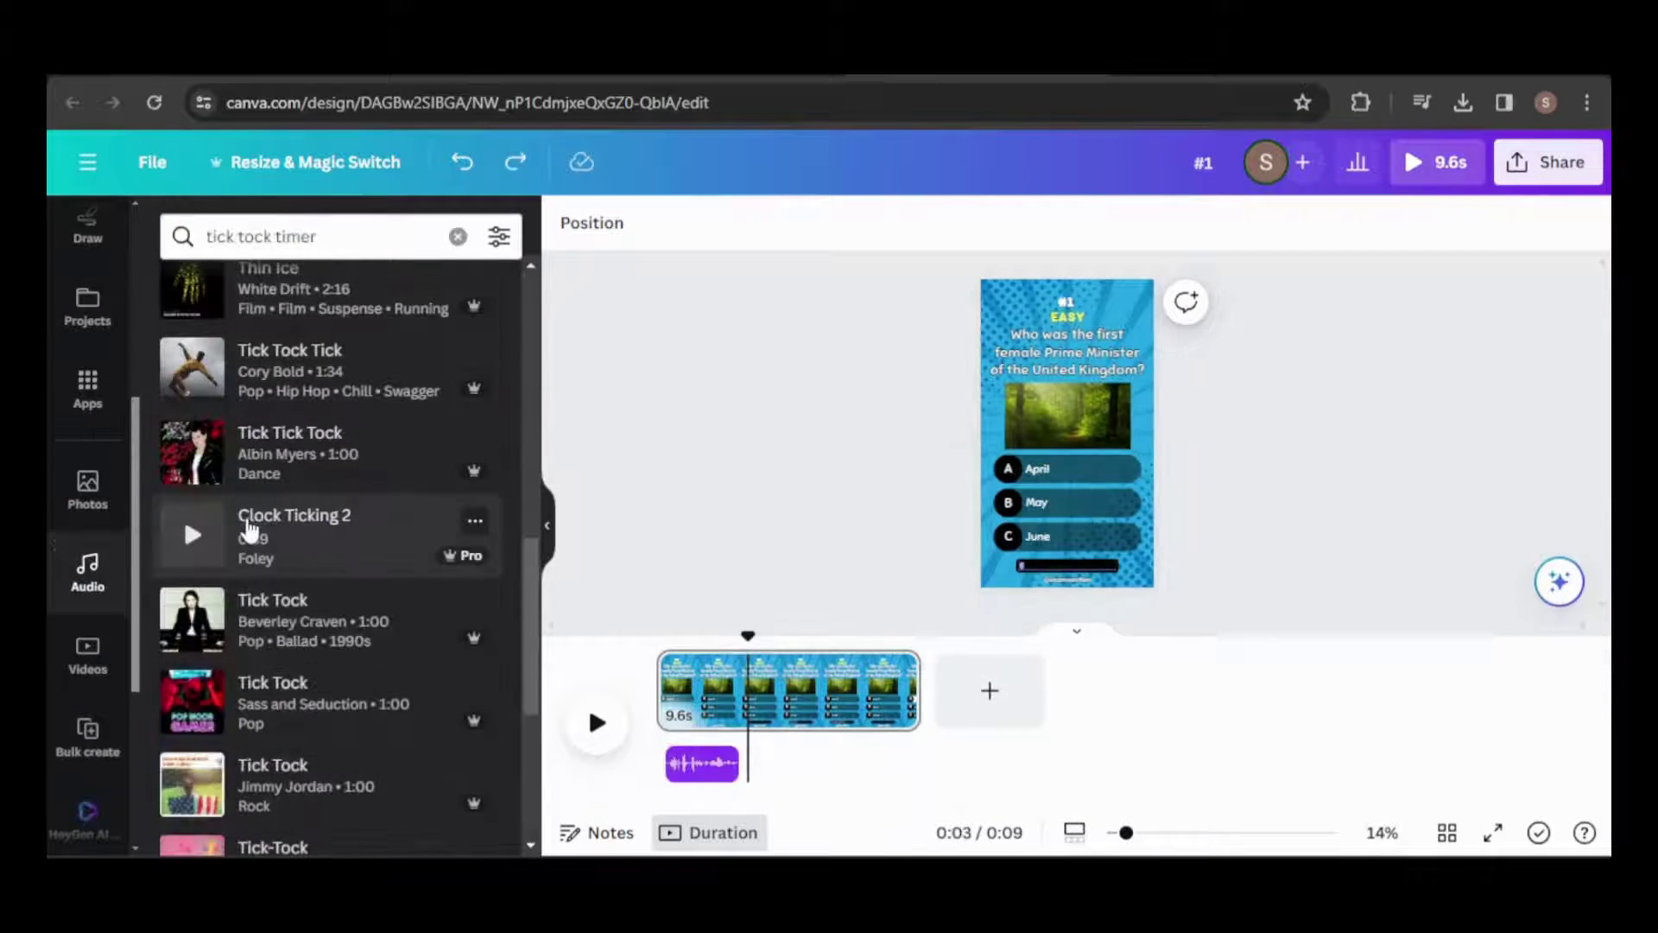
click(249, 528)
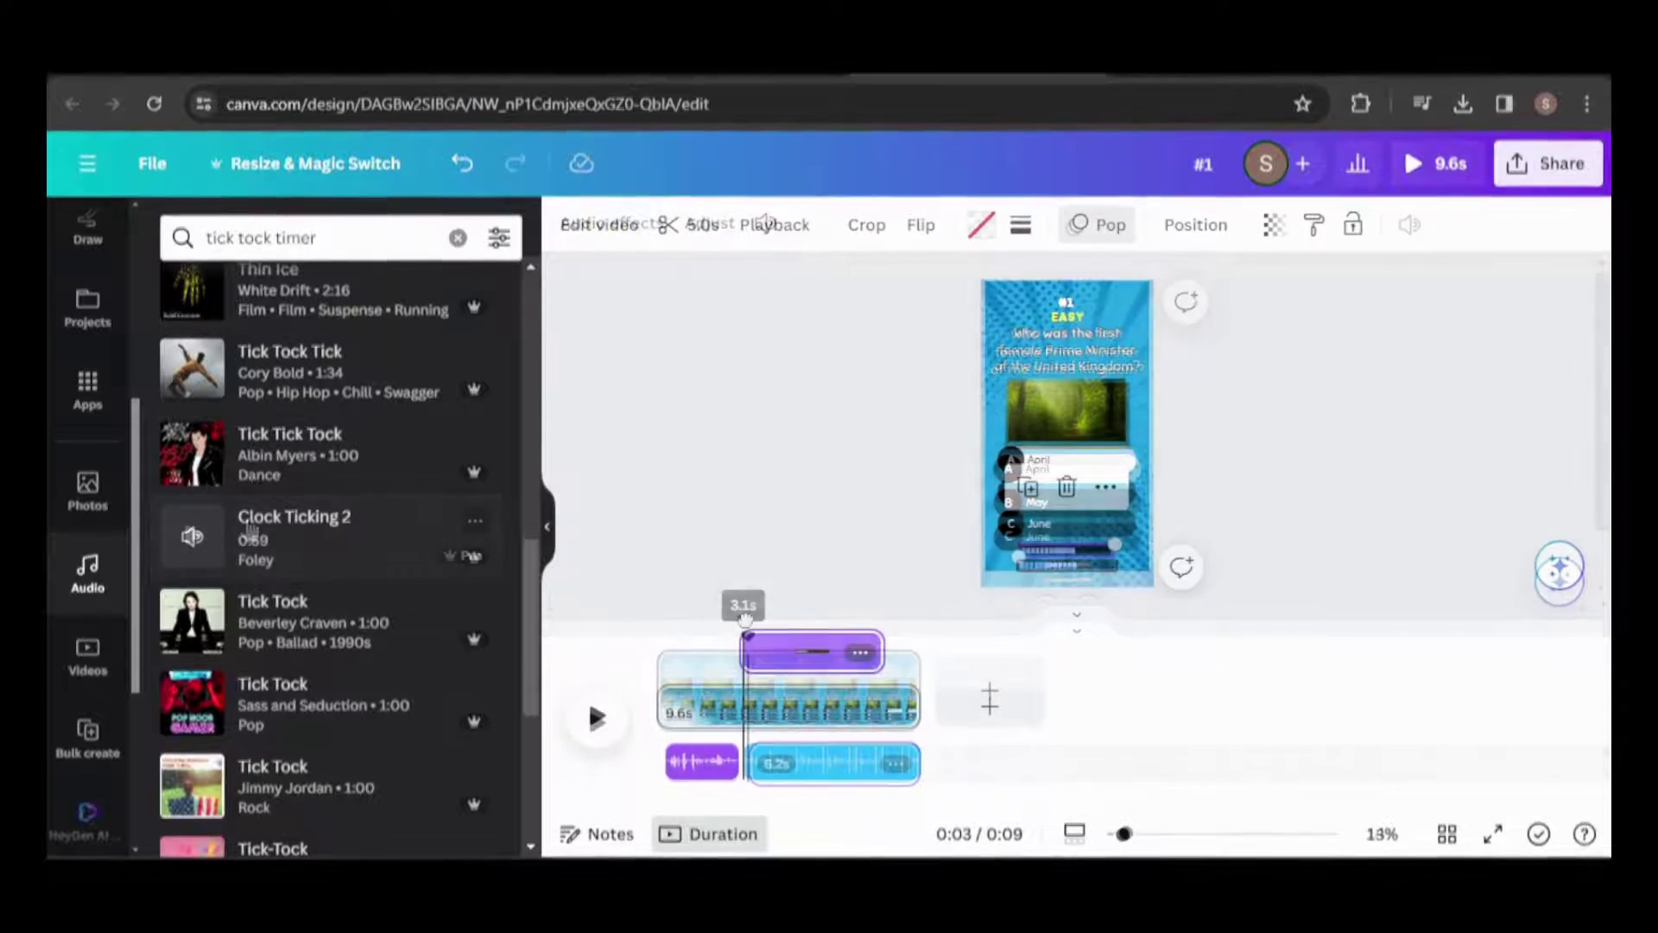
drag(746, 627, 891, 624)
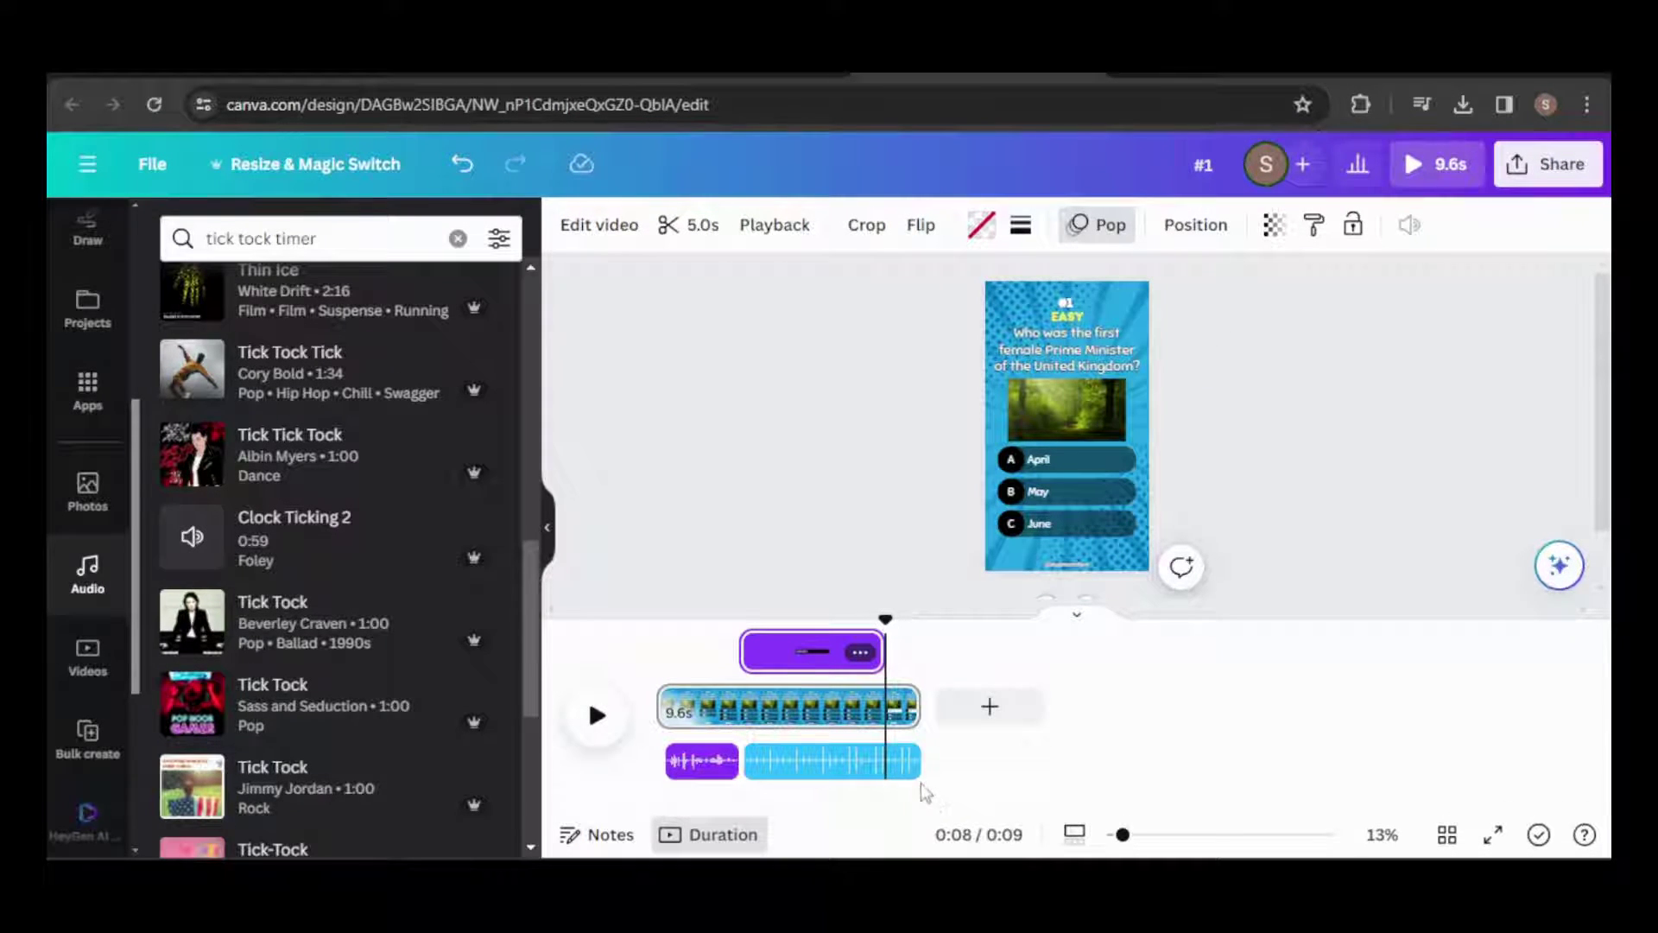
drag(911, 760, 885, 759)
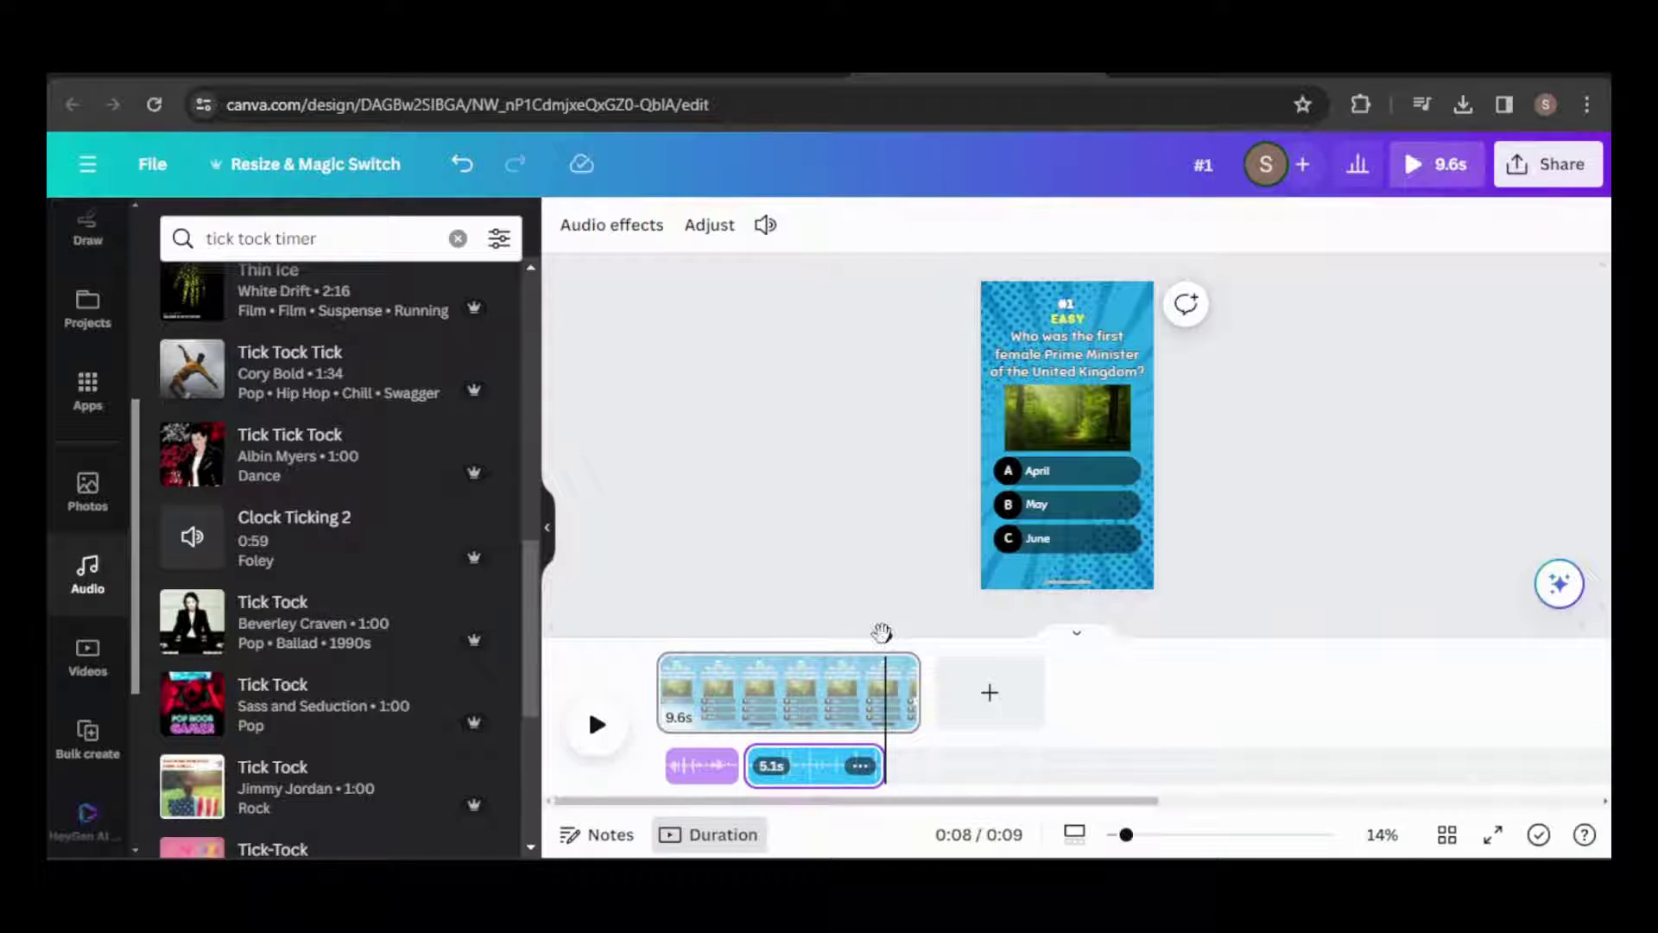
drag(884, 635, 845, 632)
click(459, 240)
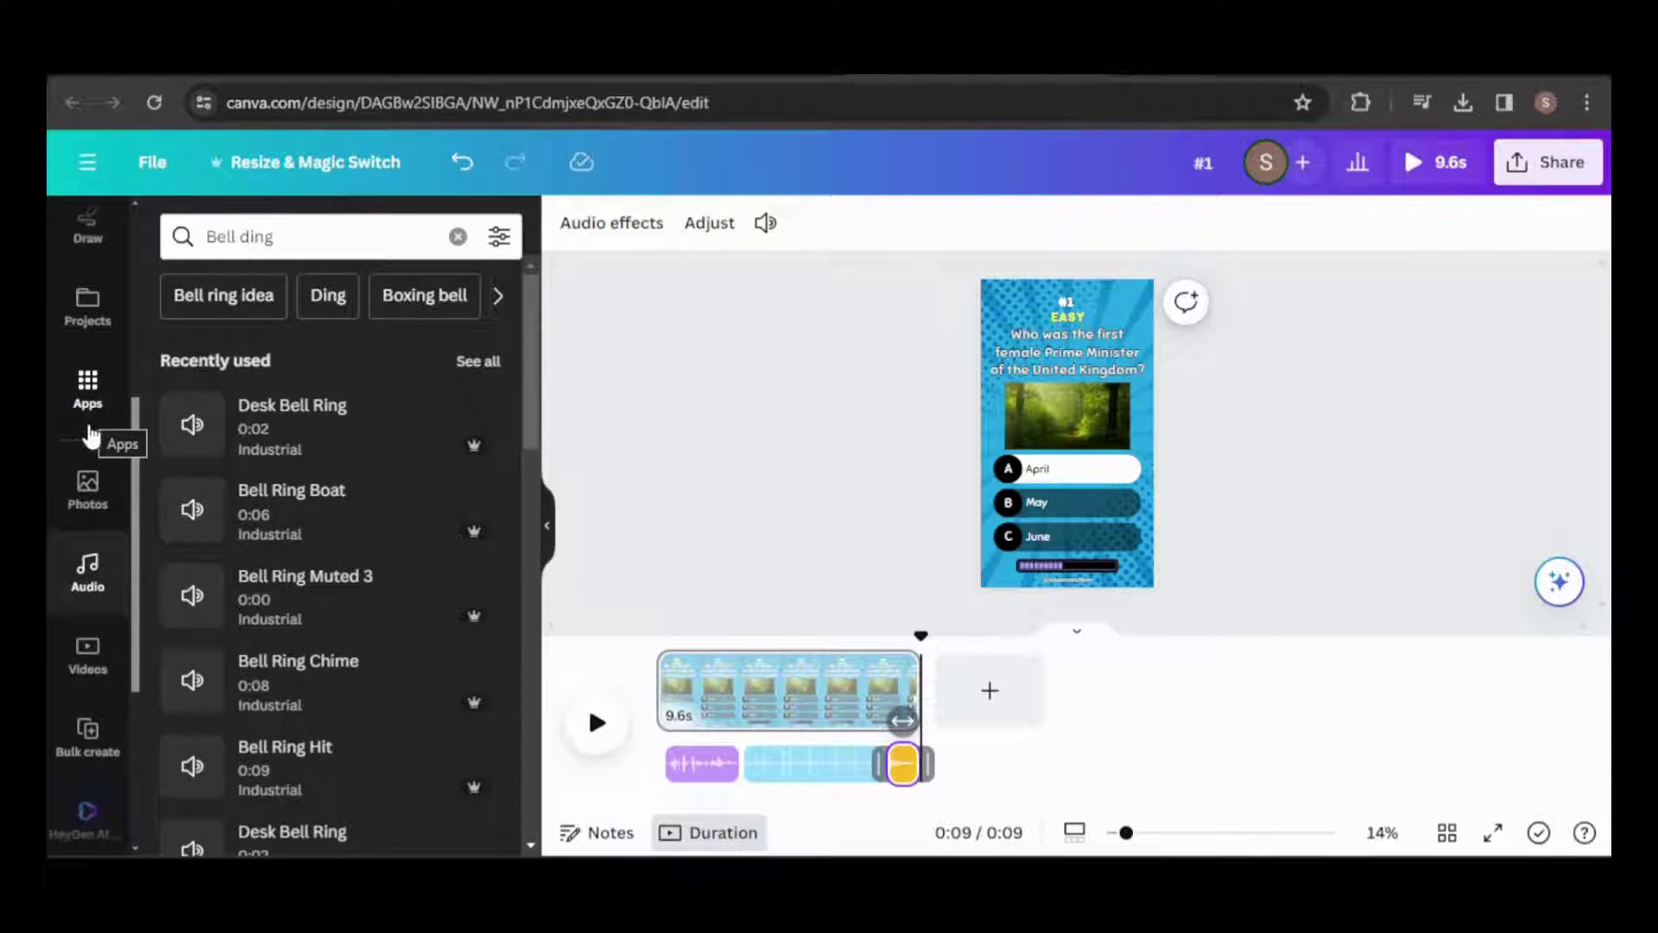
Start manual data entry in Bulk create and copy the ten-question history quiz table from the ChatGPT conversation.
click(90, 734)
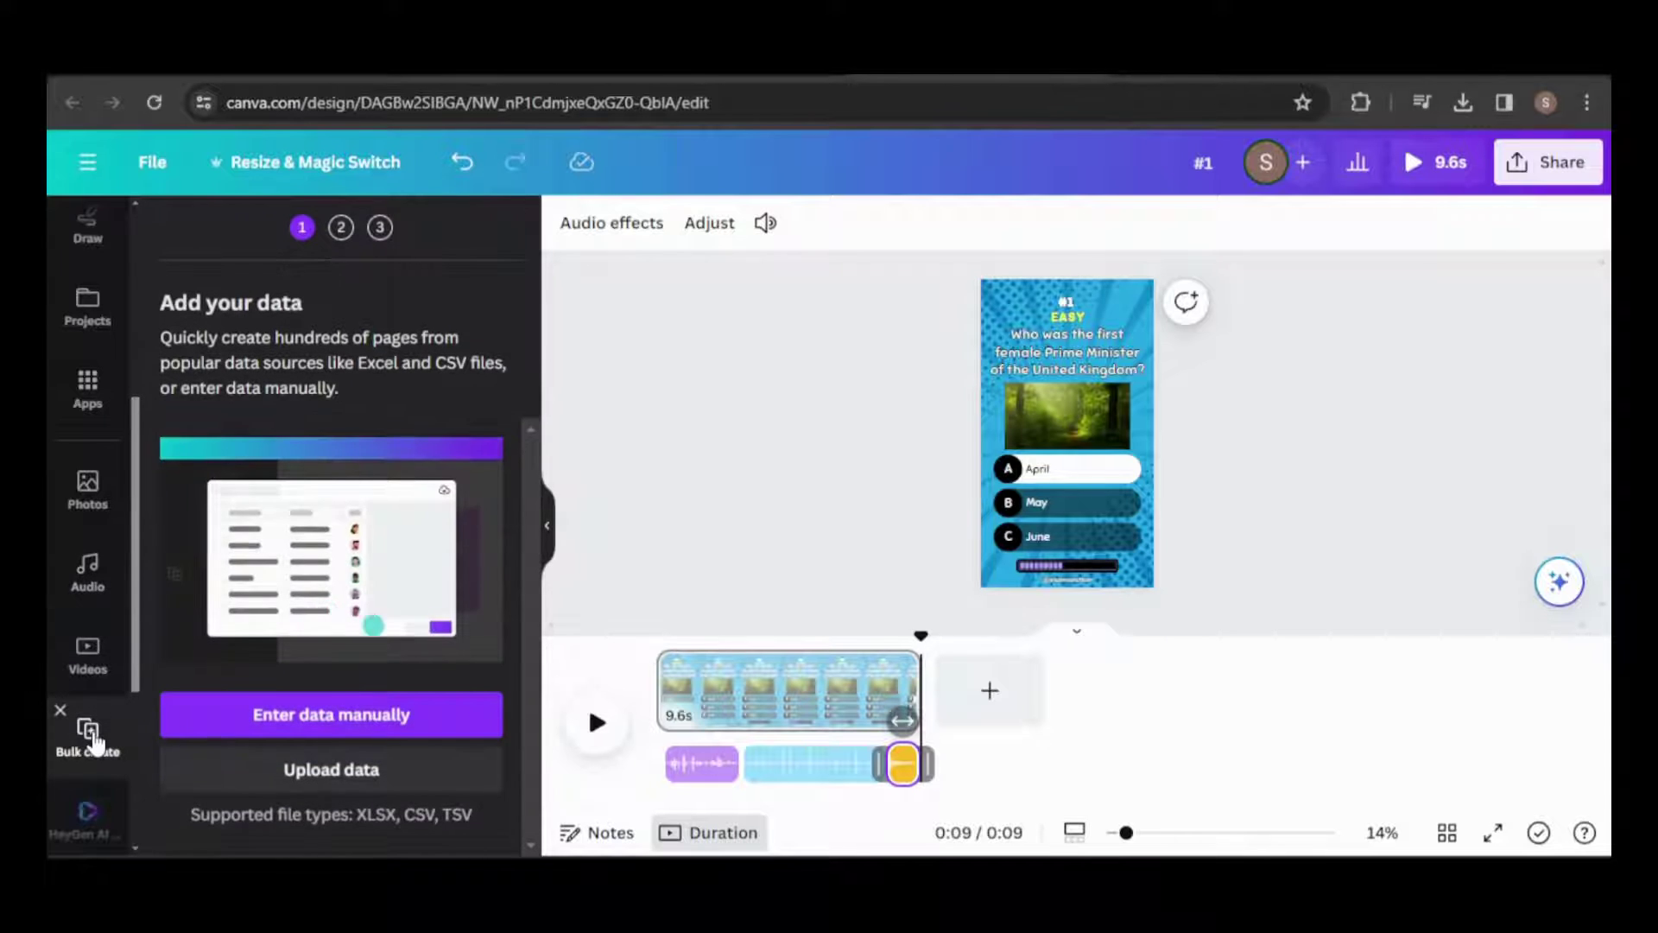
click(286, 712)
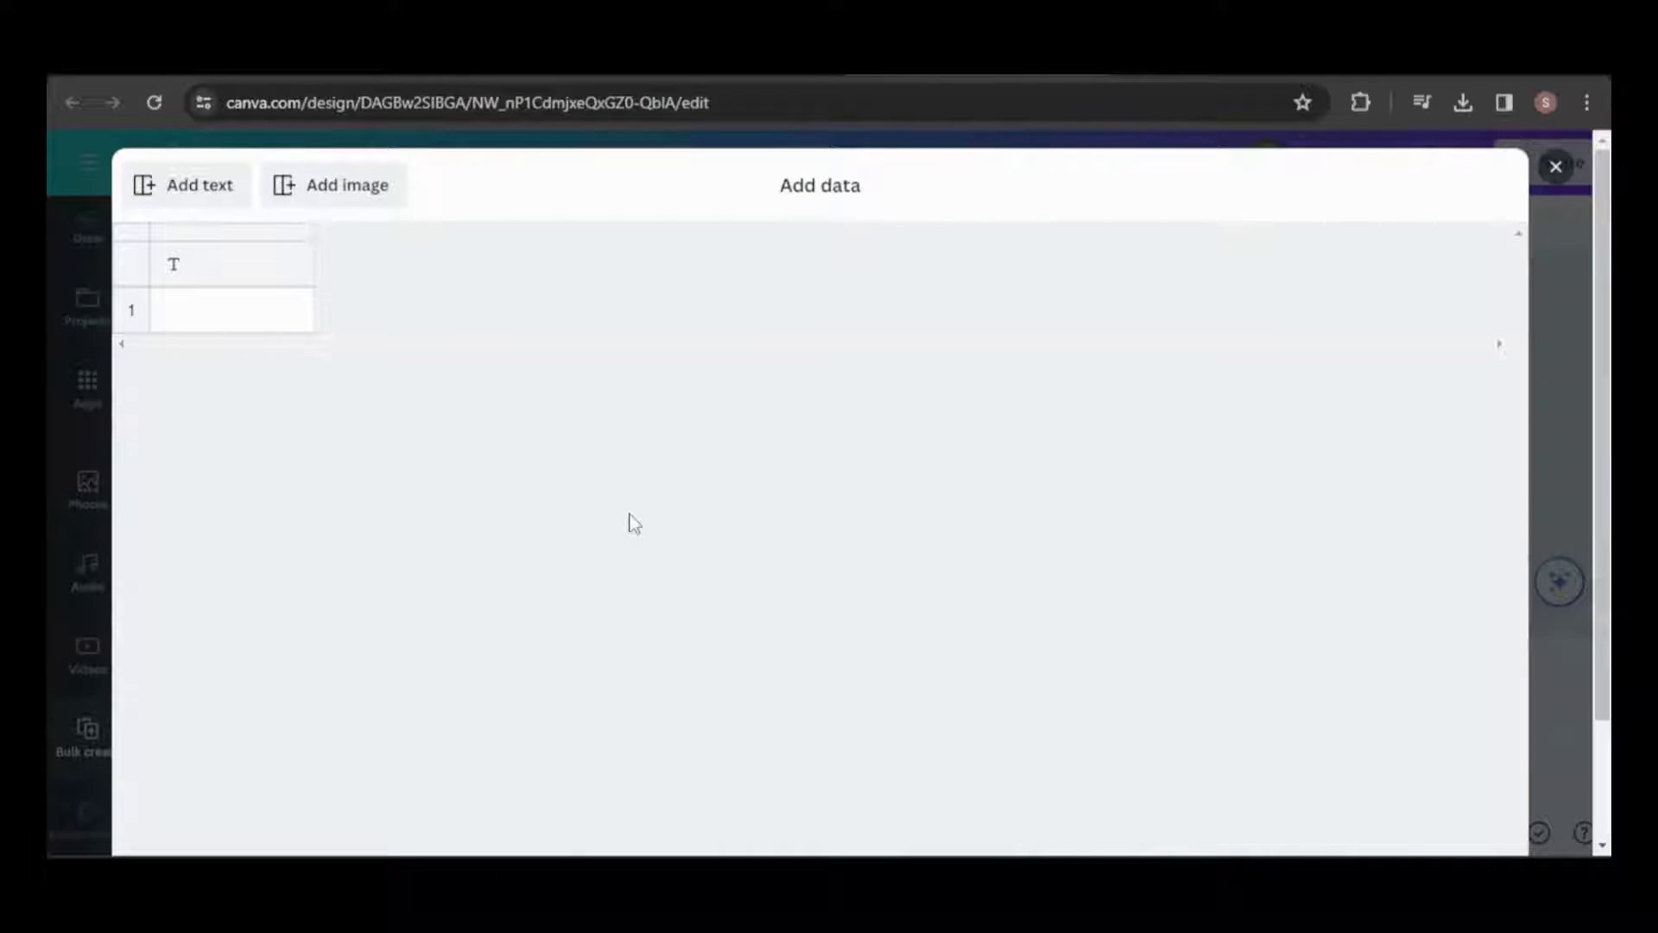
click(1176, 78)
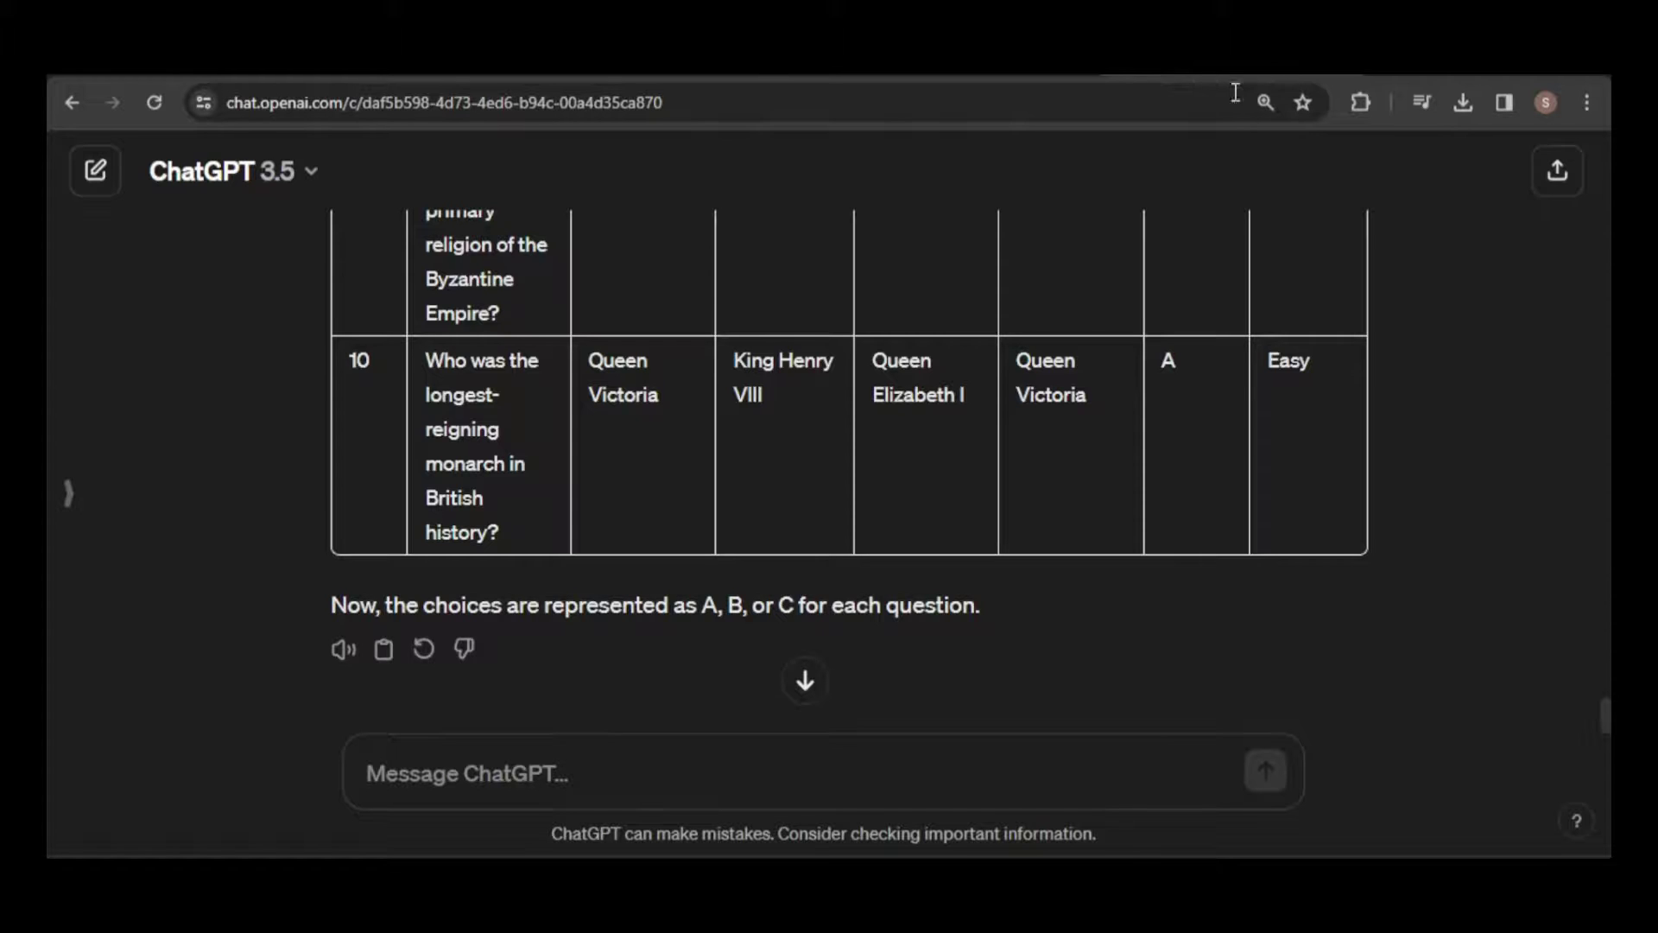
scroll(1330, 434, up, 15)
drag(295, 340, 1249, 475)
right_click(1302, 367)
click(1111, 390)
Return to Canva, paste the quiz table into the Bulk create data grid from the header cell and finish the data entry.
click(708, 78)
right_click(255, 276)
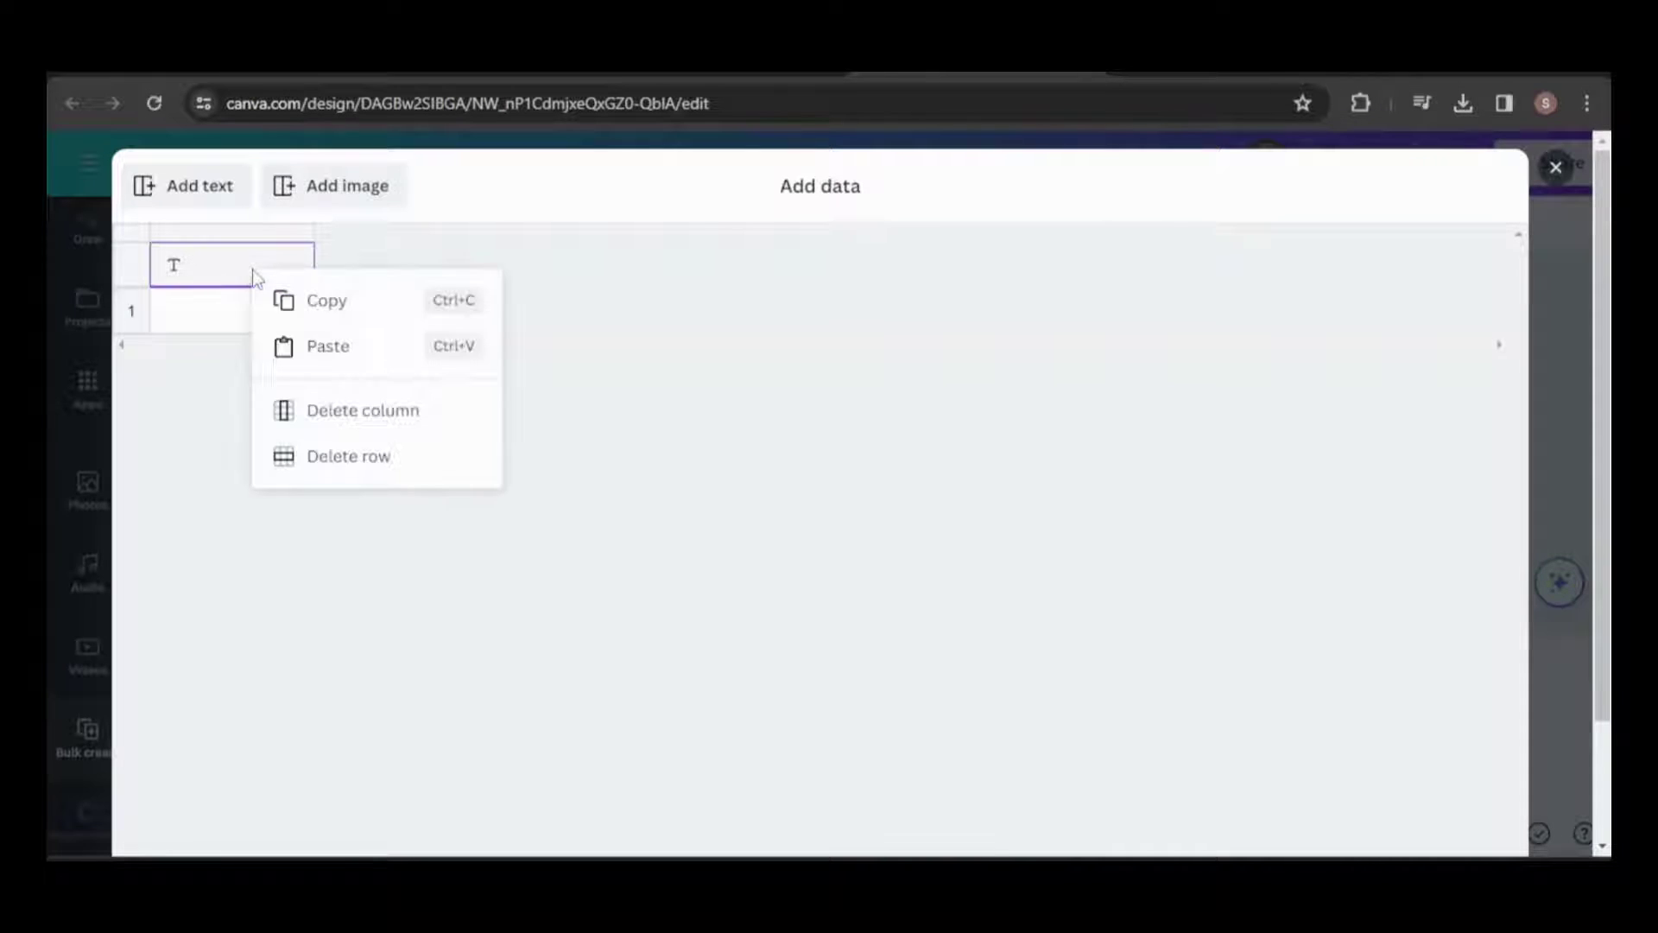
click(302, 344)
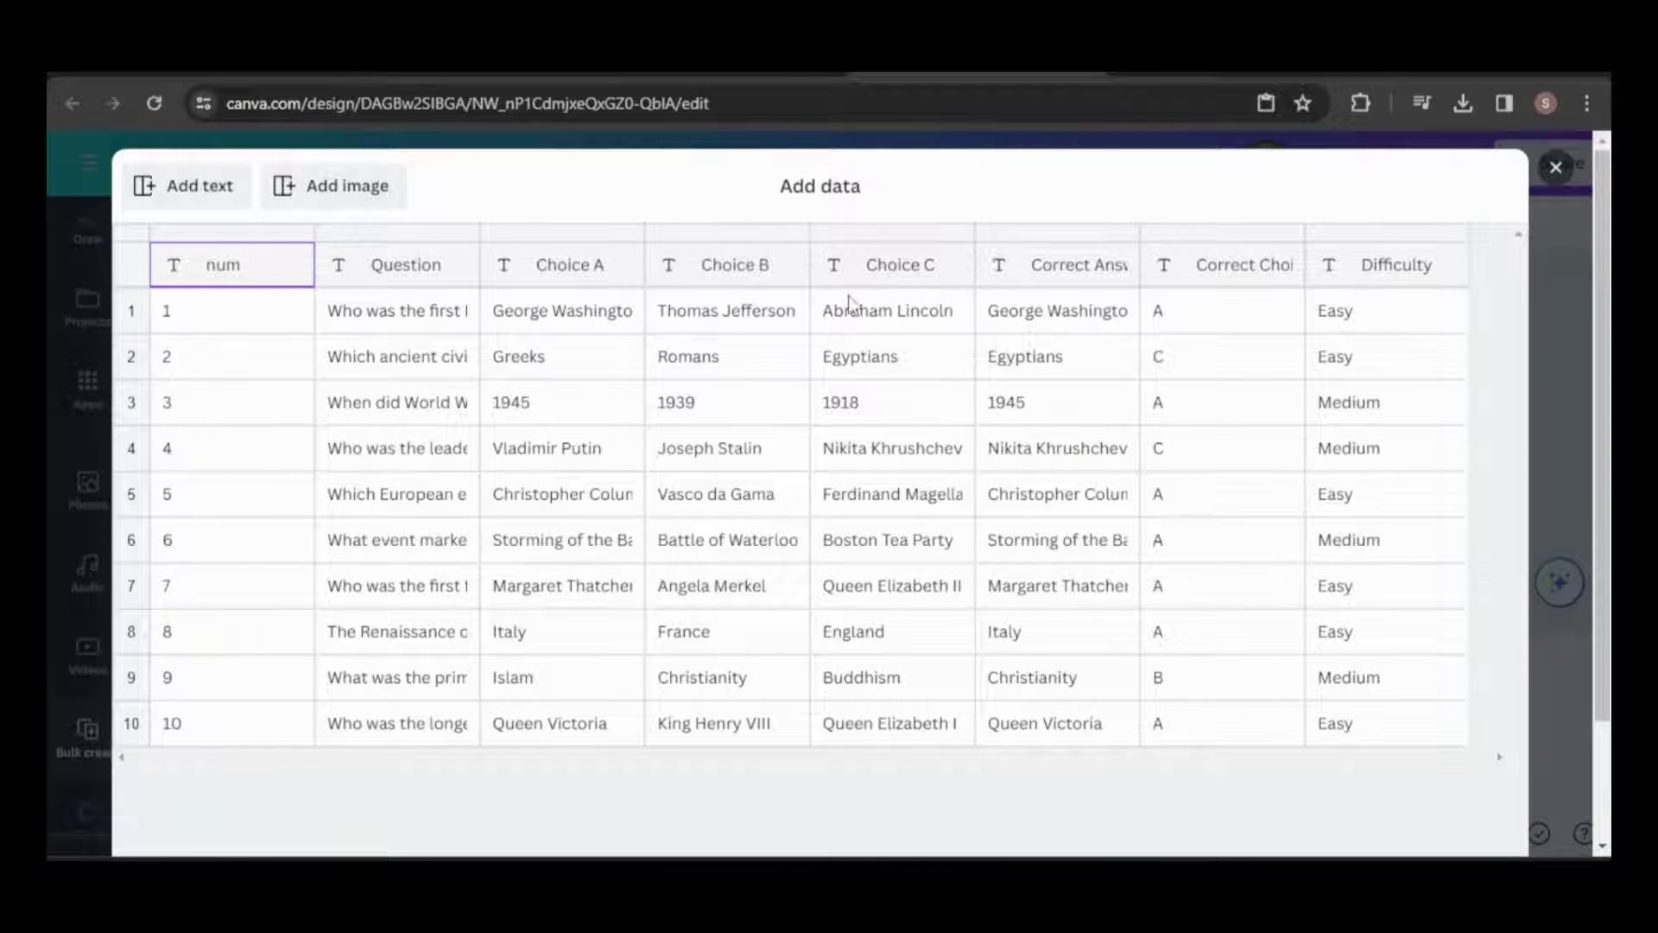
scroll(1523, 556, down, 3)
click(1469, 792)
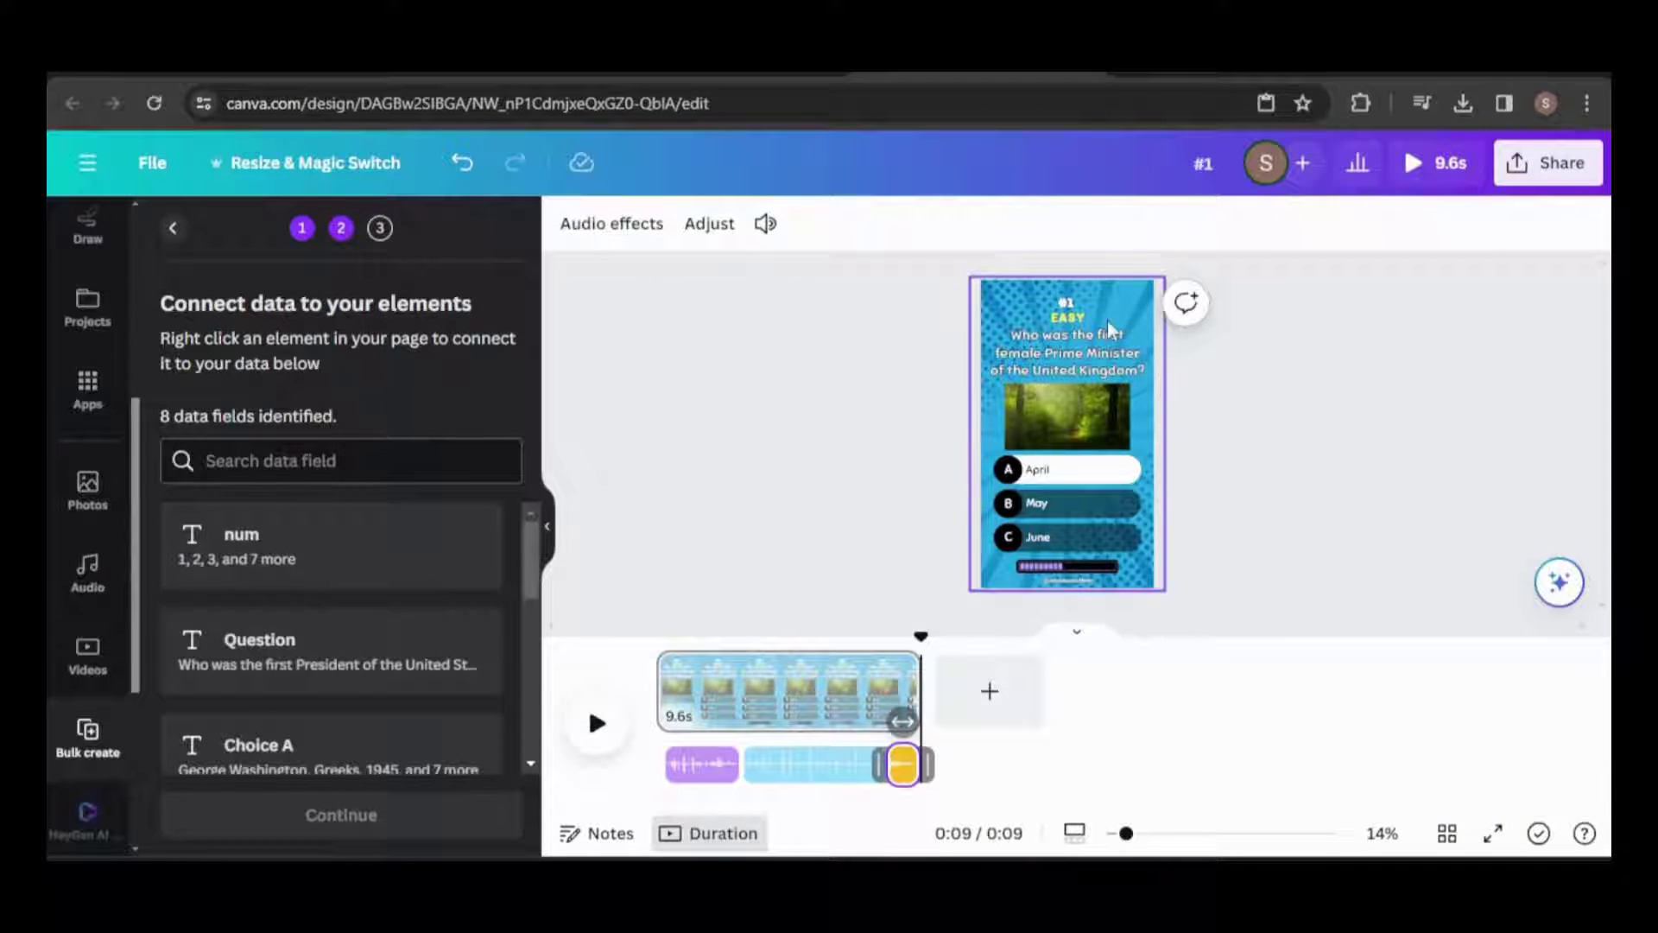
Connect the page's number, difficulty and question texts to the num, Difficulty and Question data fields.
click(1066, 304)
right_click(1067, 307)
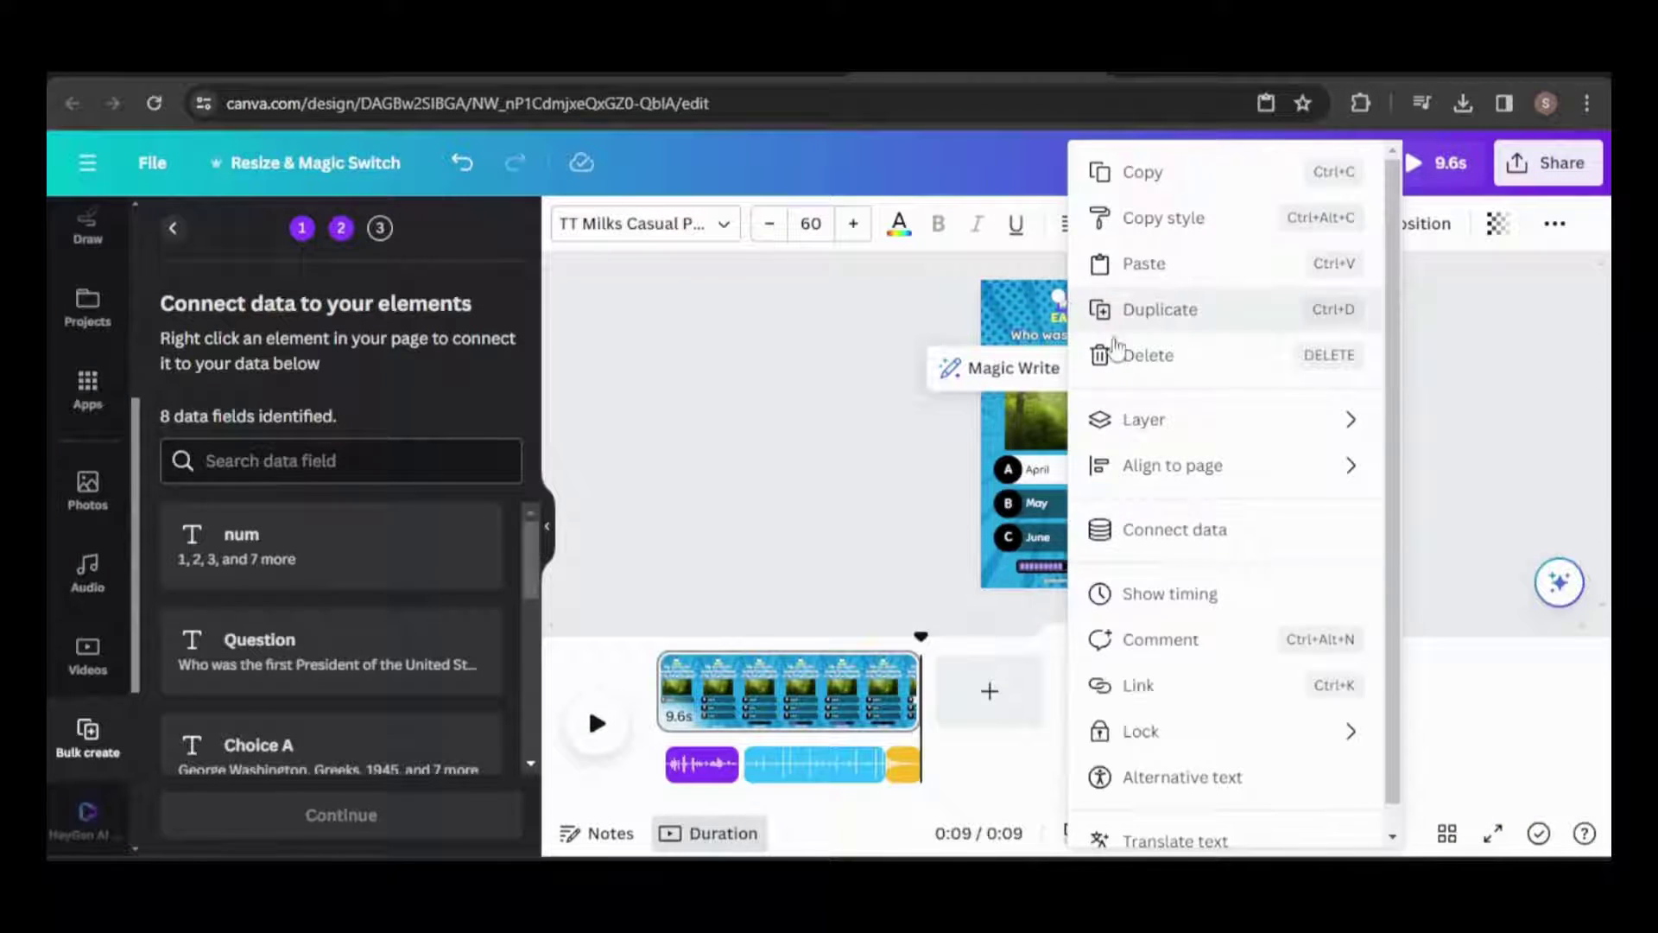
click(1157, 531)
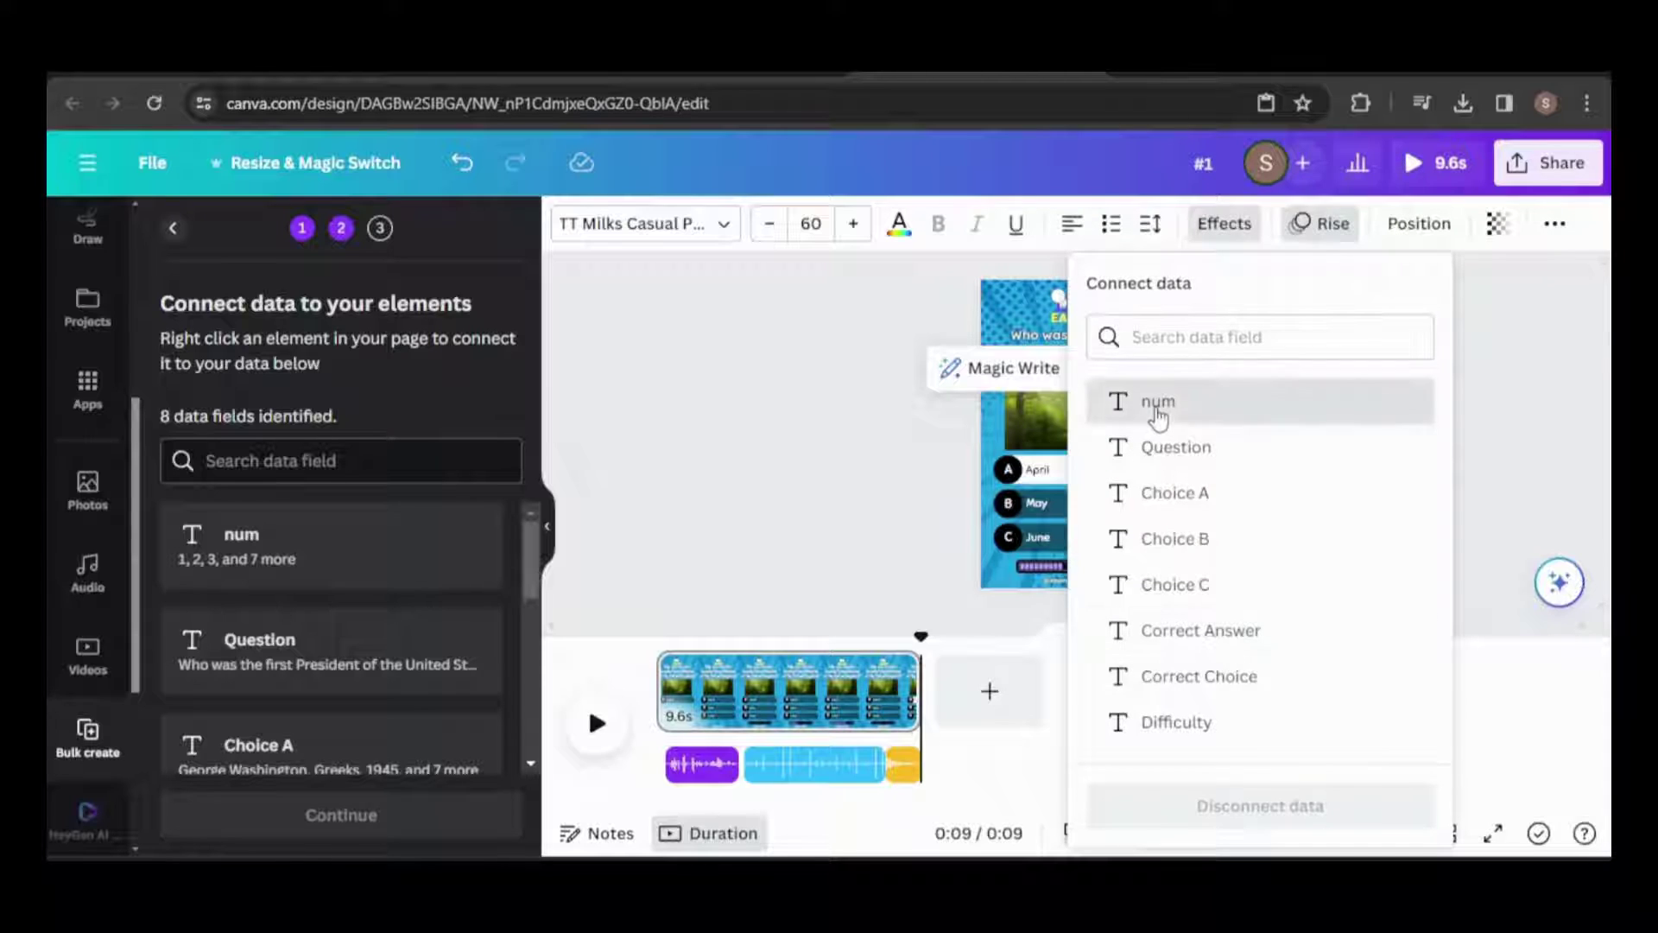
click(1157, 406)
click(1069, 327)
right_click(1069, 327)
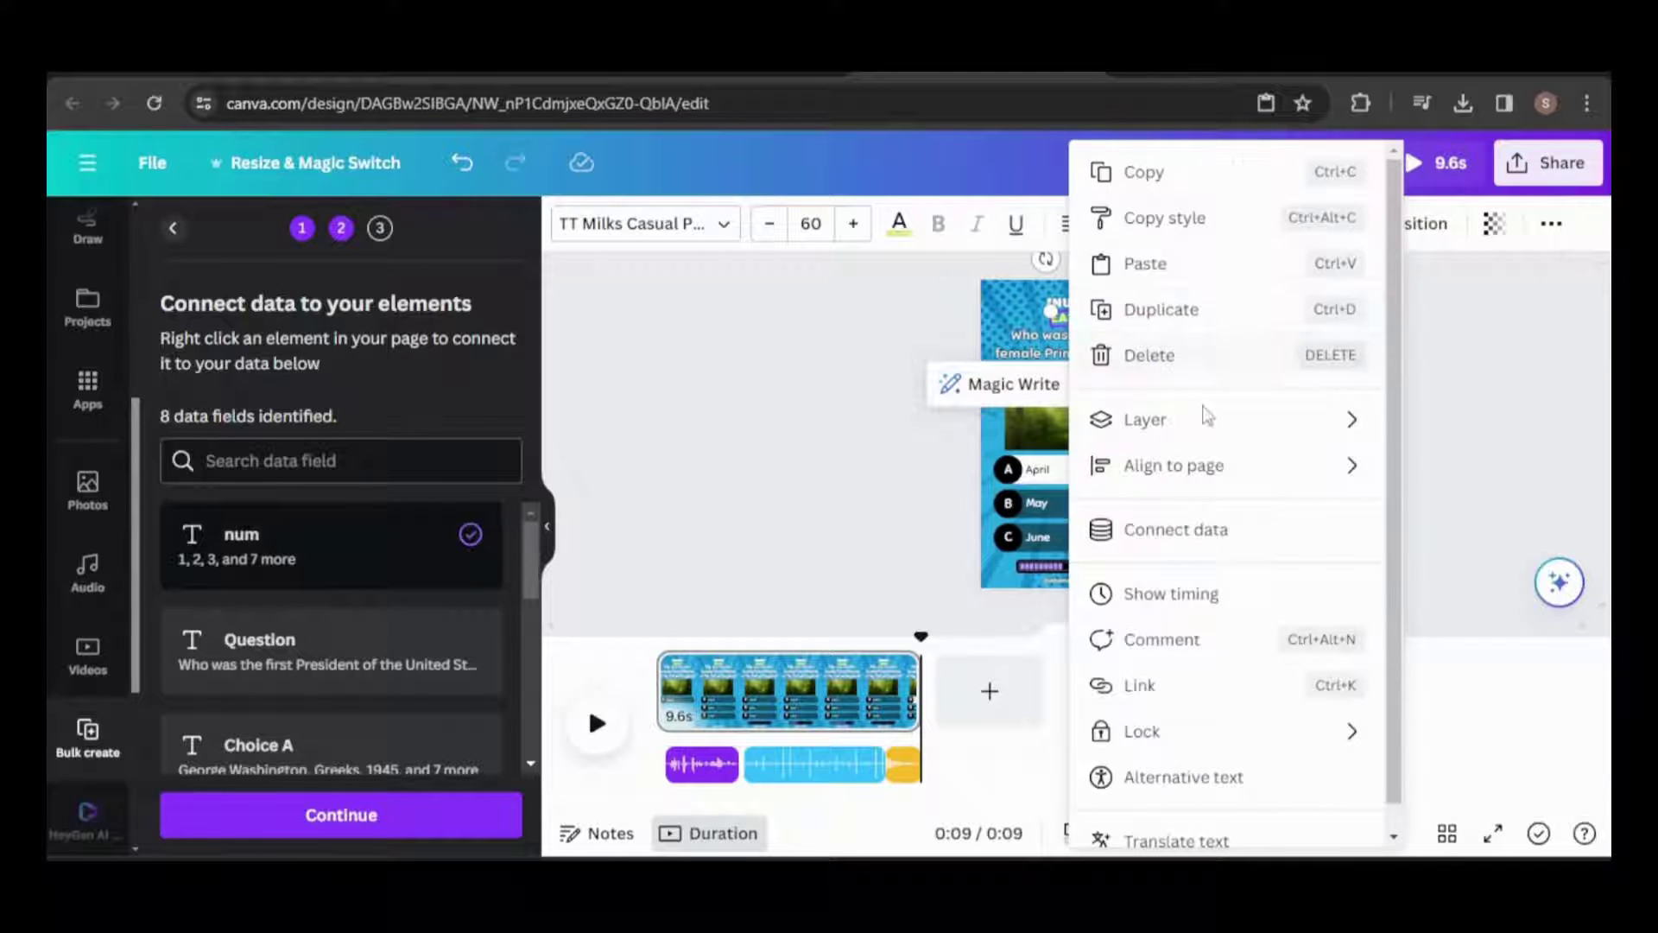
click(1153, 530)
click(1177, 722)
right_click(1058, 344)
click(1151, 530)
click(1177, 447)
Connect the white answer copy's letter to Correct Choice and its text to Correct Answer.
click(1106, 473)
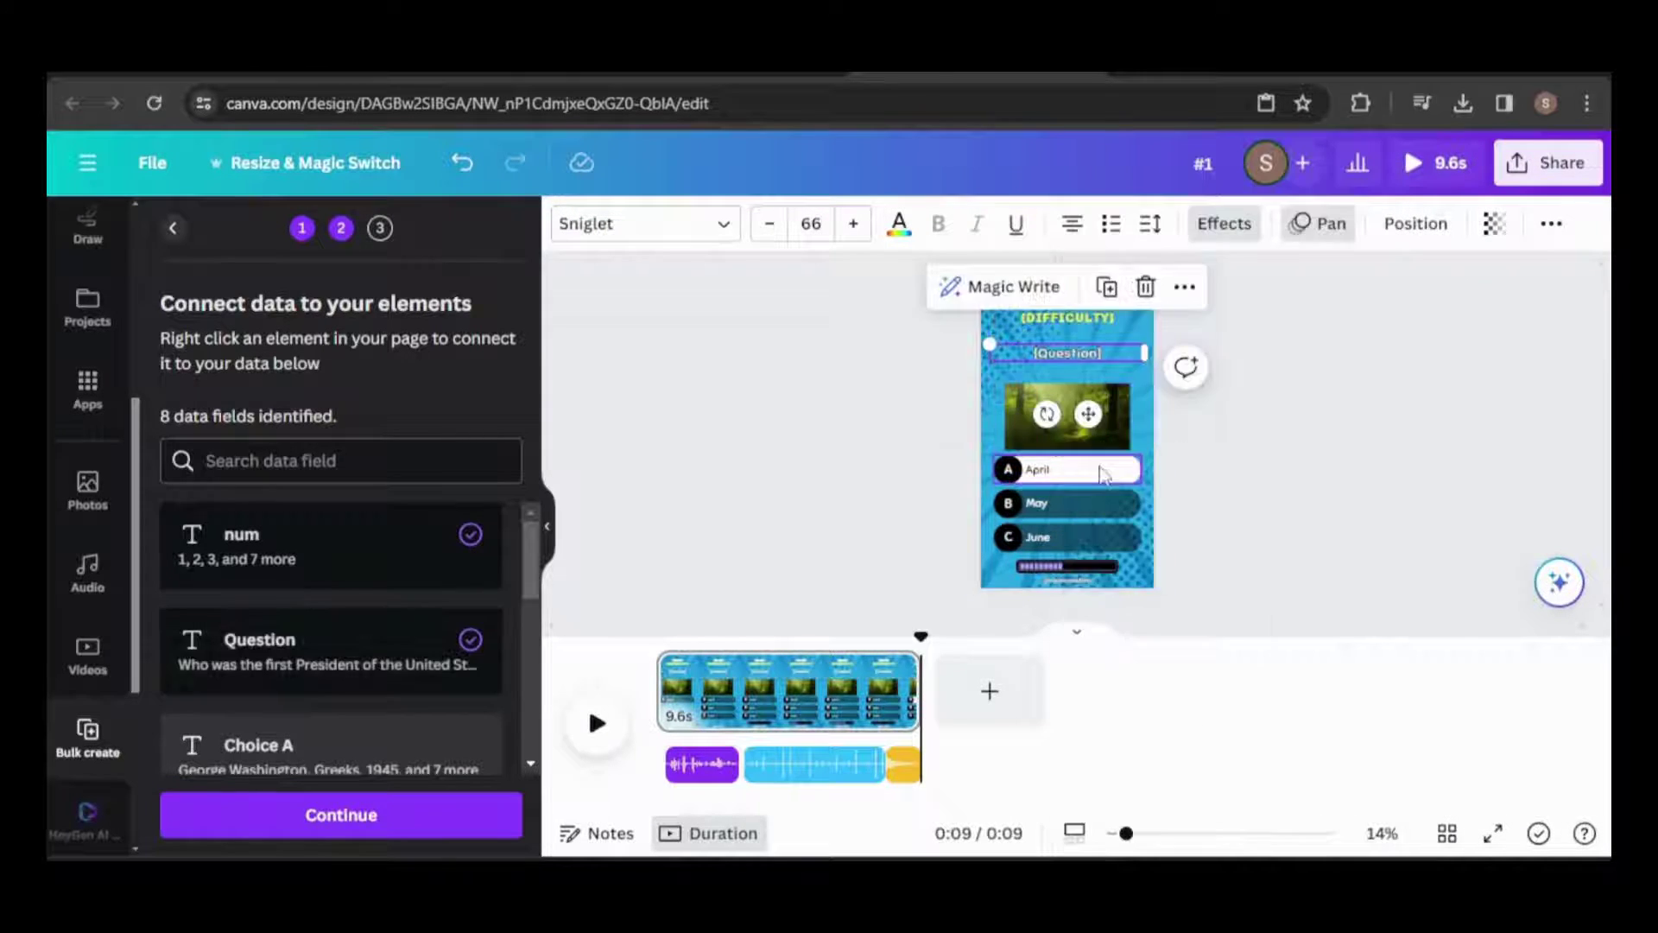
right_click(1008, 470)
click(1090, 530)
click(1163, 682)
click(1170, 629)
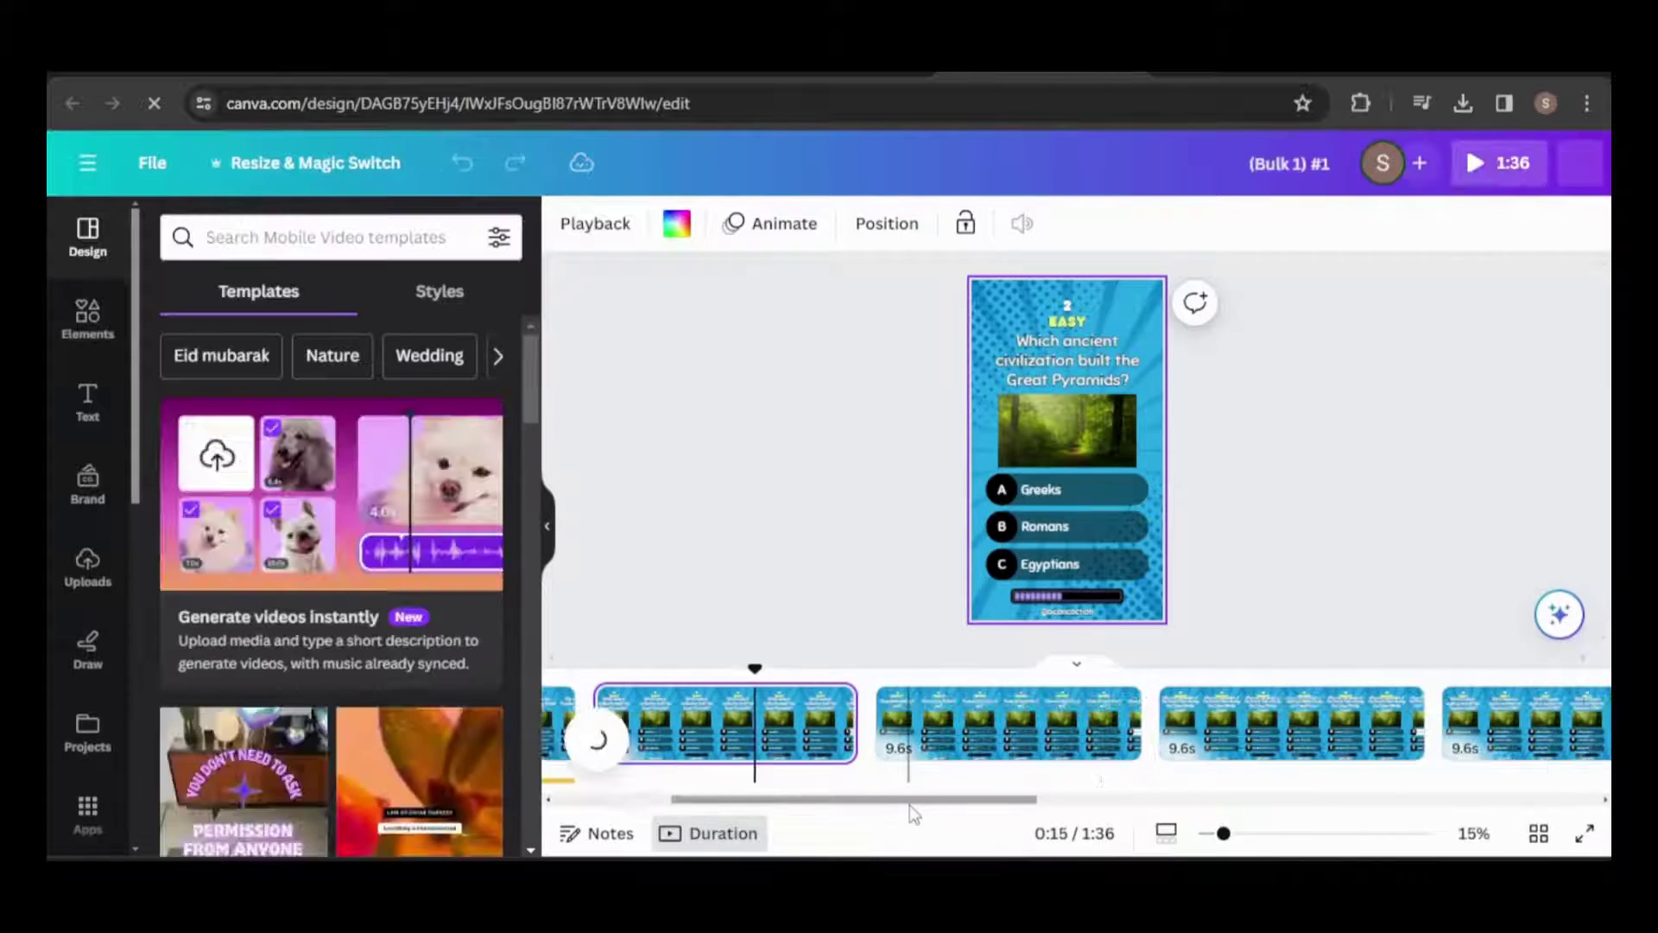
Ungroup the Christopher Columbus answer A on the fifth generated page and widen its text box.
drag(755, 750, 485, 691)
drag(658, 722, 956, 704)
scroll(956, 706, down, 5)
click(1171, 703)
click(1066, 499)
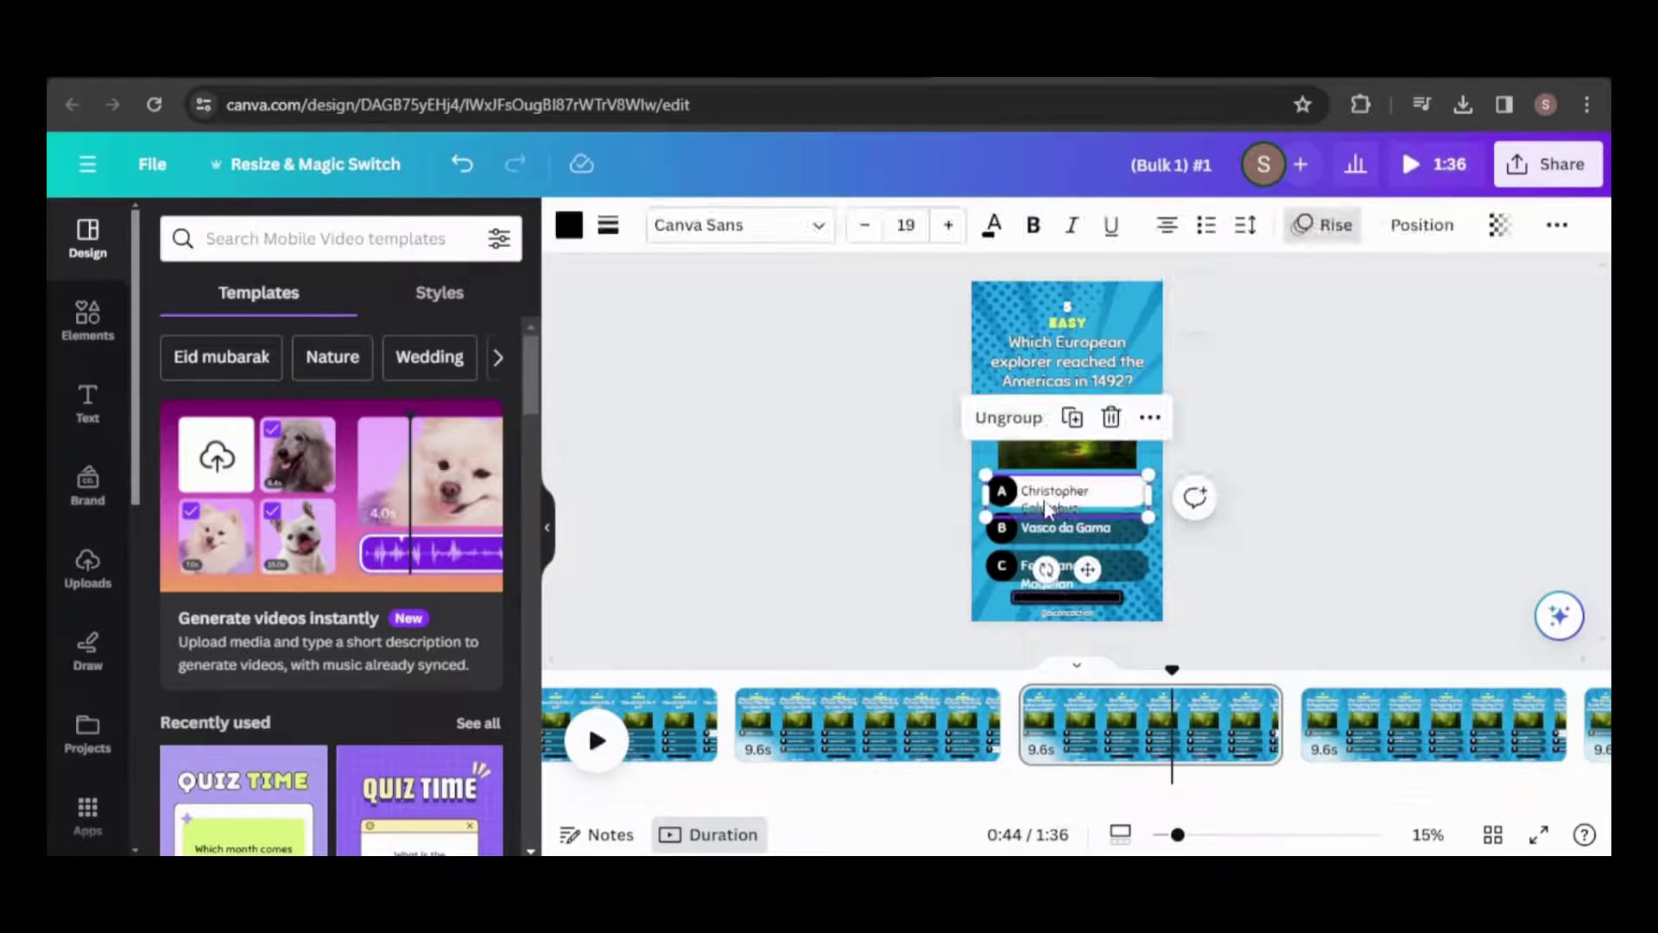
click(1009, 416)
click(1209, 449)
drag(1132, 498, 1149, 498)
click(1299, 507)
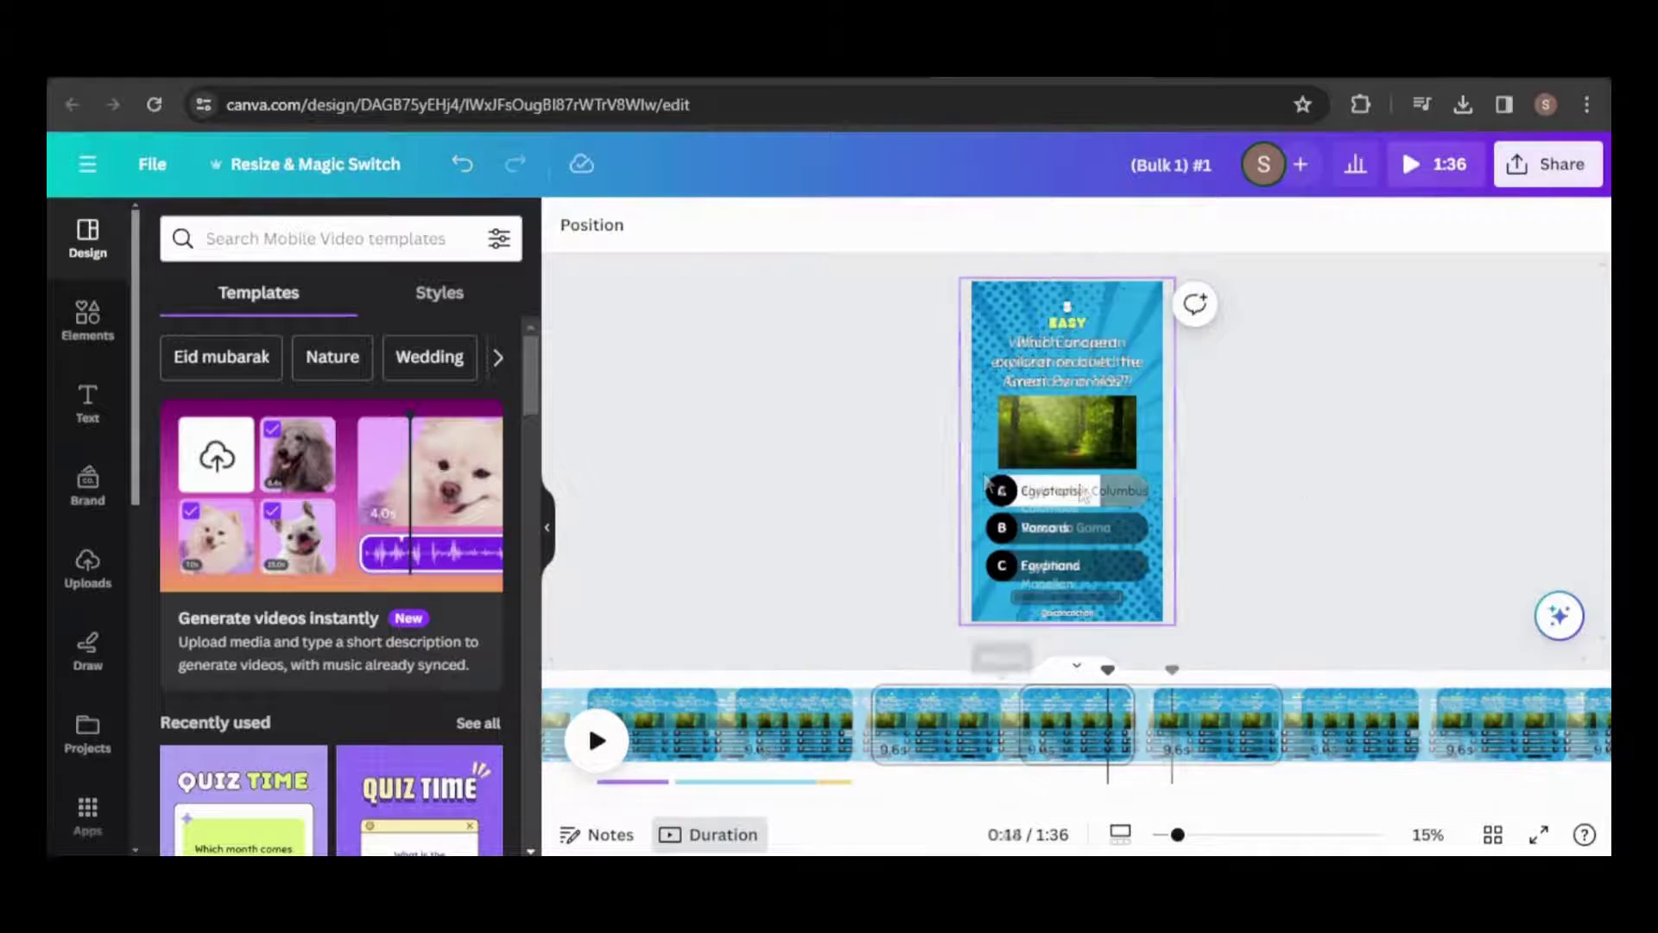
Move the white Egyptians answer on the second page over the dark answer C and adjust its position.
click(1082, 494)
drag(1064, 492, 1066, 560)
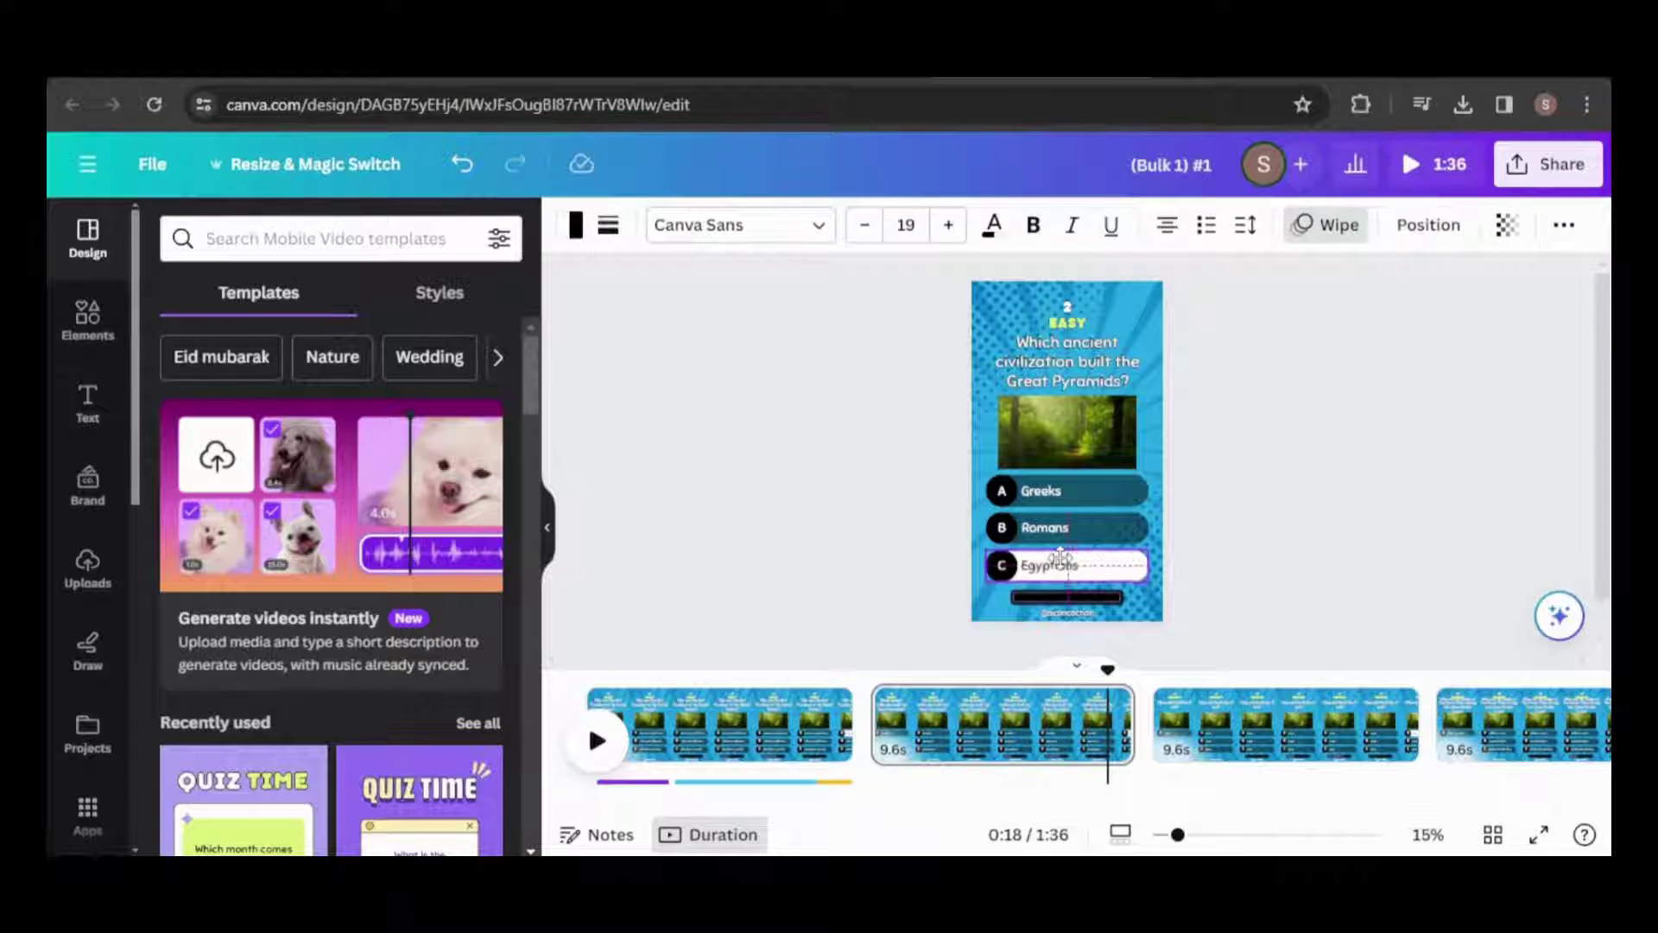
click(1249, 462)
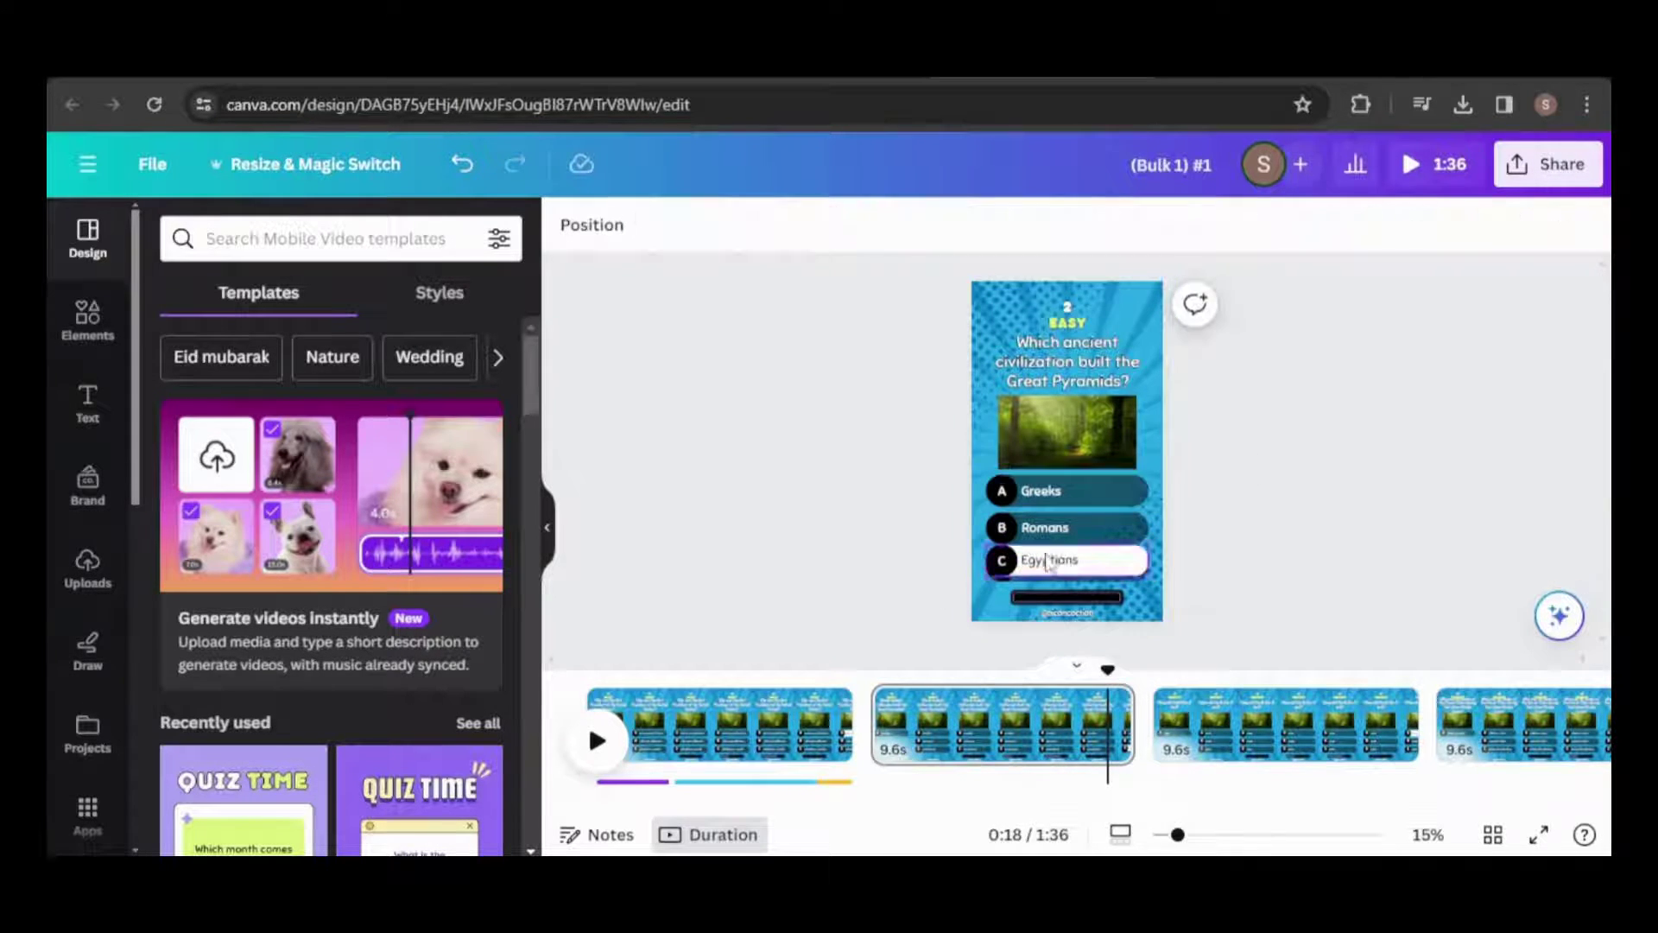
double_click(1050, 561)
click(1111, 562)
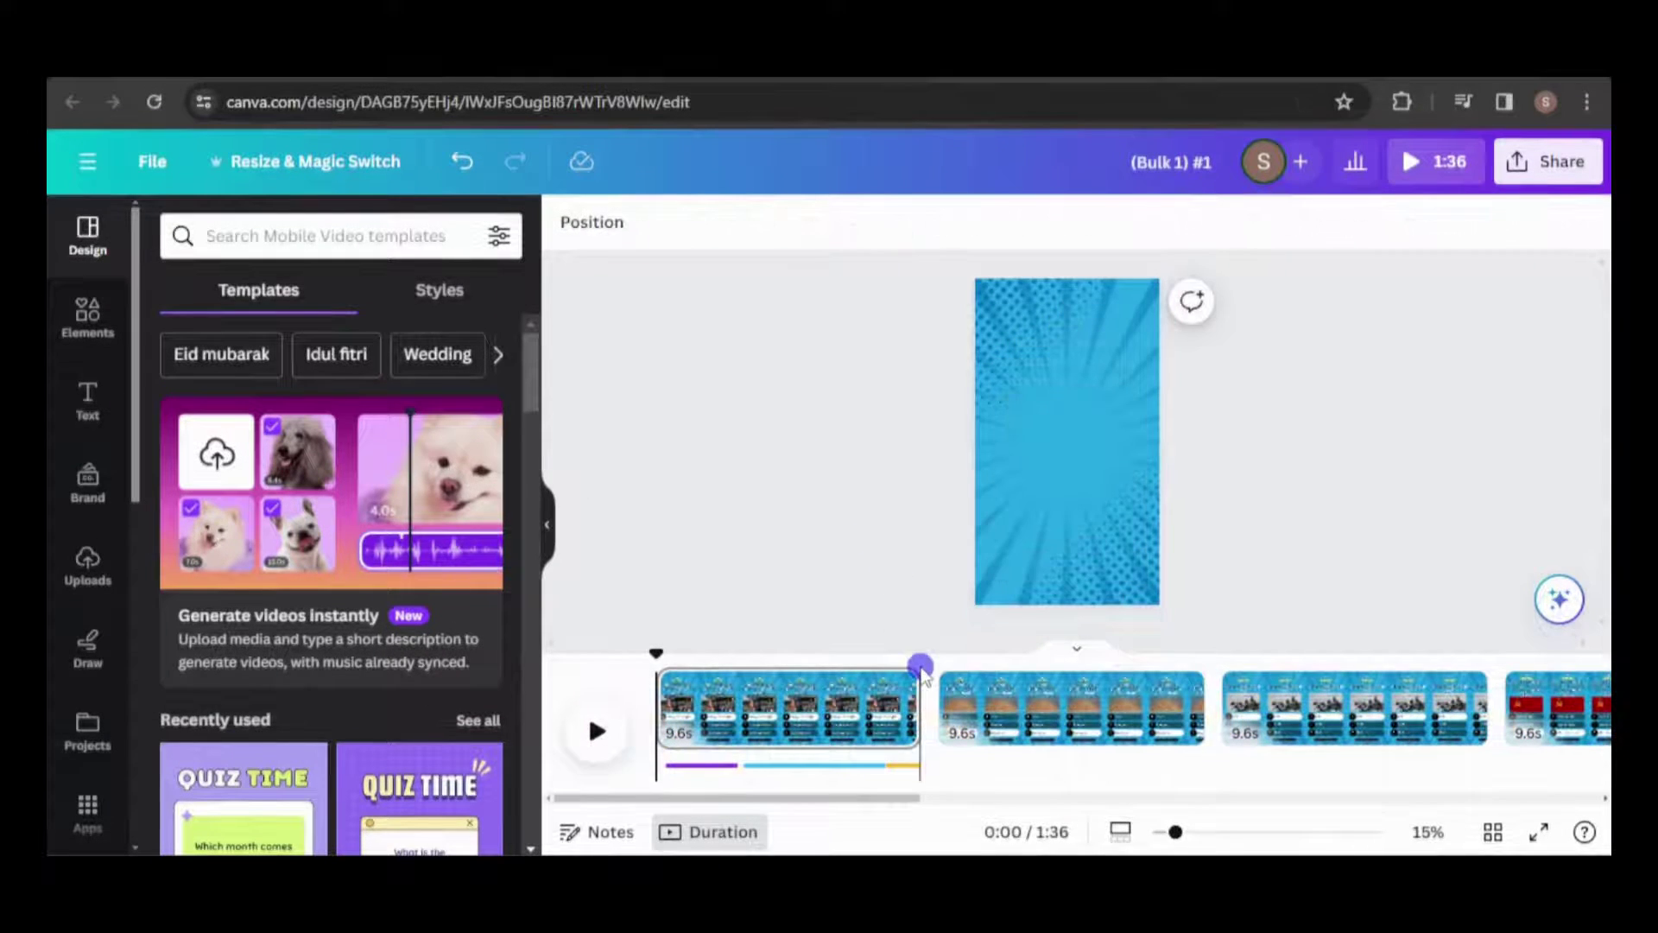
Apply the Dissolve transition between all pages.
mouse_move(940, 696)
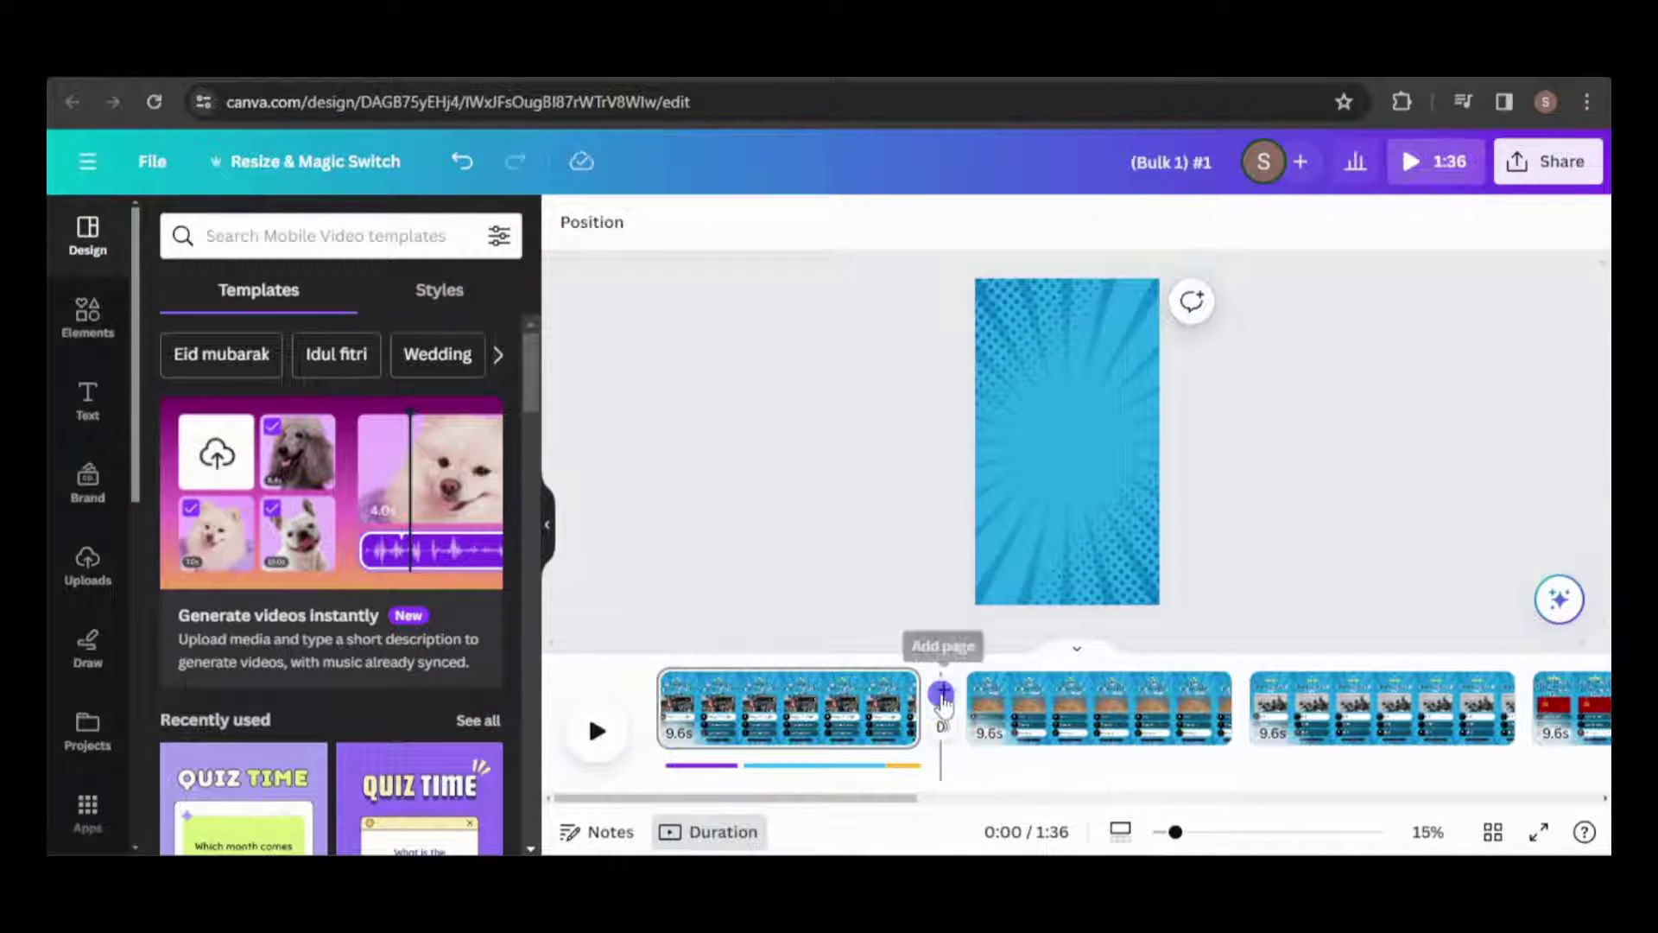
click(945, 725)
click(944, 725)
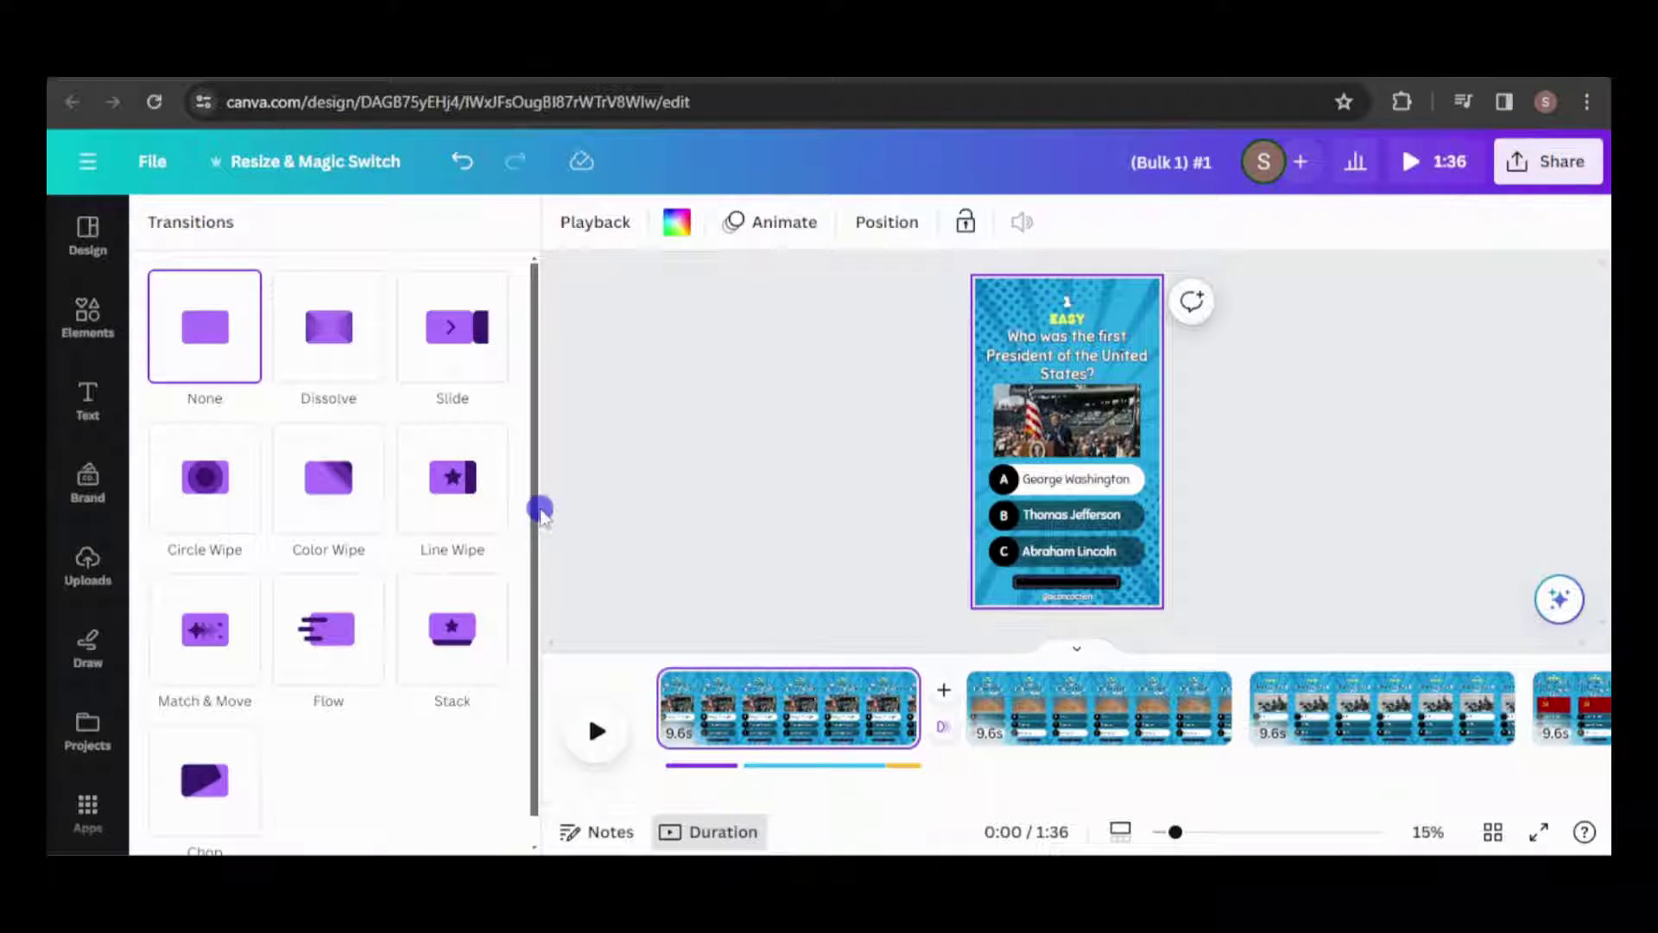
click(325, 354)
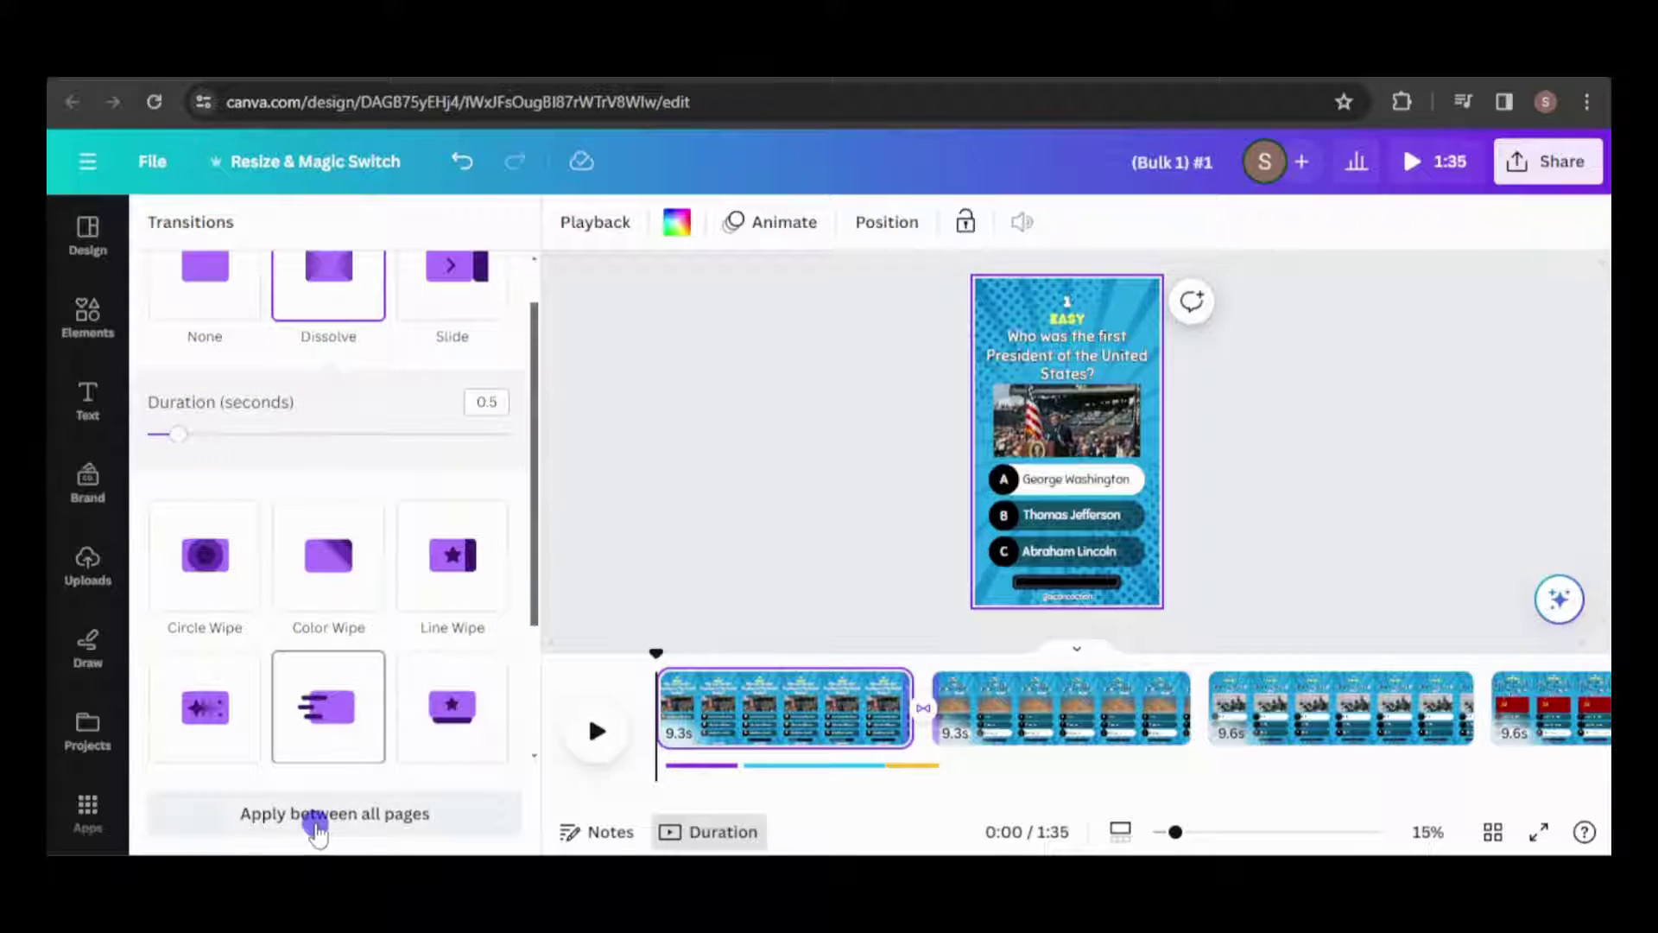
click(319, 831)
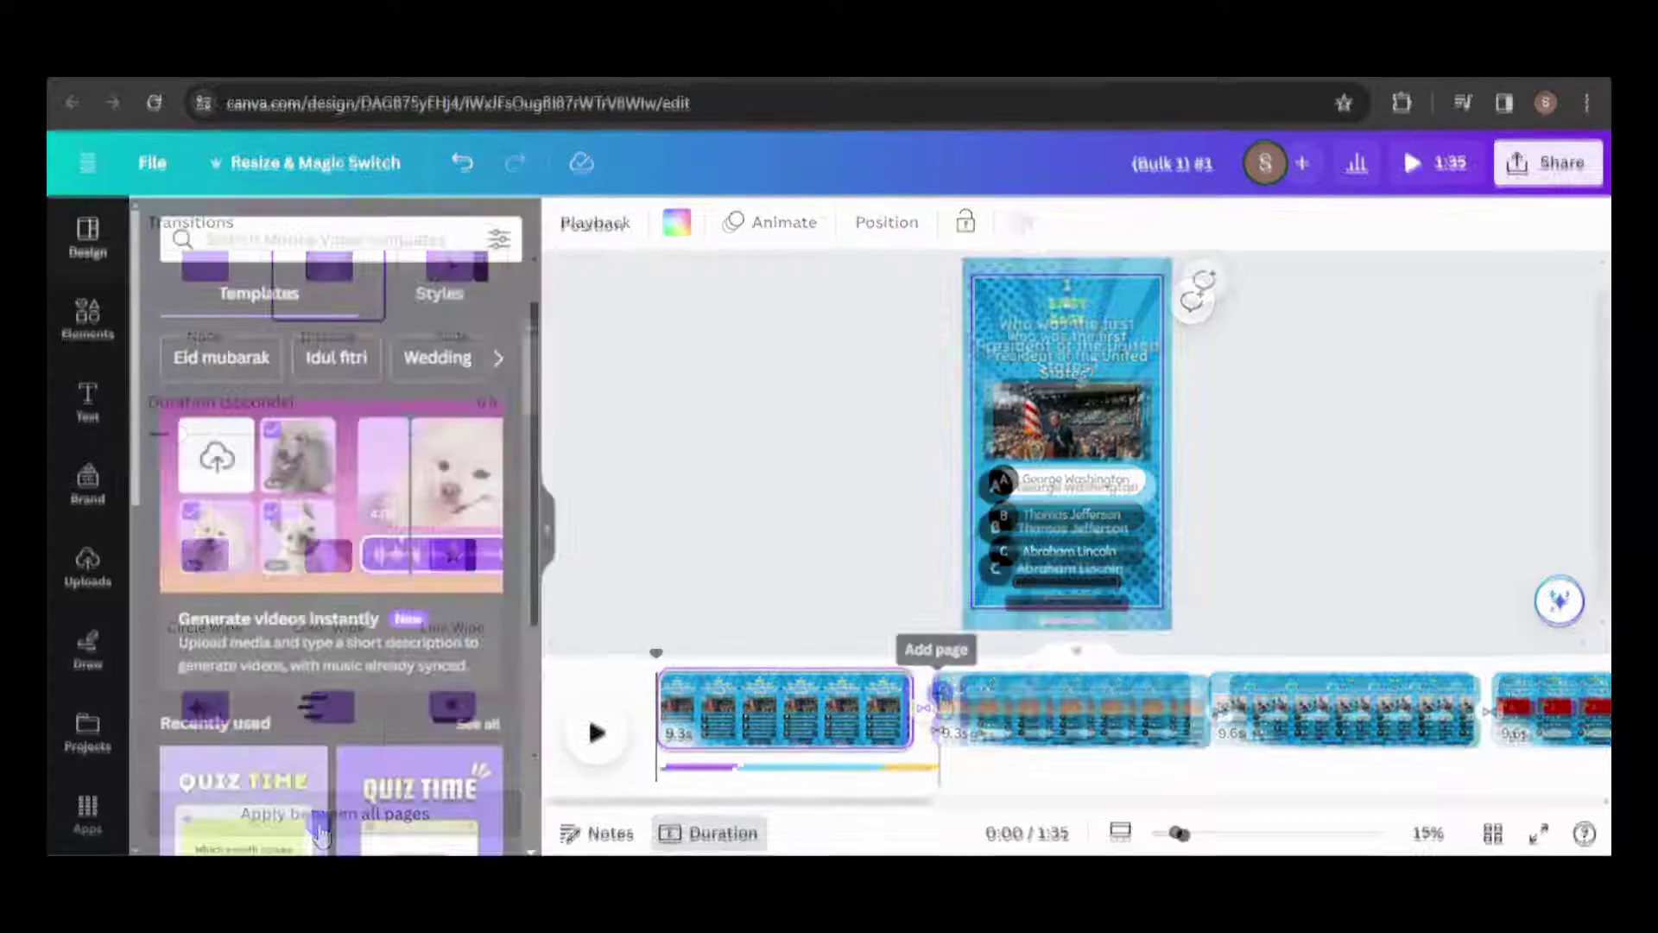
Add a blank page at the start of the video and set the 29-second glowing blue car clip from the "Smart" video search as its background.
click(936, 691)
drag(1019, 720, 832, 732)
scroll(87, 604, down, 5)
click(77, 672)
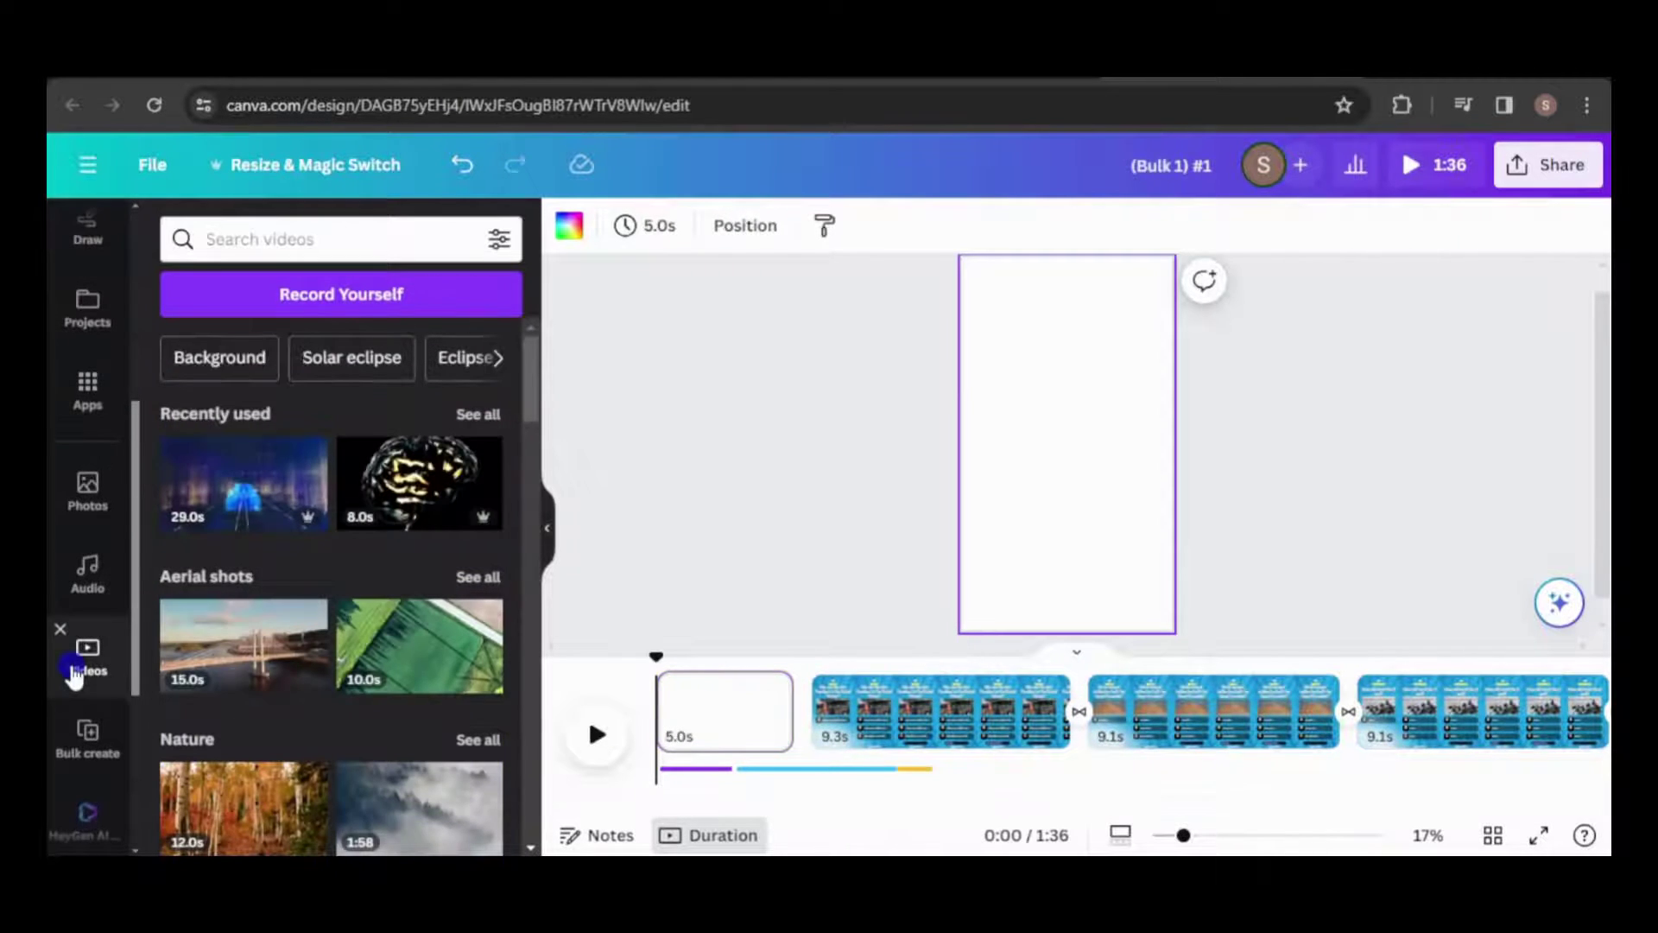
click(350, 223)
text(genius)
key(Return)
drag(244, 427, 950, 434)
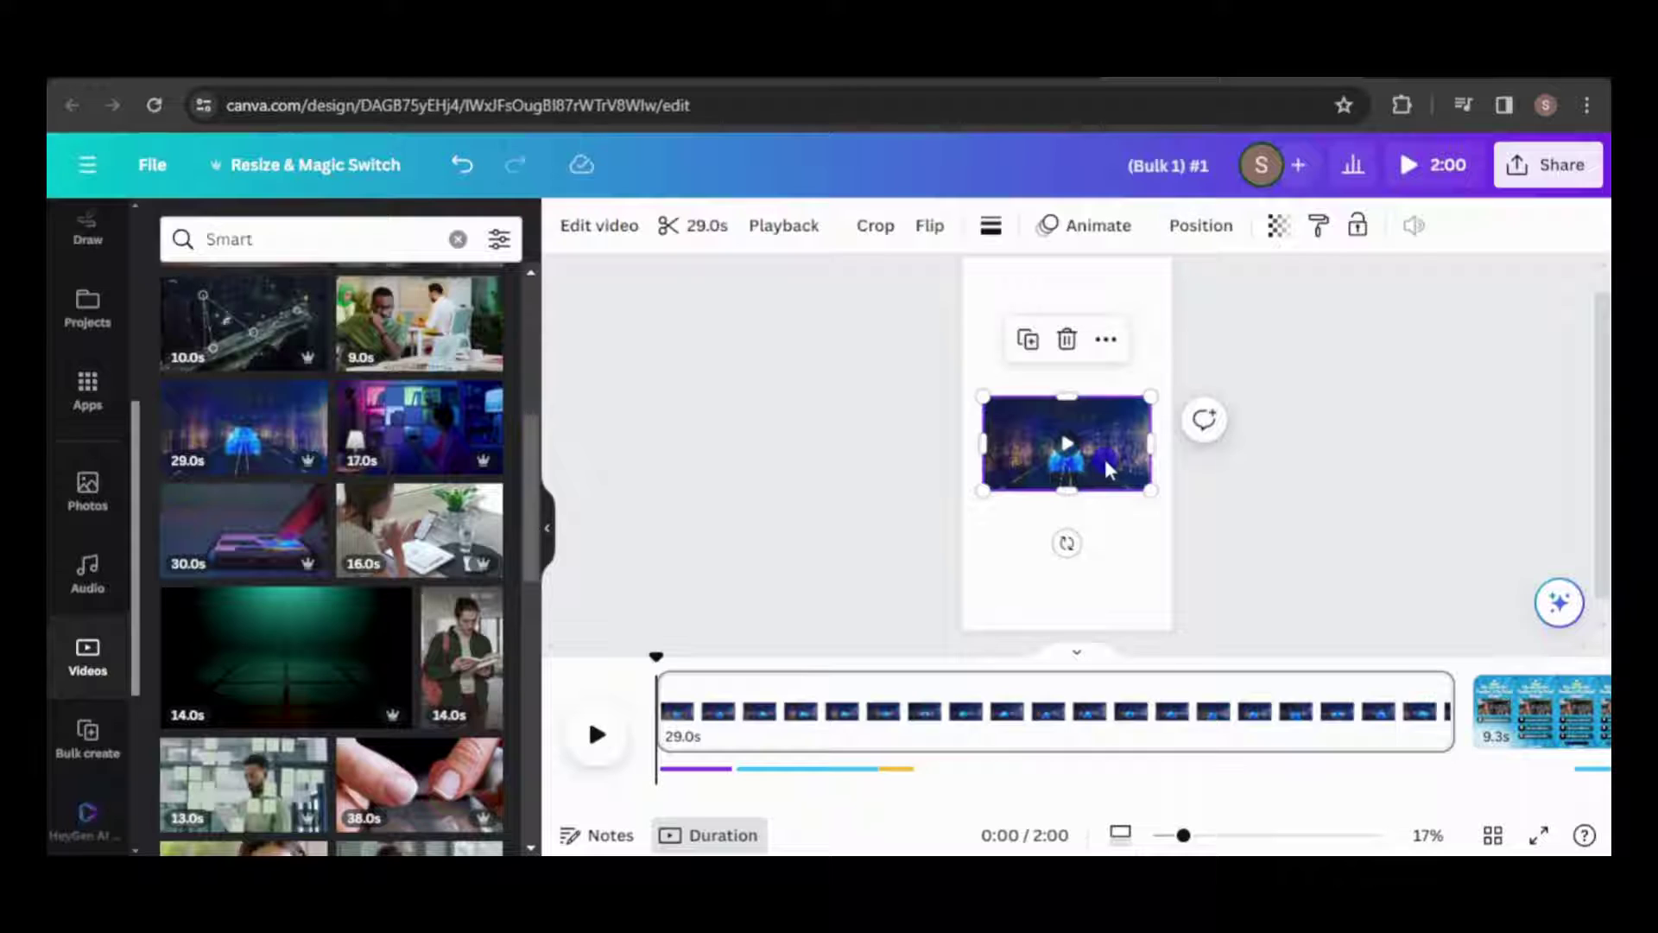
right_click(1110, 469)
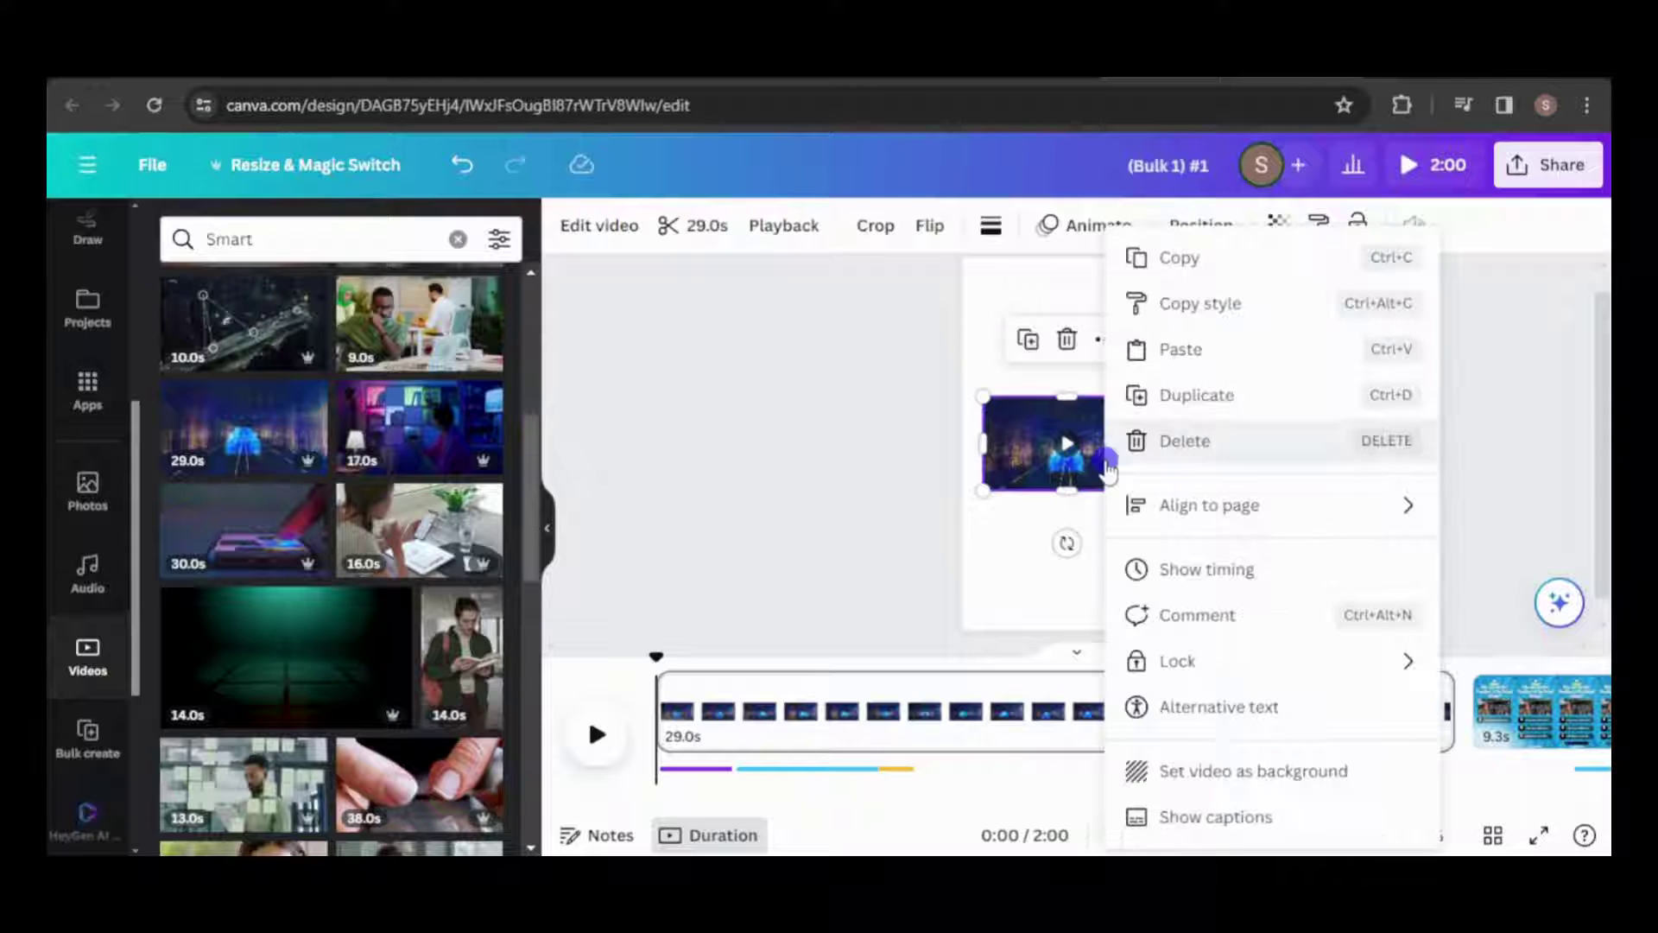
click(1261, 783)
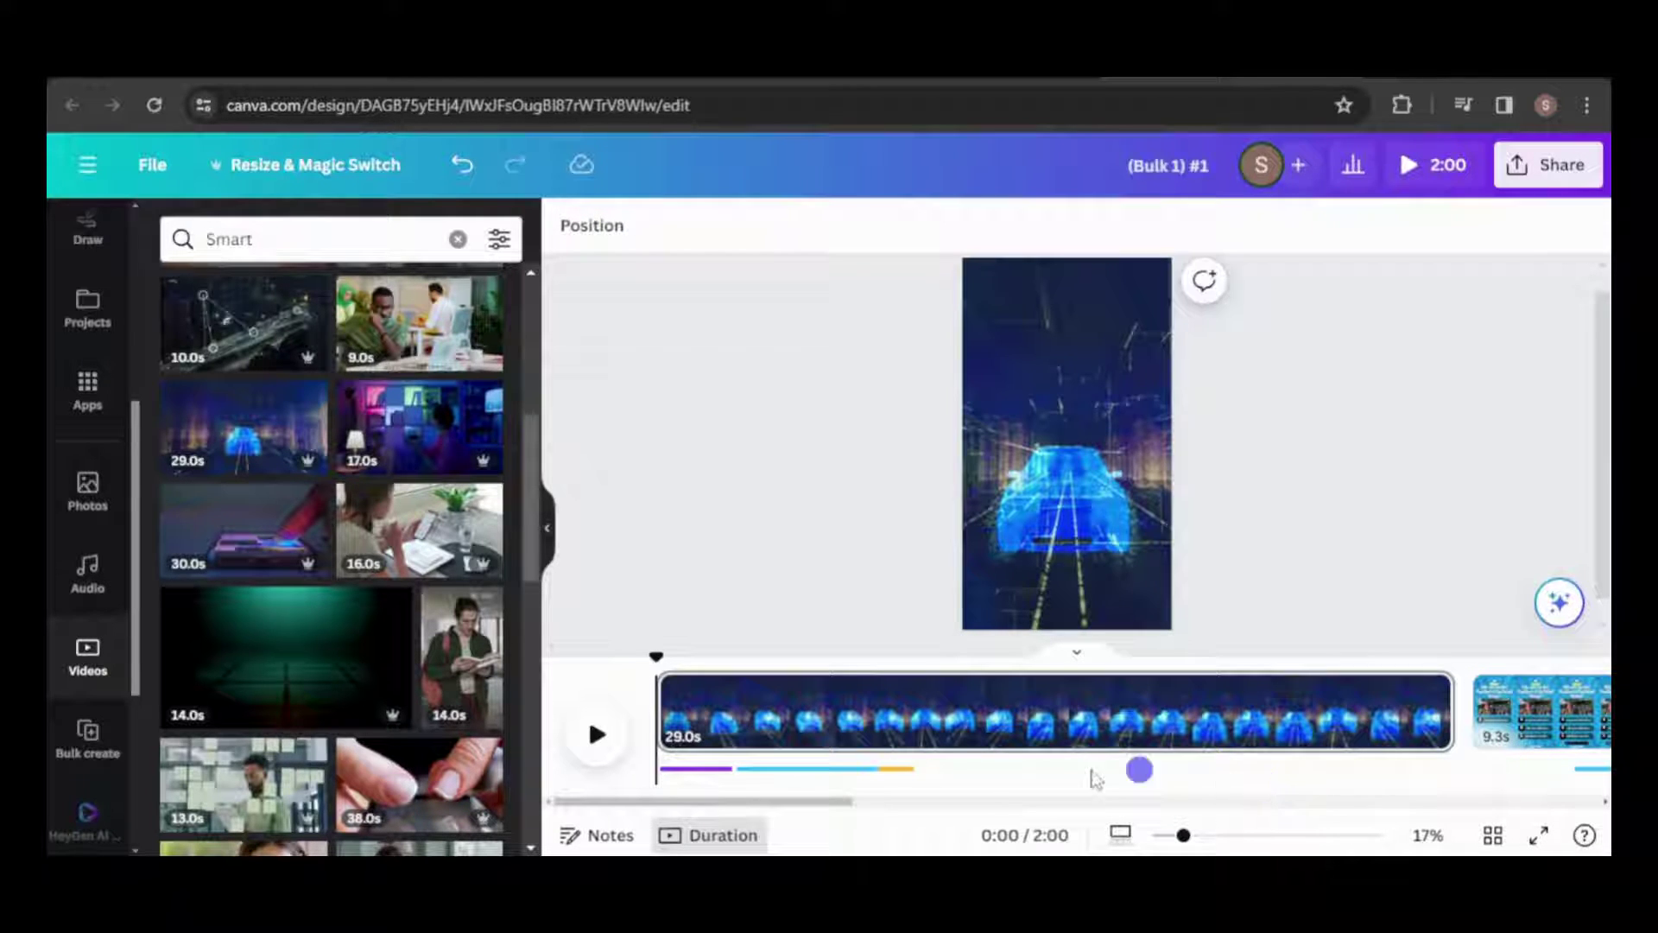
Add the heading "ANSWER ALL CORRECTLY AND JOIN THE GENIUS LEAGUE!" to the intro page with a Typewriter animation on enter.
scroll(87, 345, up, 5)
click(87, 404)
click(303, 513)
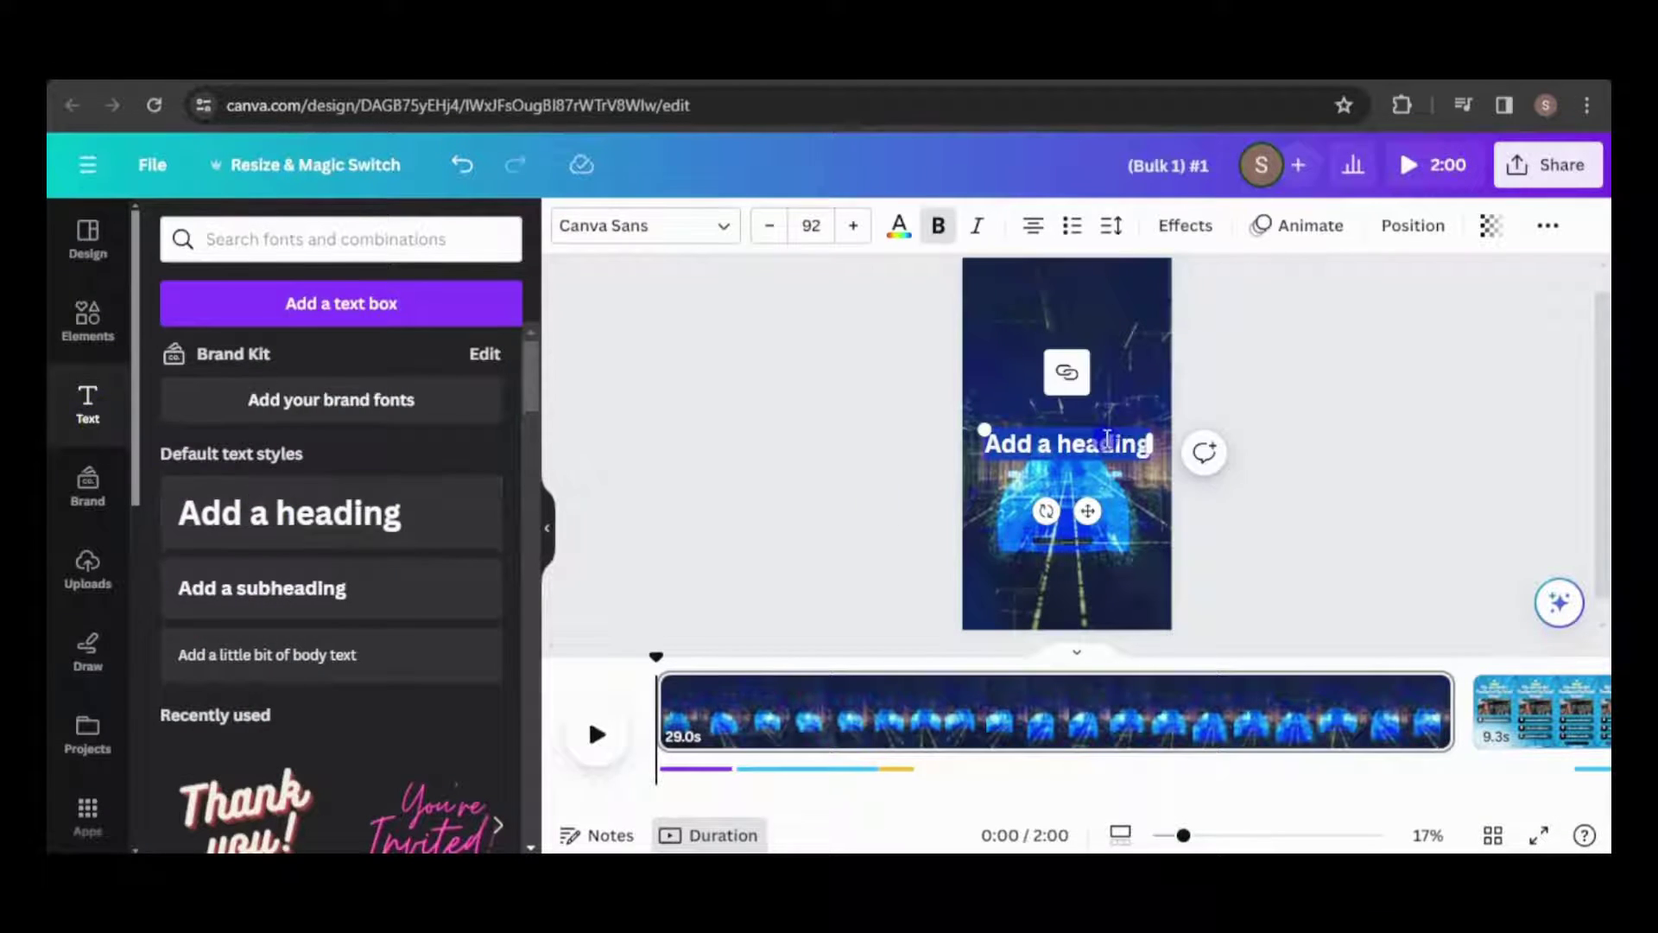
text(Answer all correctly and join the genius league.)
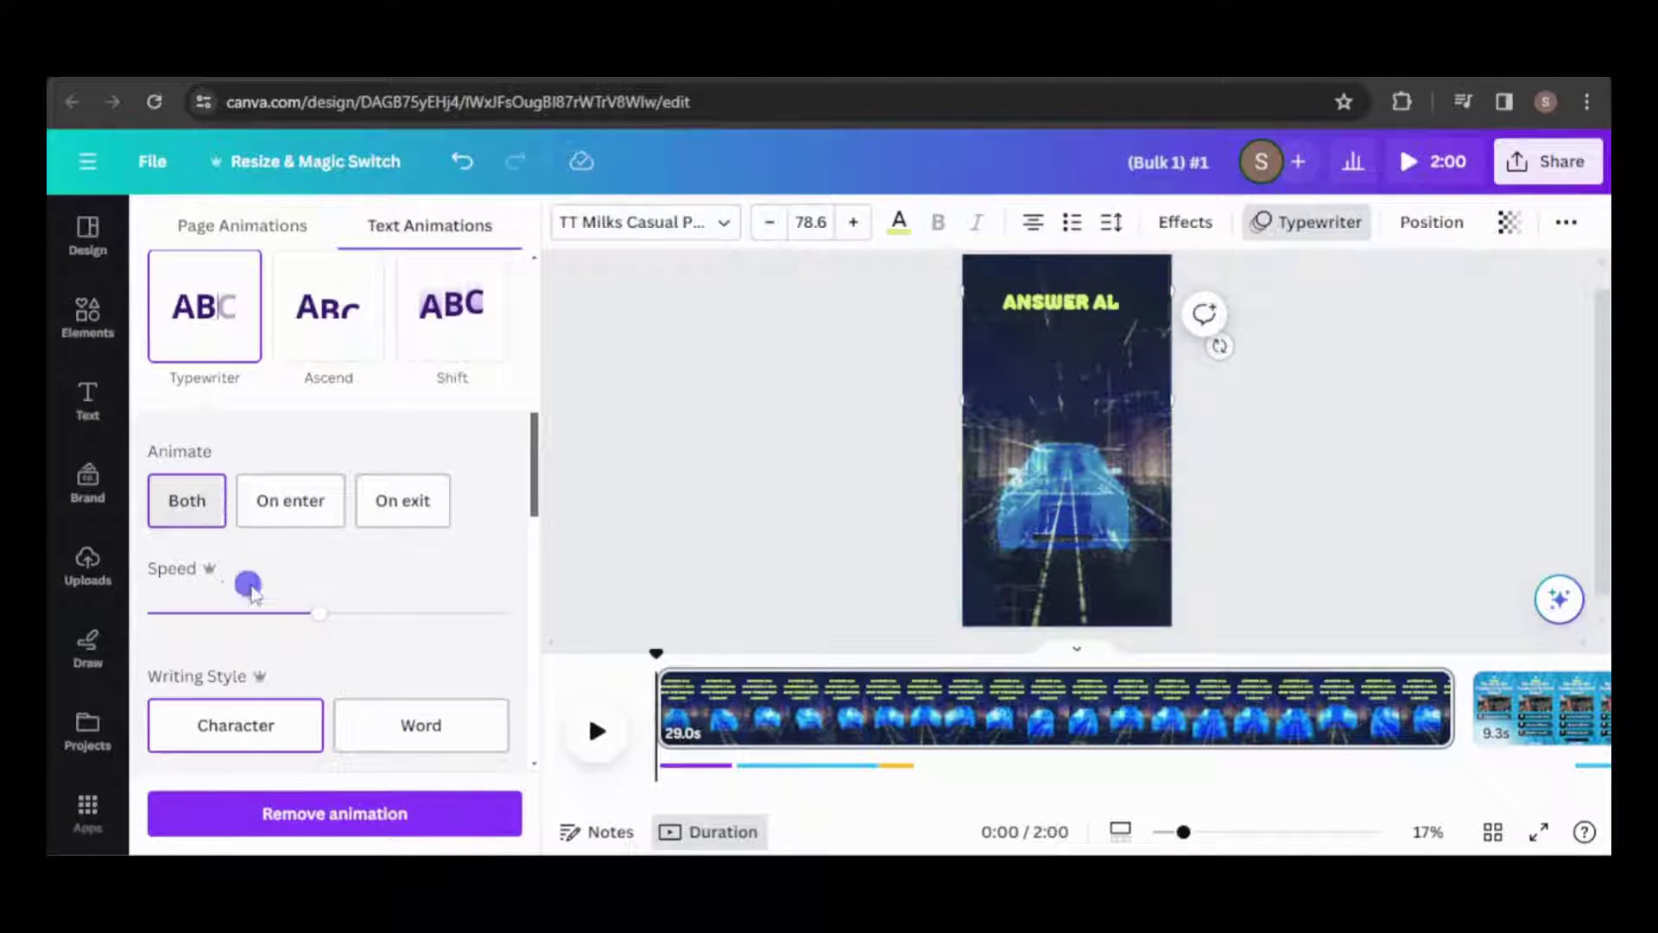
click(287, 504)
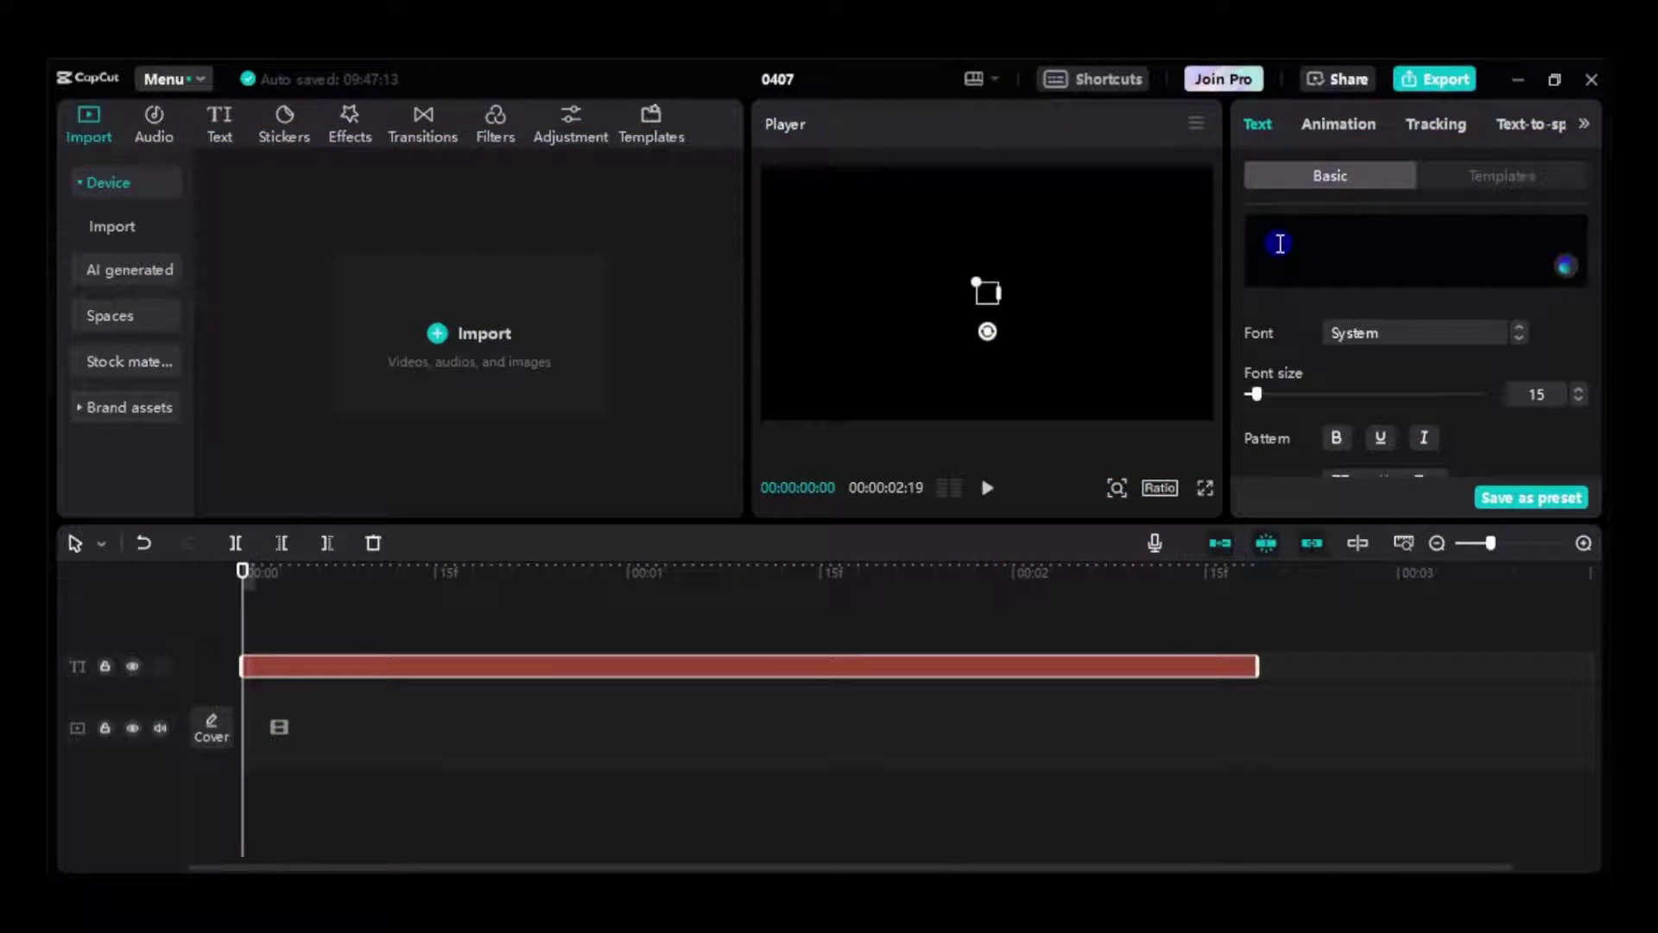
In CapCut, paste the intro line into the text clip and open its text-to-speech voices.
text(Answer all correctly and join the genius league!)
click(1514, 121)
mouse_move(1595, 204)
mouse_down()
mouse_move(1599, 230)
mouse_move(1589, 192)
mouse_up()
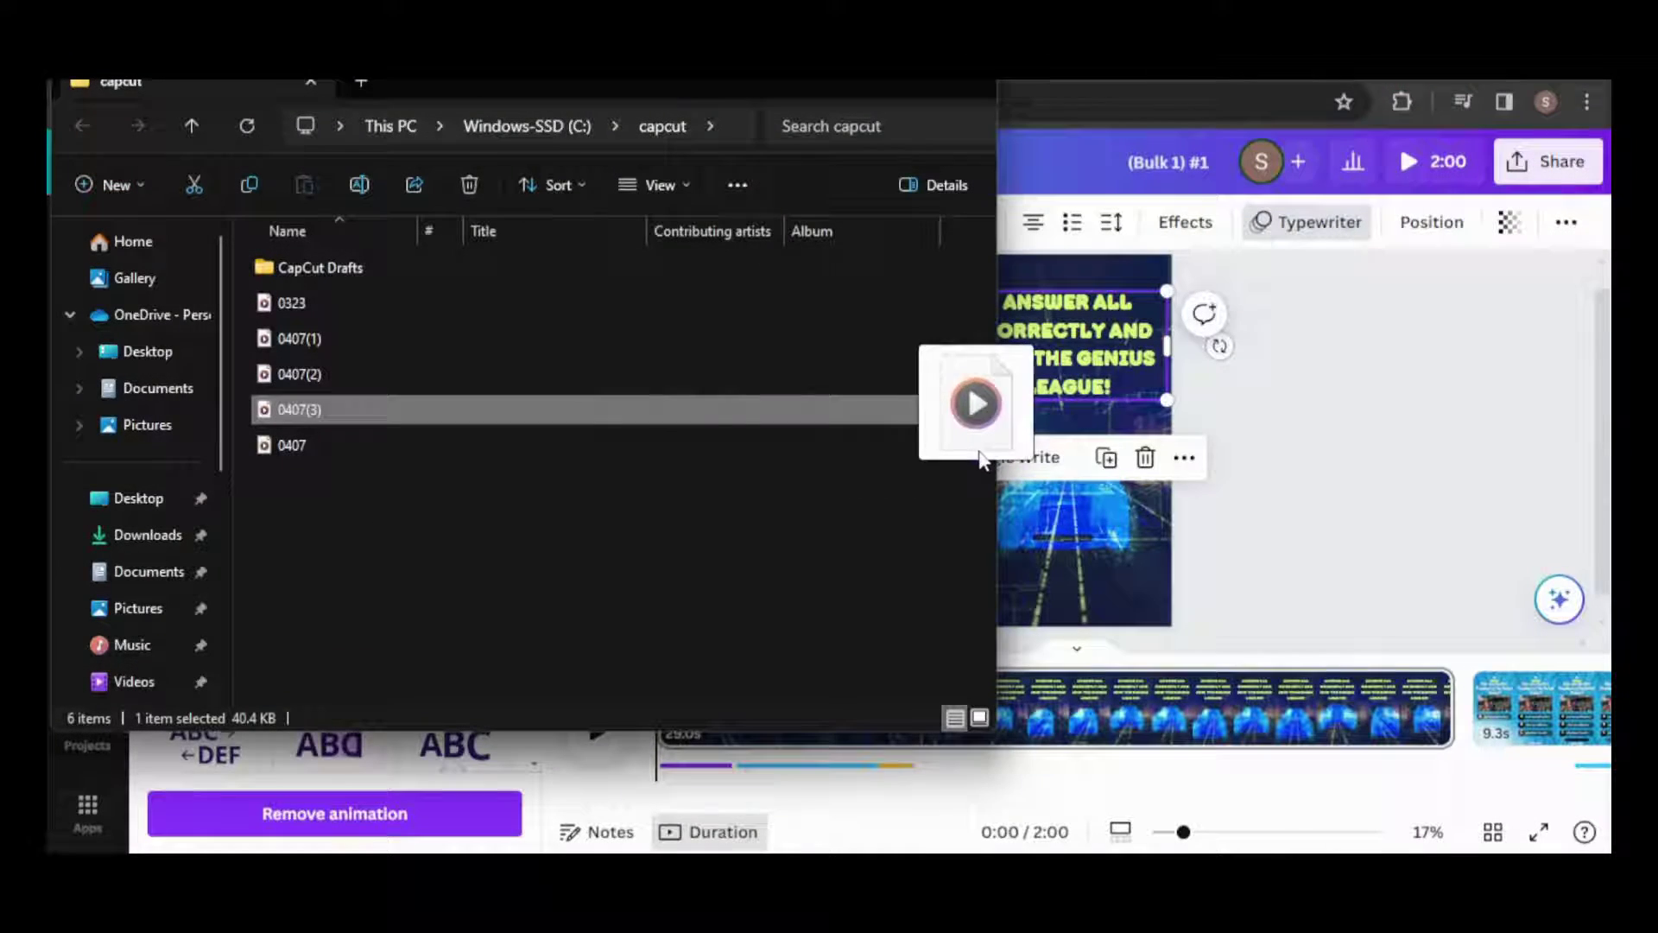
Upload the 0407(3) audio file from the capcut folder to Canva and add it to the intro page's timeline.
drag(973, 453, 1110, 429)
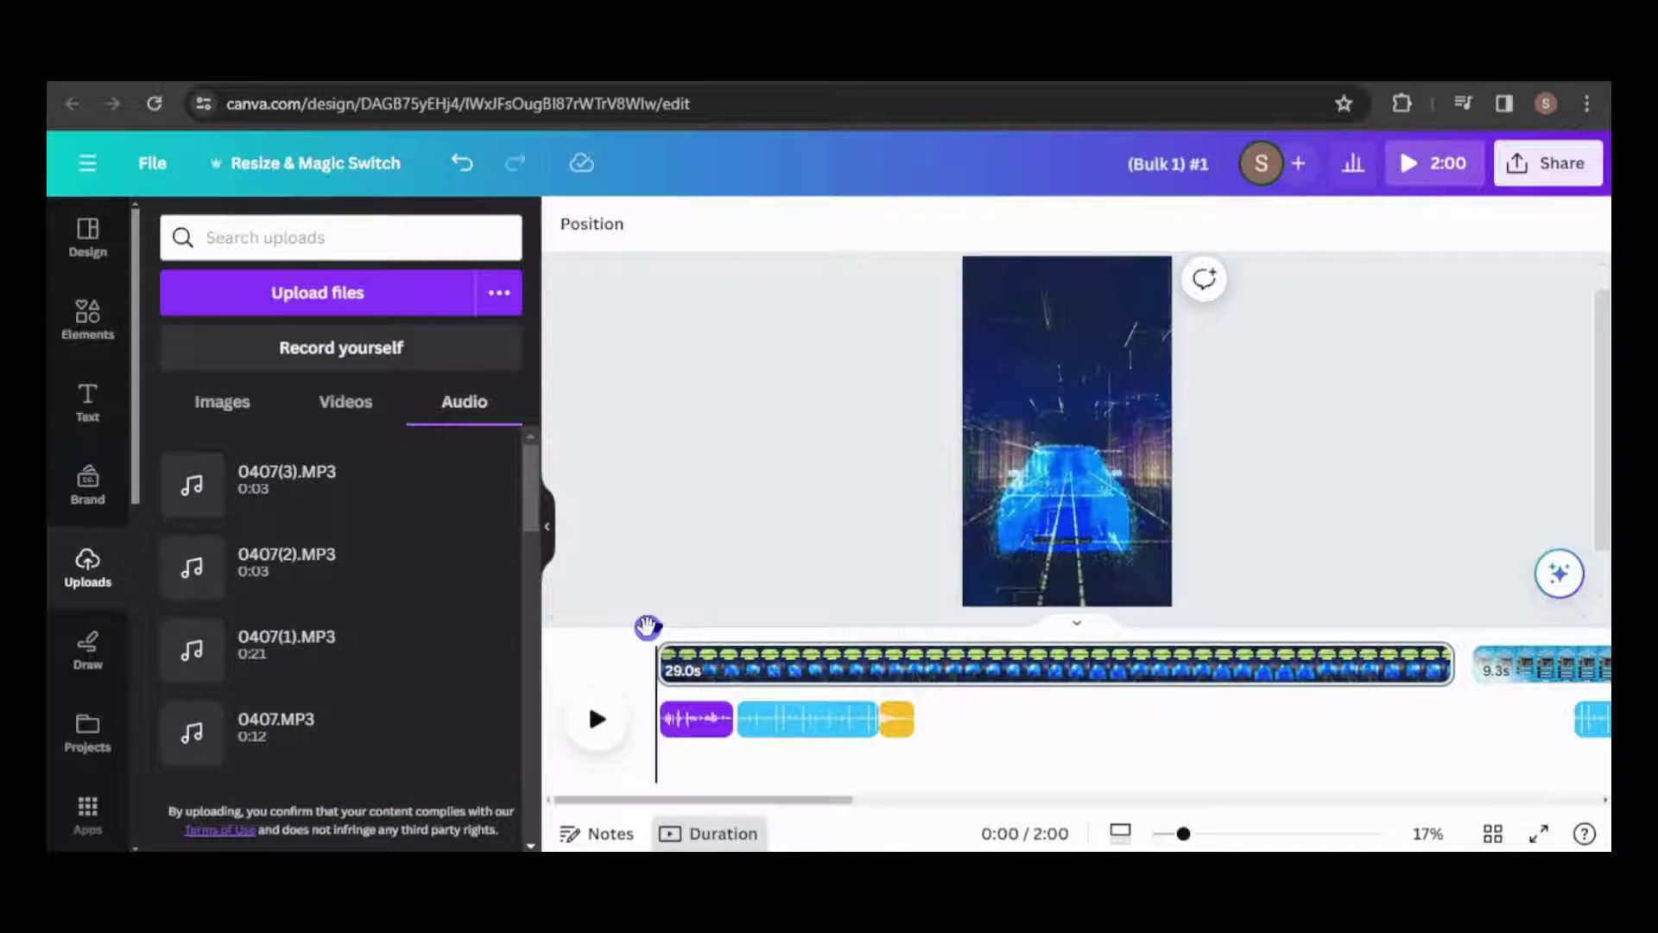
click(251, 473)
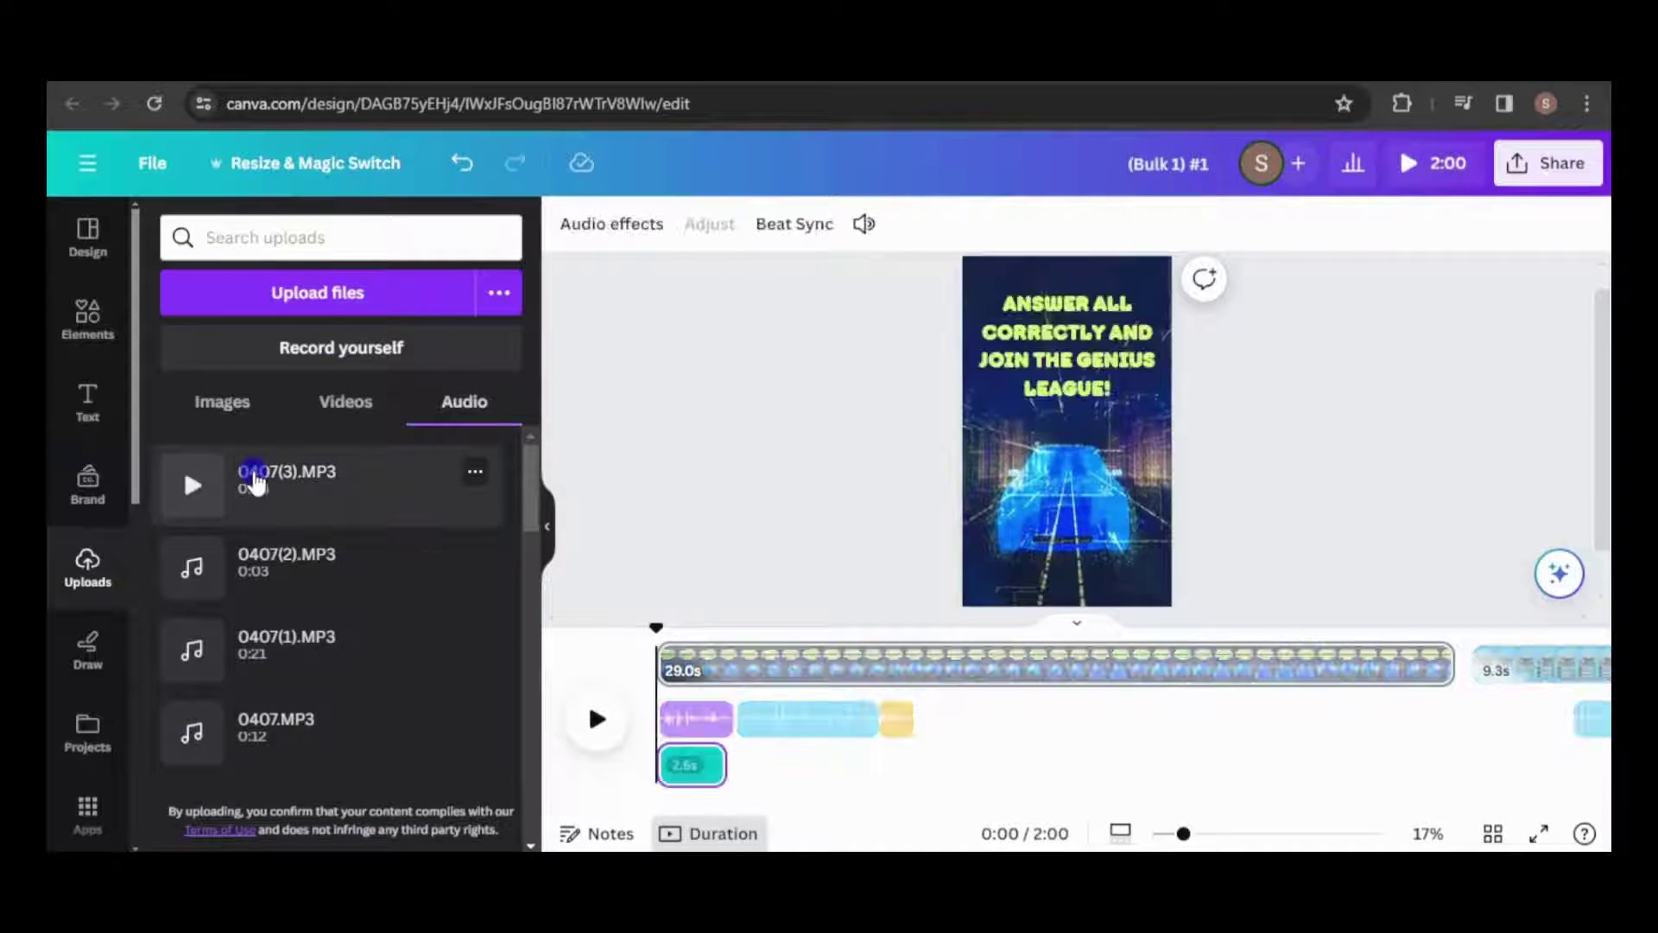
Trim the intro page to about 2.7 seconds and add a transition between it and the first question page.
drag(1451, 665, 740, 675)
click(760, 685)
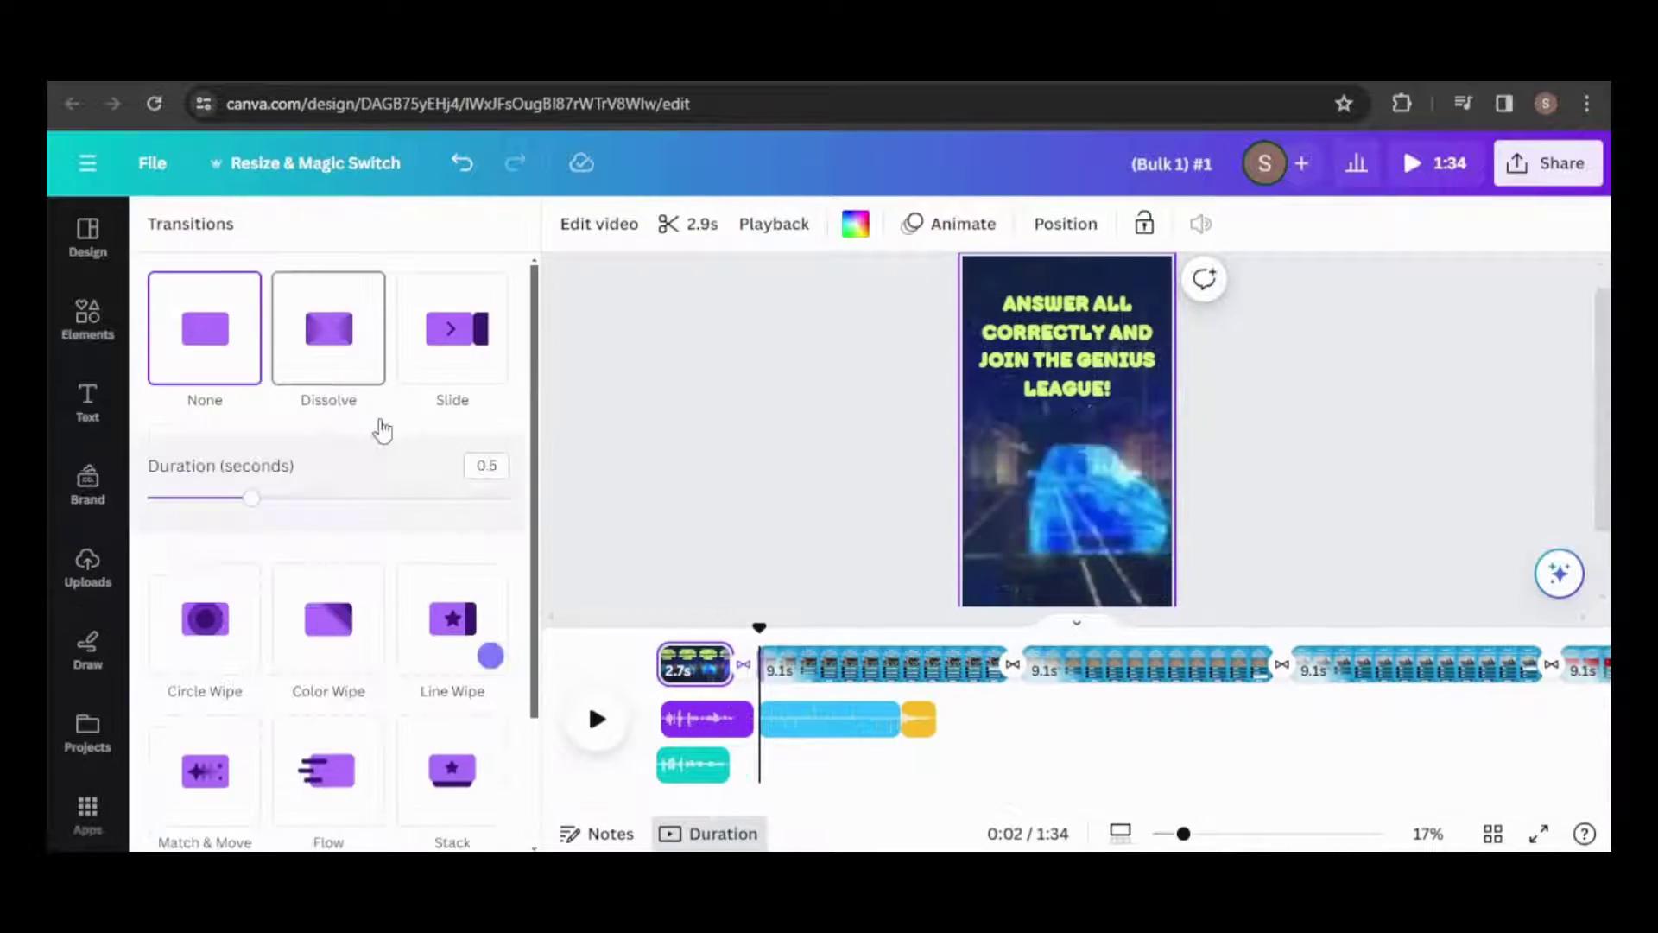
scroll(377, 518, down, 2)
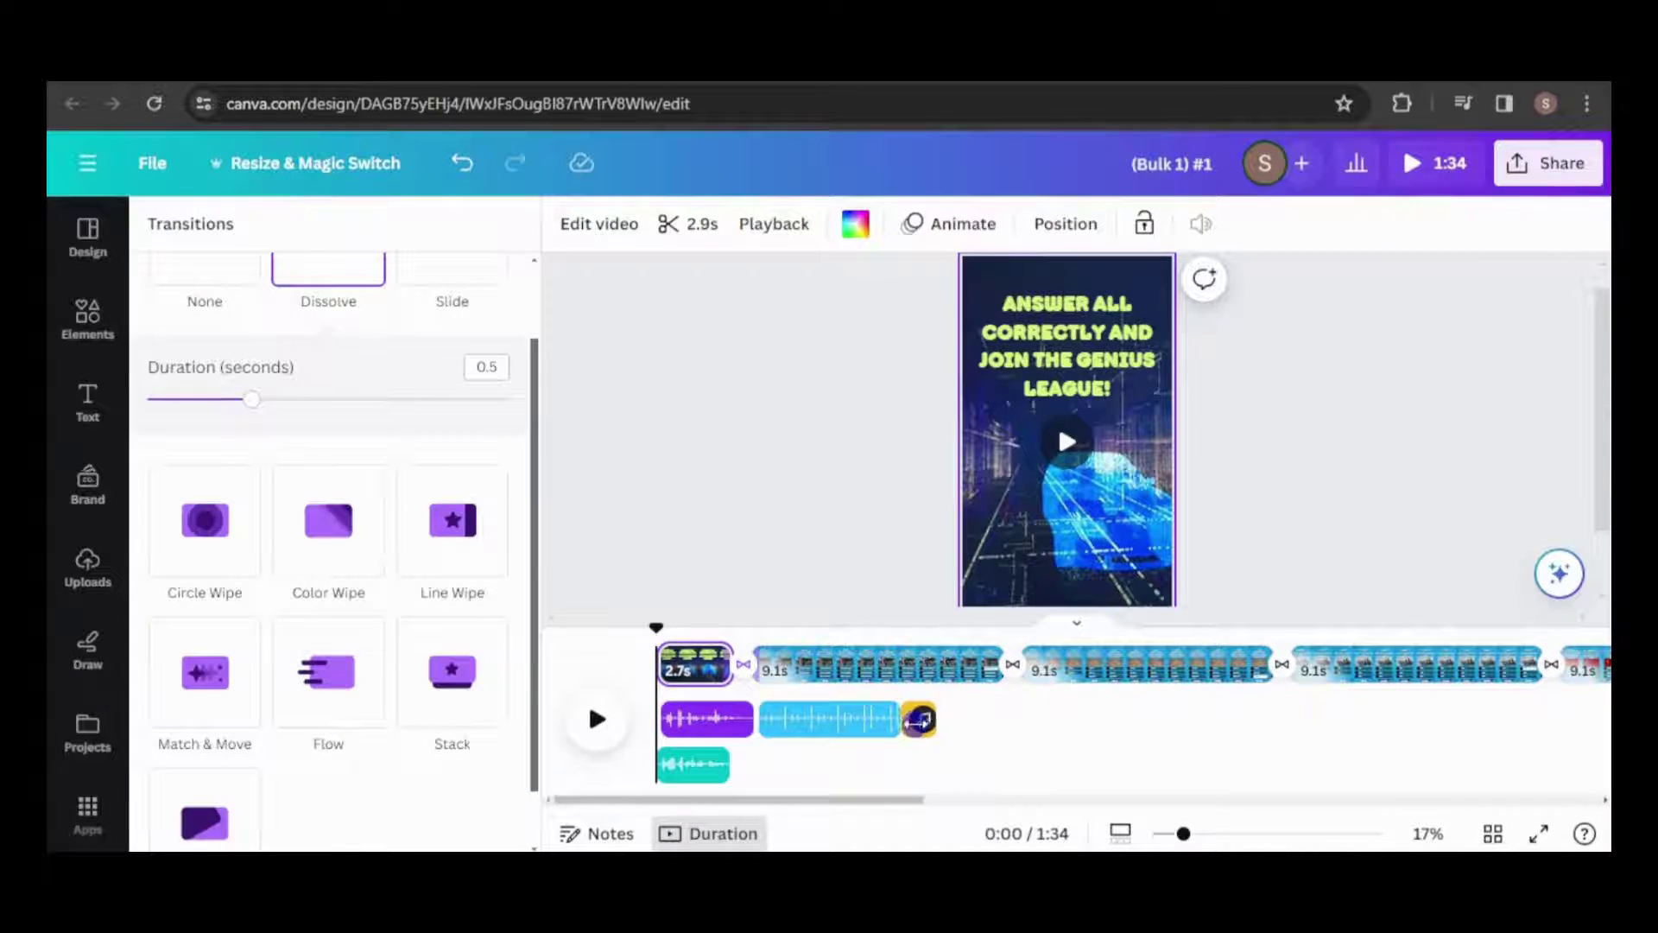
Shift the first question's audio tracks to line up with its page, leaving only the intro voice track under the intro page.
drag(919, 719, 987, 725)
drag(903, 718, 917, 719)
click(748, 670)
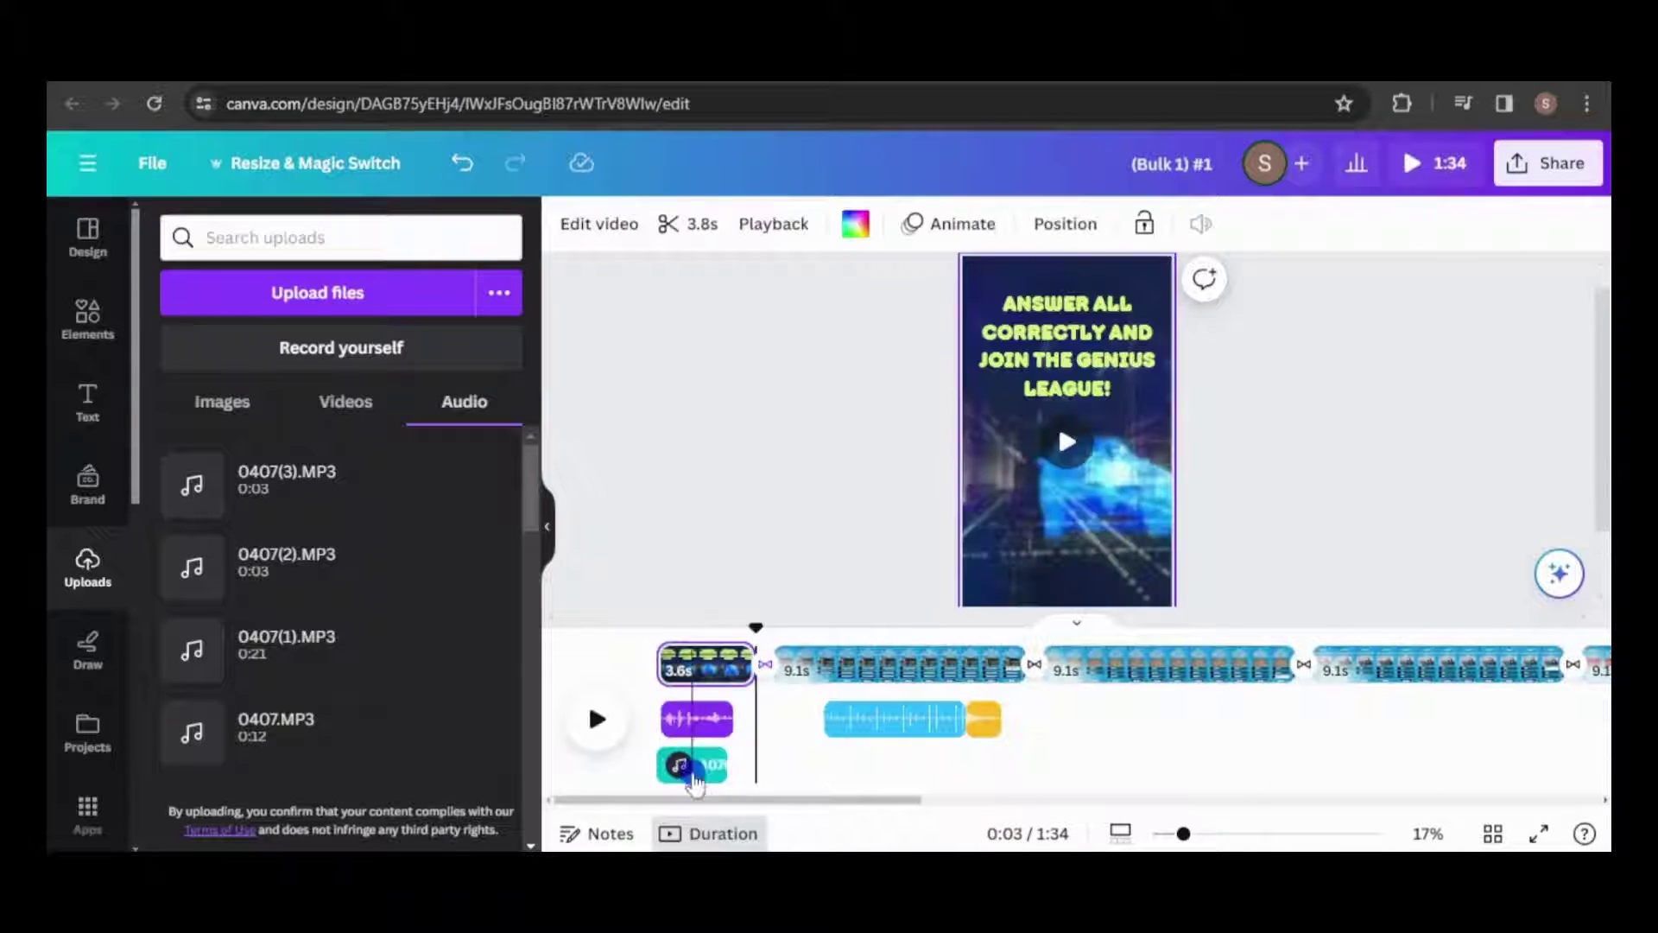
drag(714, 760, 831, 763)
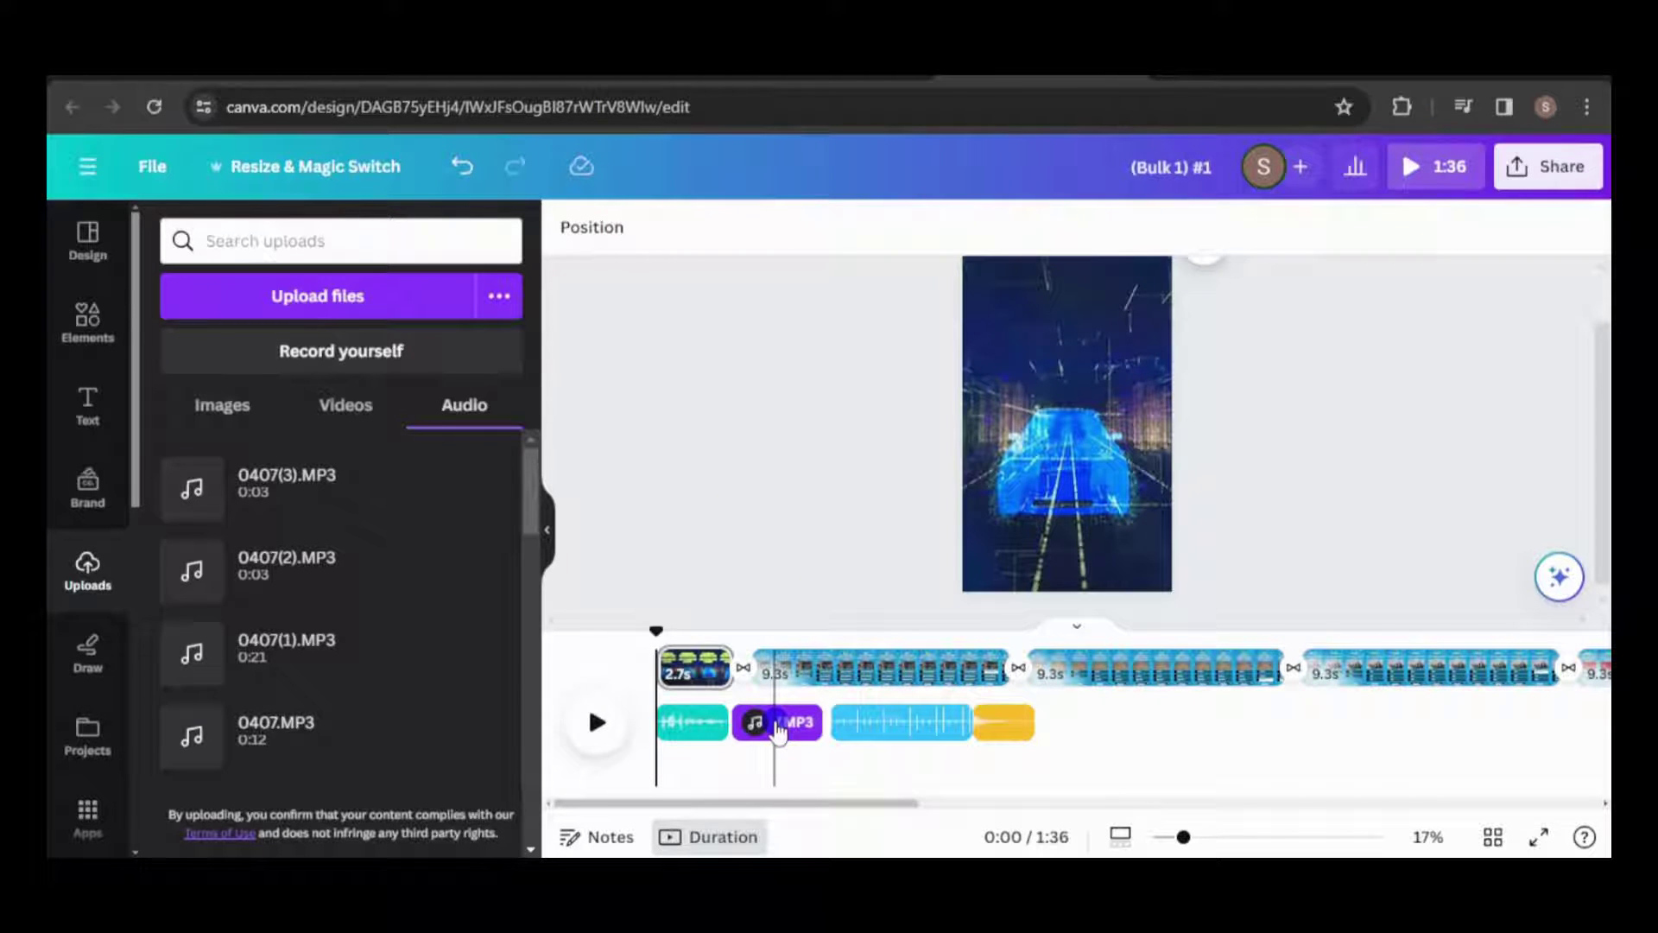
Duplicate the first question's purple audio track and place the copy at the start of the second question page.
click(779, 731)
right_click(795, 732)
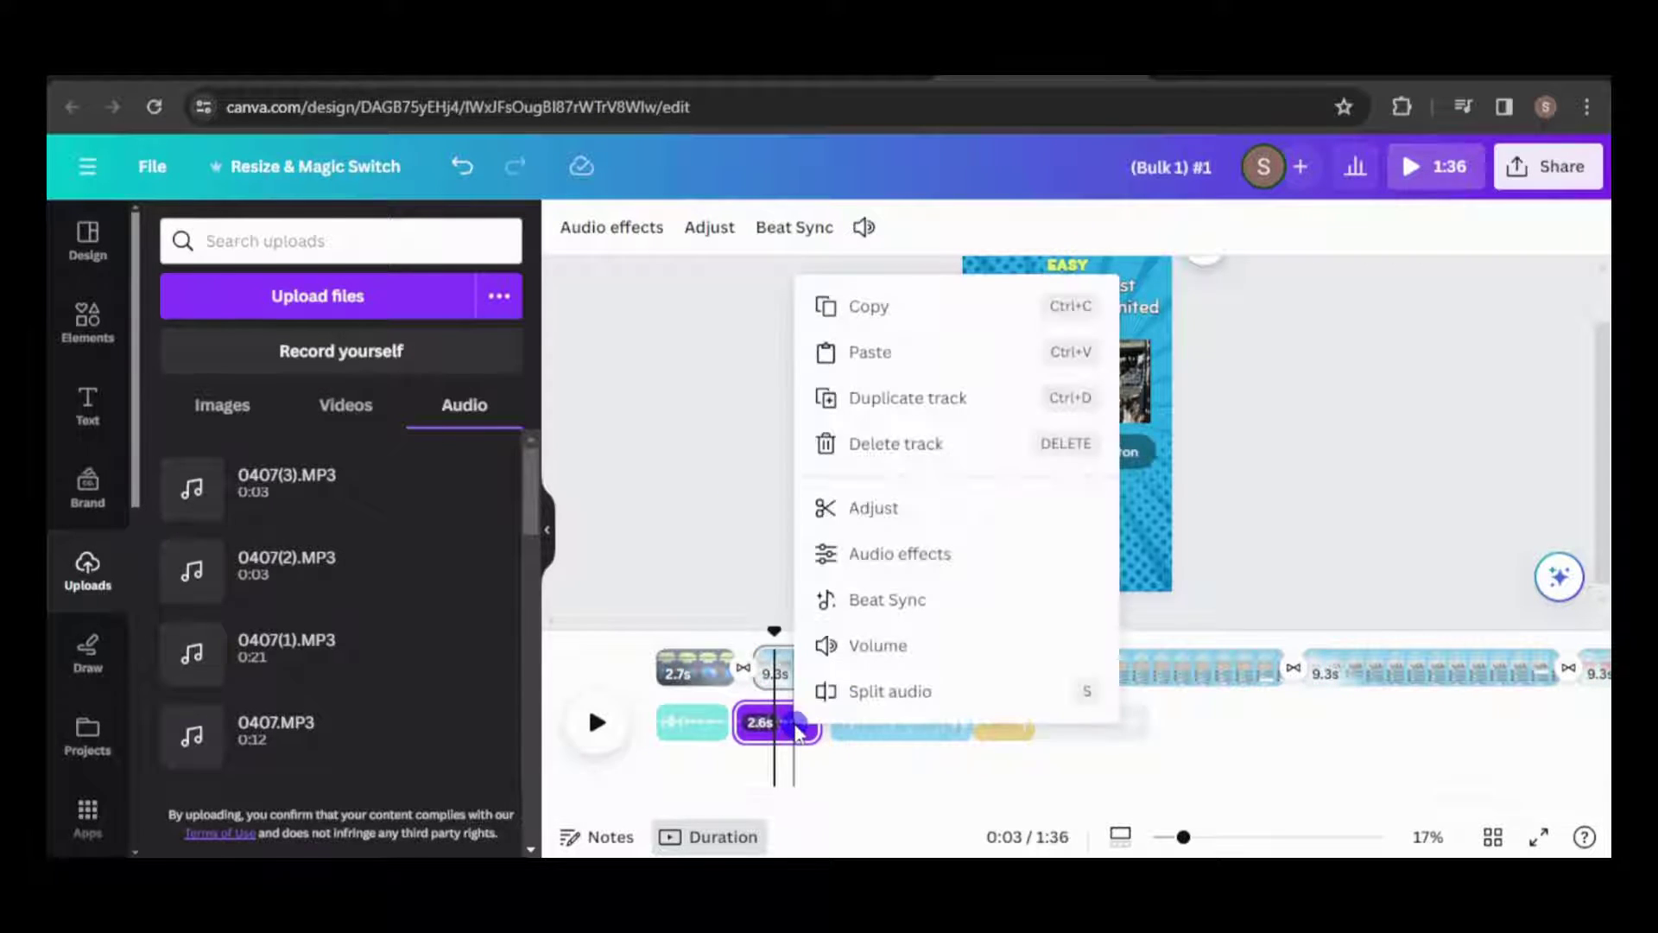
click(899, 395)
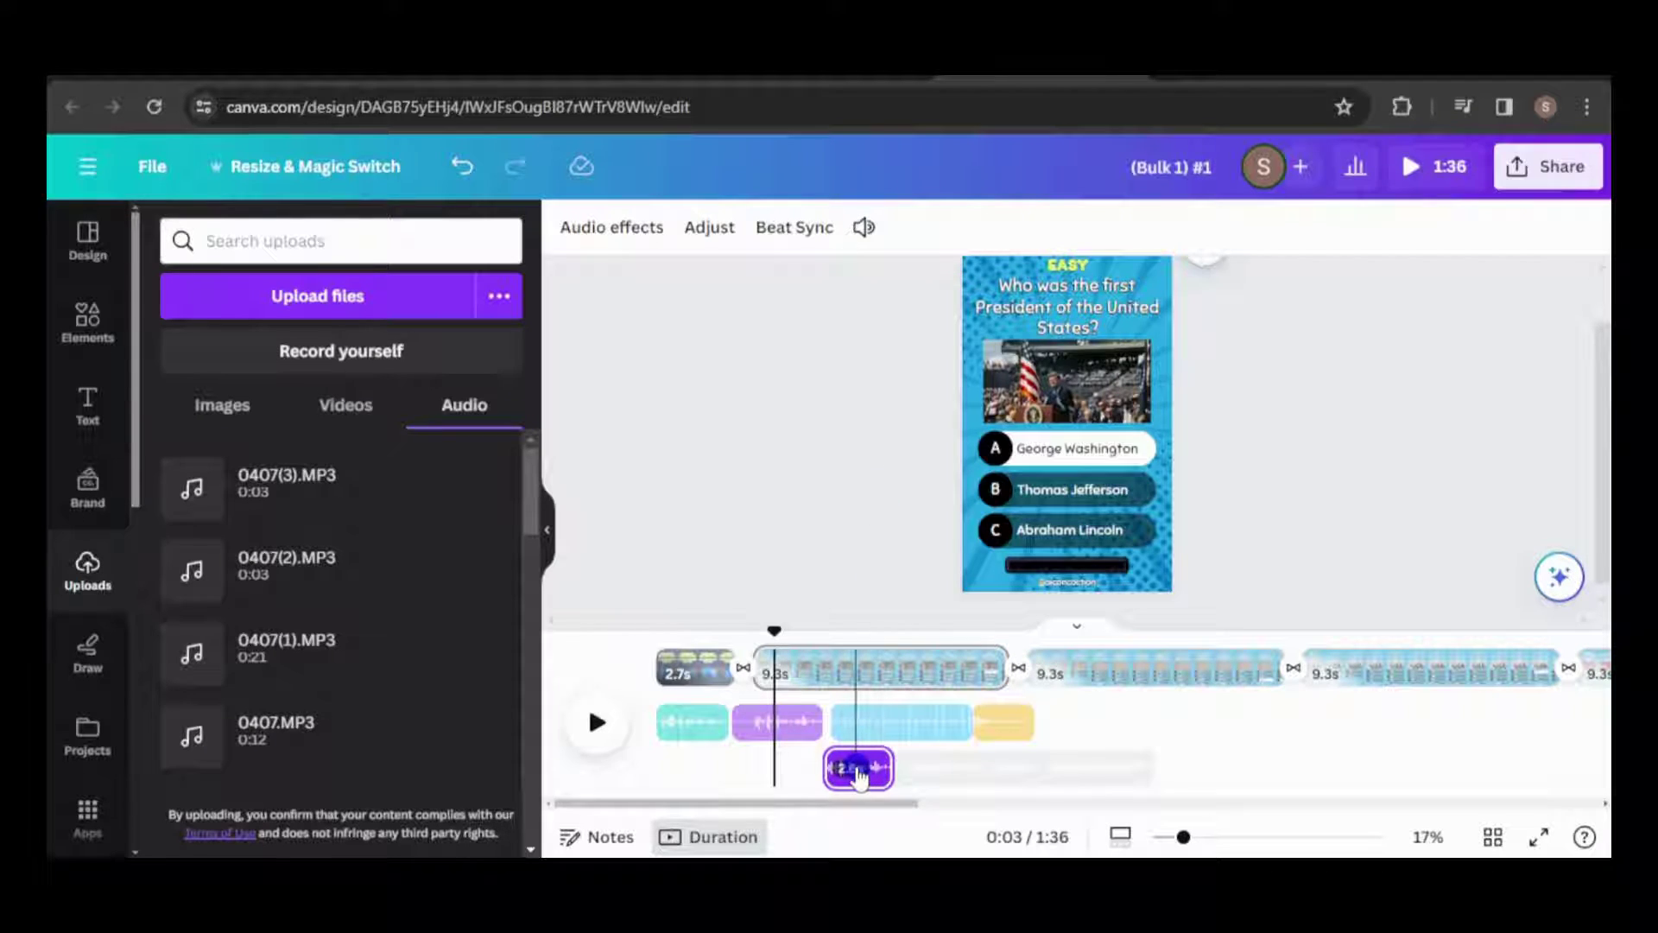
drag(859, 775, 1093, 721)
Duplicate the 5.1-second blue audio track and place the copy after the purple track on the second question page.
click(941, 722)
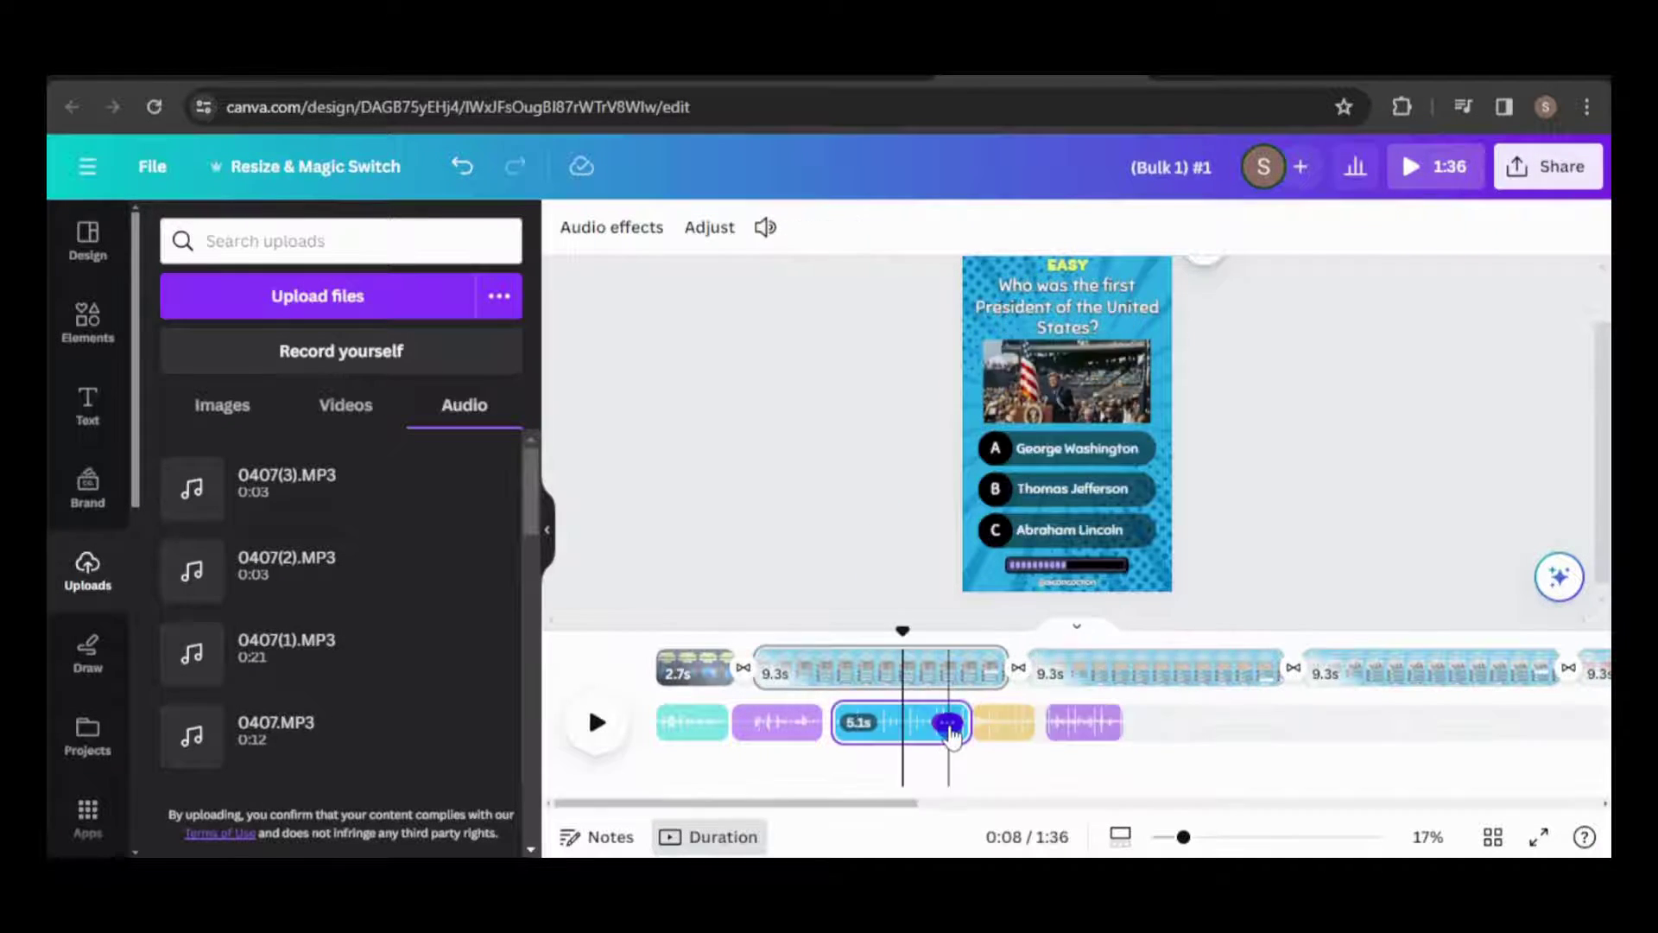
right_click(947, 722)
click(1051, 426)
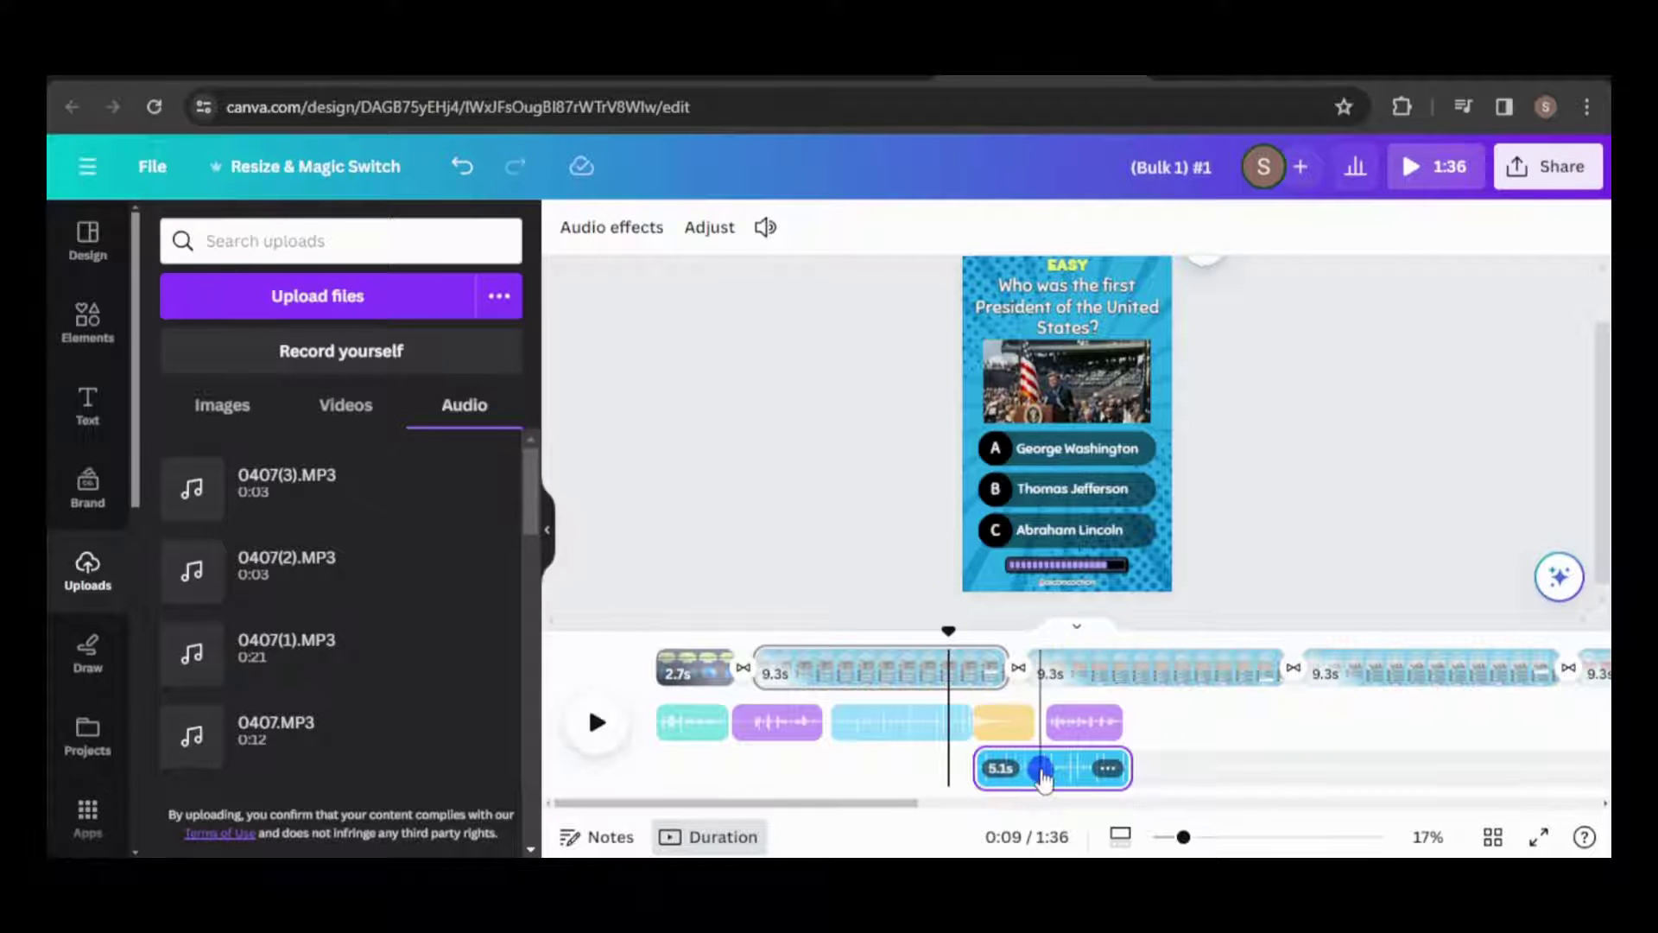
drag(1050, 775, 1196, 775)
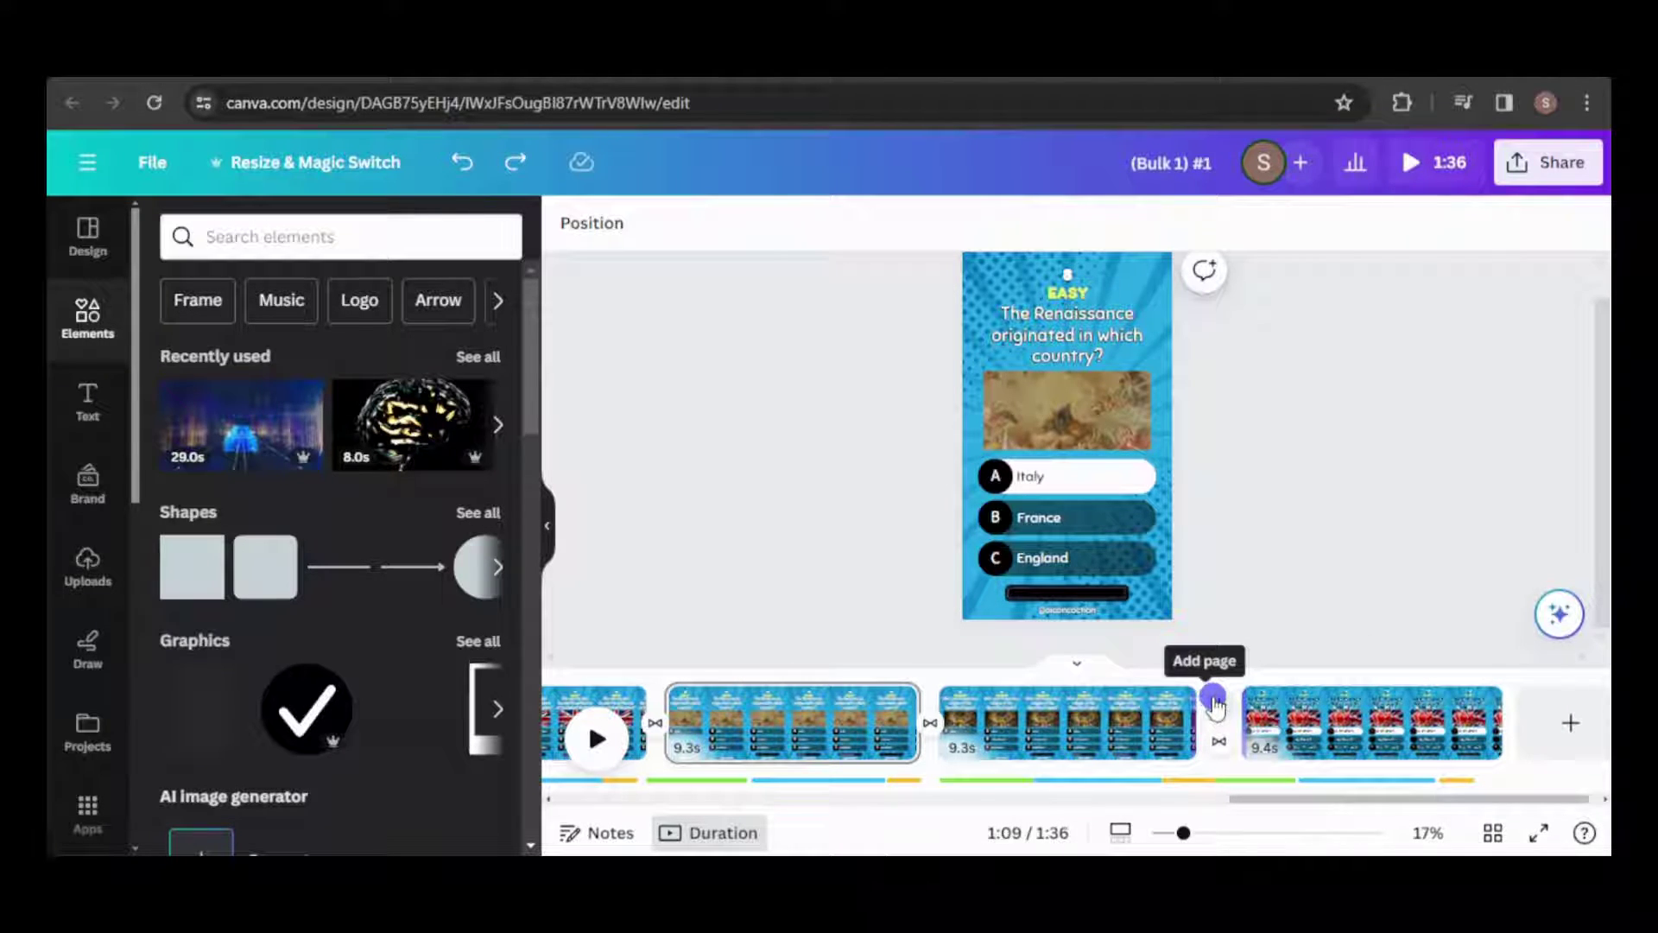
Add a page before the last question page and set the glowing blue car clip as its background.
click(1213, 698)
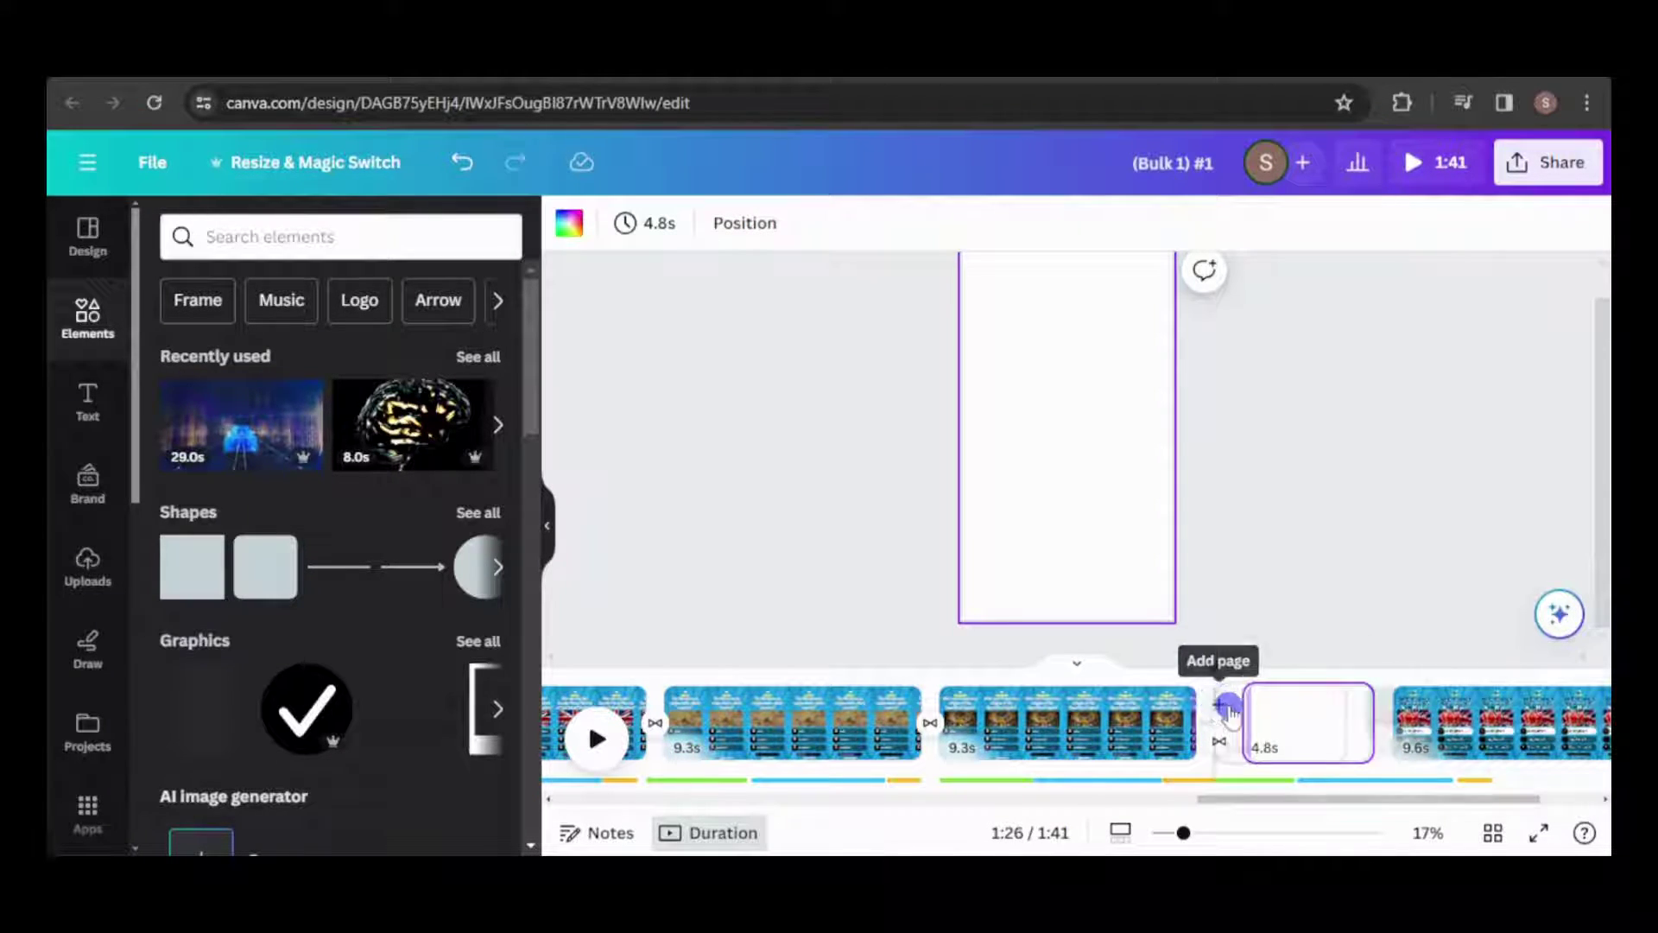
right_click(1109, 423)
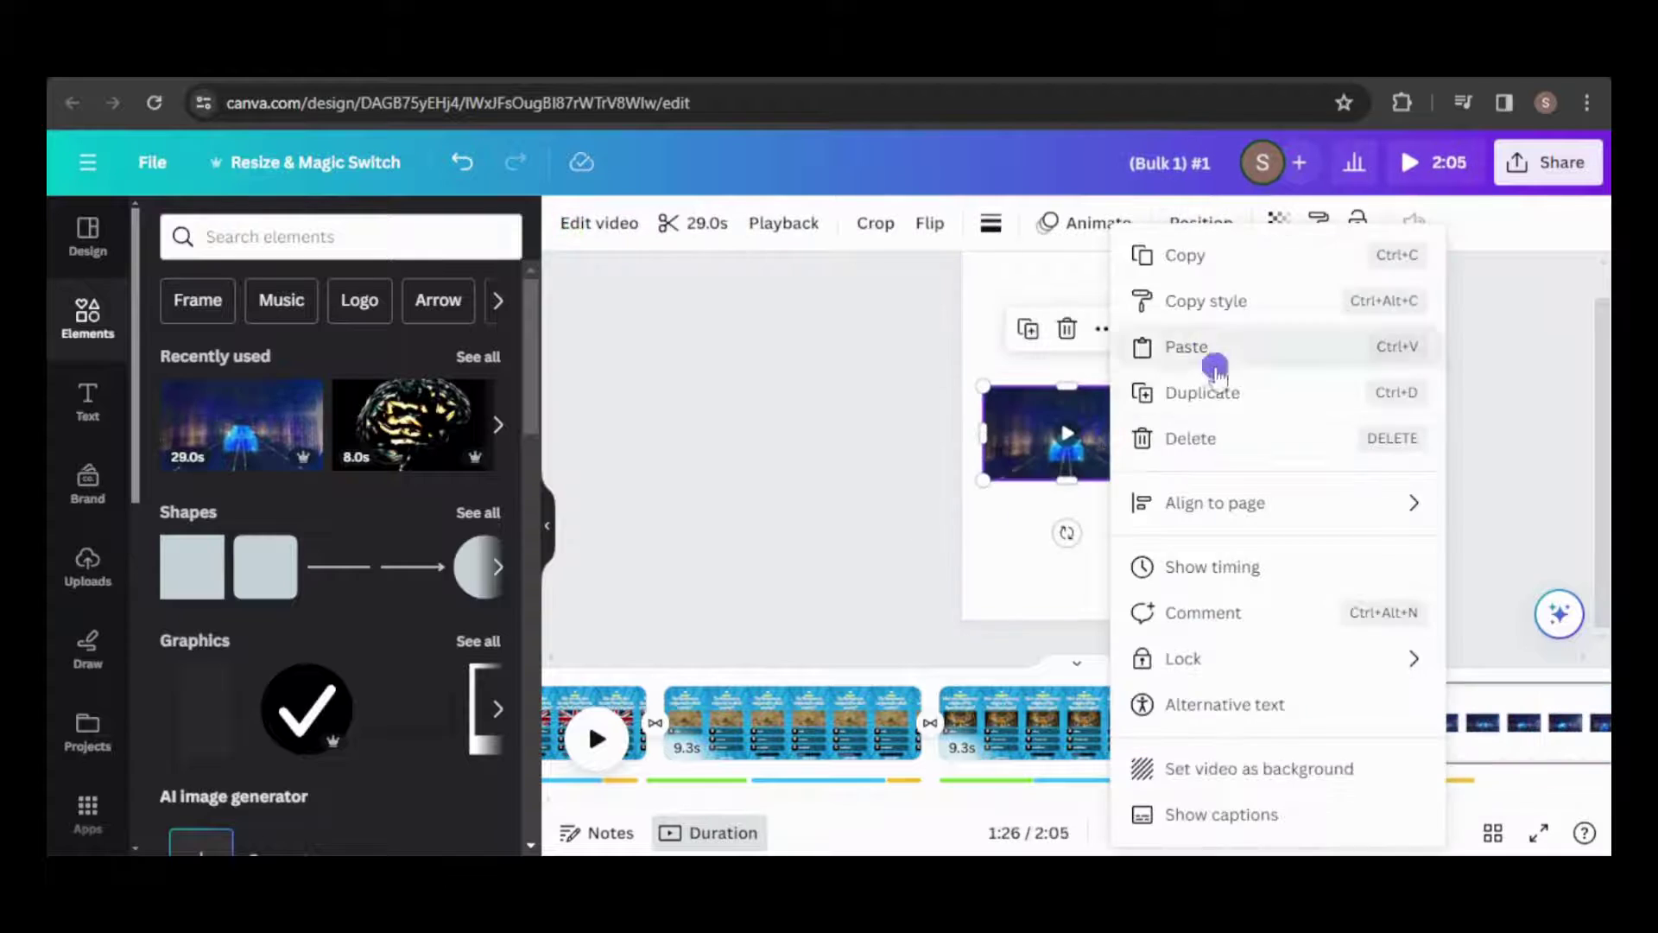
click(1213, 769)
Add the lime-green heading "Are you ready for your last question?" to the new page and show its element timing.
click(87, 402)
click(331, 518)
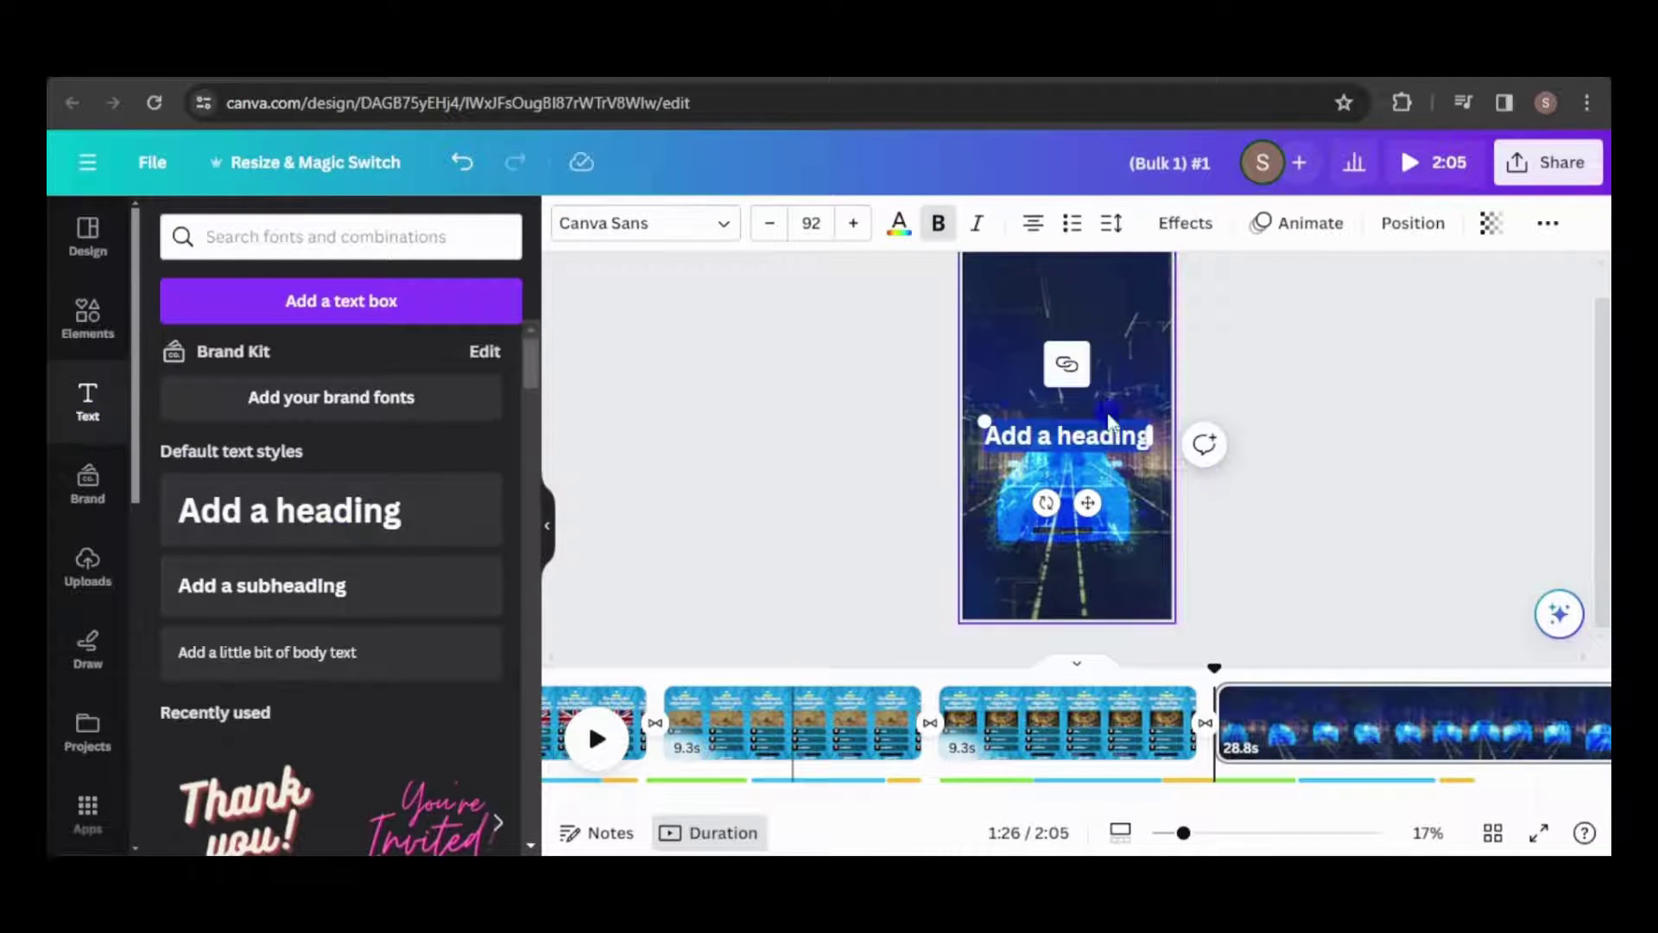
key(Caps_Lock)
text(ARE)
key(BackSpace)
key(BackSpace)
text(e you ready for your last question?)
click(898, 223)
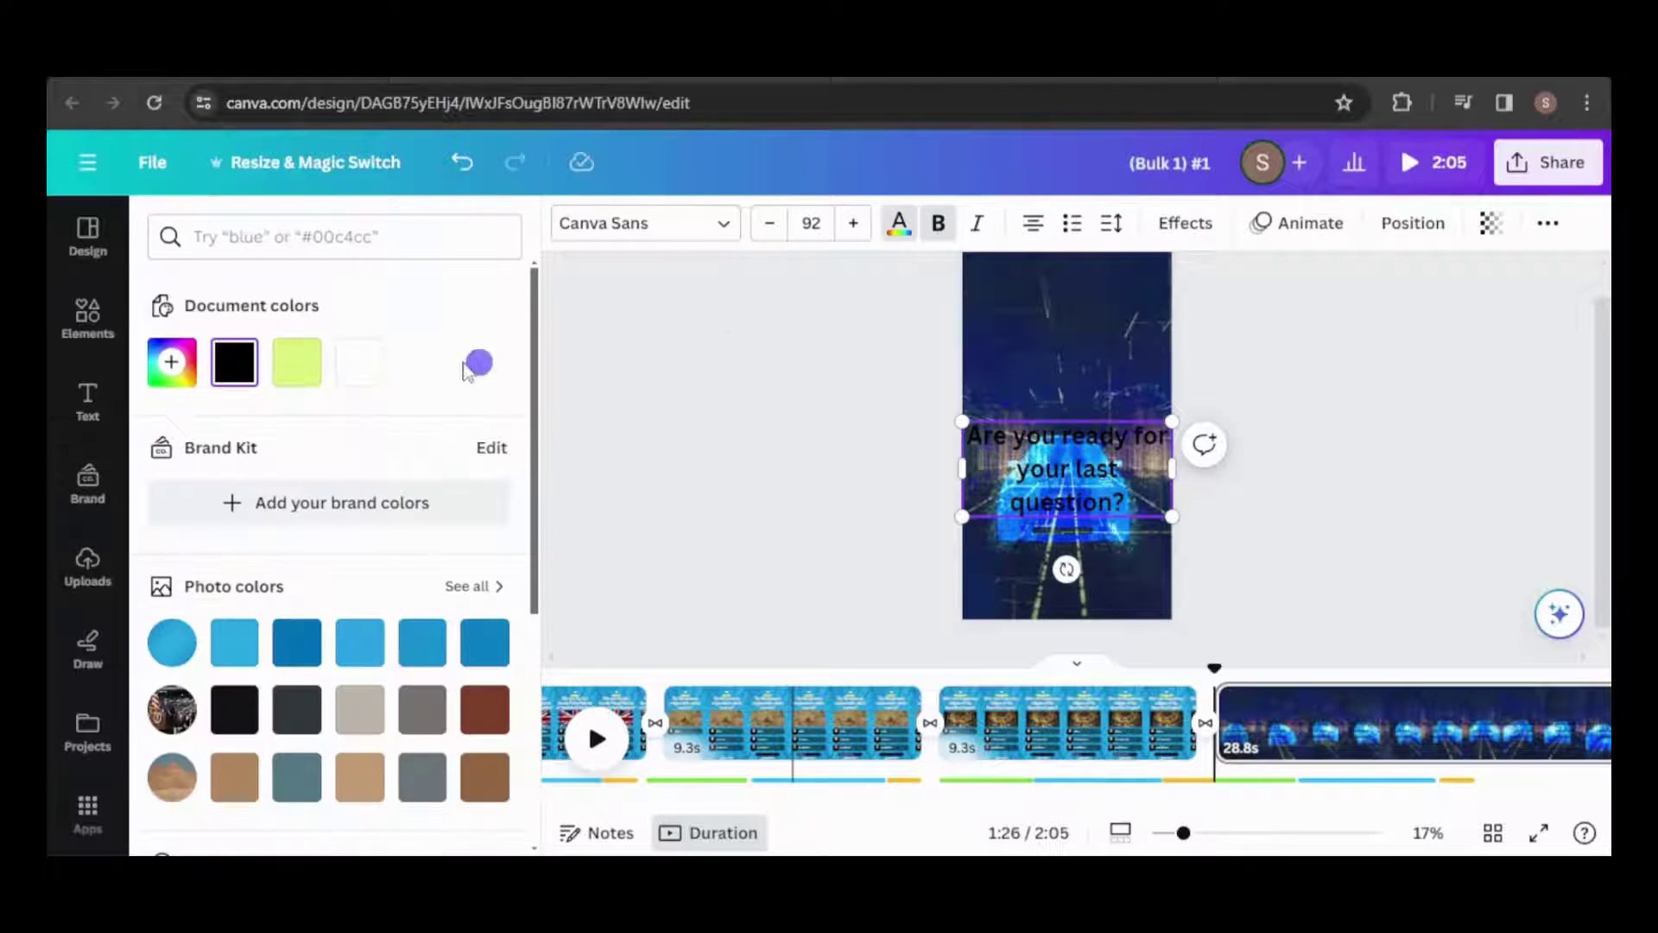
click(297, 362)
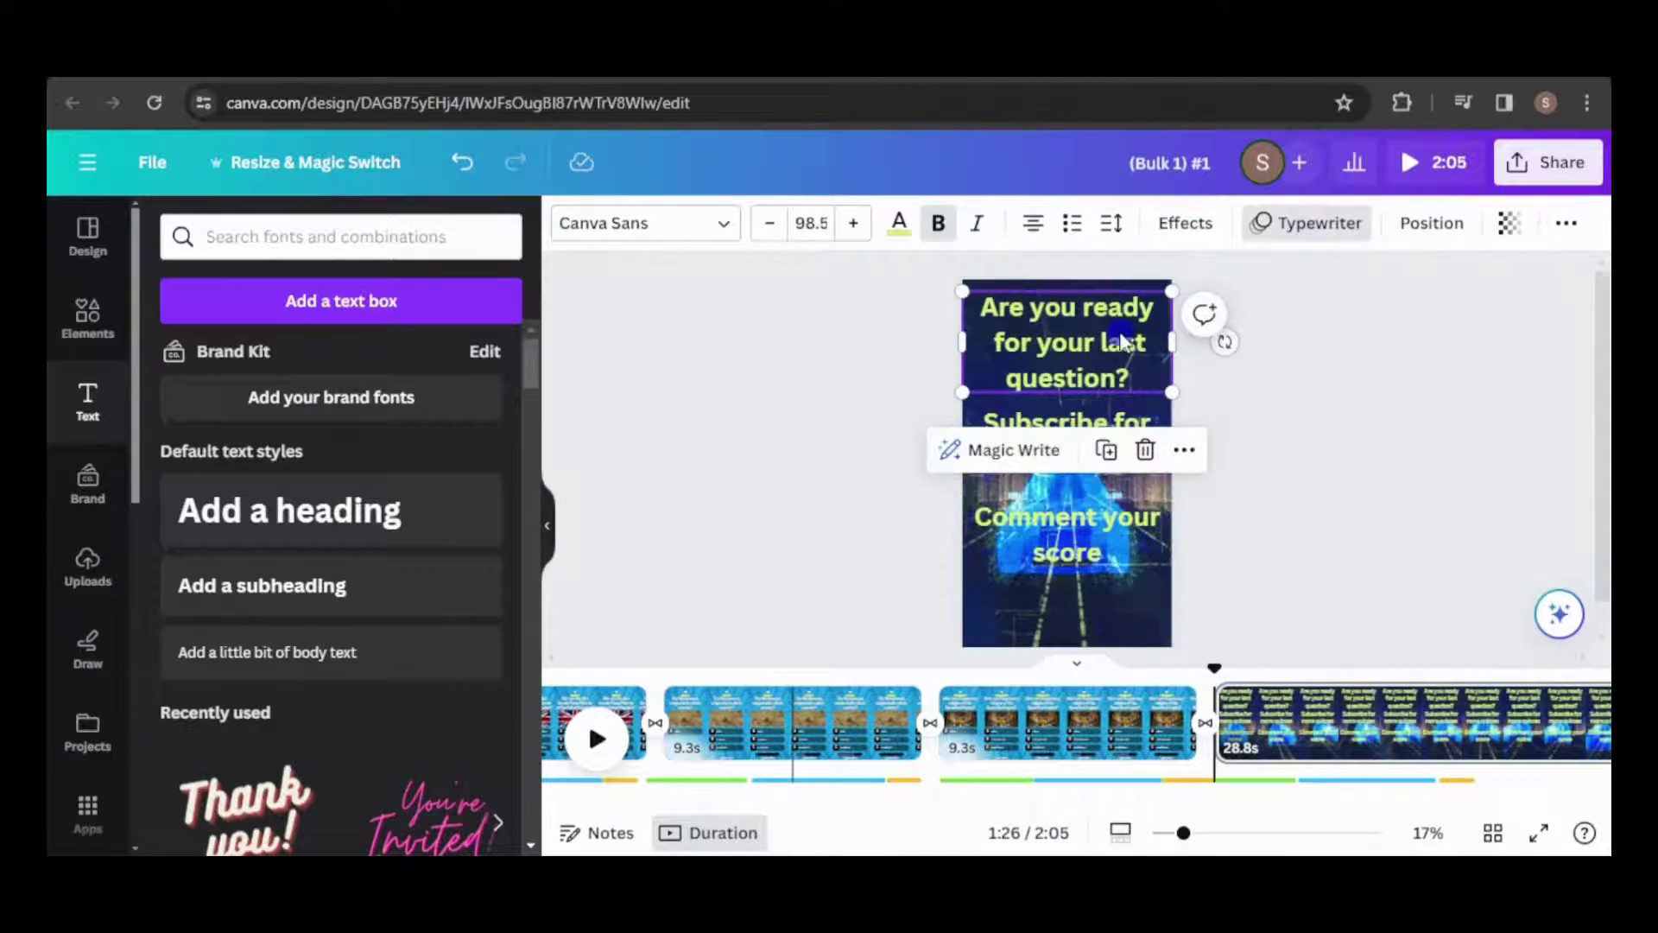
right_click(1119, 337)
click(1242, 573)
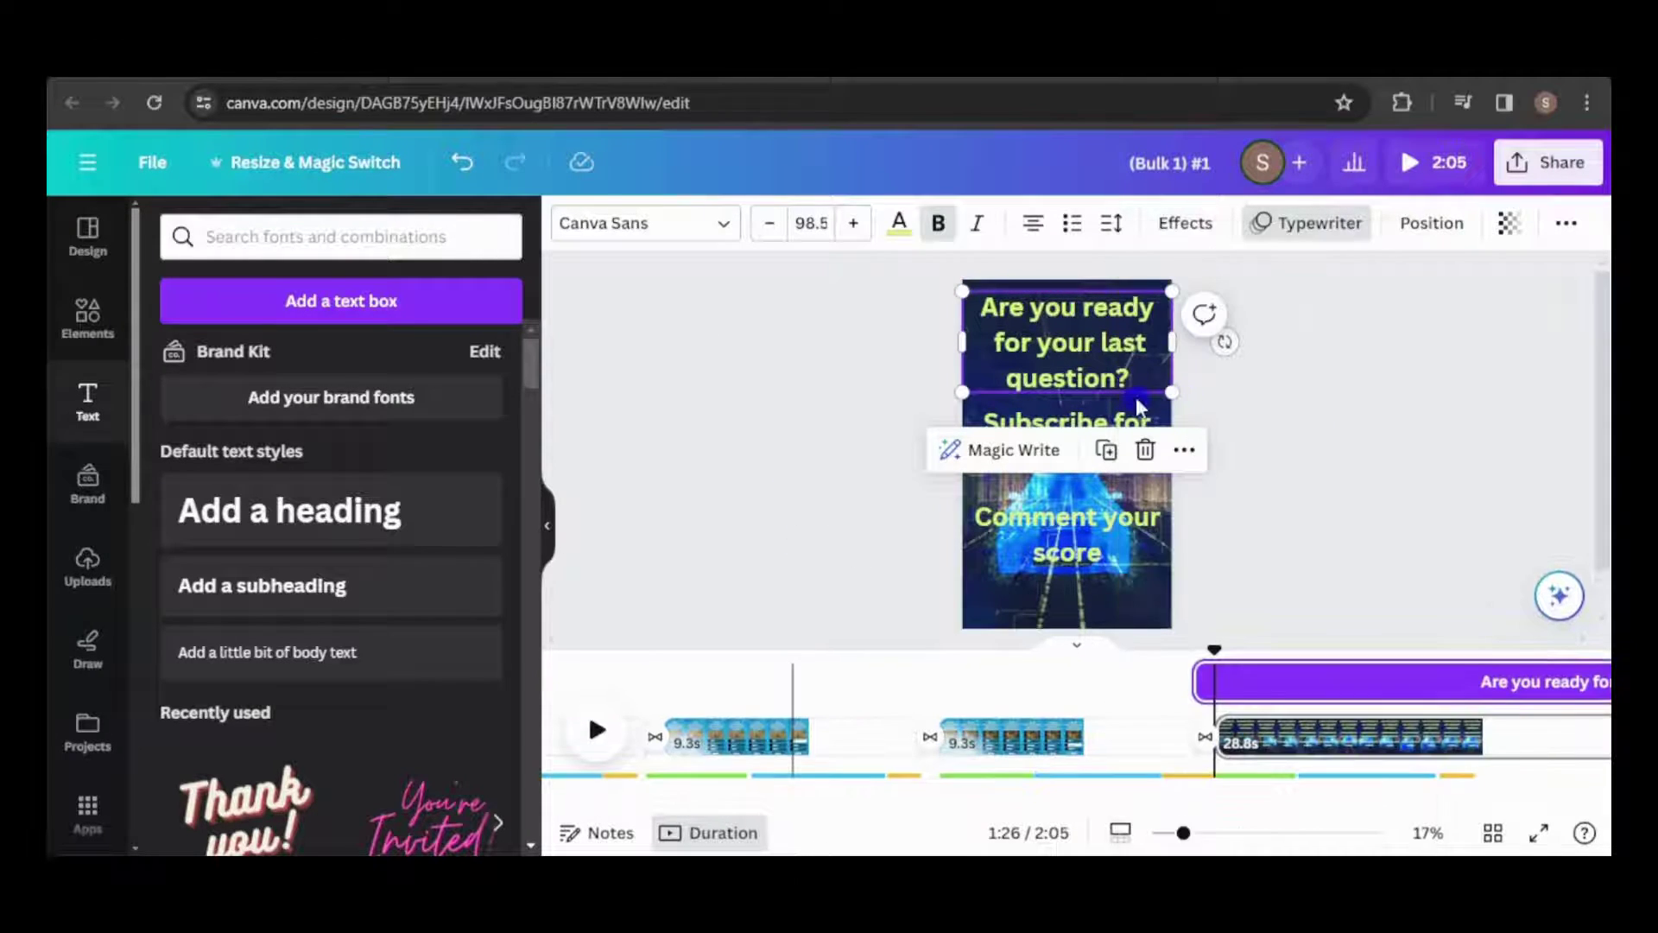
Add the 0407(4) audio file from the capcut folder to the new page's timeline and trim the page to about 6.3 seconds.
scroll(1454, 799, right, 5)
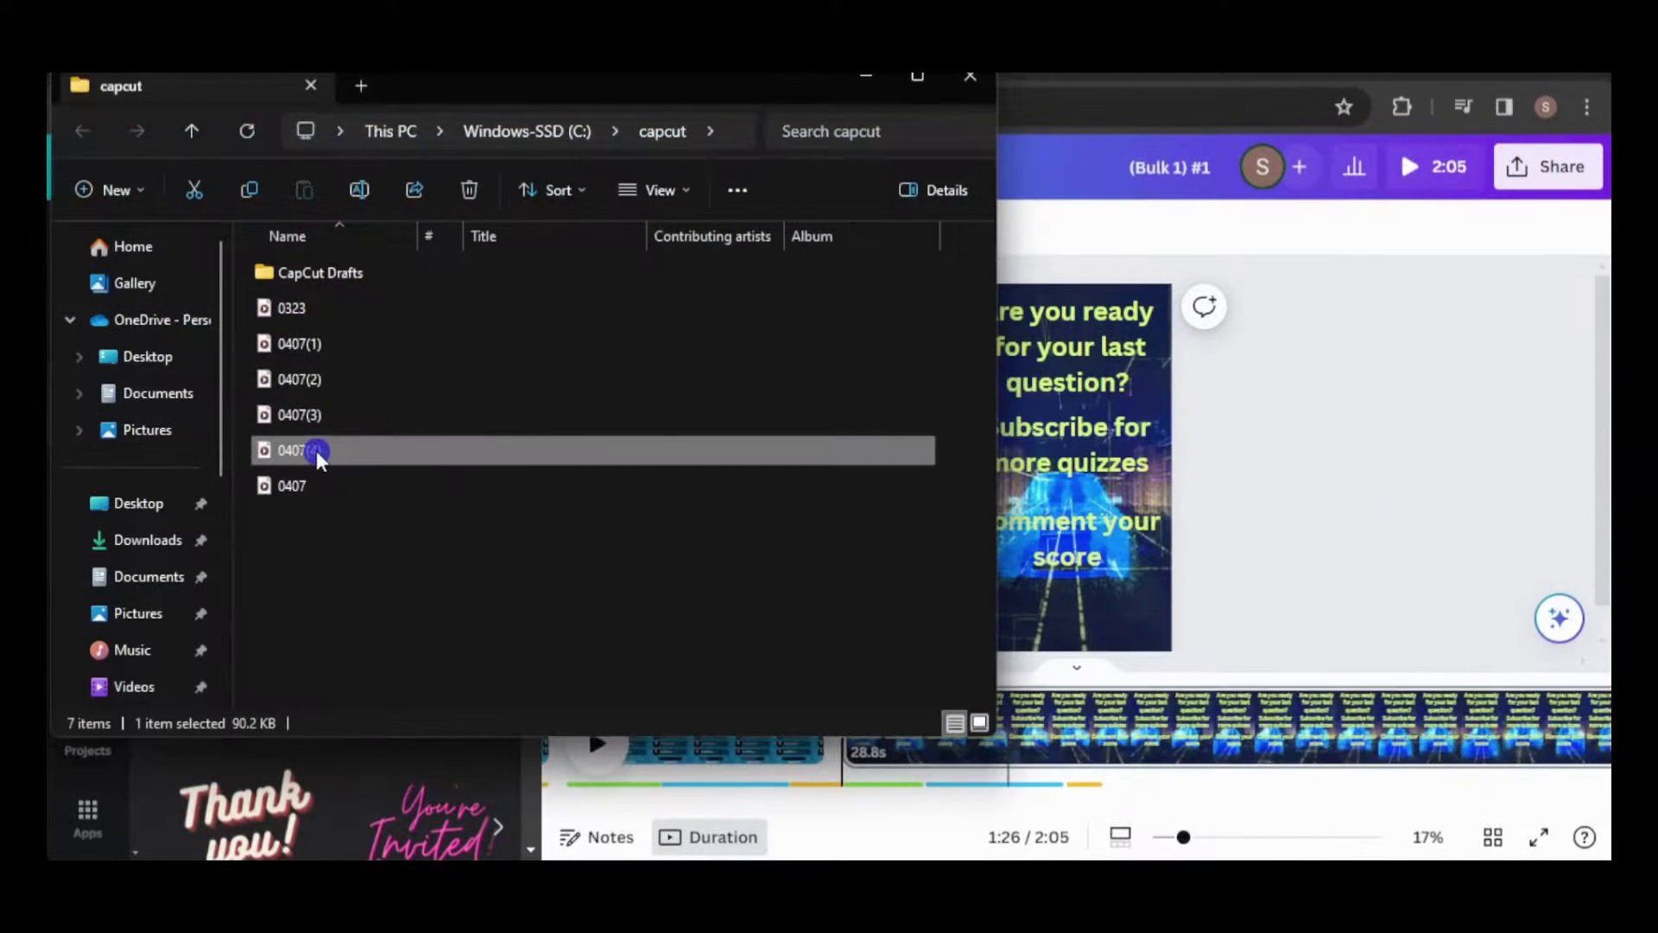
drag(316, 449, 1095, 530)
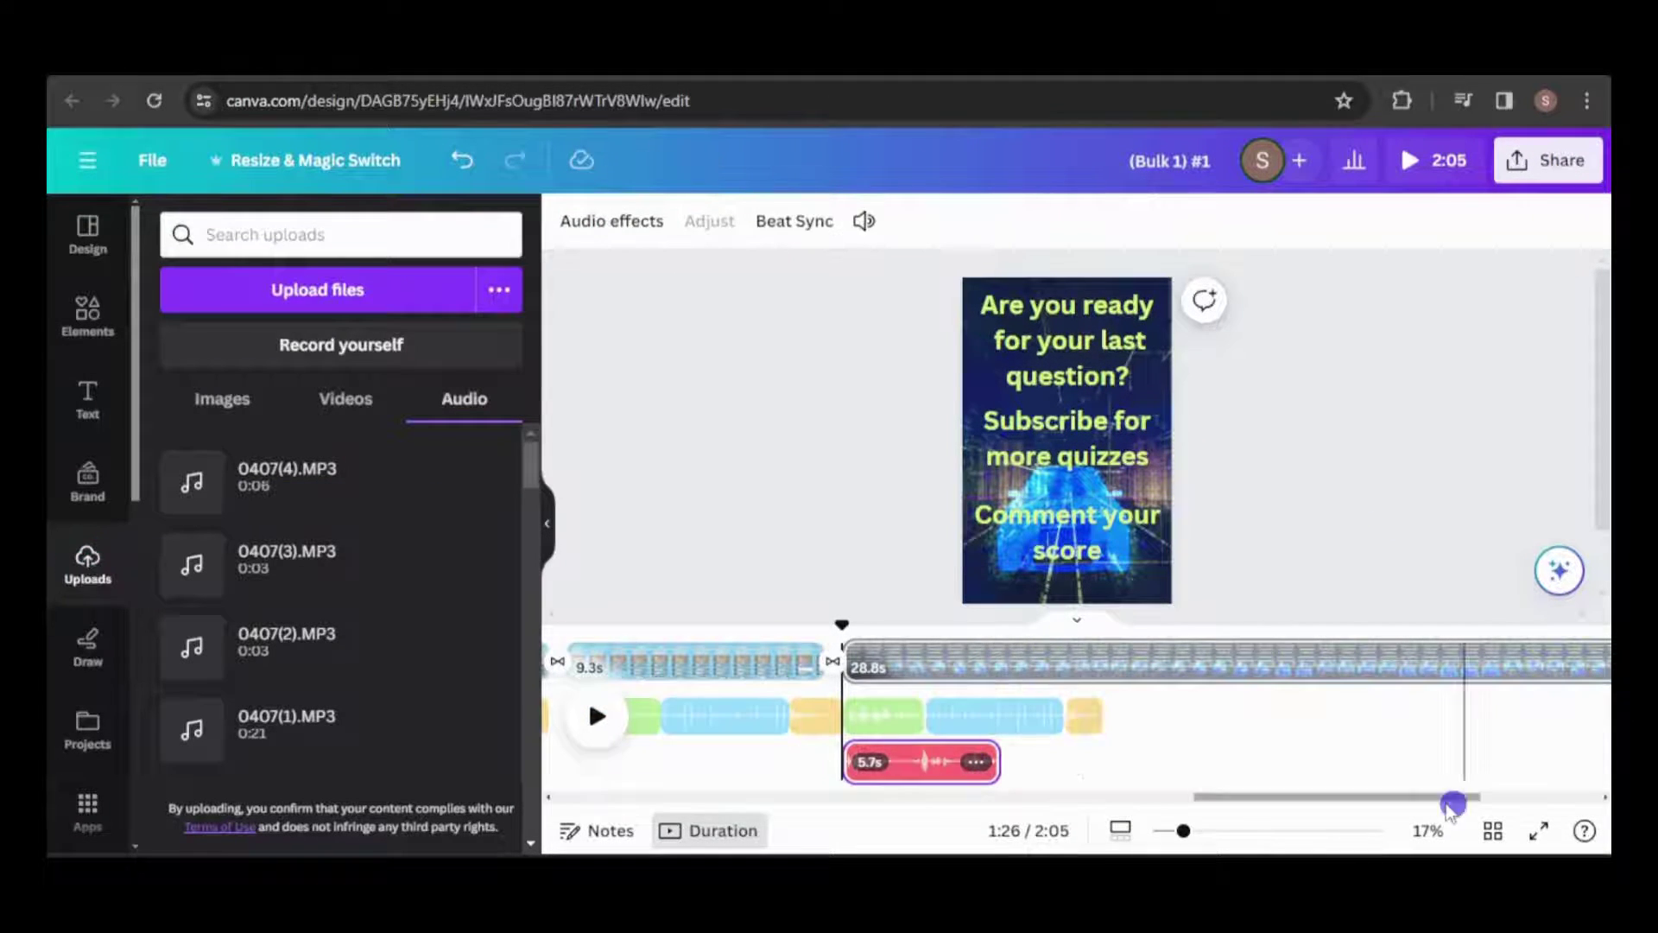
drag(1447, 798, 1525, 798)
drag(1346, 666, 802, 665)
drag(1165, 663, 1114, 663)
Add a Dissolve transition before the last question page and move that question's audio tracks onto its page.
click(1199, 674)
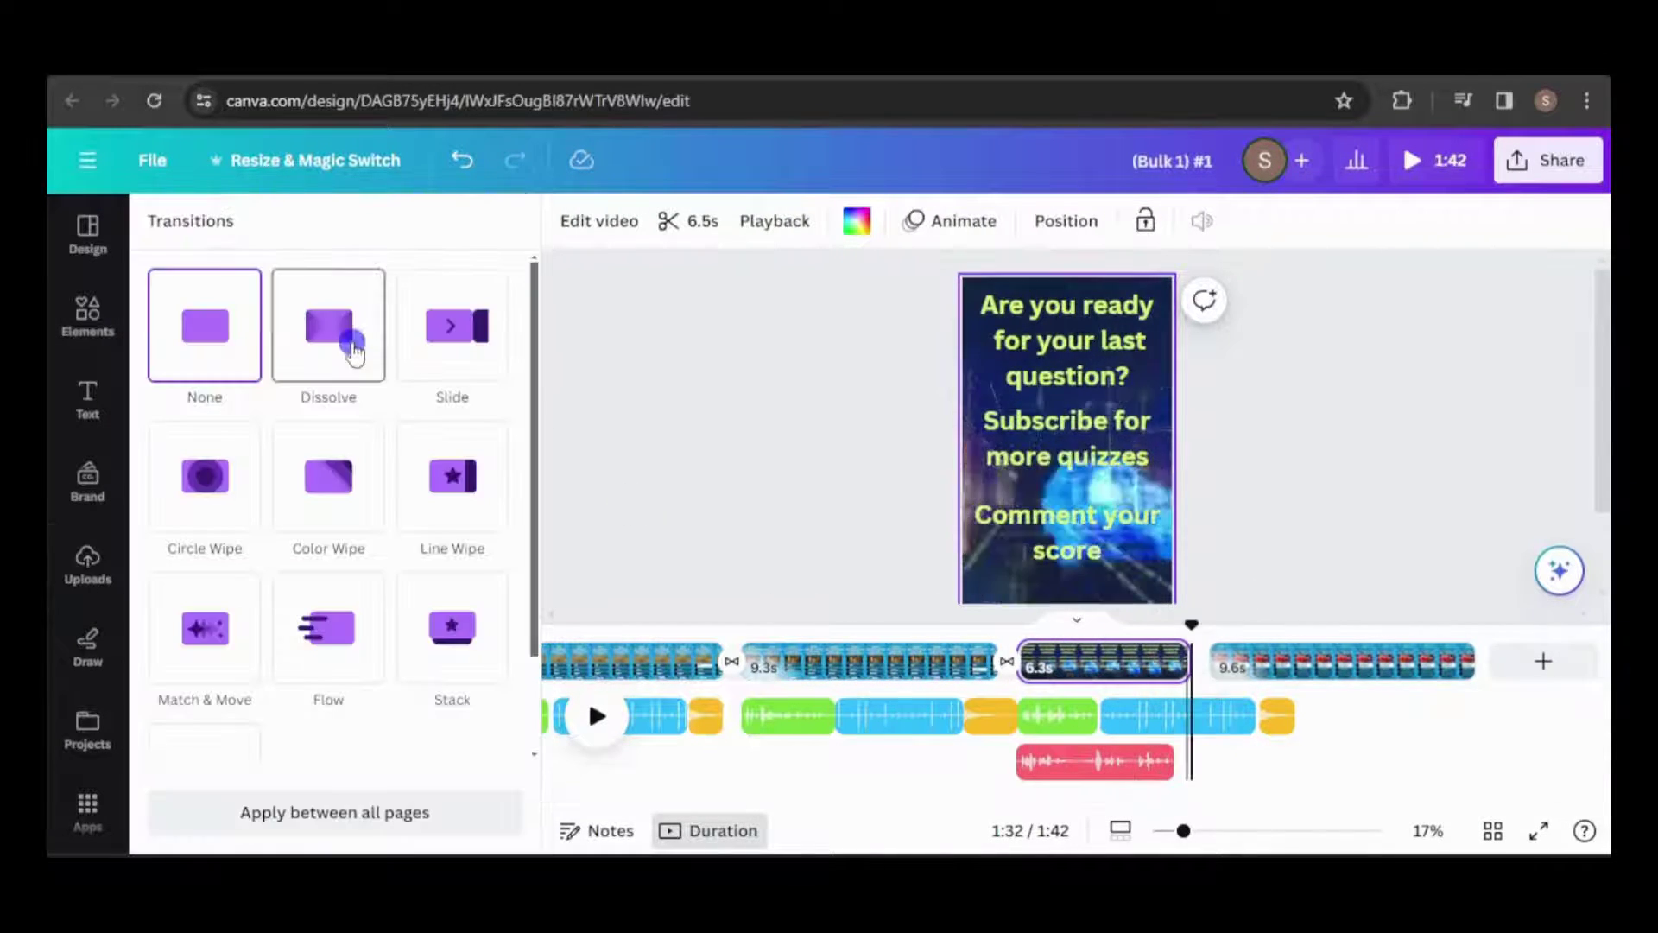
click(352, 343)
click(1314, 723)
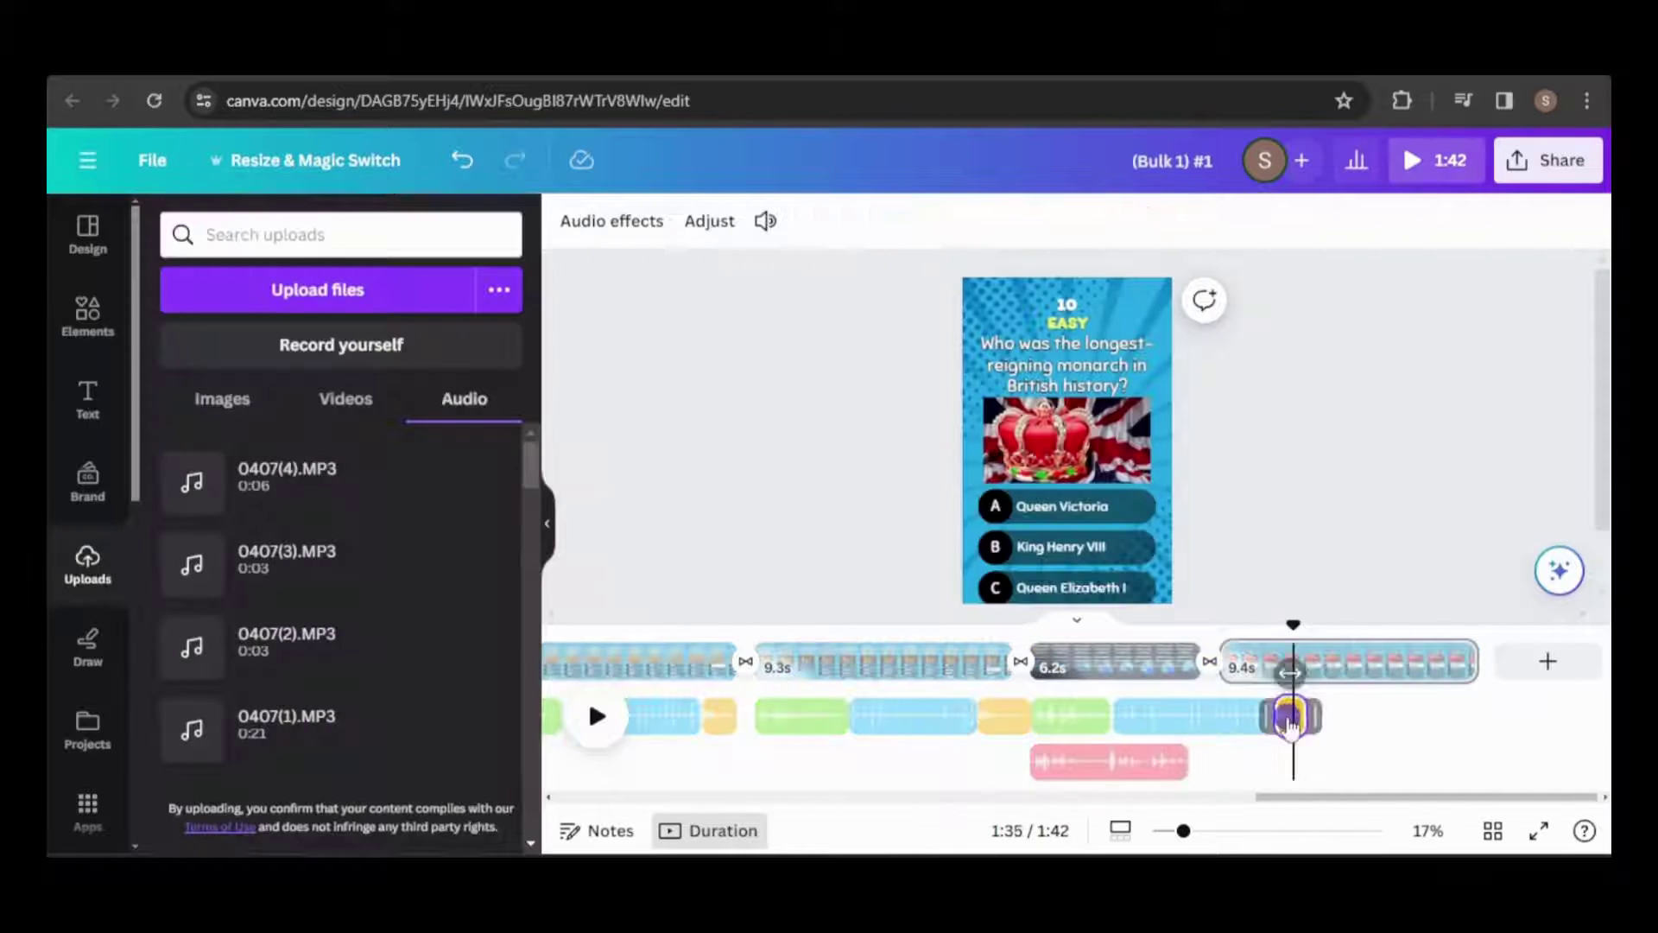
drag(1232, 714, 1385, 714)
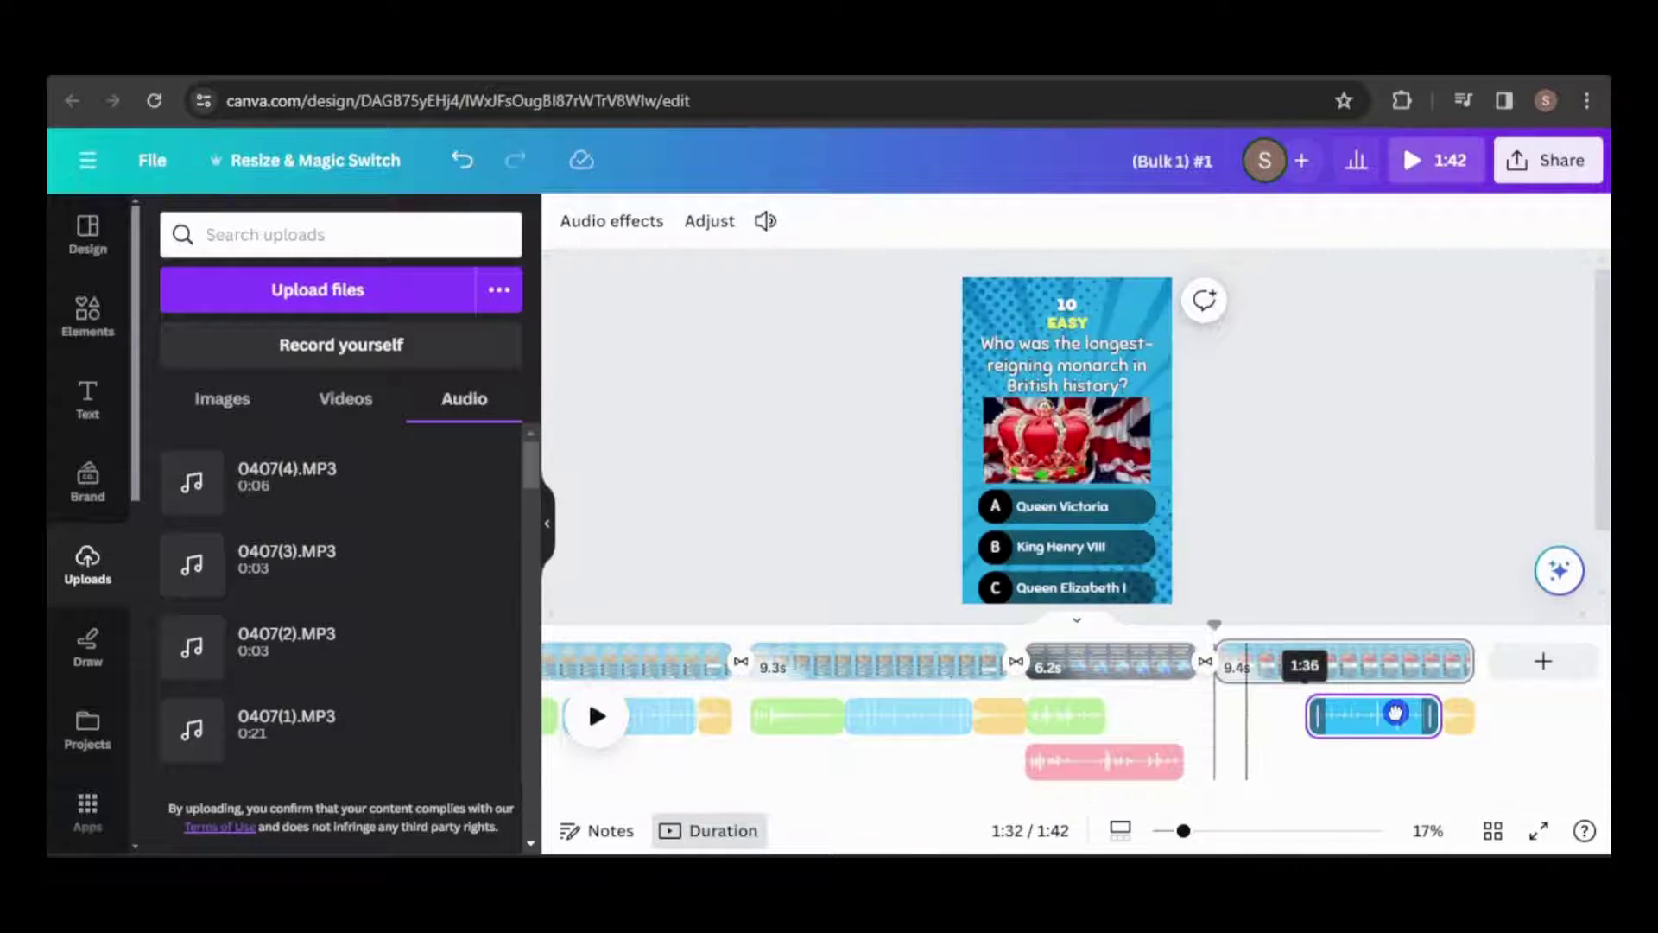
drag(1049, 716, 1237, 716)
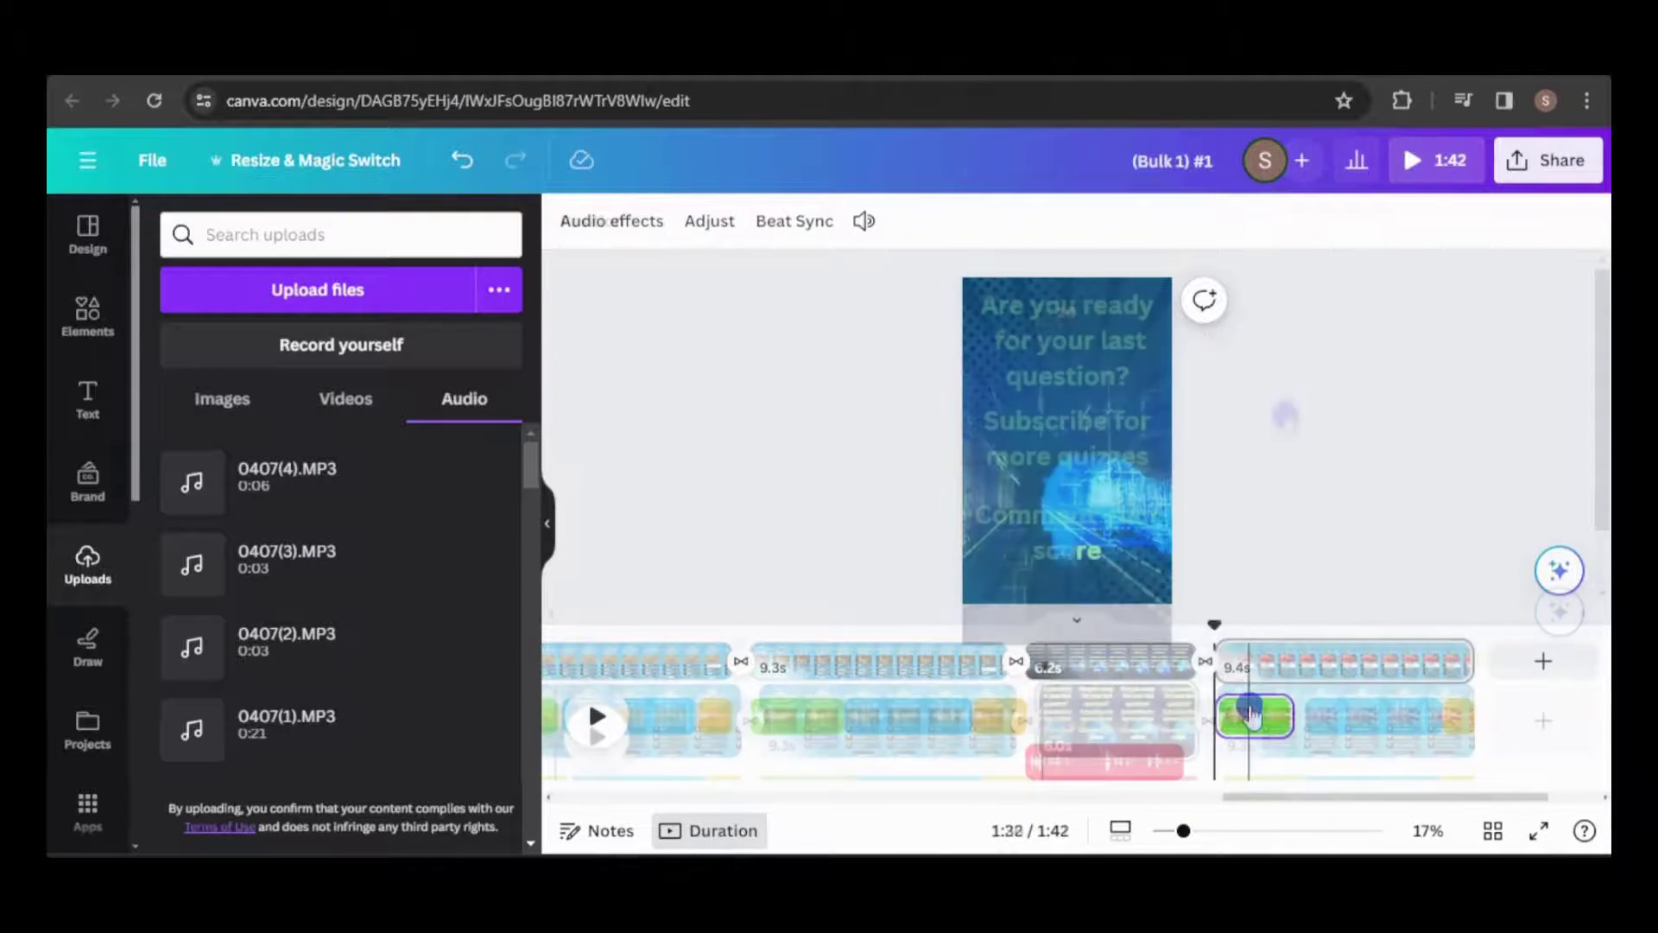
Shorten the timing of the "Are you ready for your last question?" heading and give it a Rise animation.
right_click(1084, 345)
click(1203, 581)
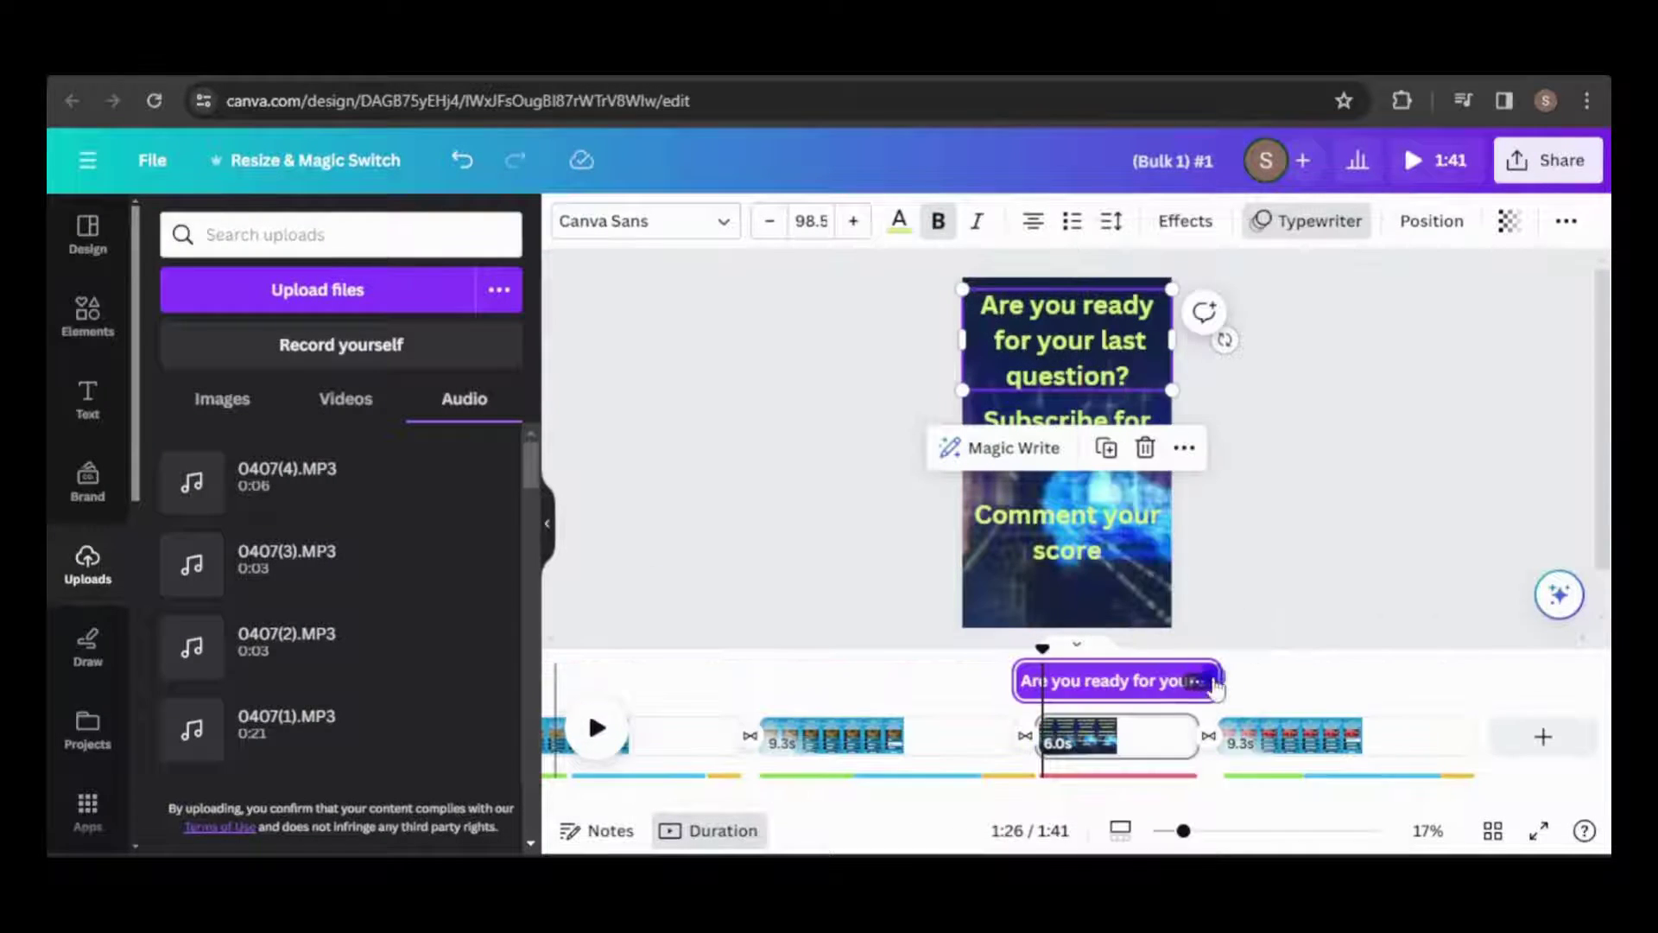
drag(1214, 681, 1095, 648)
click(1136, 771)
key(space)
click(1092, 352)
click(1073, 423)
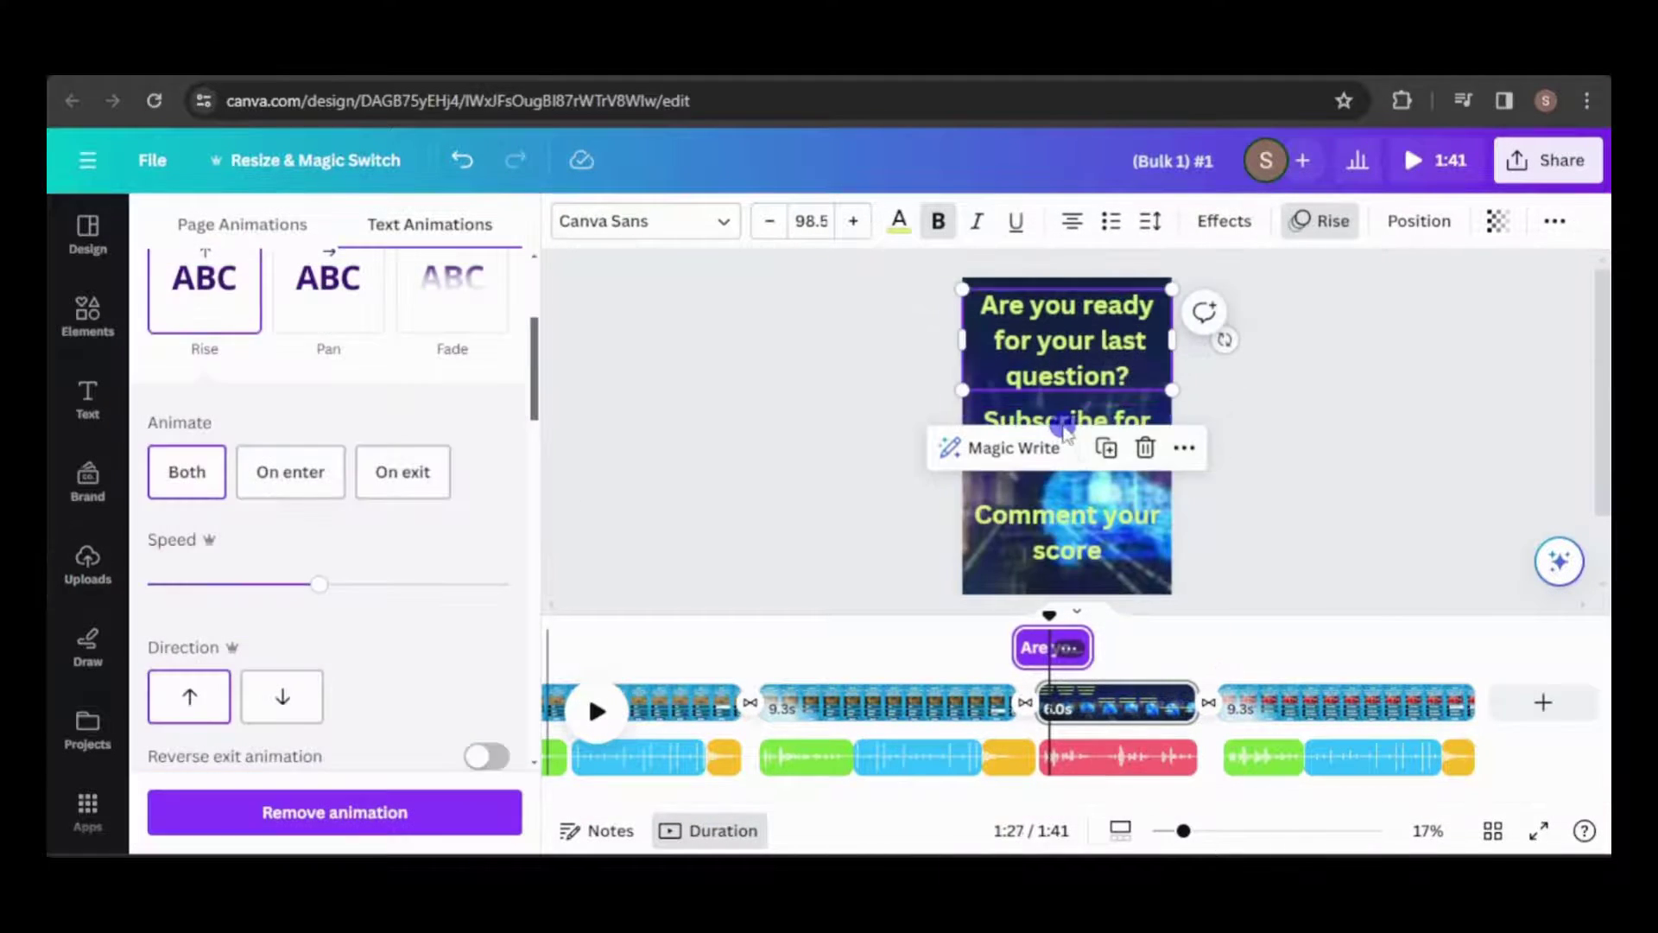
Move the "Subscribe for more quizzes" text up over the heading and apply the Rise animation to it.
drag(1062, 427, 1062, 322)
click(1273, 226)
click(207, 557)
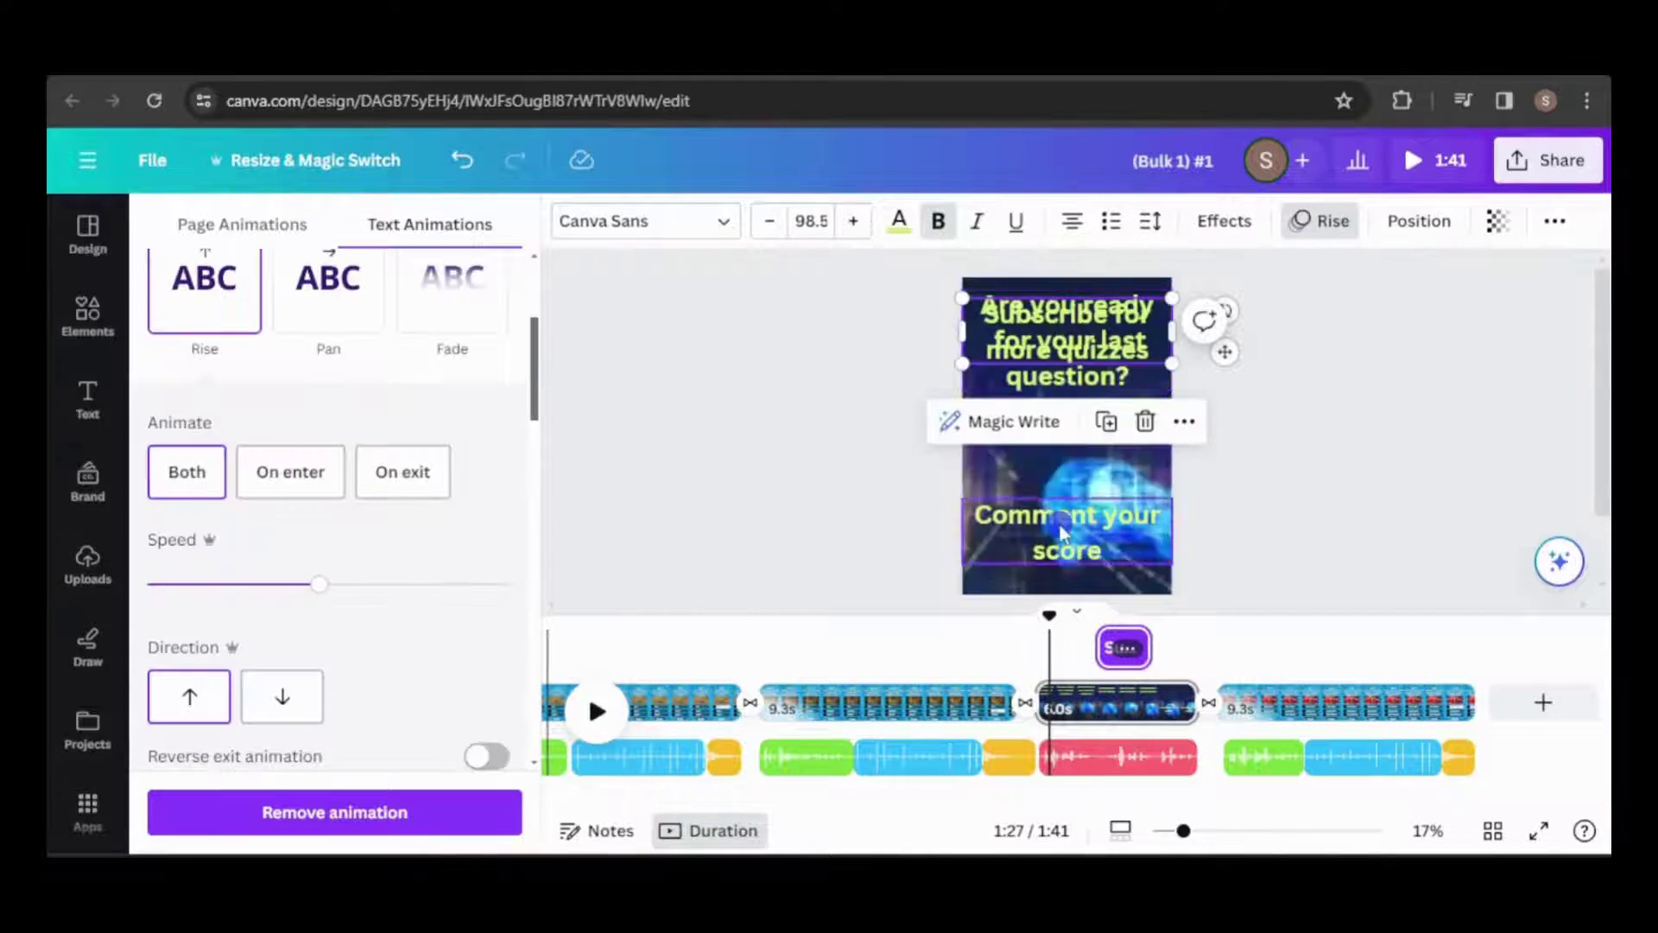
Move the "Comment your score" text up over the other two texts and apply a text animation to it.
drag(1062, 532, 1062, 338)
click(1303, 220)
click(204, 500)
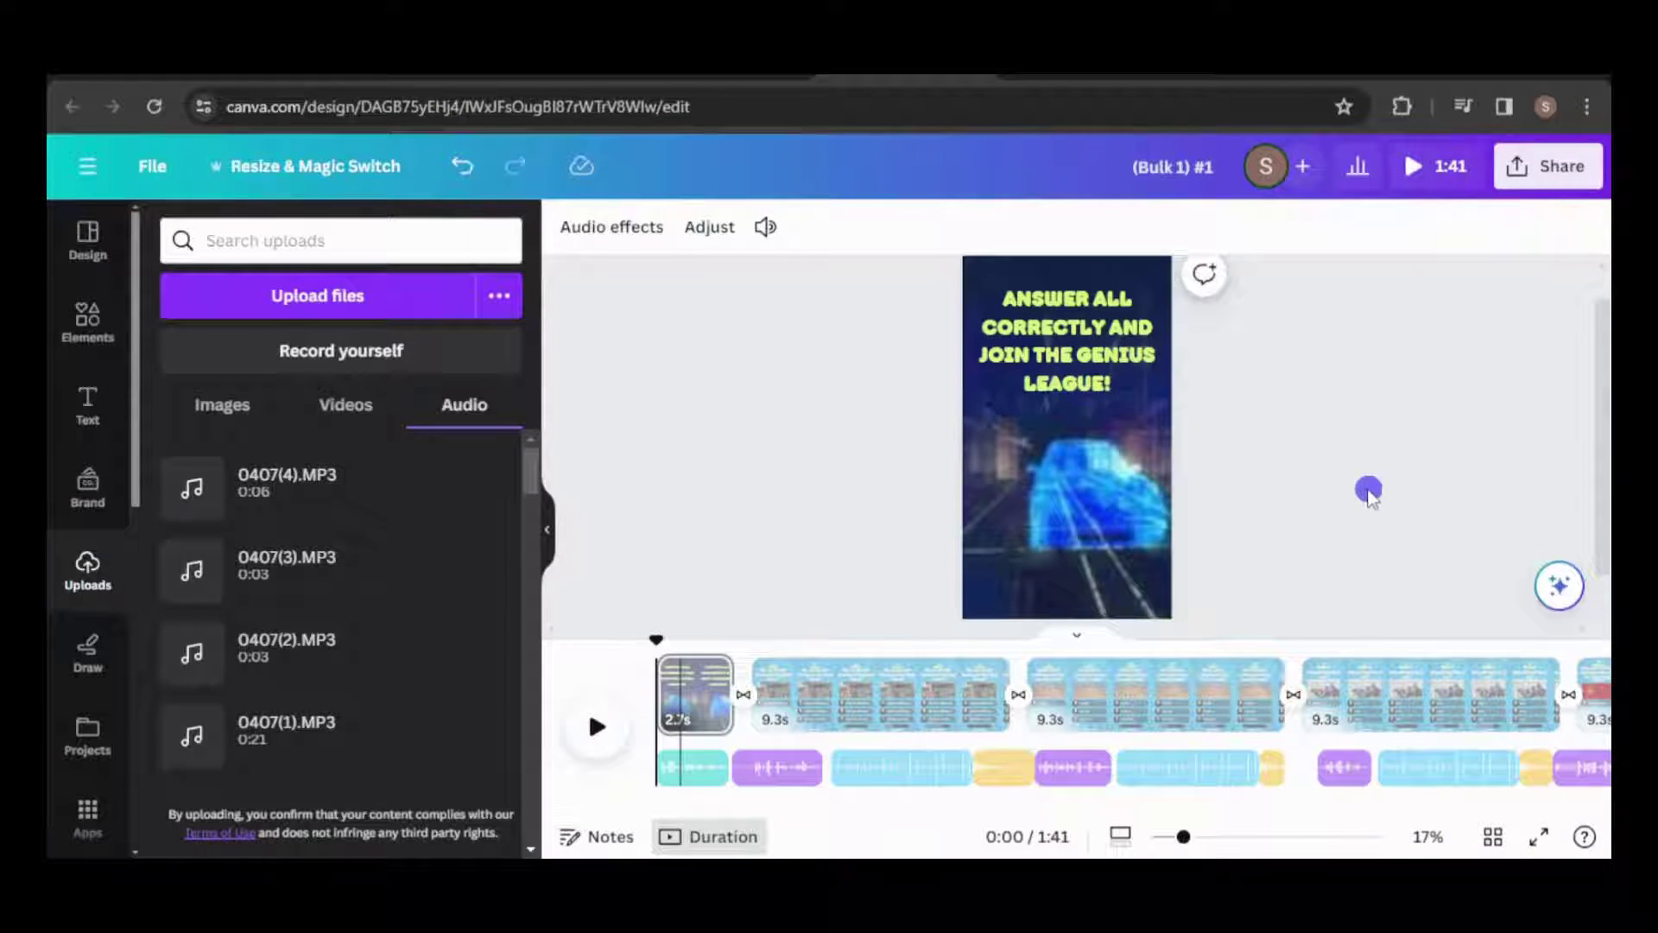
Open the download settings for the quiz video.
click(1526, 164)
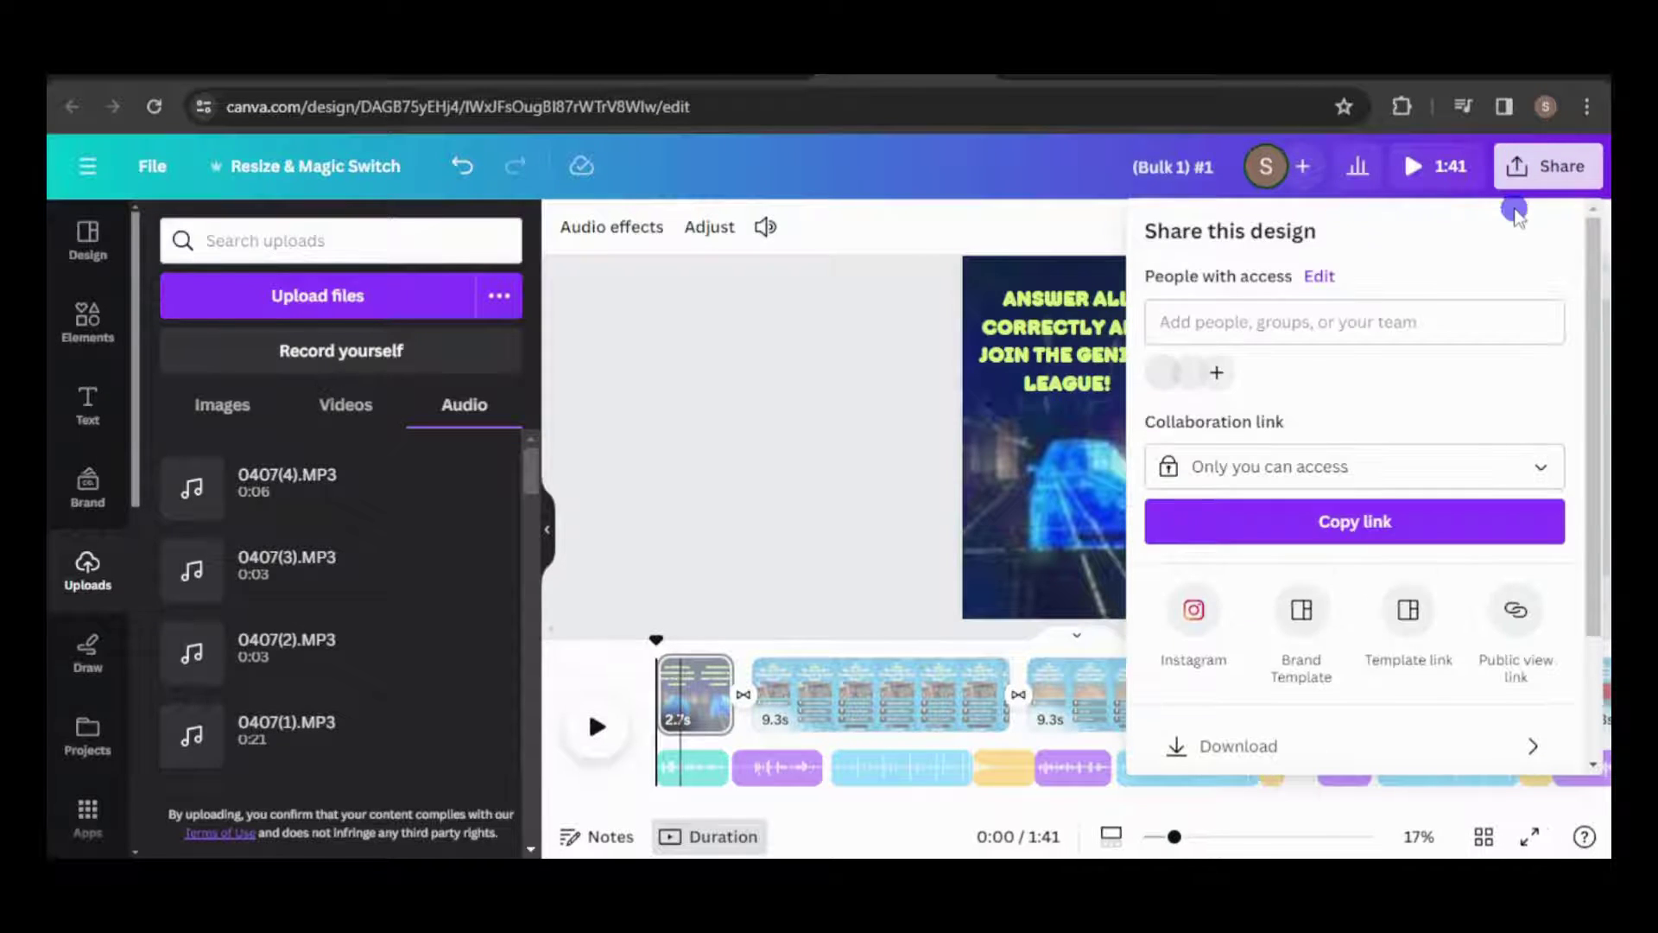
click(1527, 744)
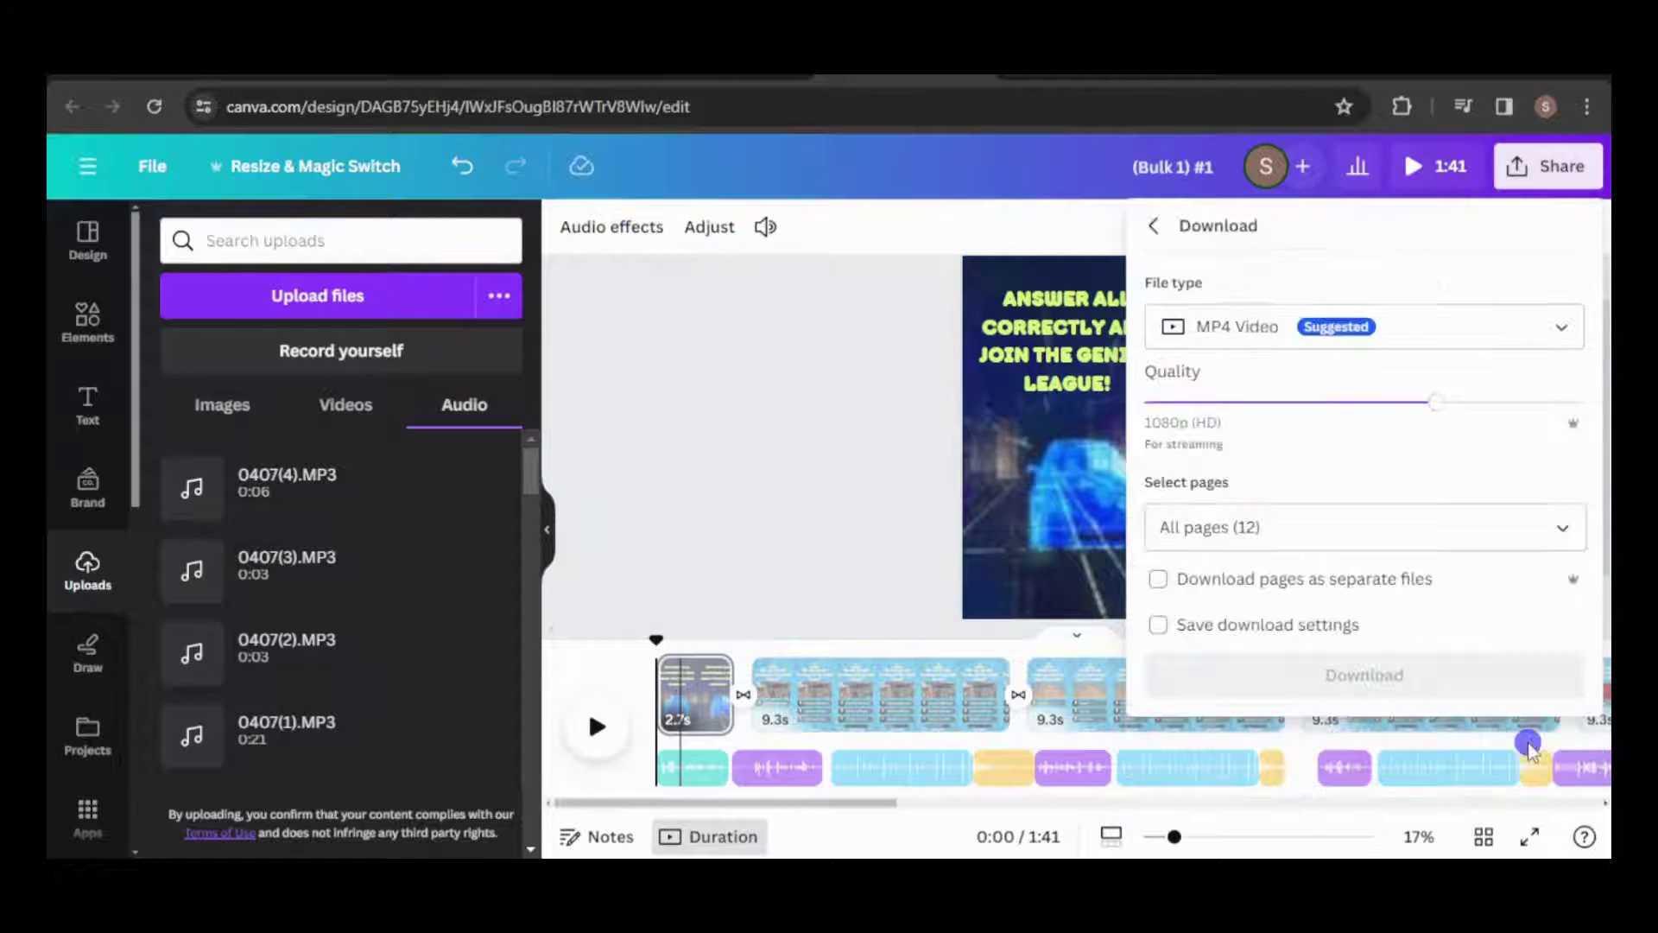